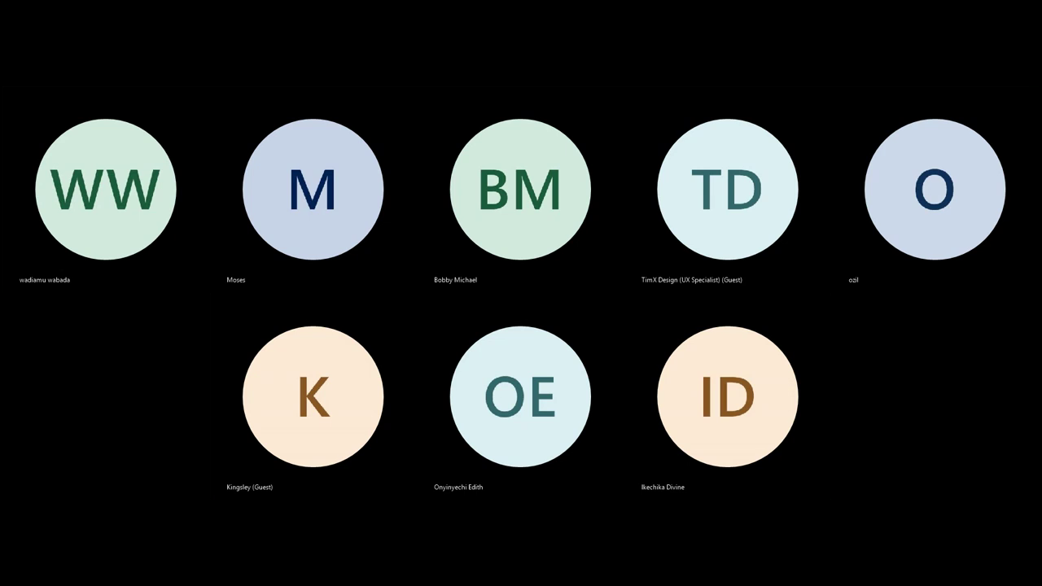
# - Exit the full-screen participant gallery and hide the screen-sharing notice in the Teams call
pyautogui.press('Escape')
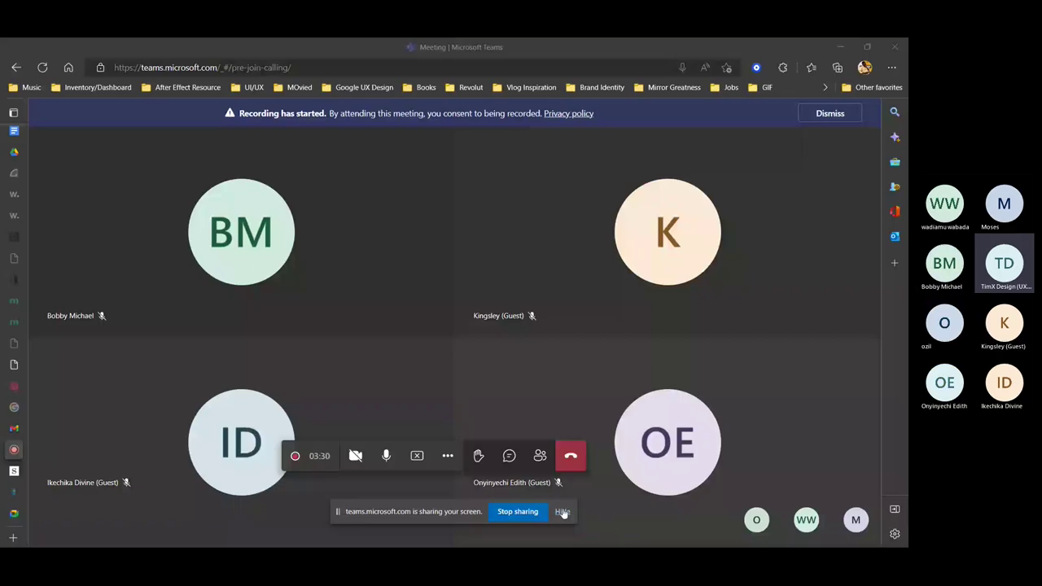
pyautogui.click(562, 512)
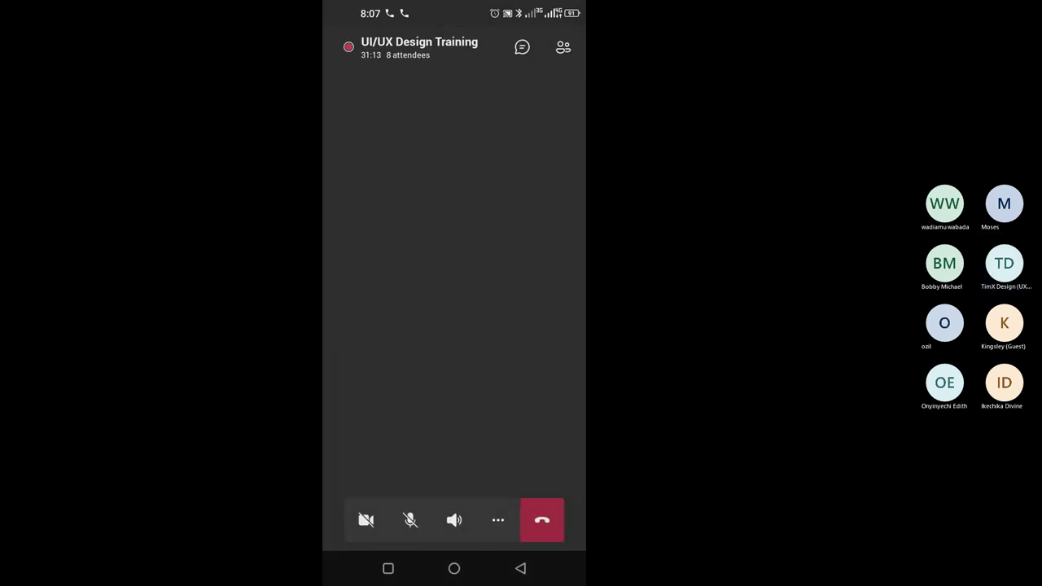
# - Browse the More > Share options, then go back to the full-screen meeting call
pyautogui.click(497, 519)
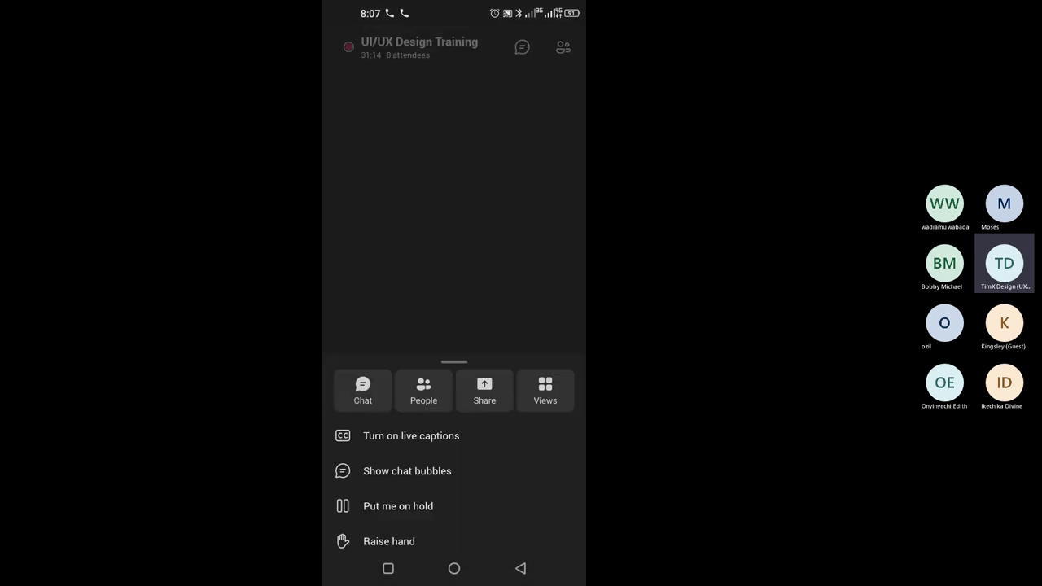
pyautogui.click(485, 389)
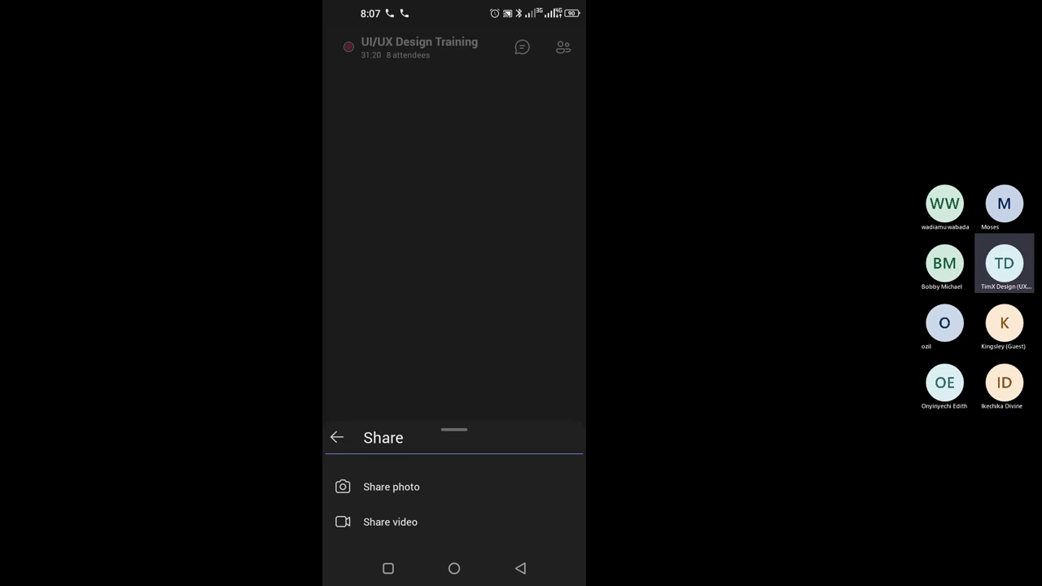
pyautogui.click(521, 568)
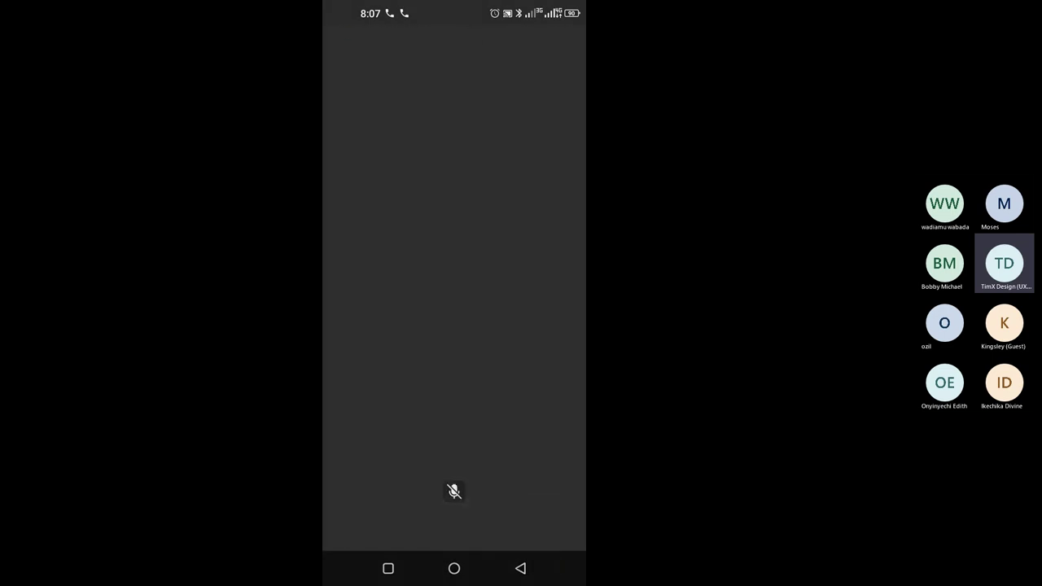
pyautogui.click(520, 568)
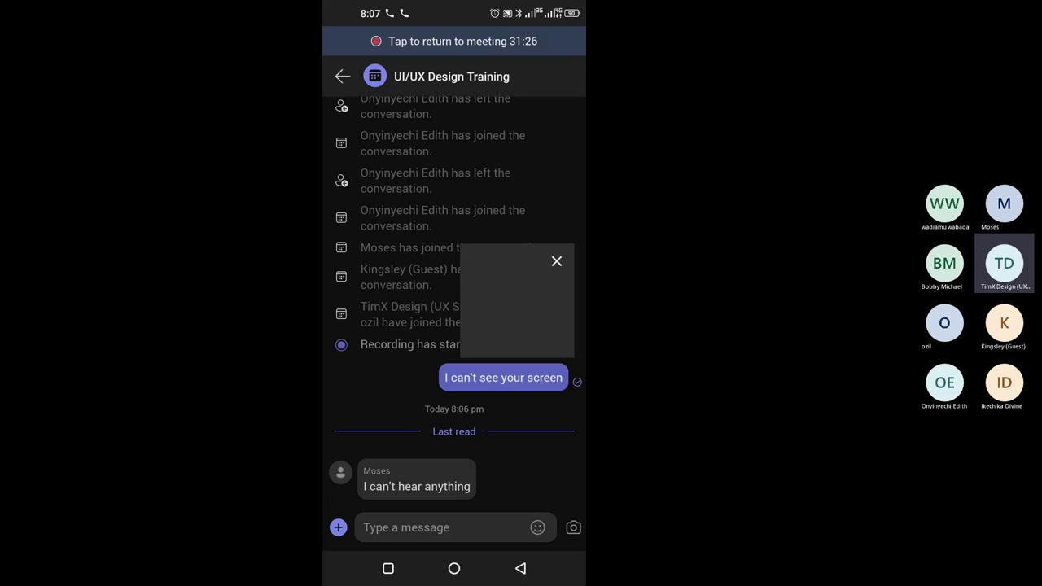
pyautogui.click(455, 41)
pyautogui.click(499, 520)
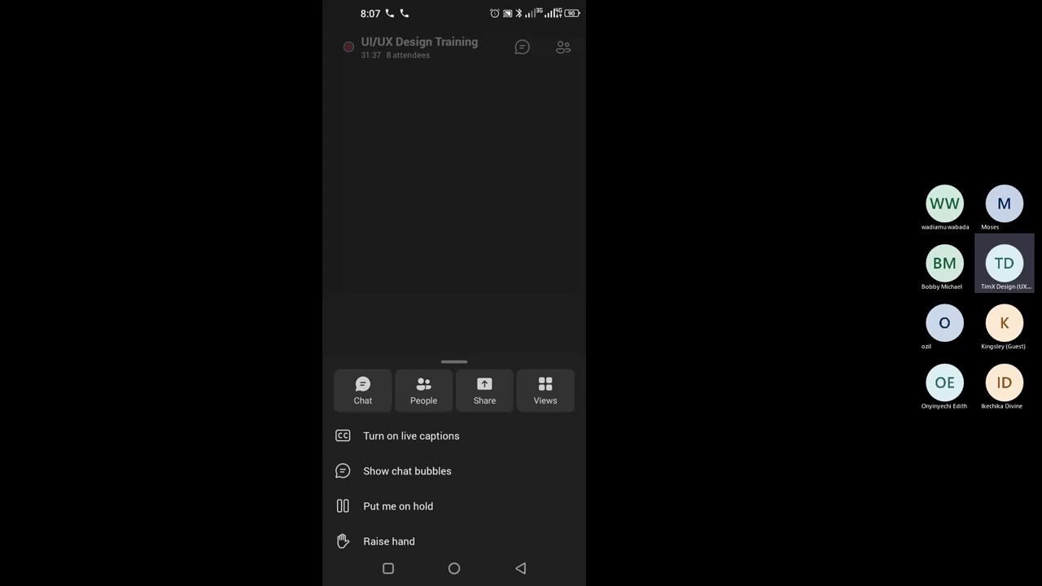
pyautogui.press('Escape')
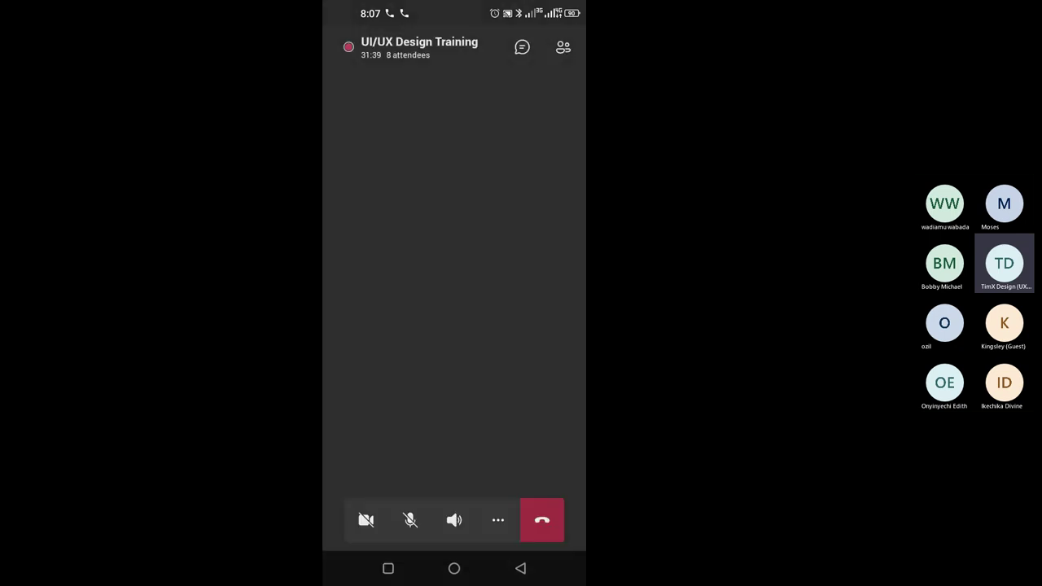
# - Open the participant list, go Home, restore the call and pull down the notification shade
pyautogui.click(564, 47)
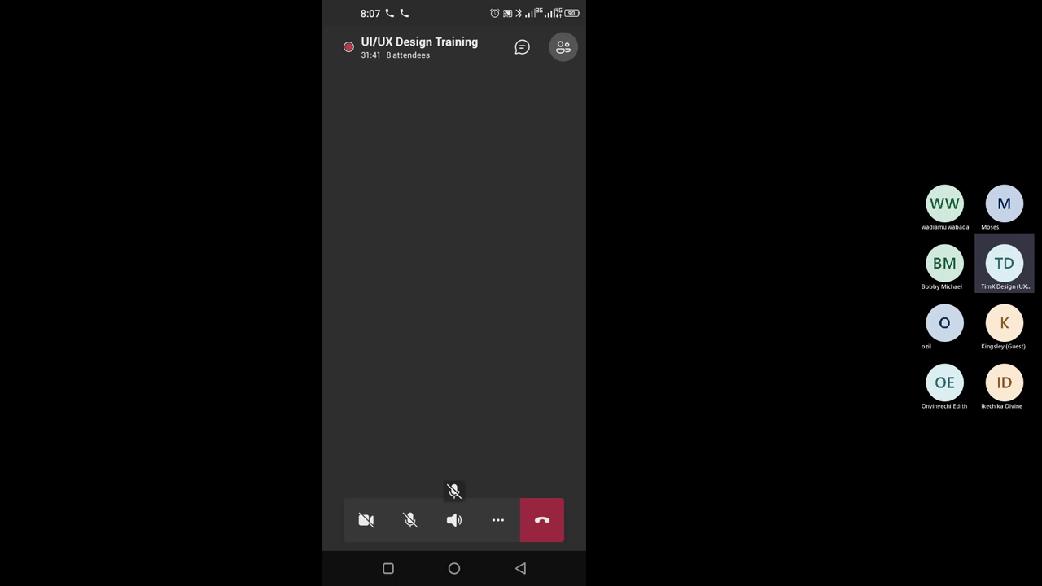
pyautogui.click(455, 569)
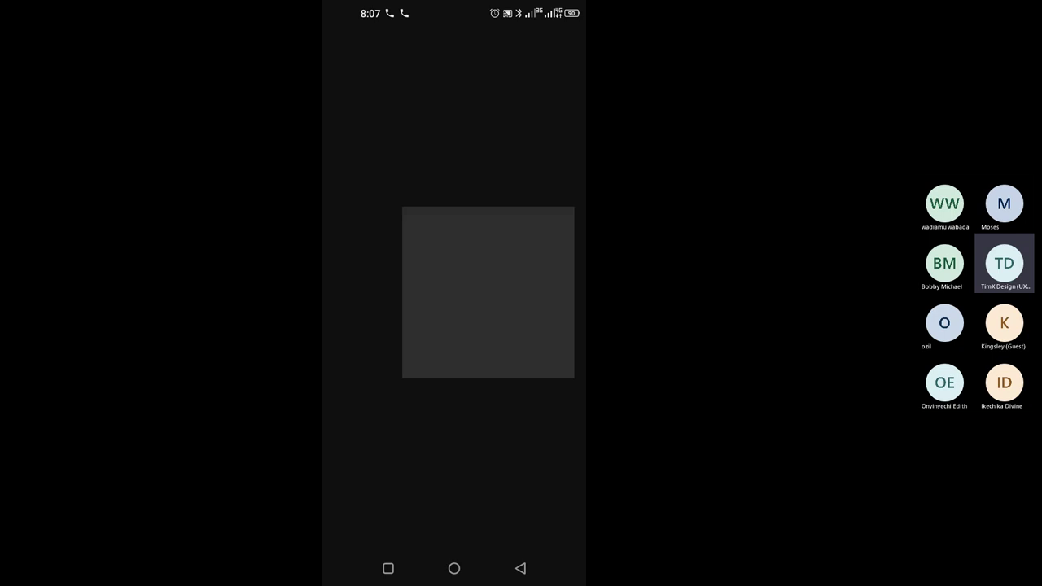
pyautogui.click(489, 298)
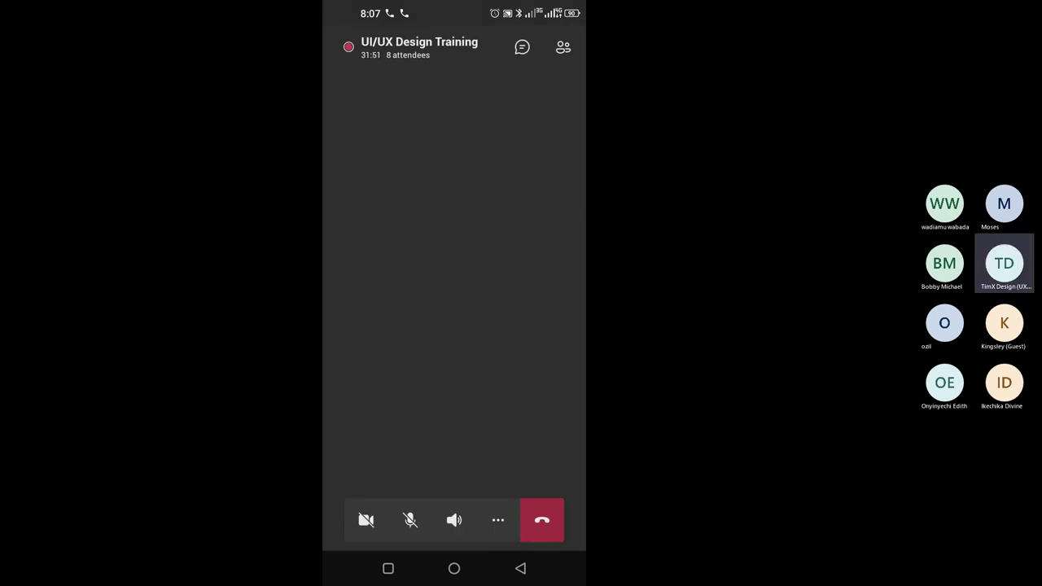
pyautogui.moveTo(454, 4); pyautogui.dragTo(454, 326)
pyautogui.click(453, 286)
pyautogui.moveTo(454, 4); pyautogui.dragTo(455, 326)
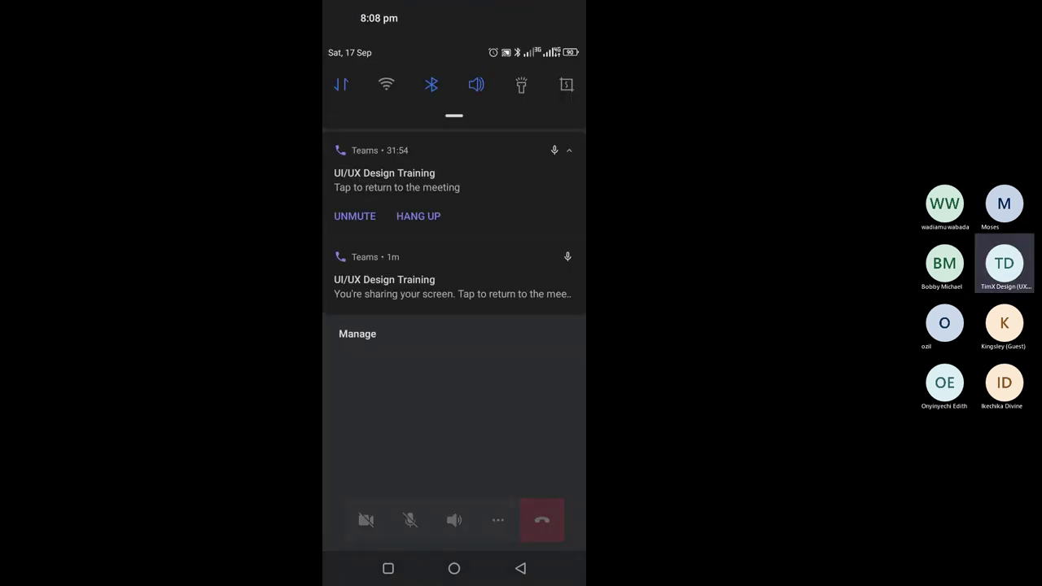
# - Close the notification shade and switch the meeting layout to Gallery view
pyautogui.press('Escape')
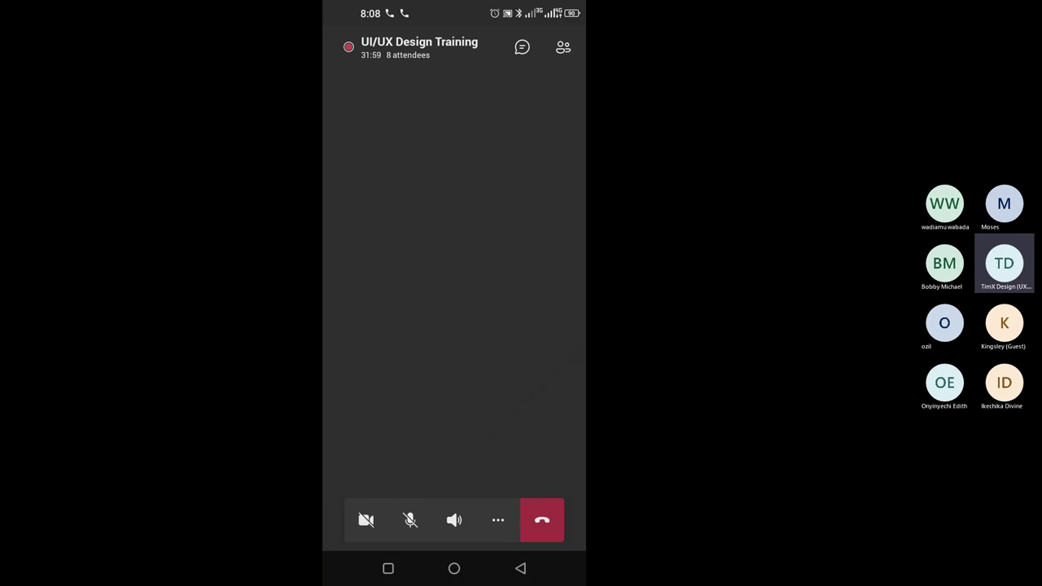
pyautogui.click(498, 520)
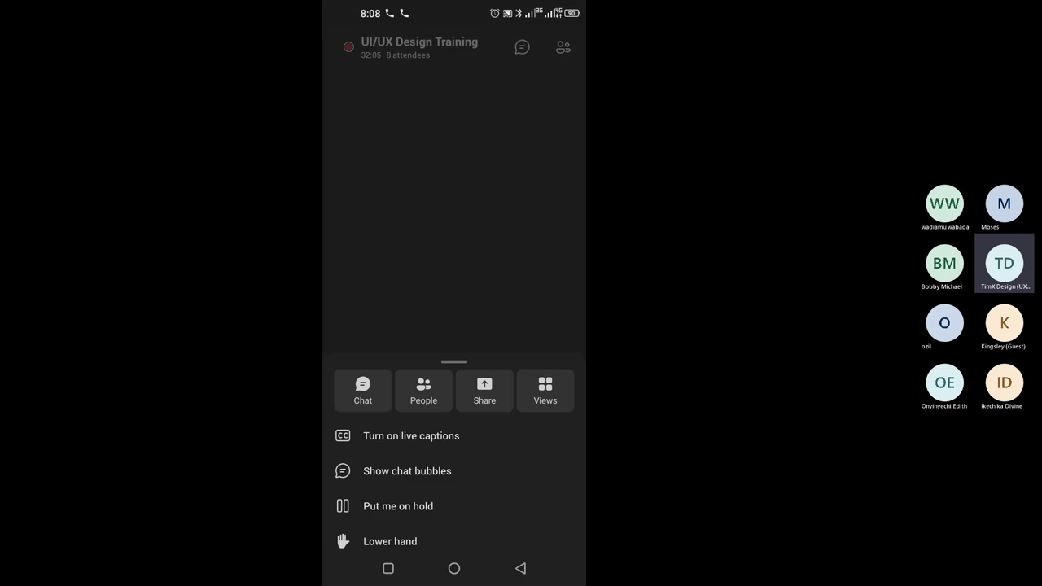
pyautogui.click(546, 389)
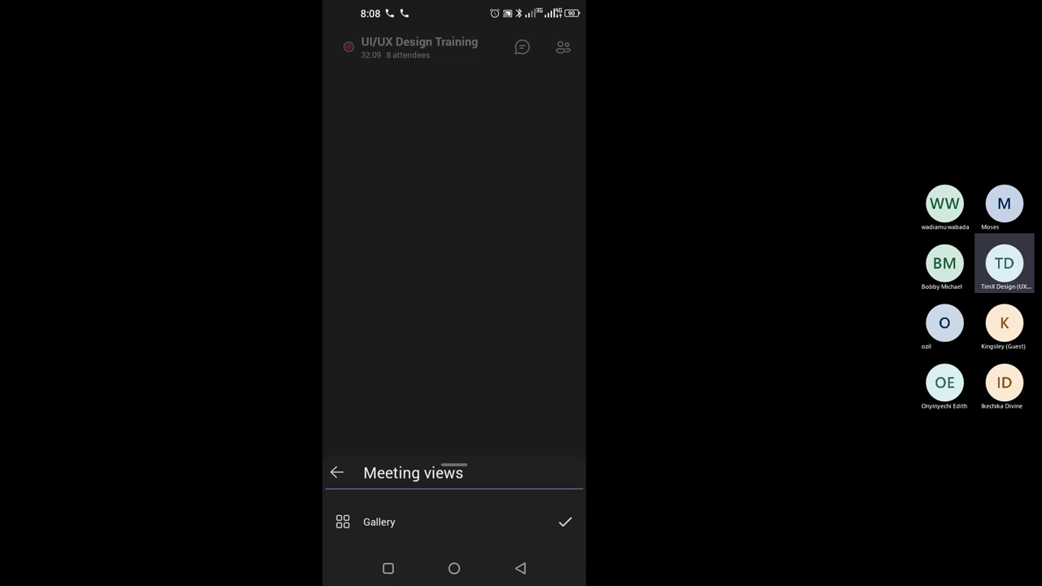
pyautogui.click(380, 522)
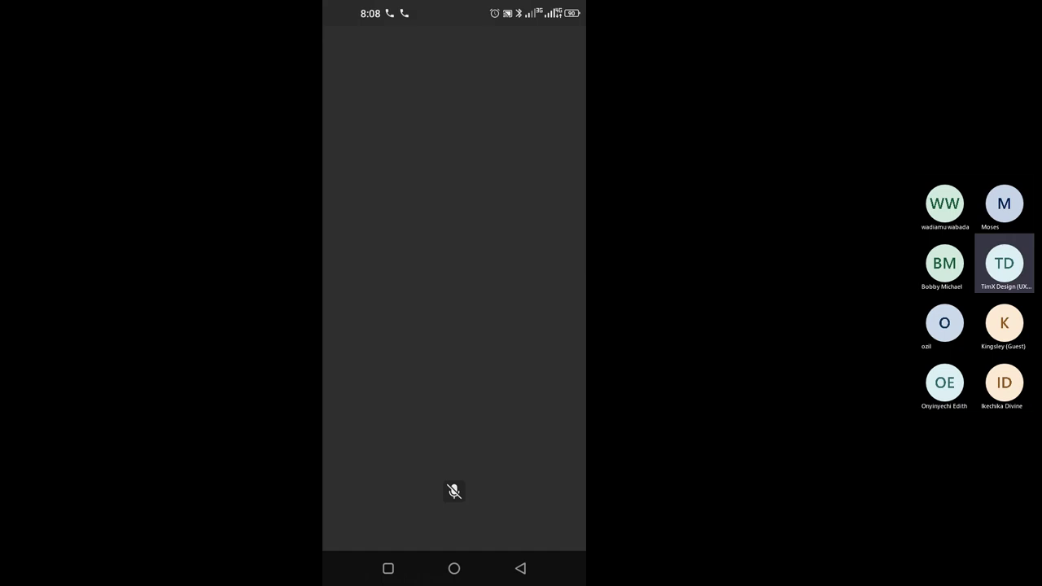
# - Shrink the call to a floating window, re-expand it, and check the meeting chat
pyautogui.click(454, 568)
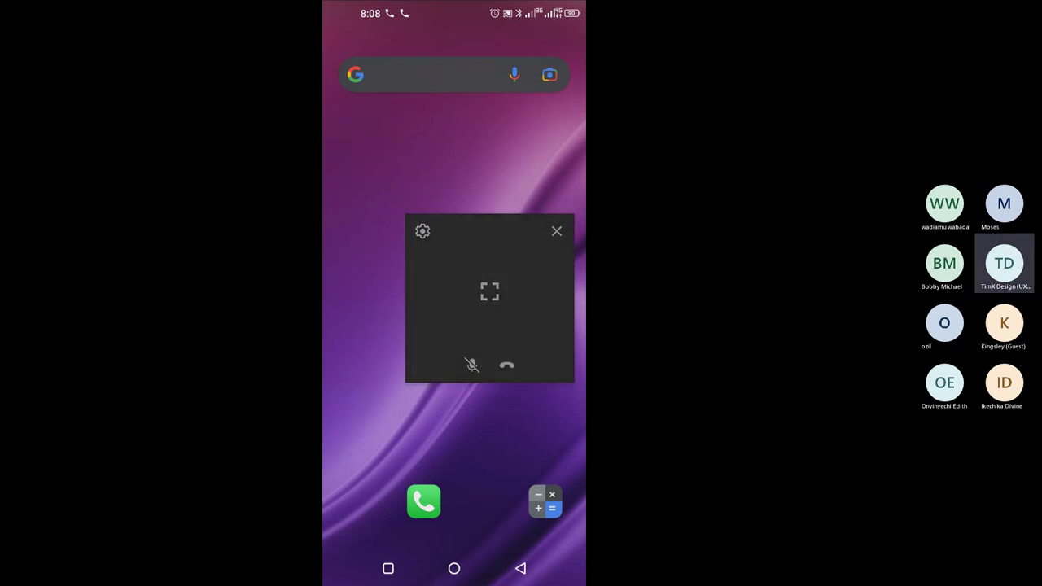
pyautogui.click(490, 292)
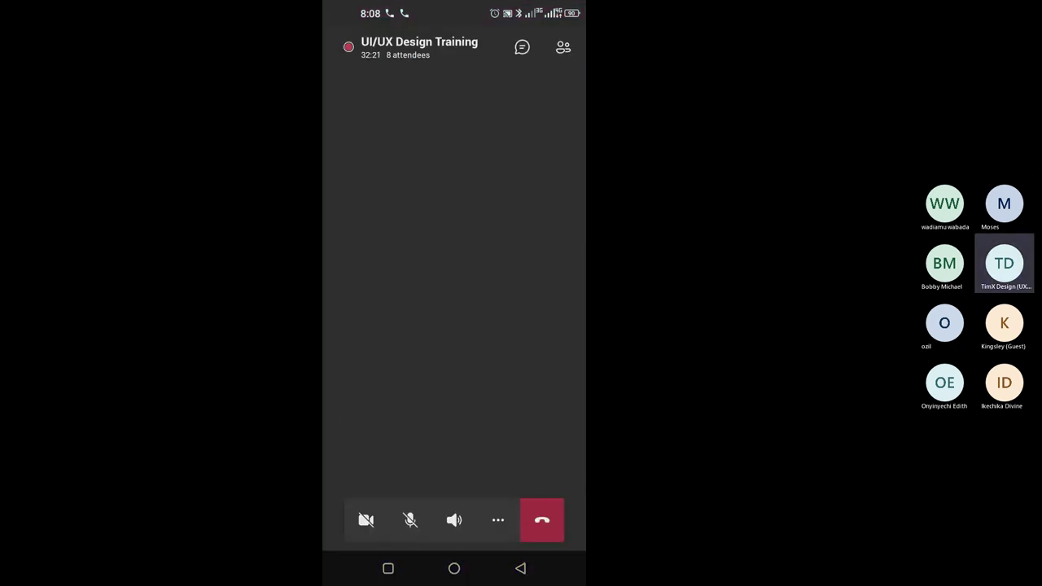
pyautogui.click(522, 46)
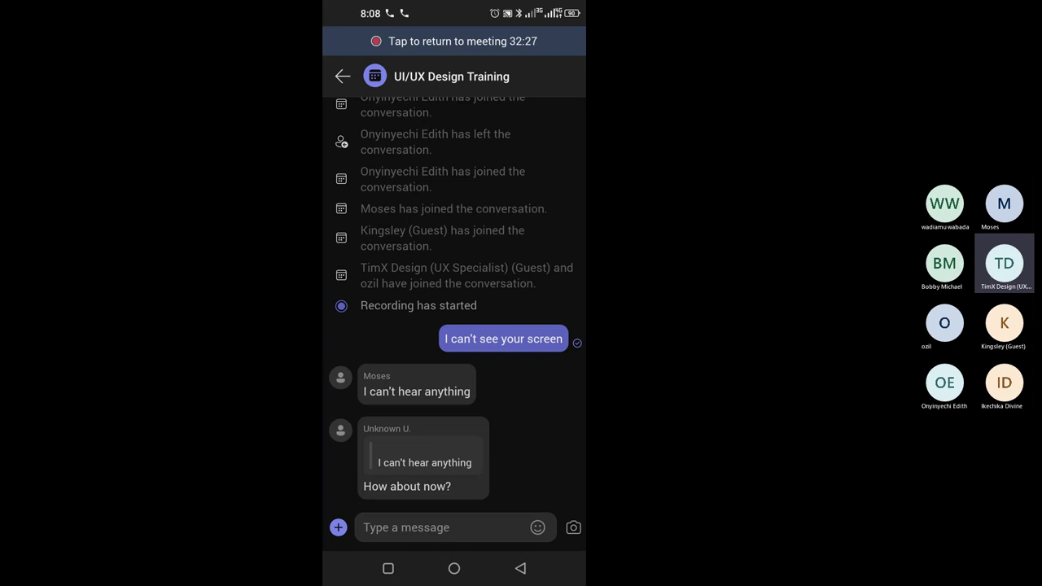
pyautogui.press('Escape')
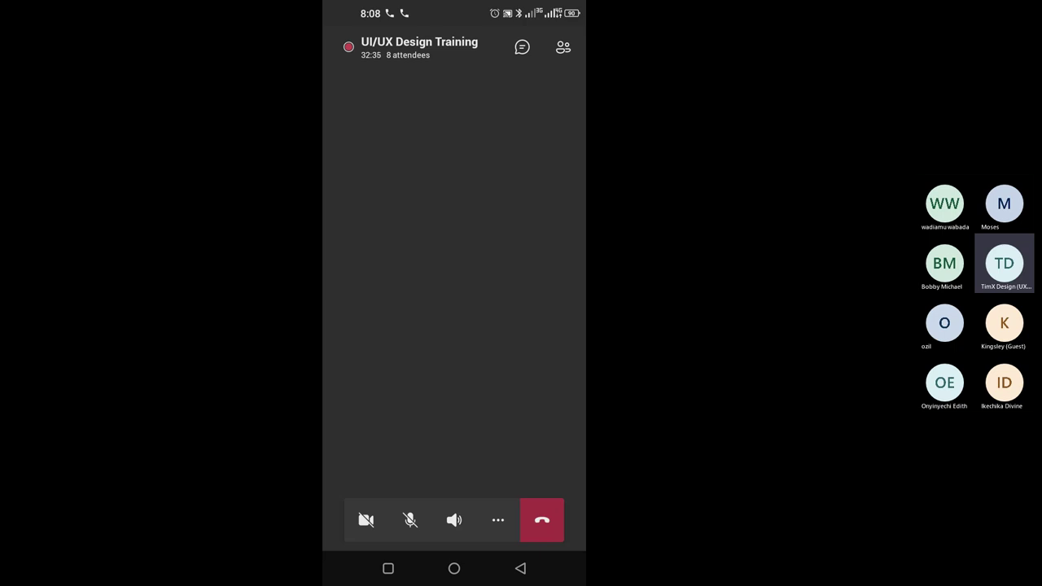
# - Revisit the layout options, then send the call into picture-in-picture over the home screen
pyautogui.click(498, 520)
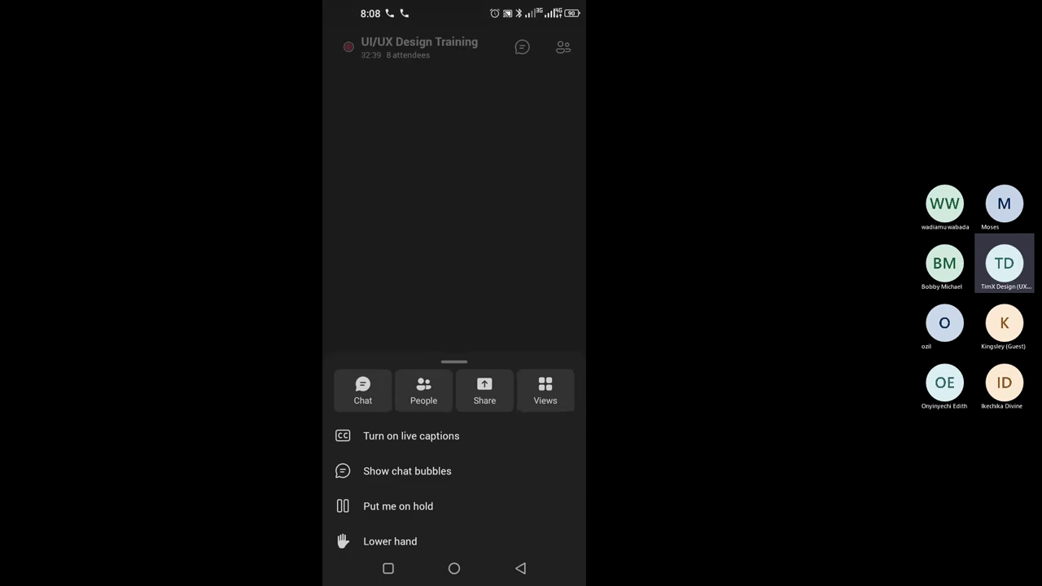
pyautogui.click(546, 390)
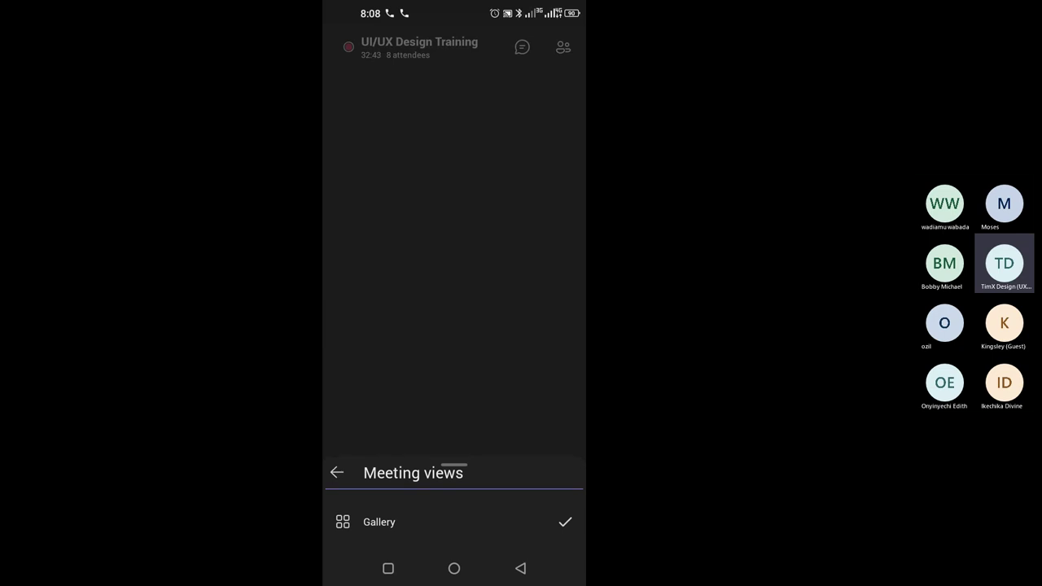
pyautogui.click(520, 568)
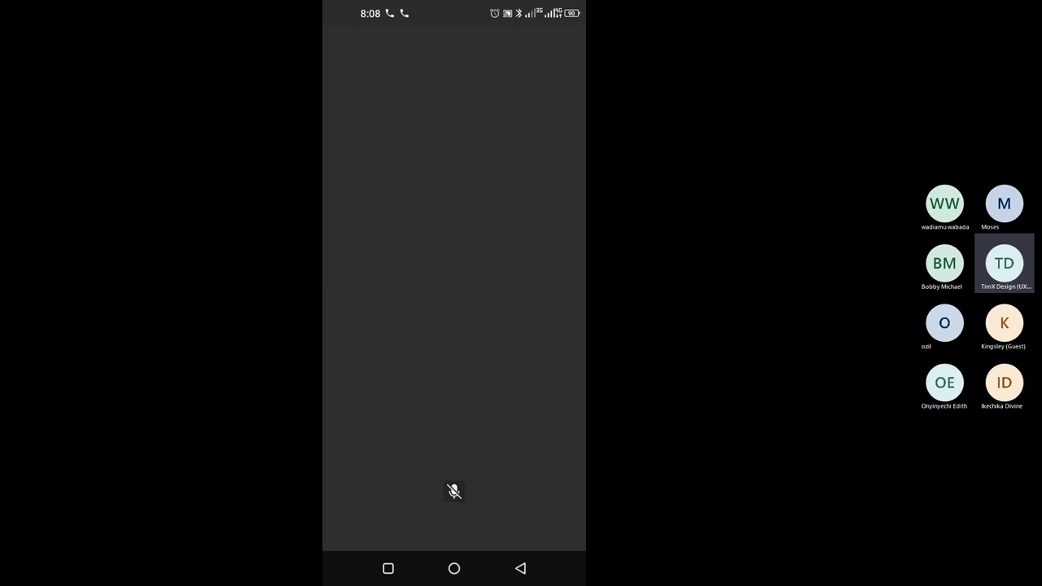
pyautogui.click(520, 569)
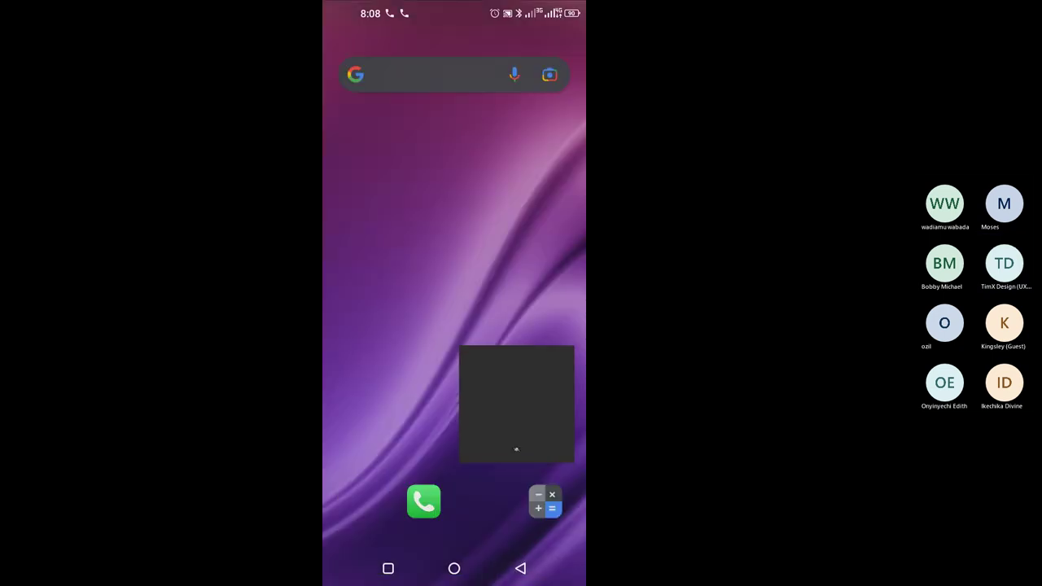
# - Open Teams' Picture-in-picture settings and toggle Allow off and back on
pyautogui.click(517, 412)
pyautogui.click(422, 322)
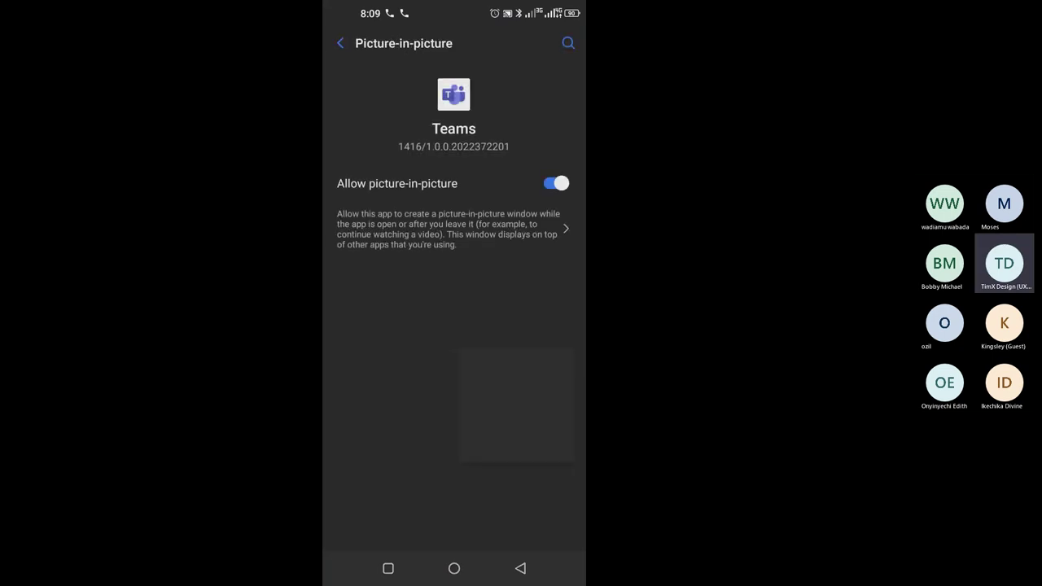
pyautogui.click(554, 183)
pyautogui.click(553, 183)
# - Go Home and return to the UI/UX Design Training call from its notification
pyautogui.click(455, 569)
pyautogui.moveTo(454, 5); pyautogui.dragTo(454, 367)
pyautogui.click(396, 179)
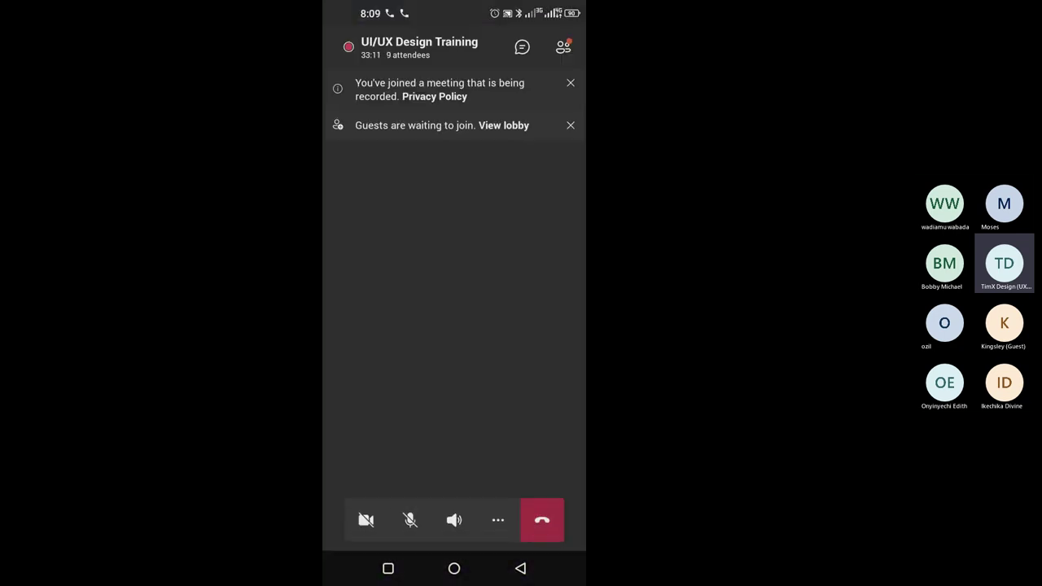
# - Unmute the microphone in the meeting, then mute it again
pyautogui.click(410, 519)
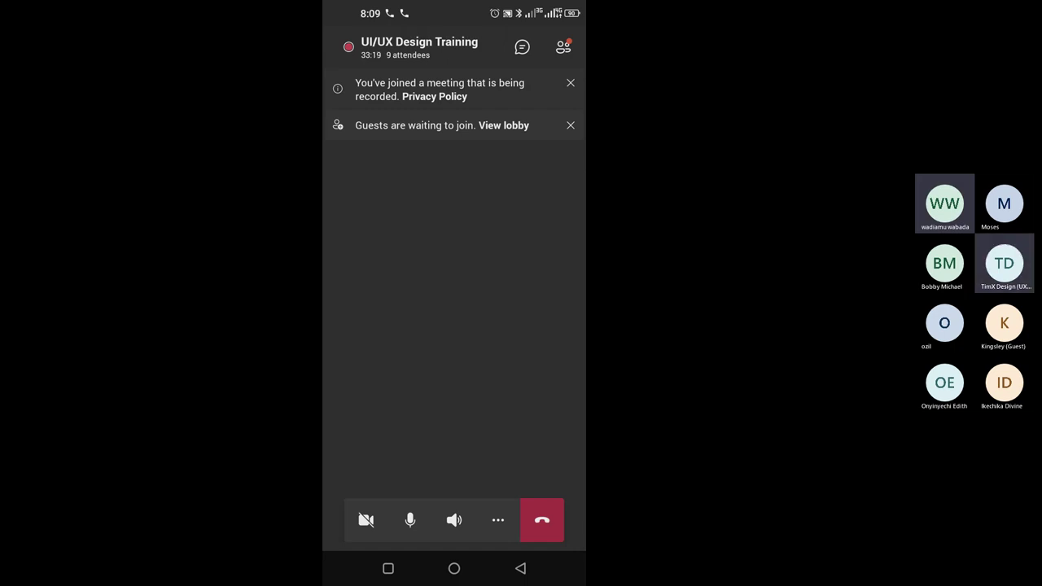
pyautogui.click(410, 520)
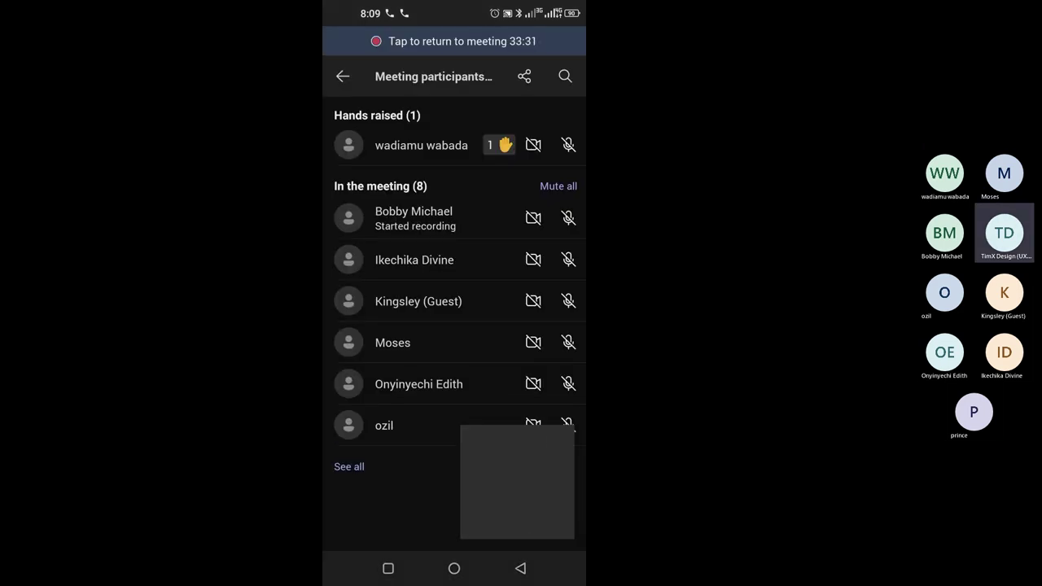
# - Choose Lower hand for the raised-hand participant in the participant list
pyautogui.click(414, 218)
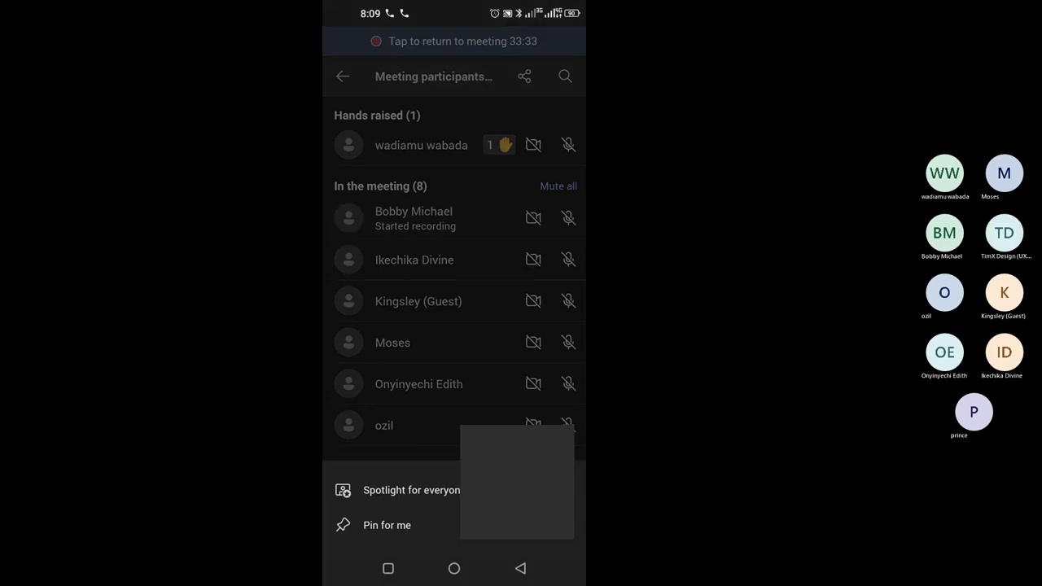
pyautogui.press('Escape')
pyautogui.click(421, 145)
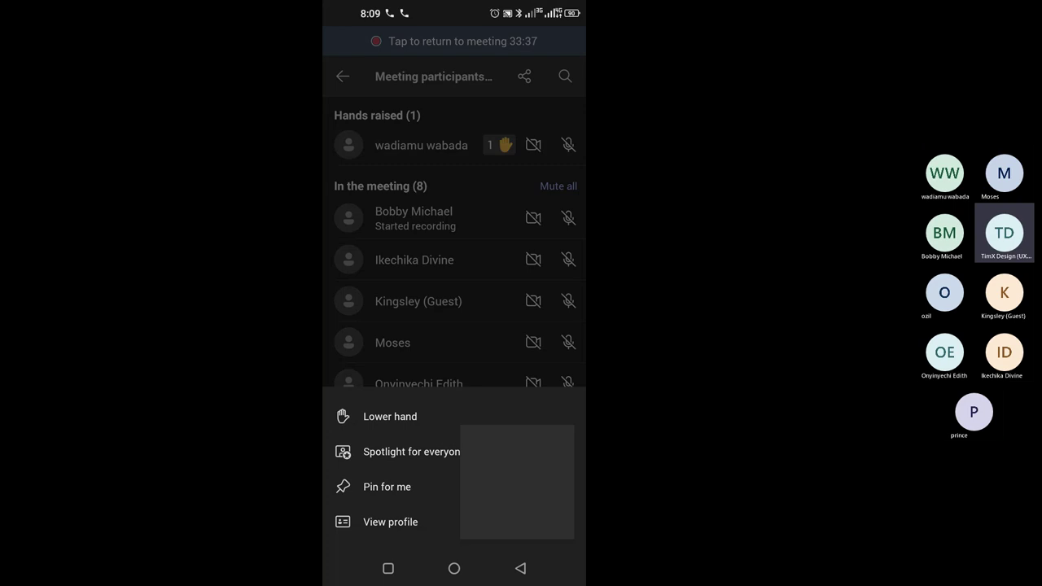
pyautogui.click(390, 416)
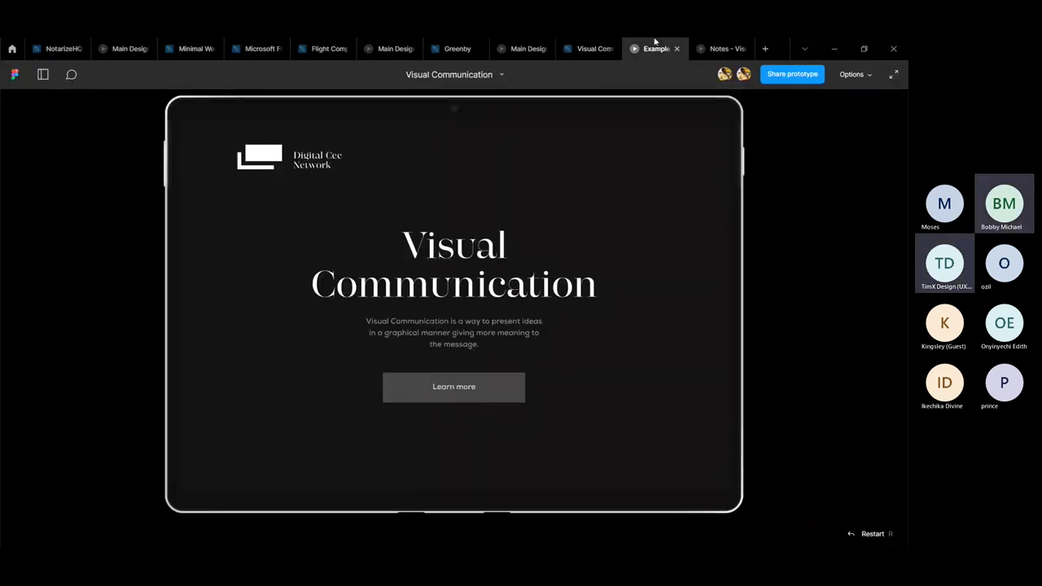
# - Switch between the Visual Communication design file and the Example prototype tabs
pyautogui.click(617, 42)
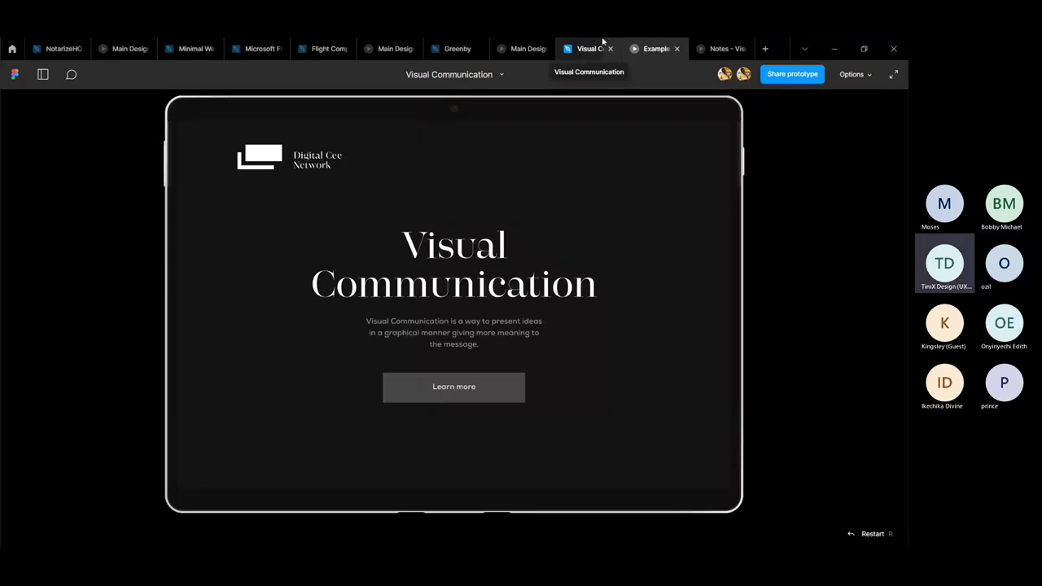
pyautogui.click(601, 45)
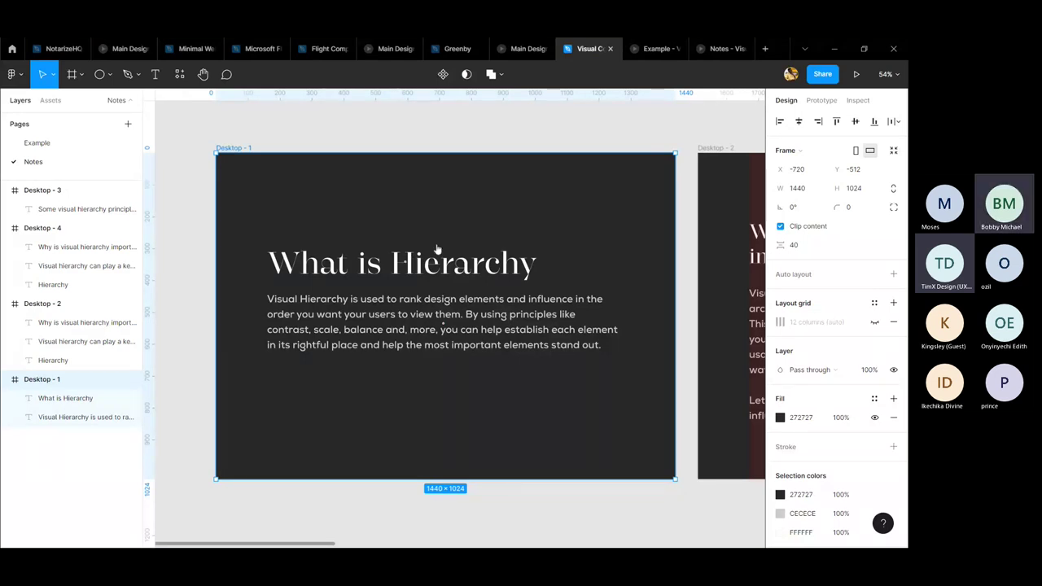
pyautogui.click(669, 43)
pyautogui.click(602, 45)
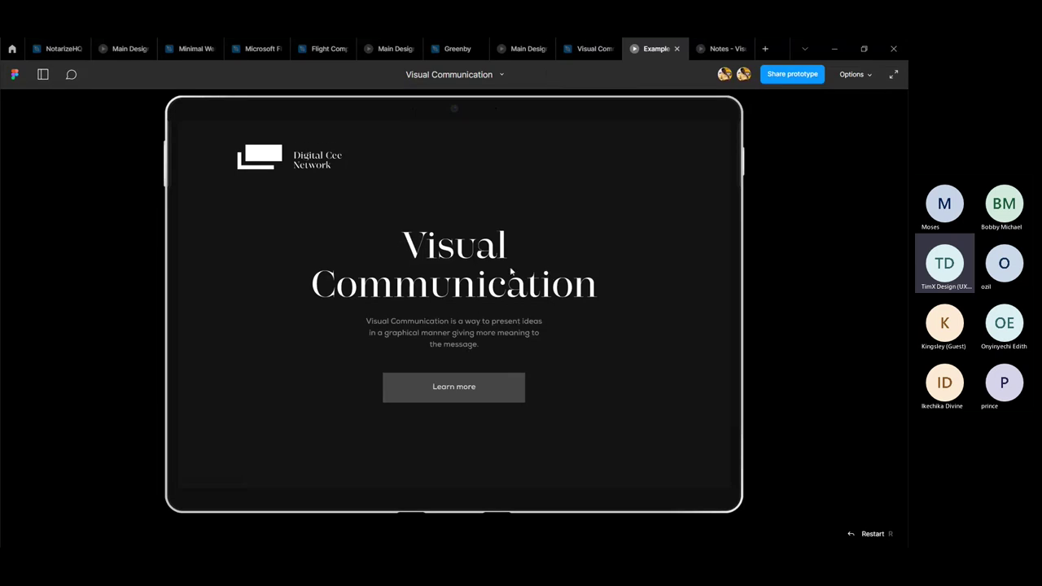
# - Scroll through the landing page prototype, then return to the design file with Desktop - 1
pyautogui.scroll(-2, 511, 272)
pyautogui.scroll(2, 511, 271)
pyautogui.scroll(-10, 502, 255)
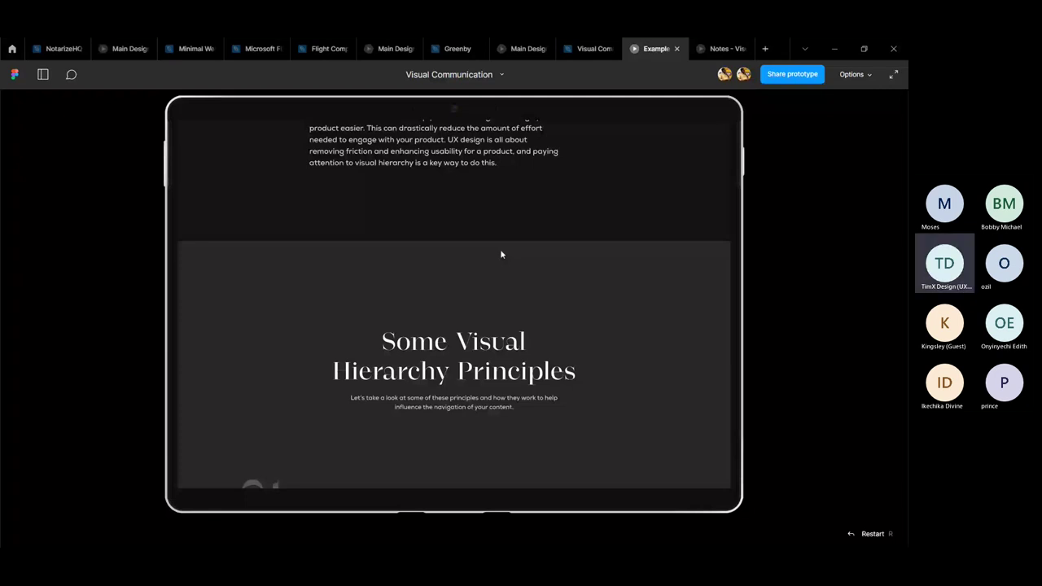
pyautogui.hotkey('ctrl', 'shift', 'Tab')
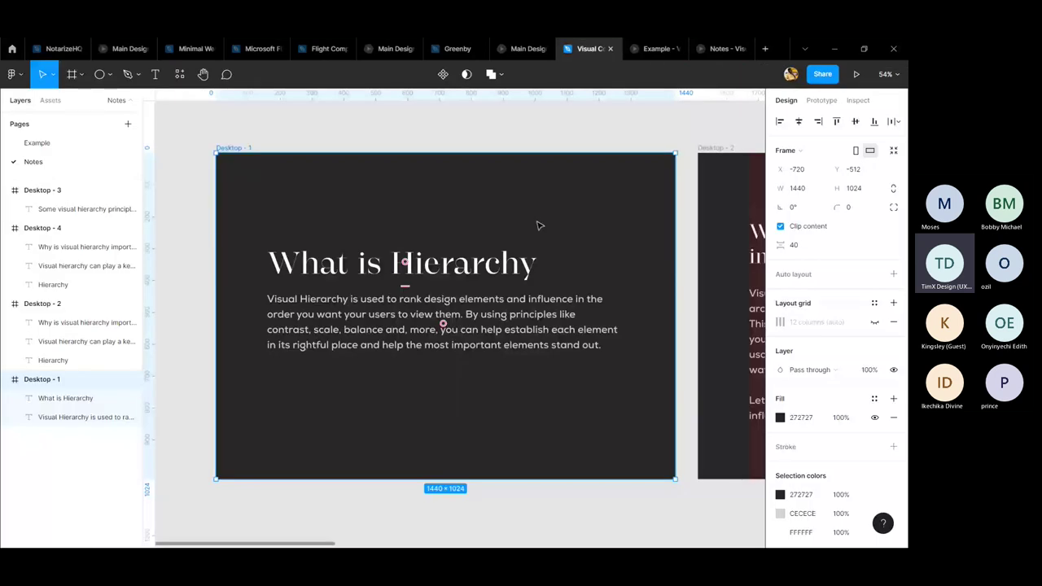
# - Present the hierarchy section's Notes prototype, then go back to the Visual Communication editor
pyautogui.hotkey('ctrl', 'alt', 'Return')
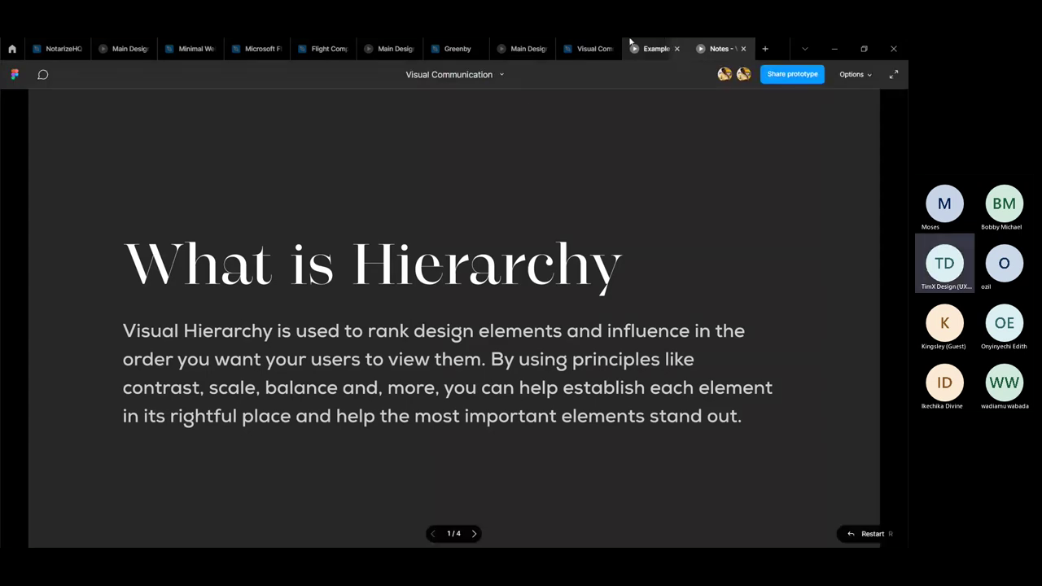
pyautogui.click(591, 48)
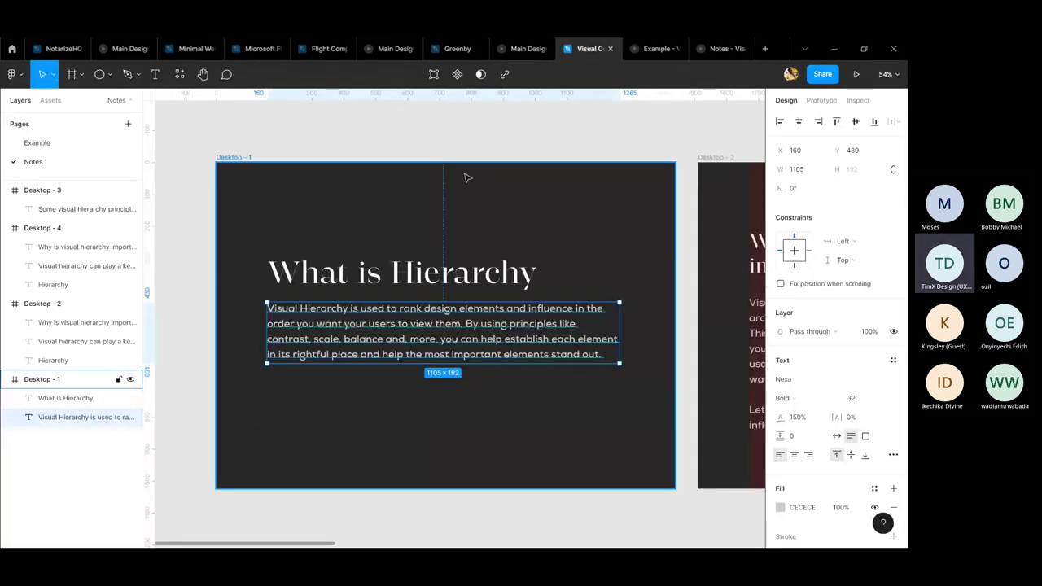
# - Add a 1440×1024 Desktop - 2 frame beside Desktop - 1 and eyedrop its 141414 fill
pyautogui.press('f')
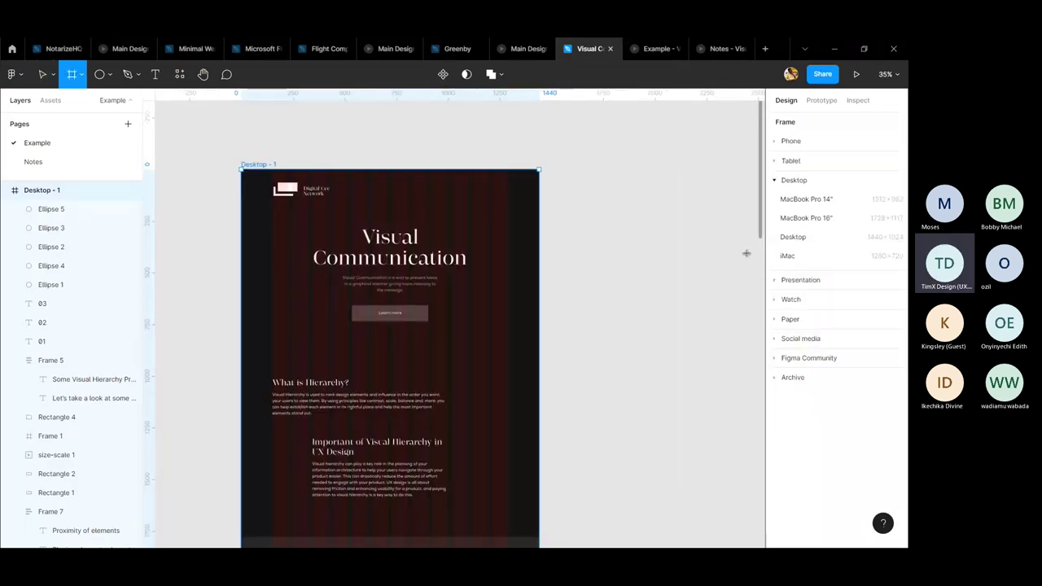
pyautogui.click(788, 239)
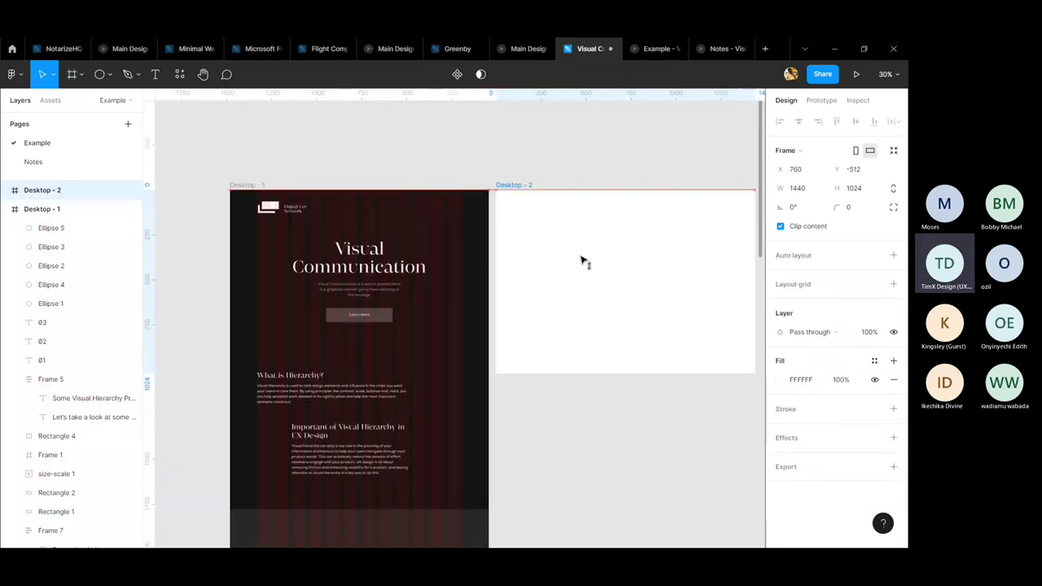
pyautogui.press('i')
pyautogui.click(370, 269)
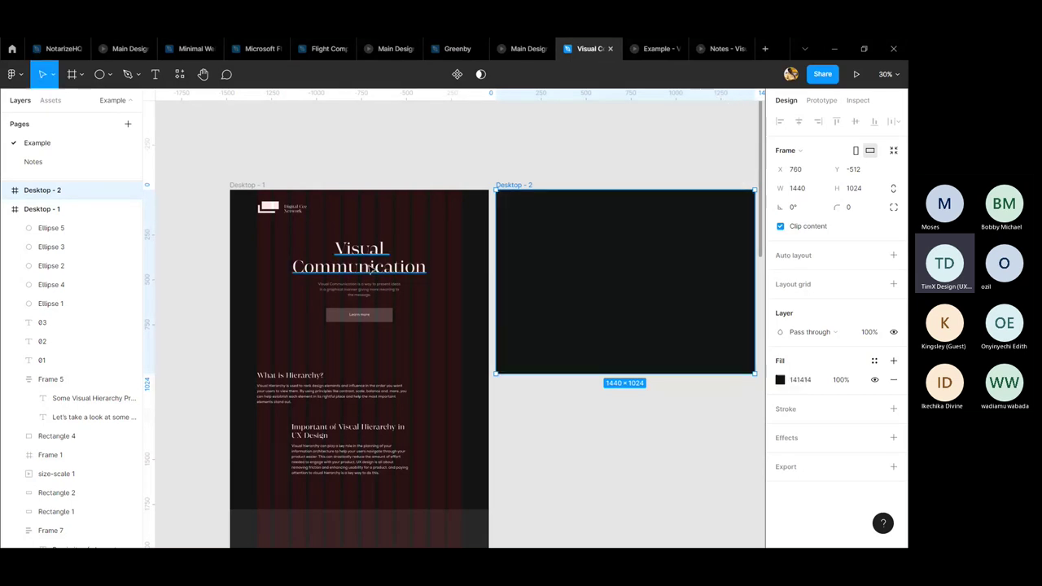
pyautogui.scroll(3, 371, 269)
pyautogui.scroll(-3, 403, 293)
pyautogui.scroll(2, 546, 288)
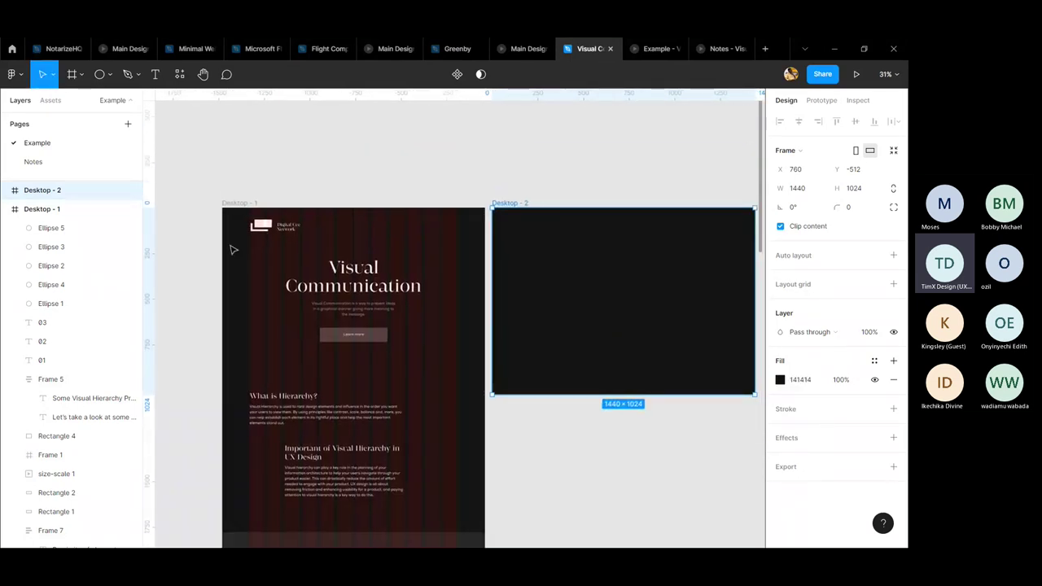
pyautogui.scroll(3, 461, 207)
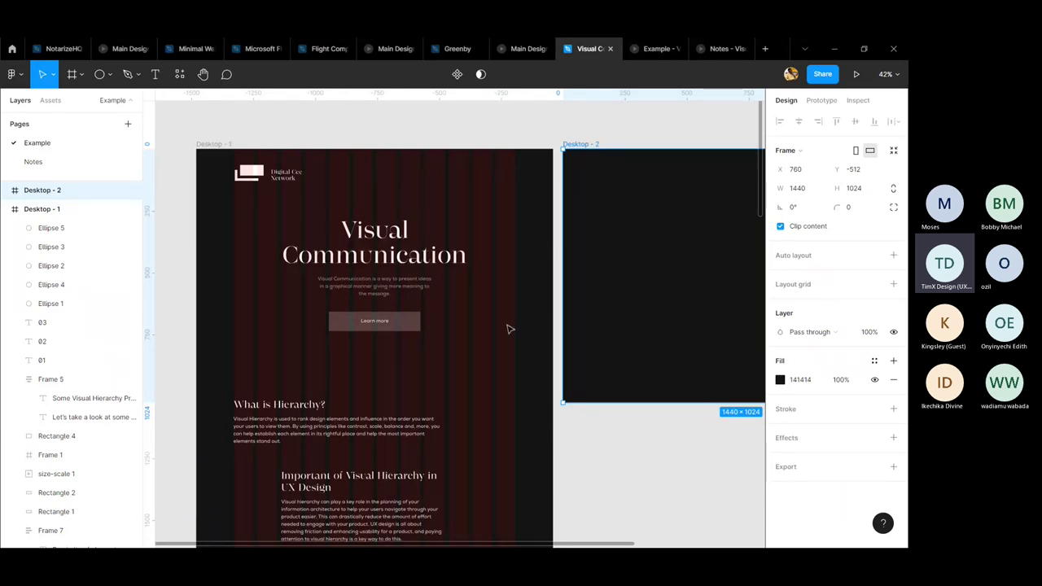
# - Duplicate the Visual Communication heading and intro paragraph into Desktop - 2
pyautogui.click(375, 245)
pyautogui.scroll(2, 350, 281)
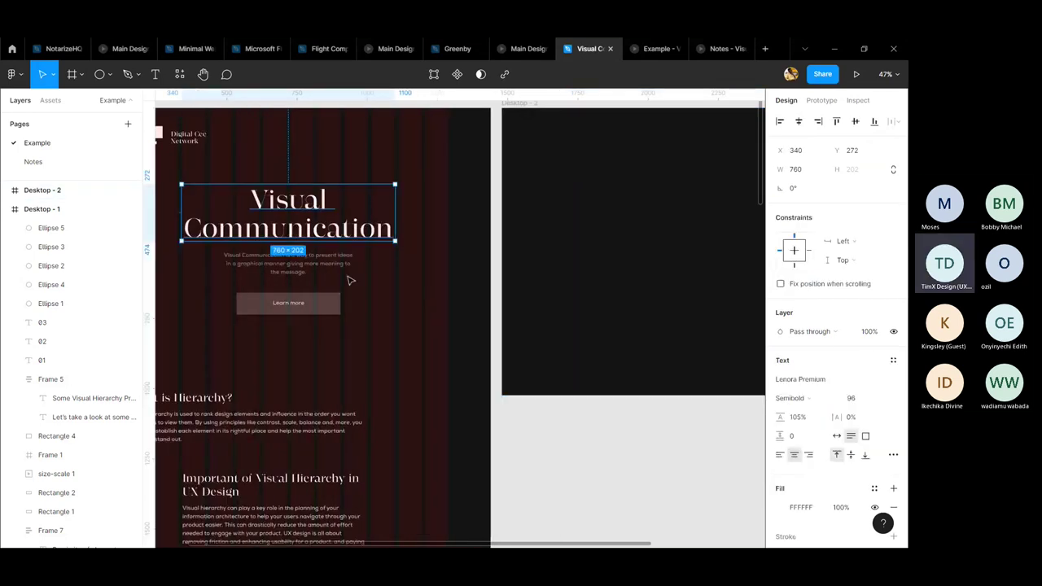
pyautogui.scroll(-3, 350, 281)
pyautogui.moveTo(336, 290); pyautogui.dragTo(608, 213)
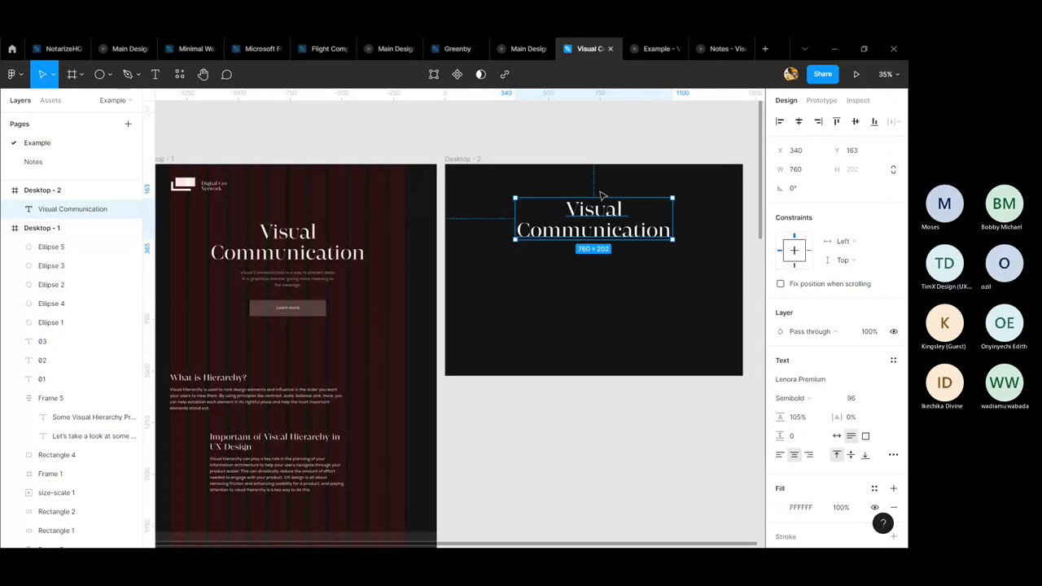
pyautogui.moveTo(286, 282); pyautogui.dragTo(601, 275)
pyautogui.click(299, 258)
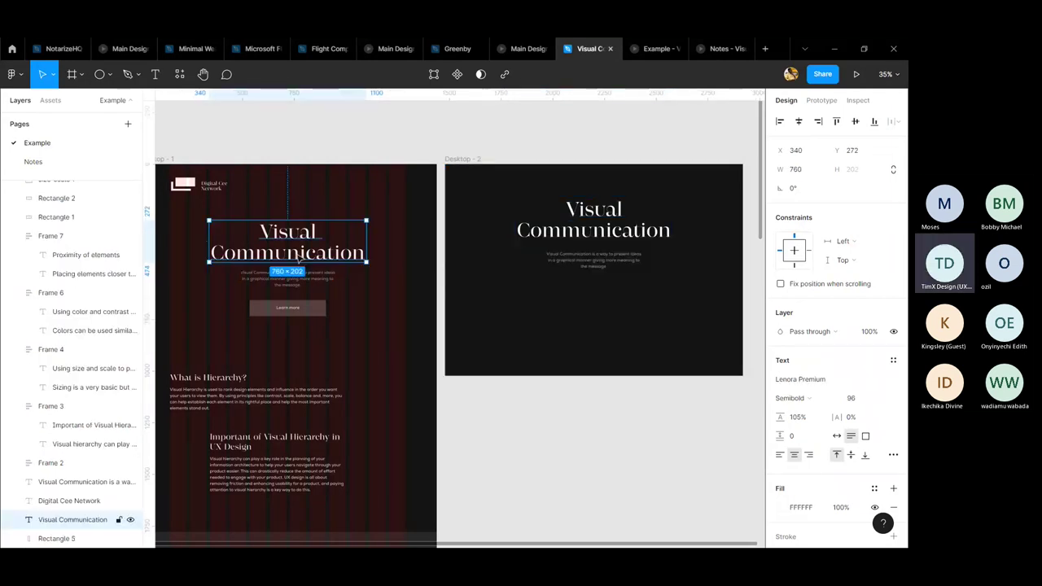
pyautogui.click(622, 232)
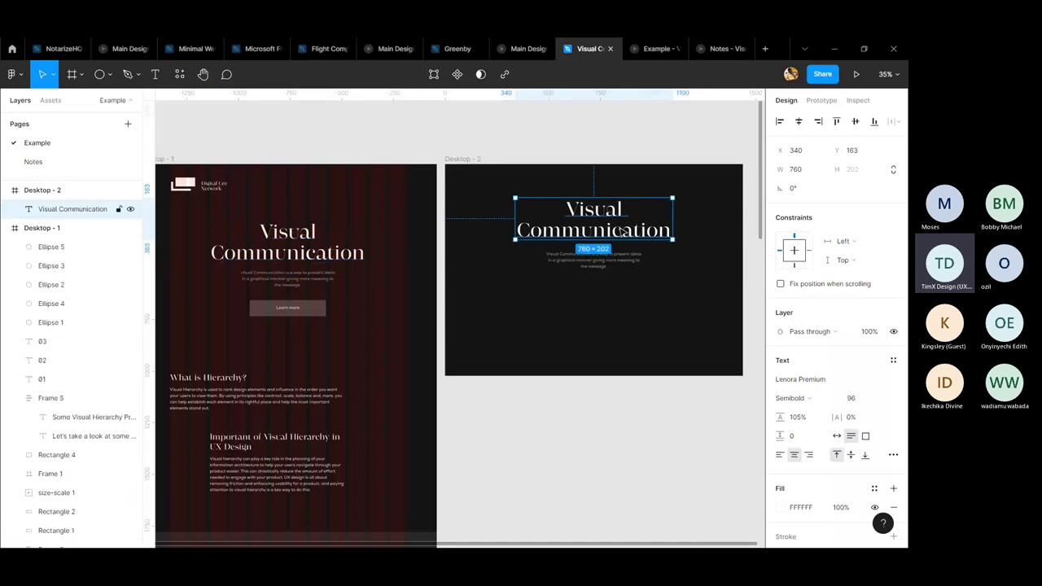
pyautogui.click(602, 259)
# - Set the copied paragraph's font size to 96 and widen its text box
pyautogui.click(852, 399)
pyautogui.write('96')
pyautogui.press('Return')
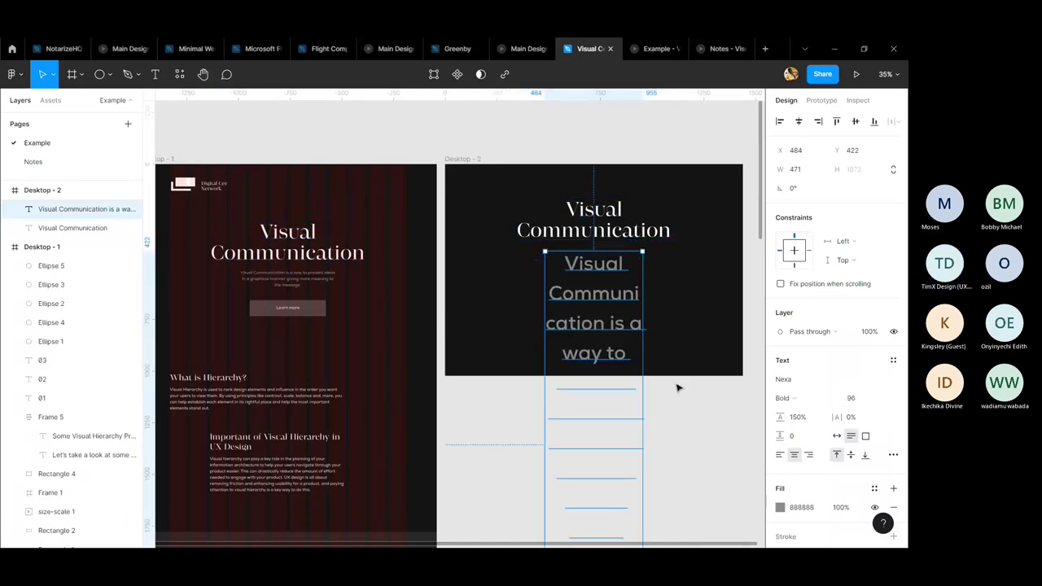
pyautogui.scroll(-1, 677, 386)
pyautogui.moveTo(640, 328); pyautogui.dragTo(718, 329)
pyautogui.scroll(2, 666, 377)
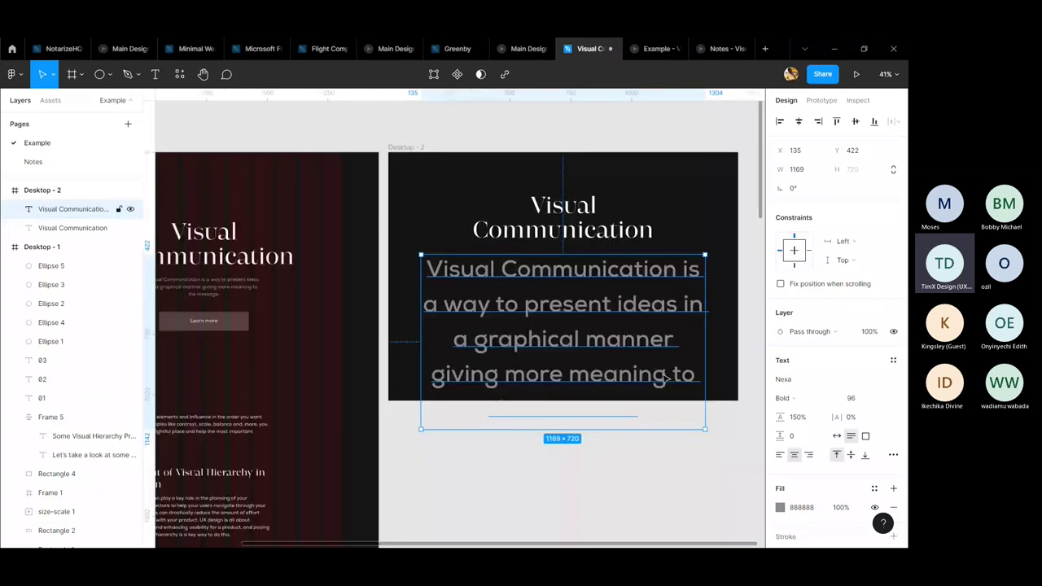
pyautogui.scroll(1, 666, 377)
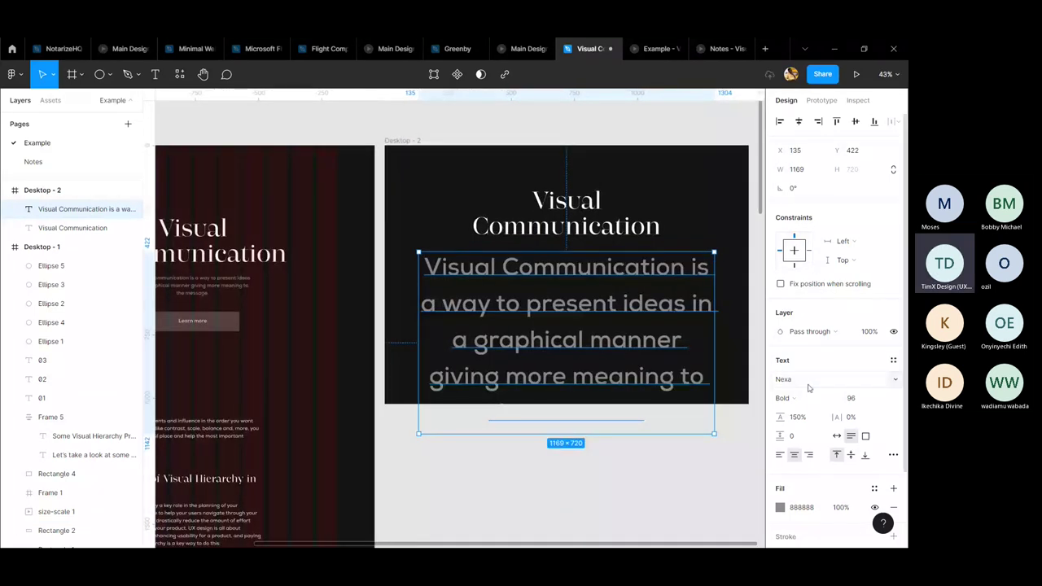
# - Restyle the paragraph as white (FFFFFF) Lenora Premium Semibold
pyautogui.click(808, 383)
pyautogui.write('Lenora Premium')
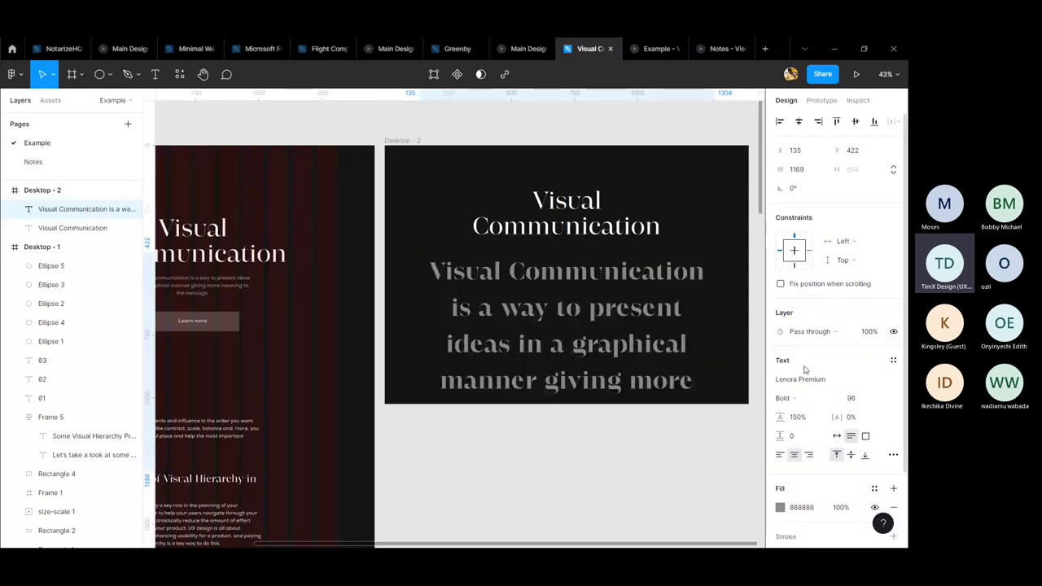
pyautogui.press('Return')
pyautogui.click(780, 508)
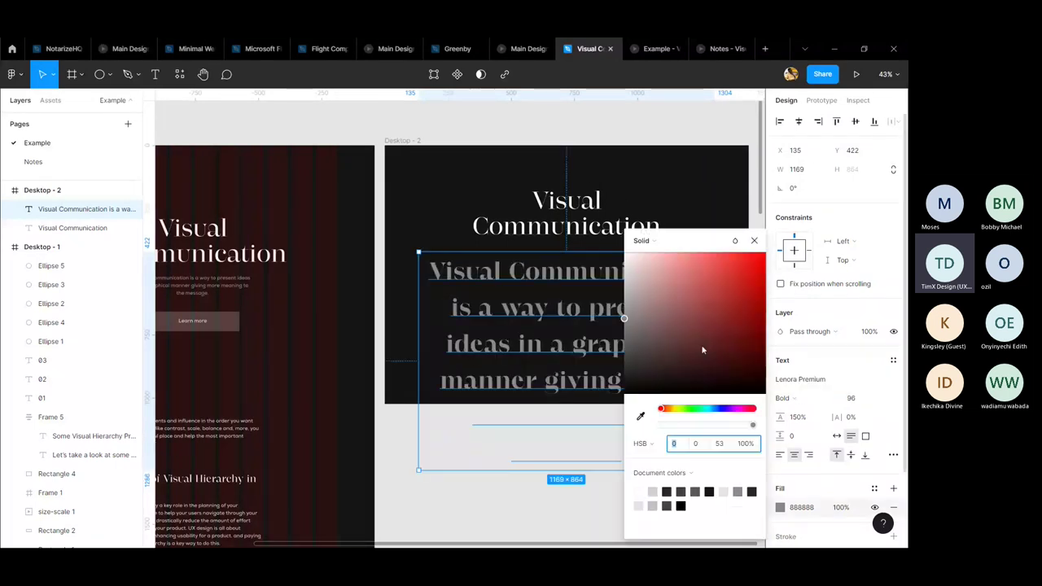
pyautogui.moveTo(703, 351); pyautogui.dragTo(527, 265)
pyautogui.press('Escape')
pyautogui.press('Escape')
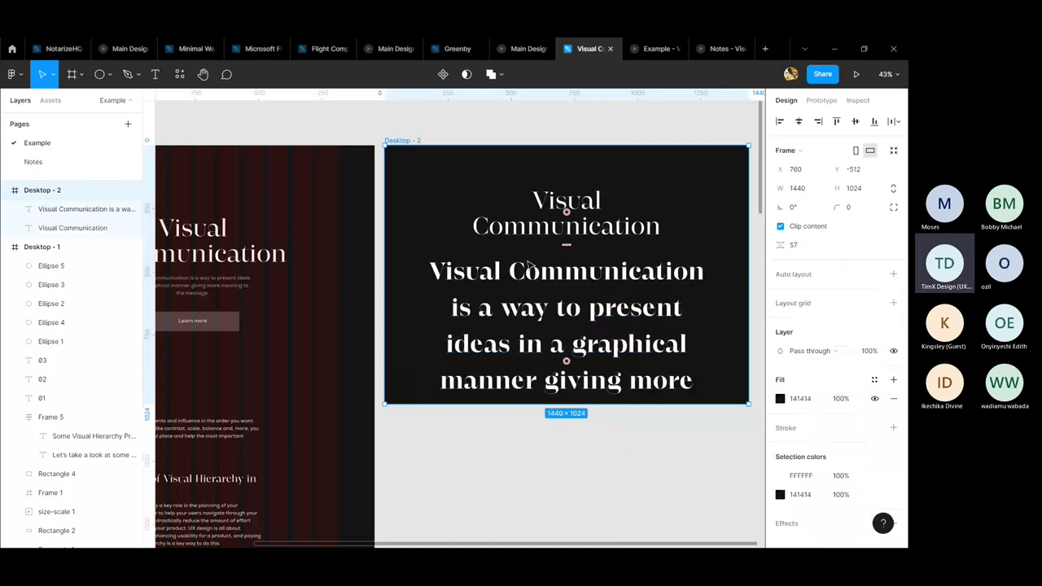
pyautogui.click(529, 264)
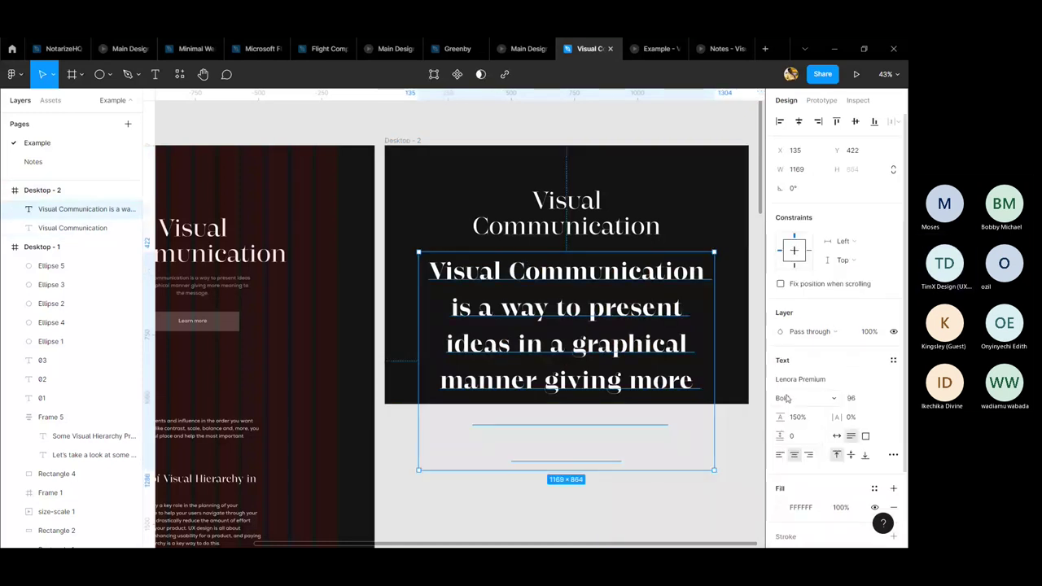
pyautogui.click(787, 398)
pyautogui.click(788, 384)
# - Give the paragraph 105% line height and move it up closer to the heading
pyautogui.click(612, 230)
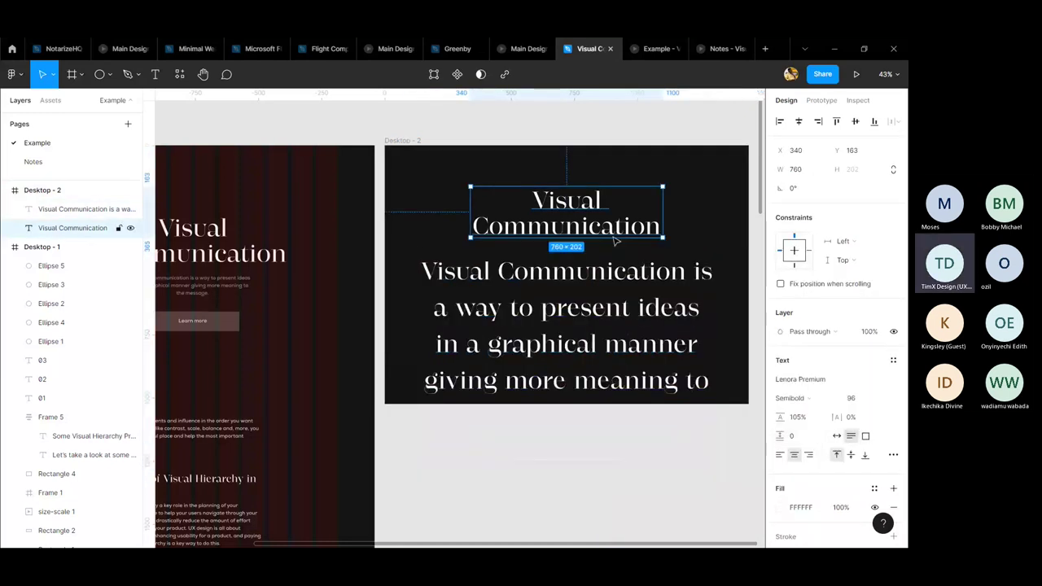
pyautogui.click(643, 277)
pyautogui.click(798, 417)
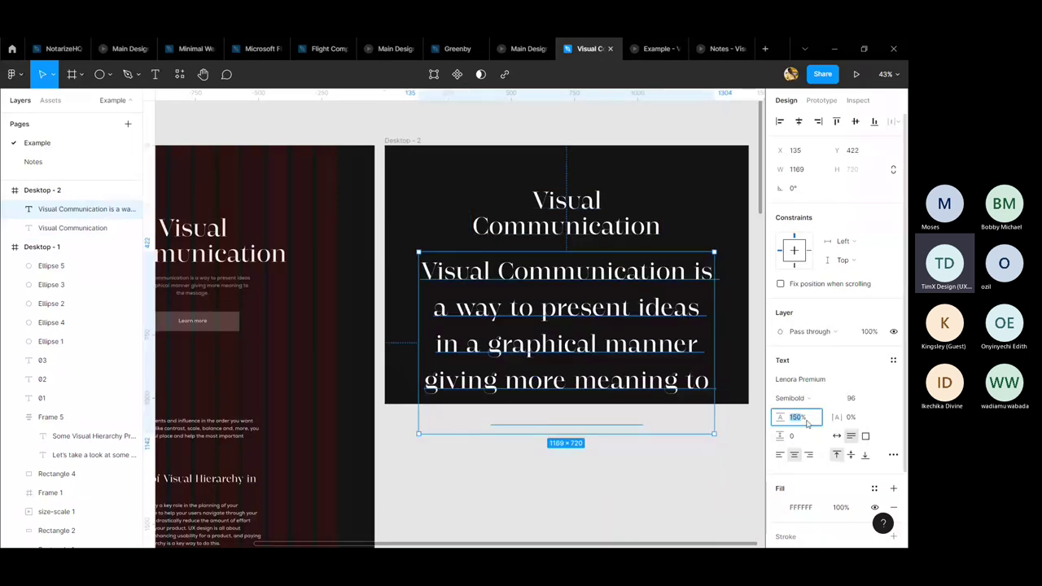
pyautogui.write('105')
pyautogui.press('Return')
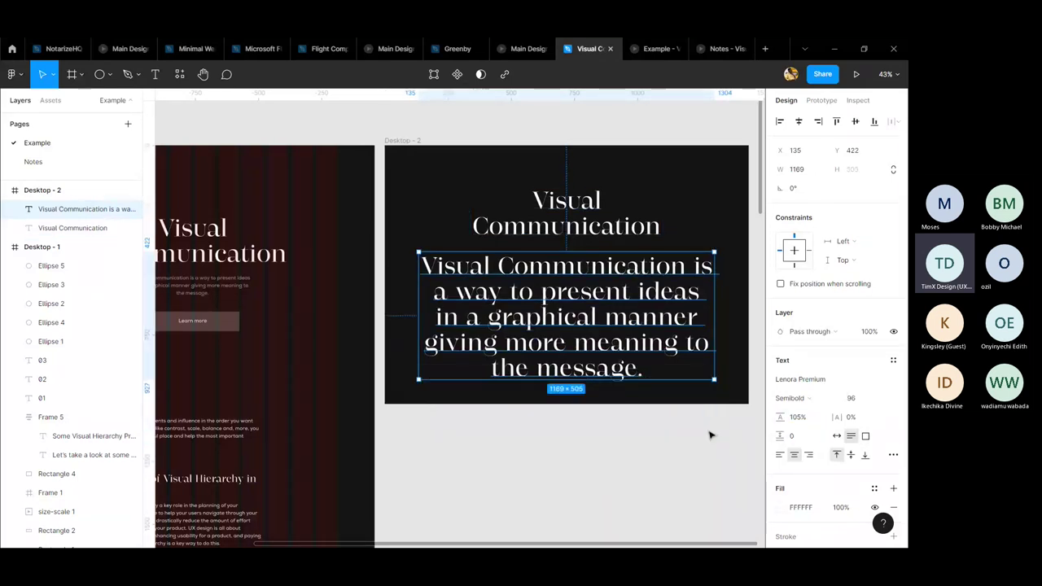
pyautogui.scroll(2, 631, 384)
pyautogui.moveTo(535, 301); pyautogui.dragTo(535, 290)
pyautogui.press('Escape')
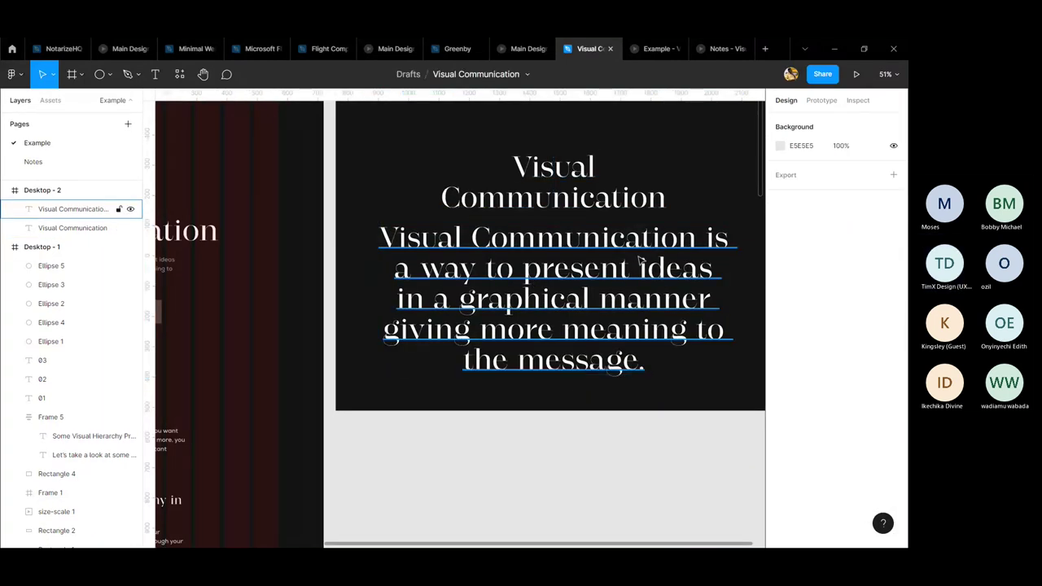
# - Present the Desktop - 2 frame as a prototype, then return to the Visual Communication file
pyautogui.scroll(-3, 619, 259)
pyautogui.rightClick(488, 267)
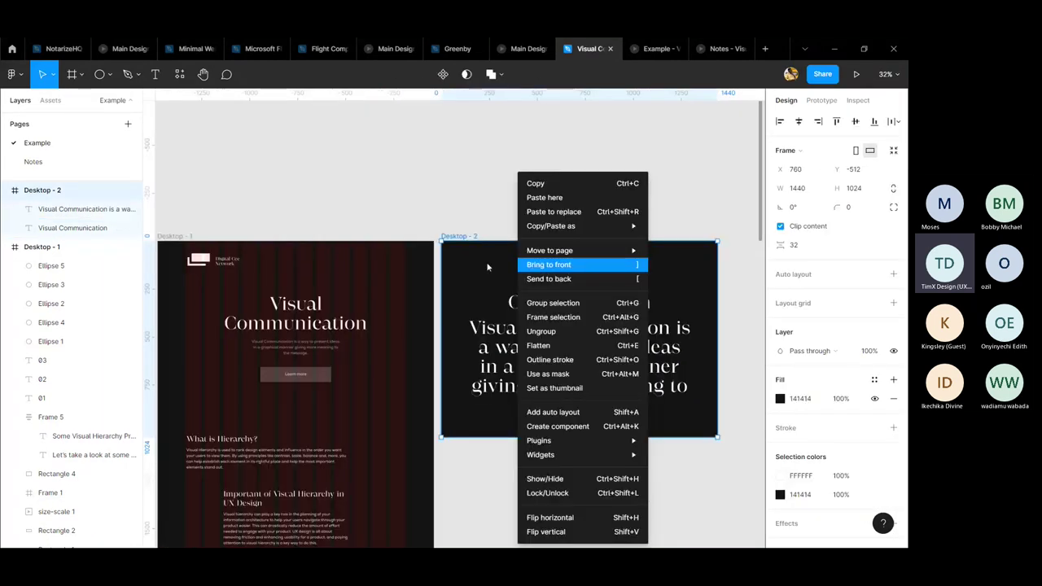
pyautogui.hotkey('ctrl', 'alt', 'Return')
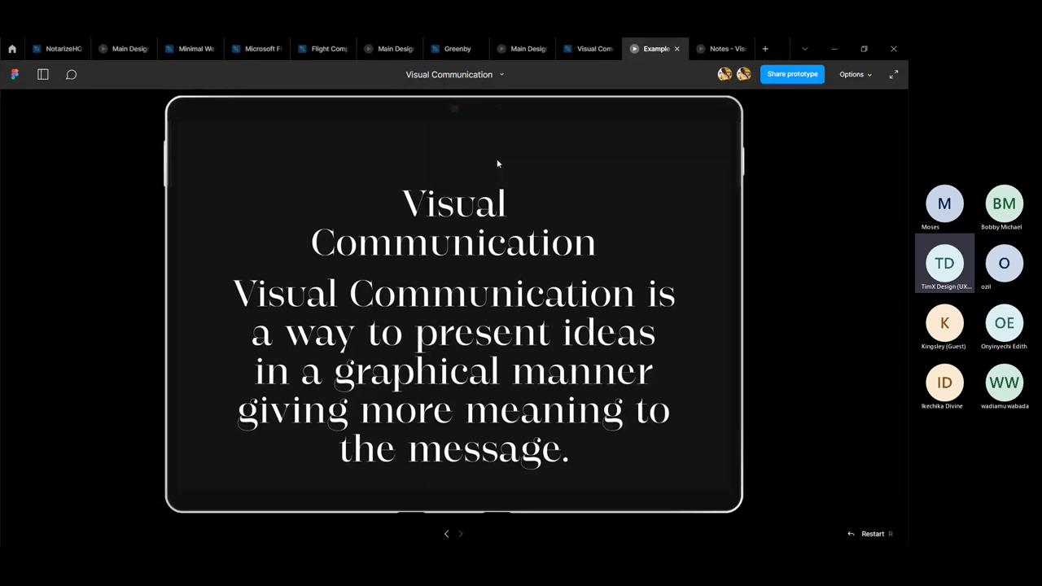
pyautogui.click(588, 49)
pyautogui.click(596, 46)
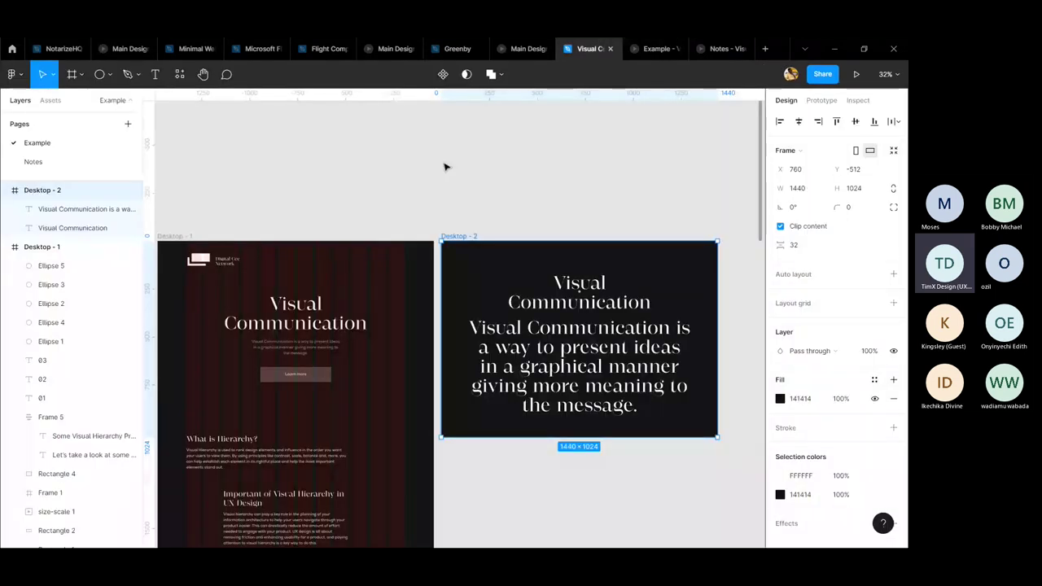
# - Select the Desktop - 1 landing page frame and present it as a prototype
pyautogui.click(373, 389)
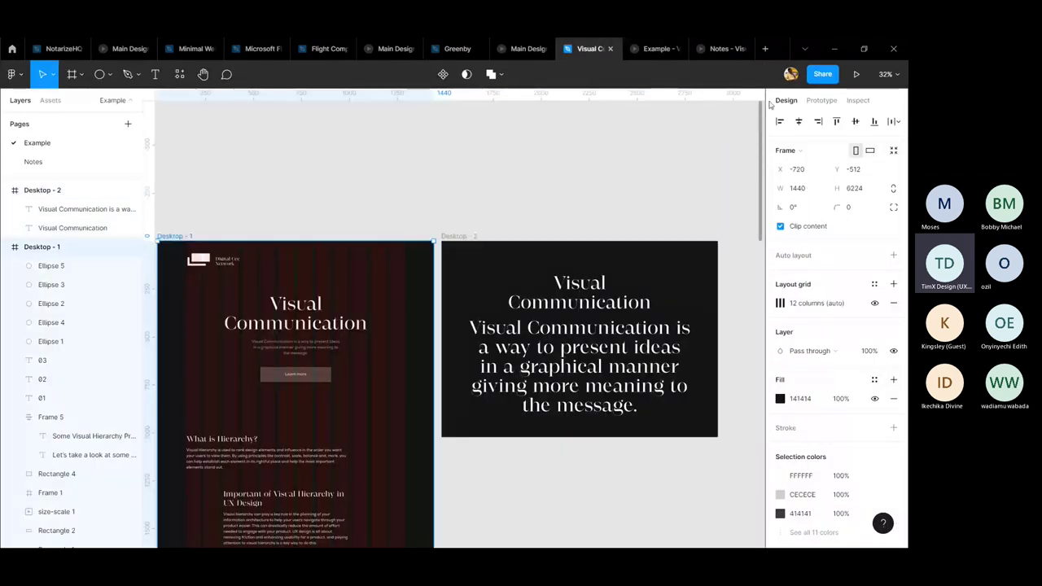
pyautogui.click(856, 74)
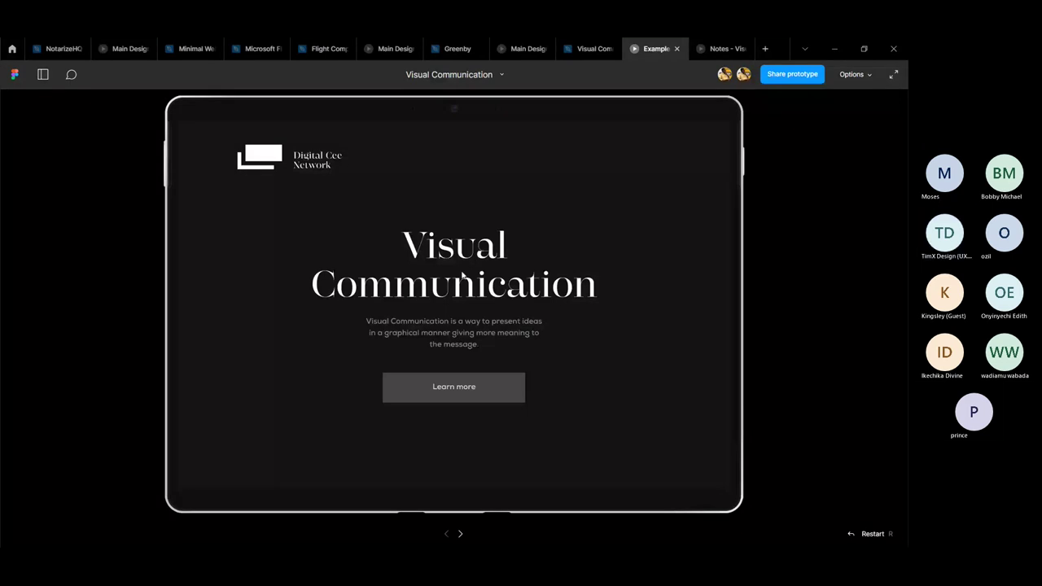
pyautogui.click(461, 389)
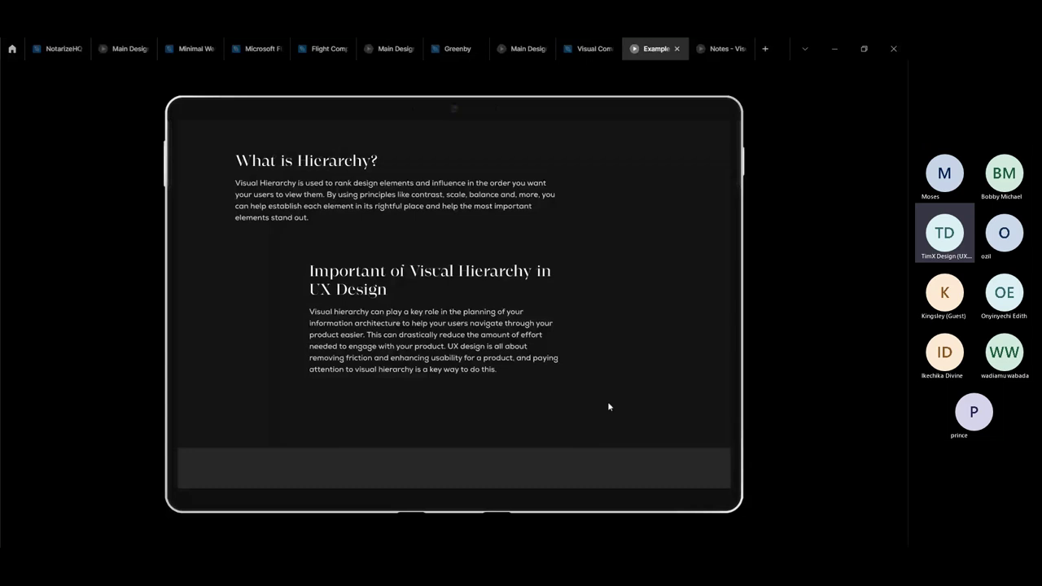
pyautogui.press('Left')
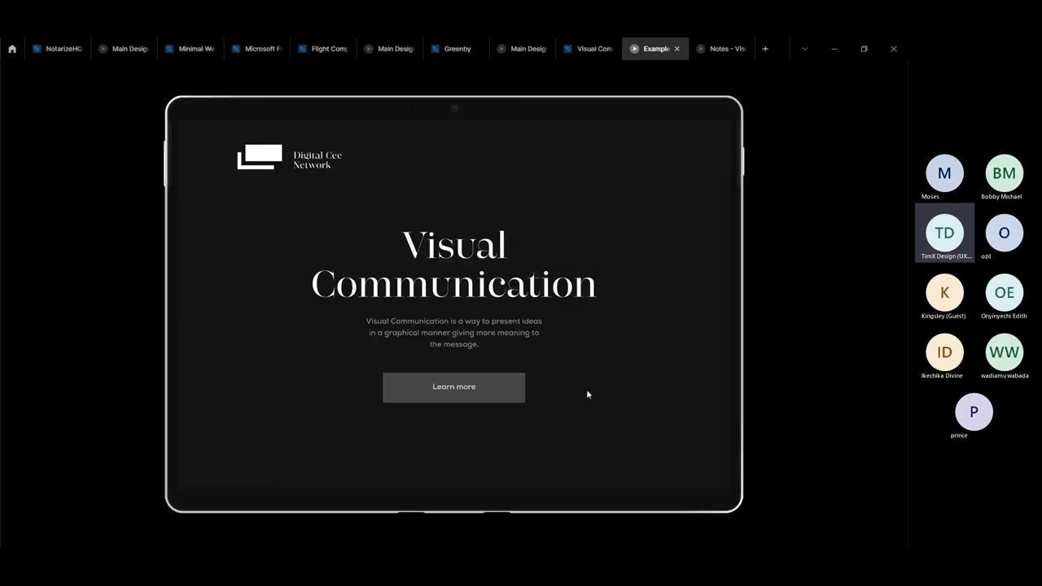
pyautogui.press('Right')
pyautogui.click(603, 42)
# - Hide the landing page frame's 12-column layout grid
pyautogui.scroll(5, 364, 368)
pyautogui.rightClick(470, 440)
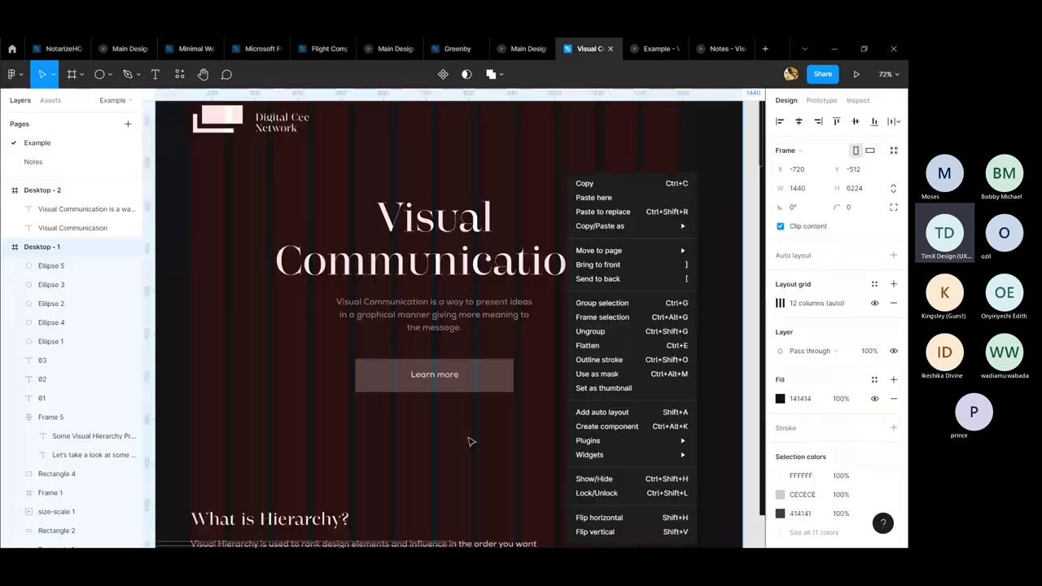
pyautogui.click(875, 303)
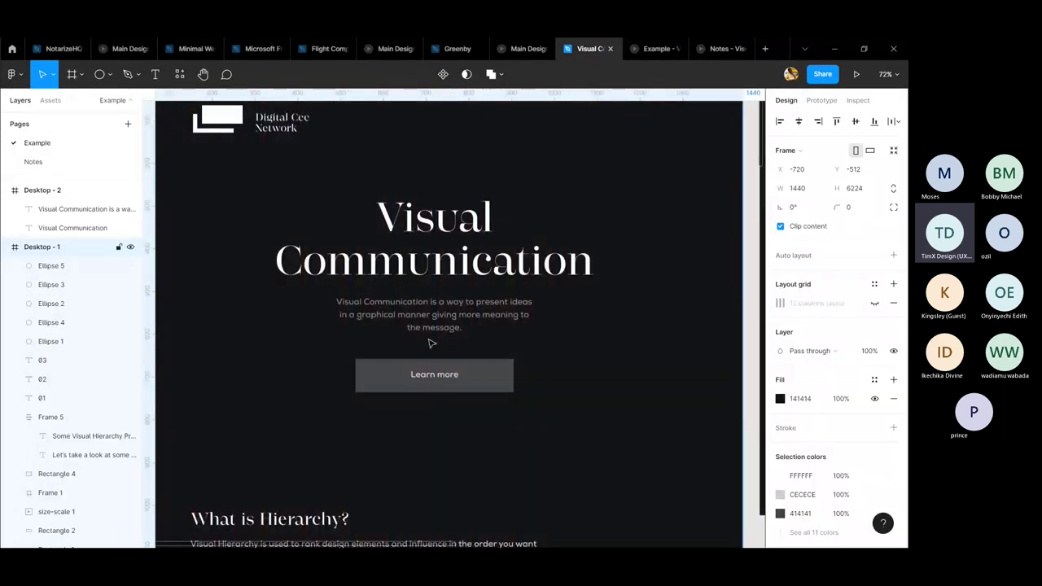
# - Select the grey intro paragraph, show its fill colour settings, and measure its spacing
pyautogui.click(431, 341)
pyautogui.scroll(10, 432, 343)
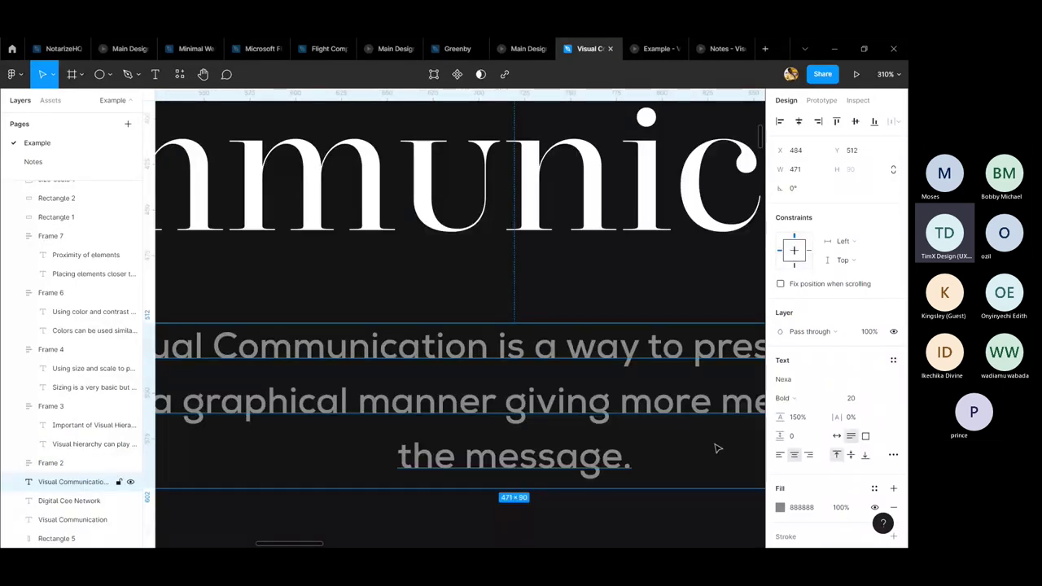
pyautogui.click(780, 508)
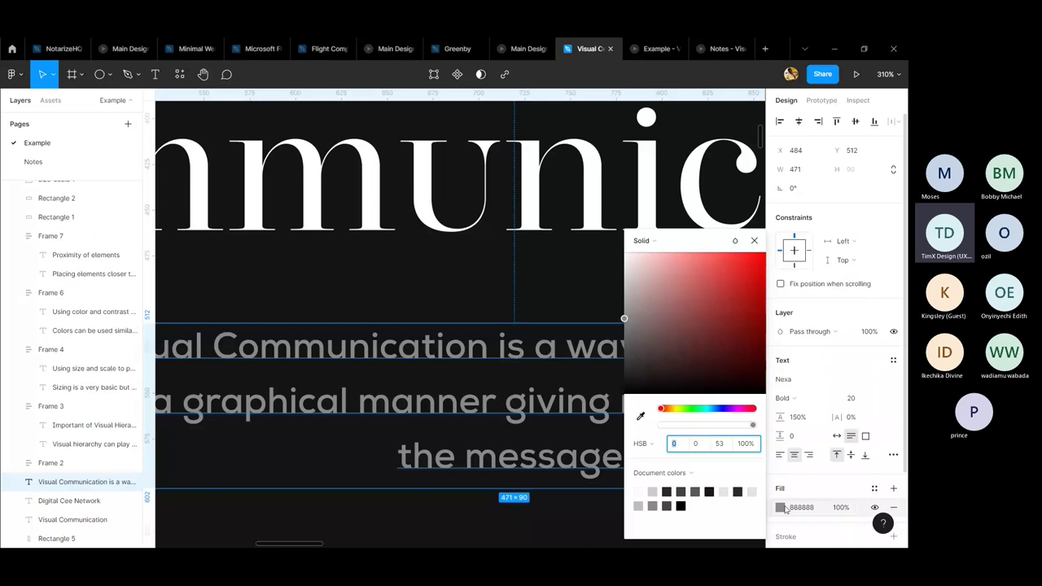
pyautogui.press('alt')
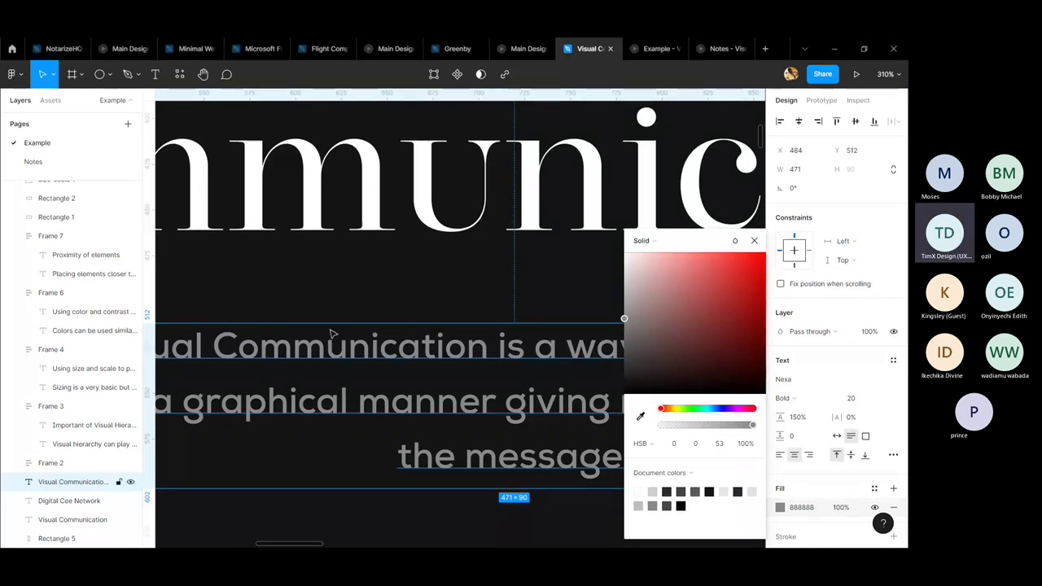
# - Reselect the intro paragraph under the Visual Communication title and check its fill colour
pyautogui.scroll(3, 334, 336)
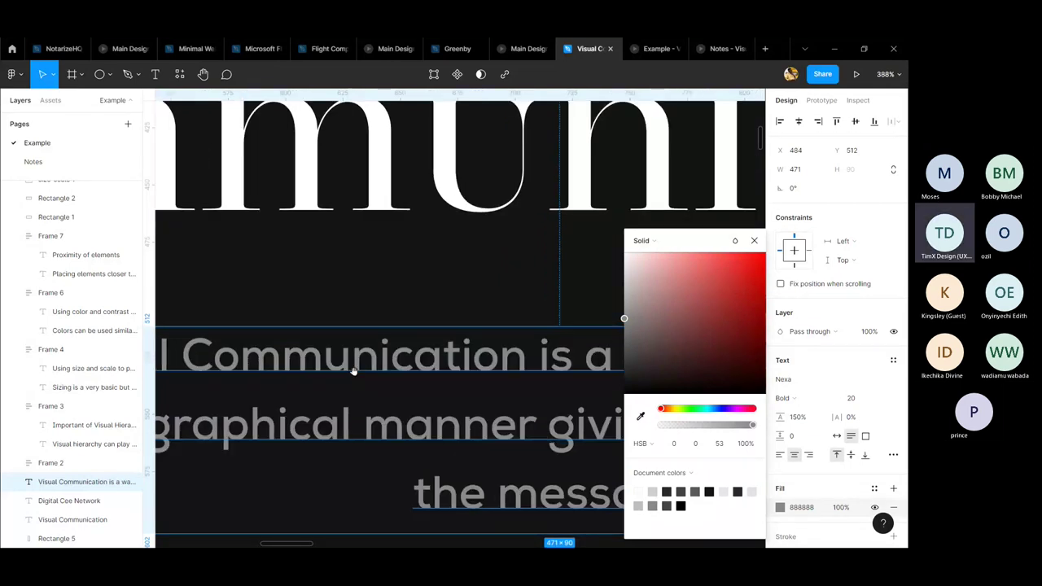
pyautogui.scroll(-2, 354, 370)
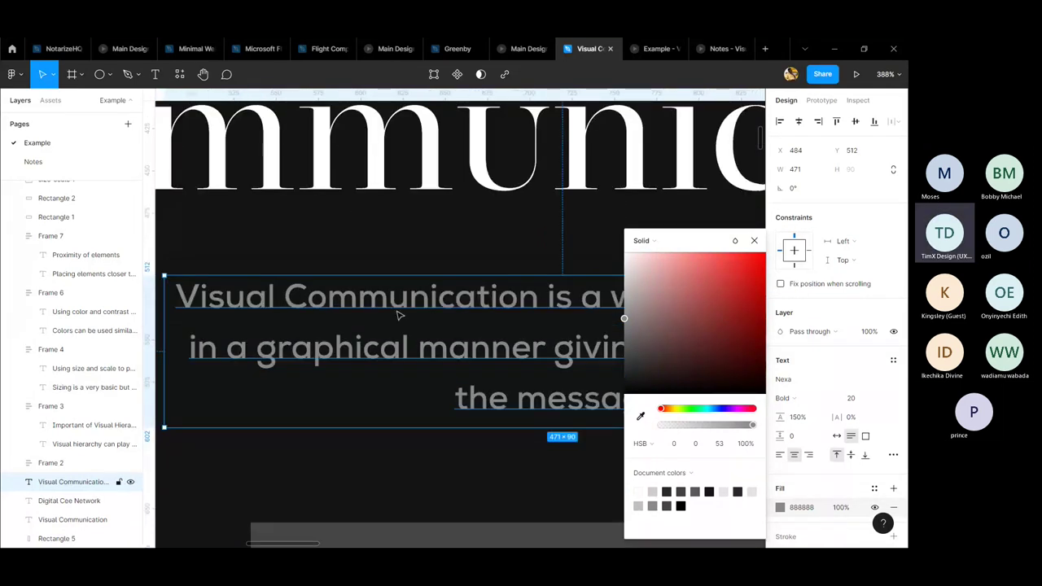
pyautogui.scroll(-3, 399, 315)
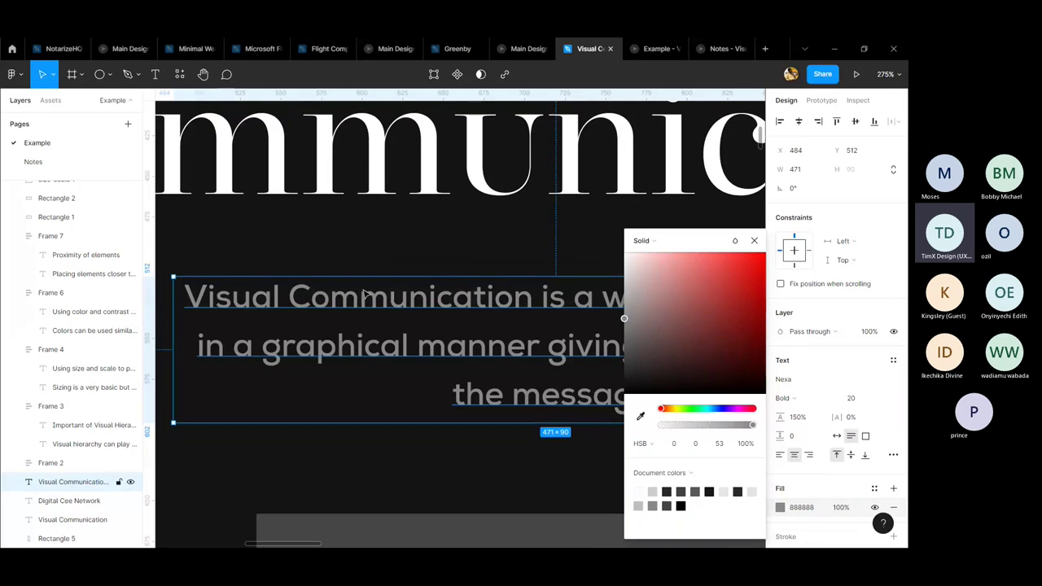
pyautogui.scroll(-1, 365, 297)
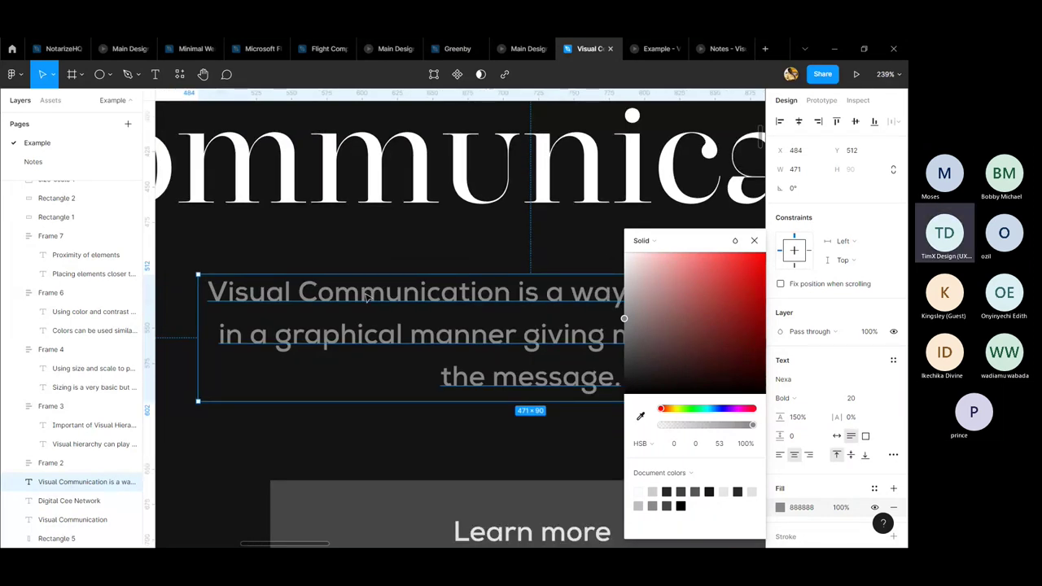
pyautogui.scroll(-5, 486, 301)
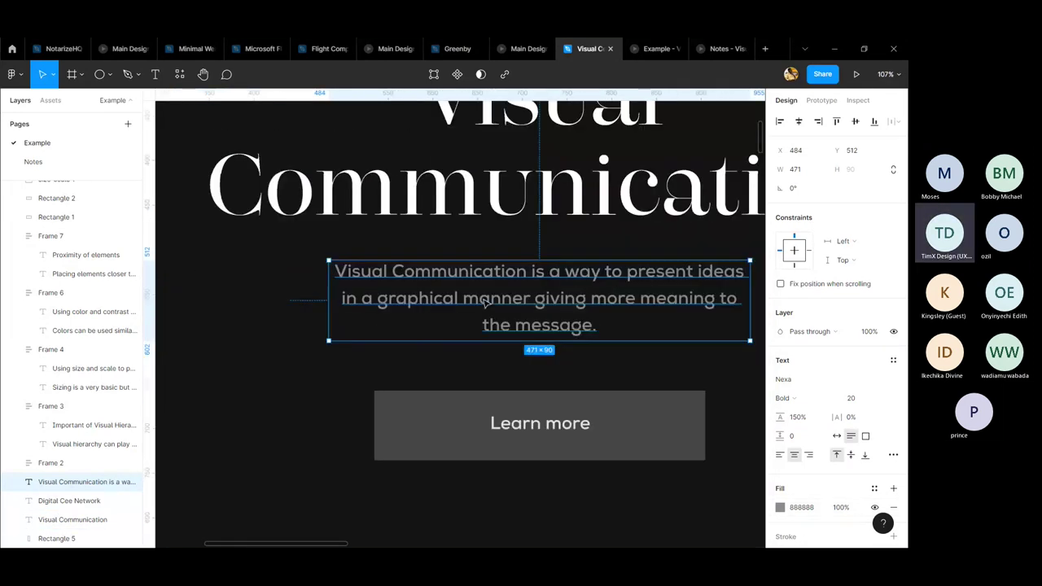
pyautogui.scroll(3, 486, 302)
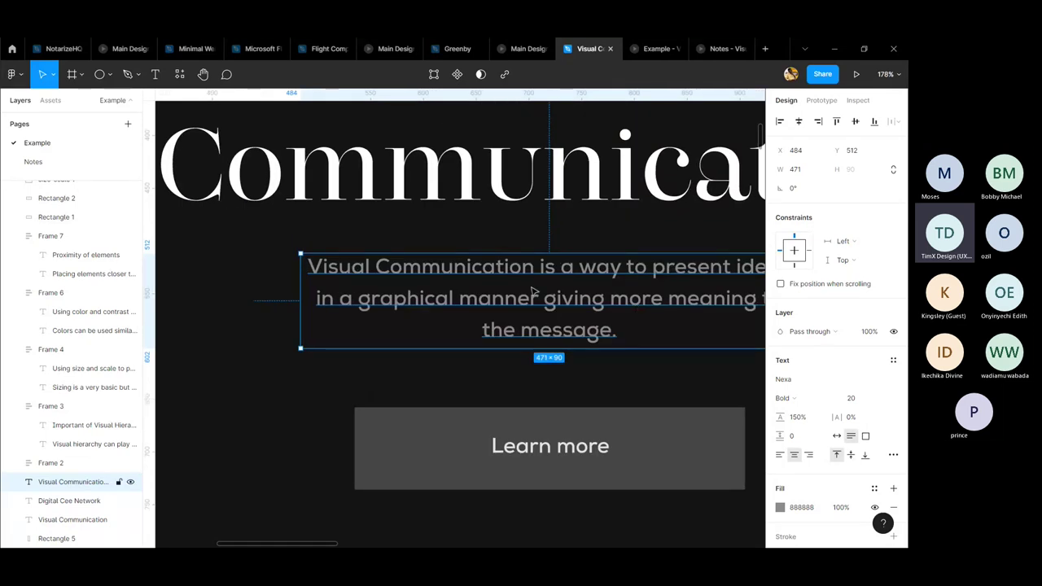
pyautogui.click(454, 257)
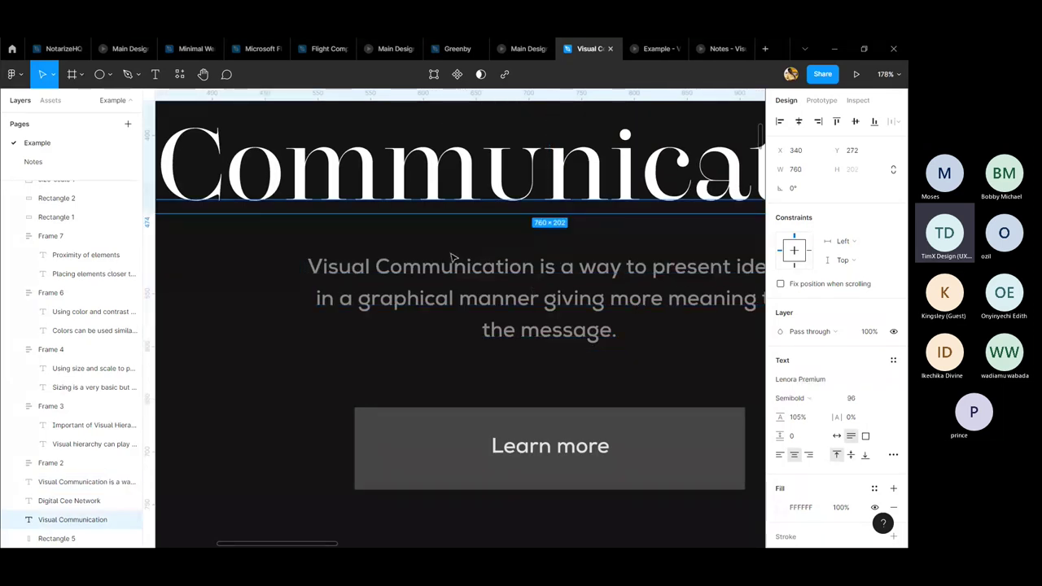
pyautogui.click(461, 281)
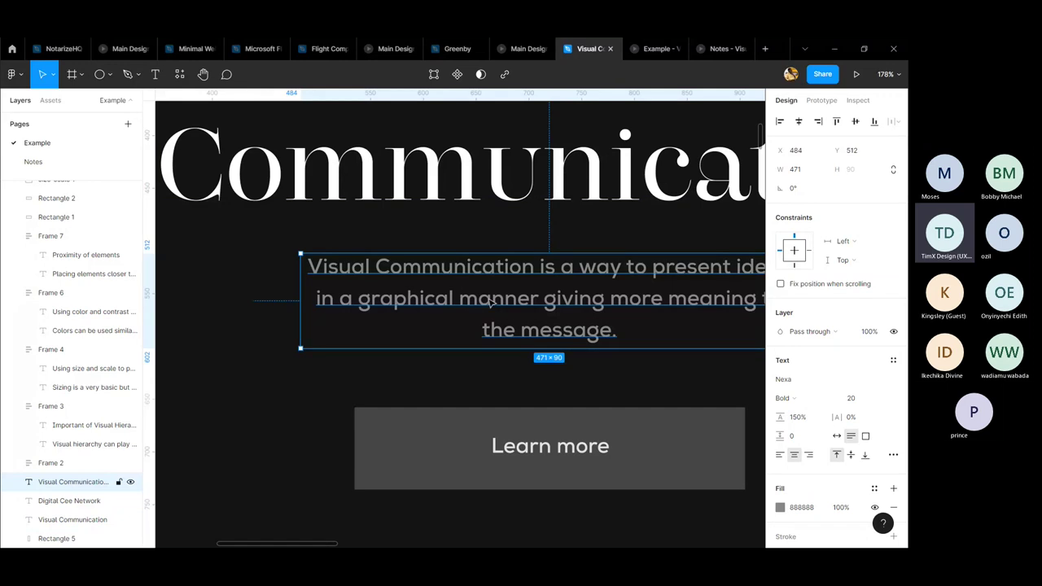
pyautogui.click(780, 507)
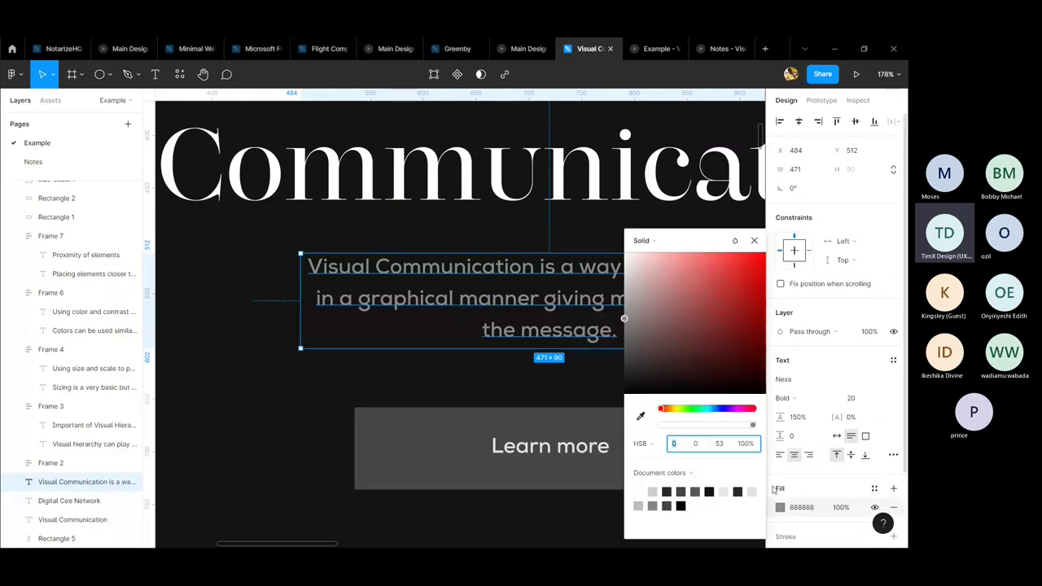
pyautogui.press('Escape')
pyautogui.press('Escape')
# - Undo so the intro paragraph's fill goes from white back to grey 888888
pyautogui.scroll(-5, 358, 322)
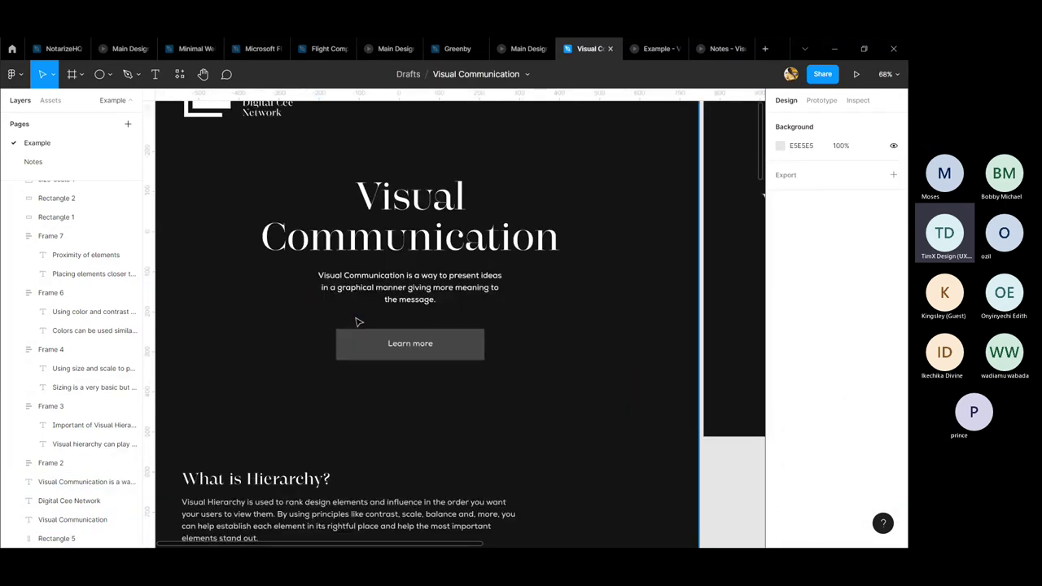
pyautogui.scroll(4, 358, 322)
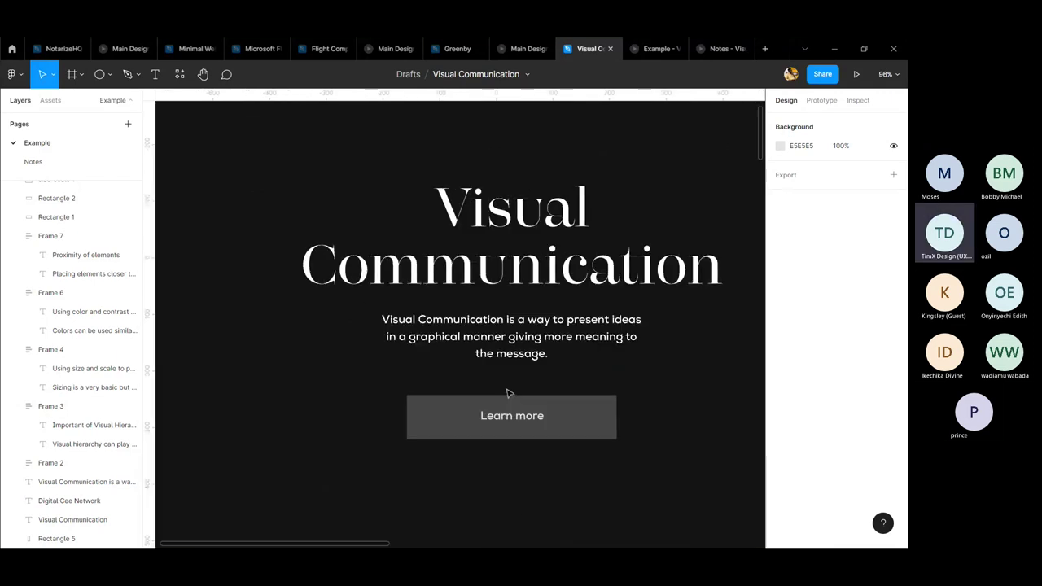
pyautogui.click(390, 344)
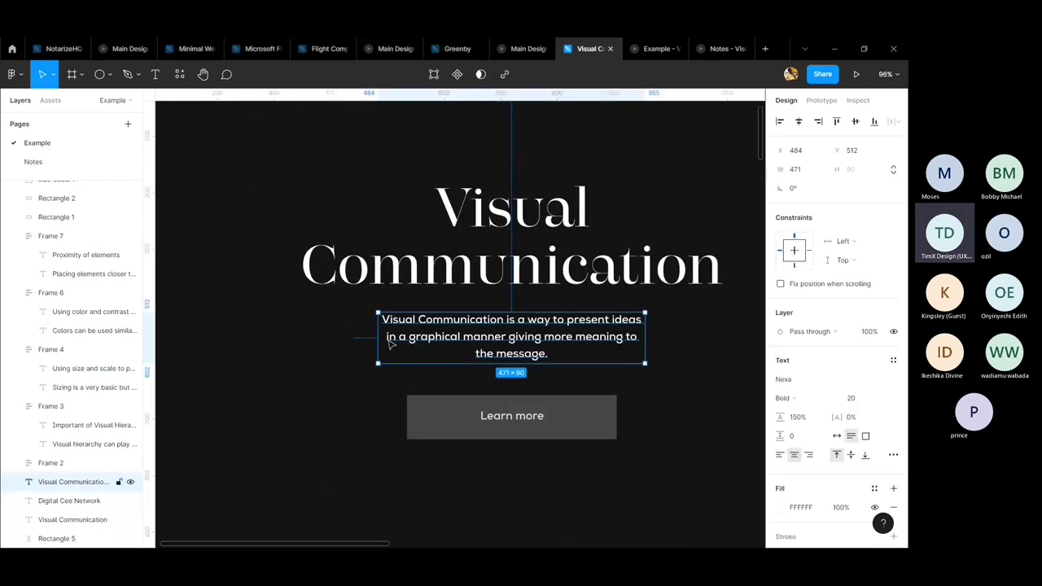
pyautogui.hotkey('ctrl', 'z')
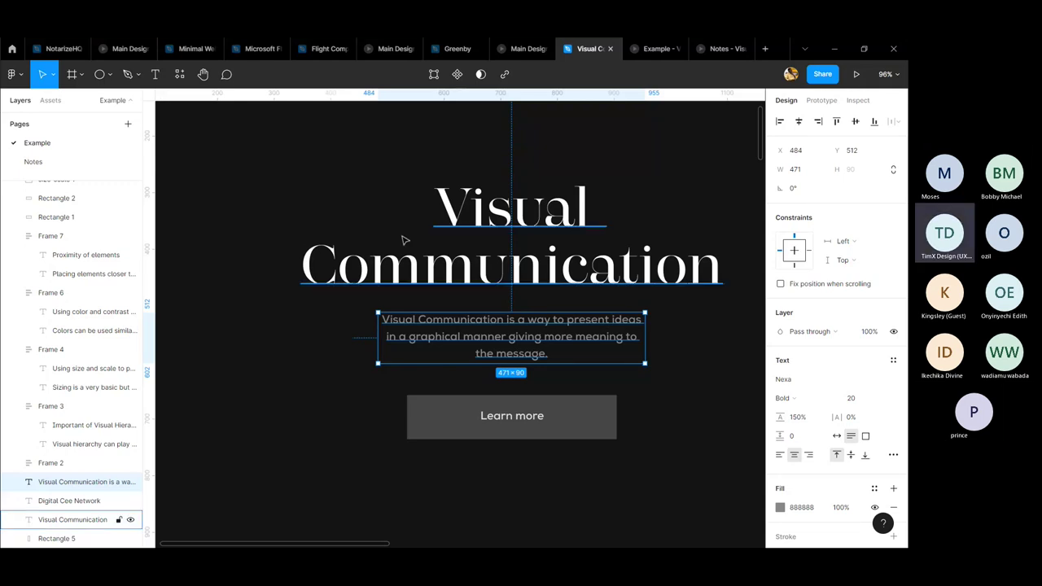
pyautogui.click(4, 42)
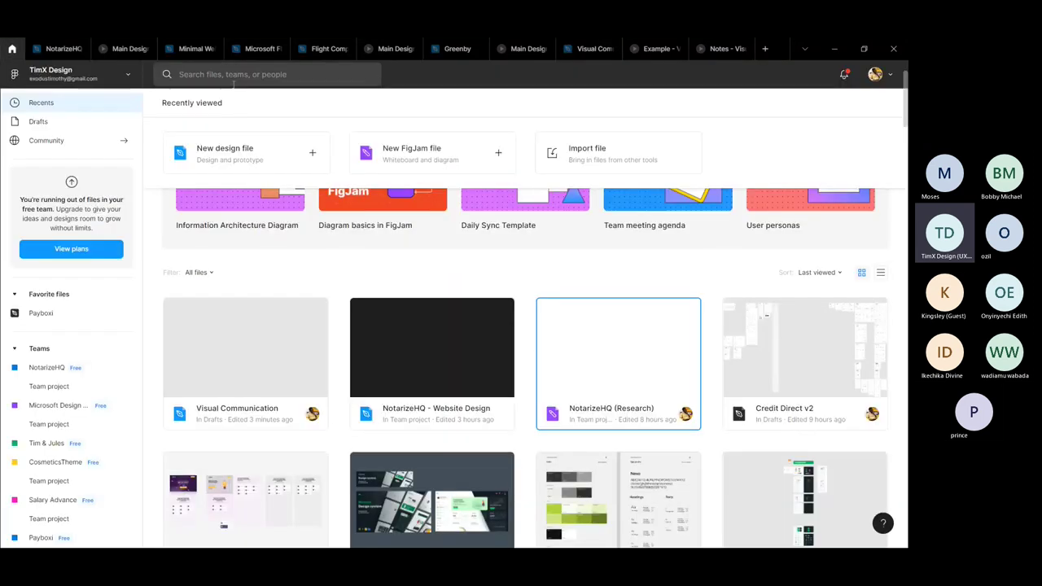
# - Search files for 'dos' and open the Ecommerce Theme Project design
pyautogui.click(232, 74)
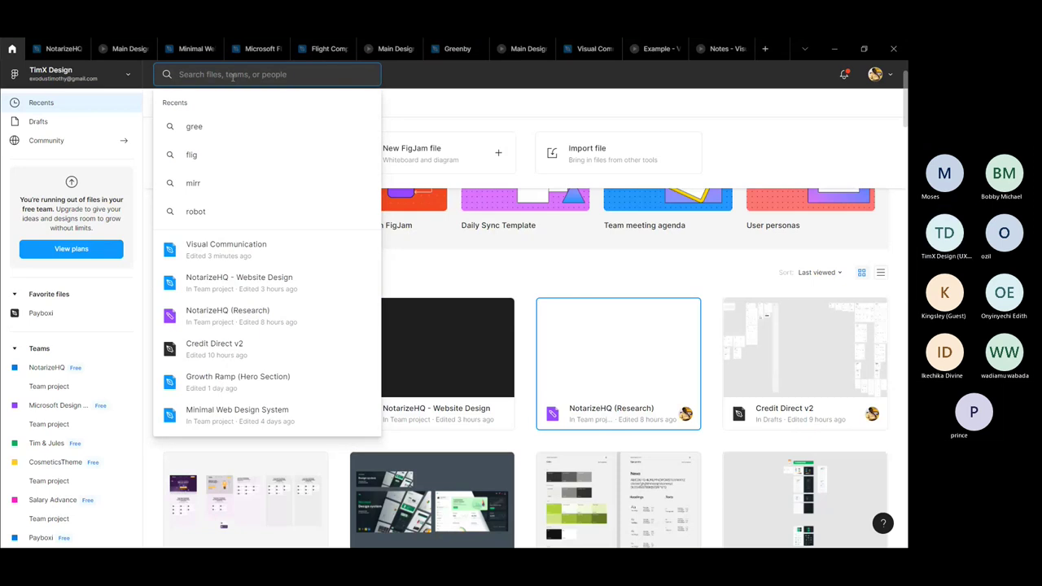
pyautogui.write('d')
pyautogui.write('os')
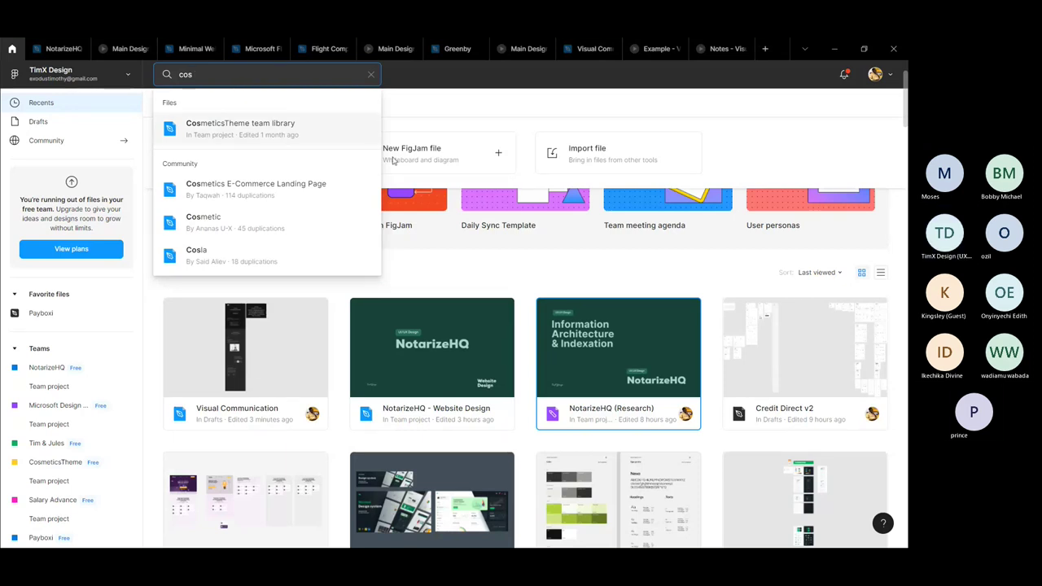
pyautogui.scroll(-3, 745, 152)
pyautogui.scroll(-3, 692, 236)
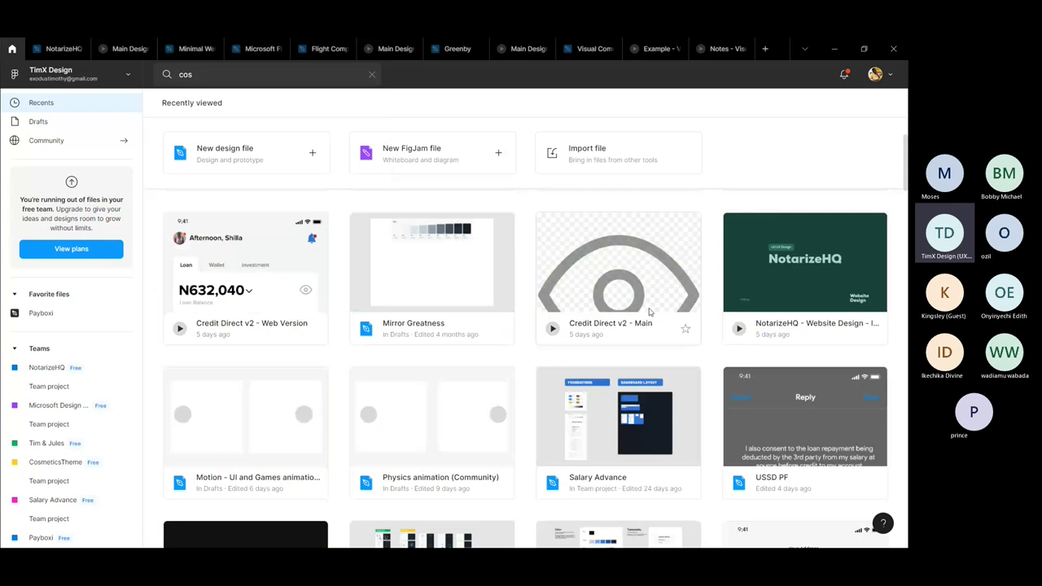
pyautogui.scroll(-5, 649, 312)
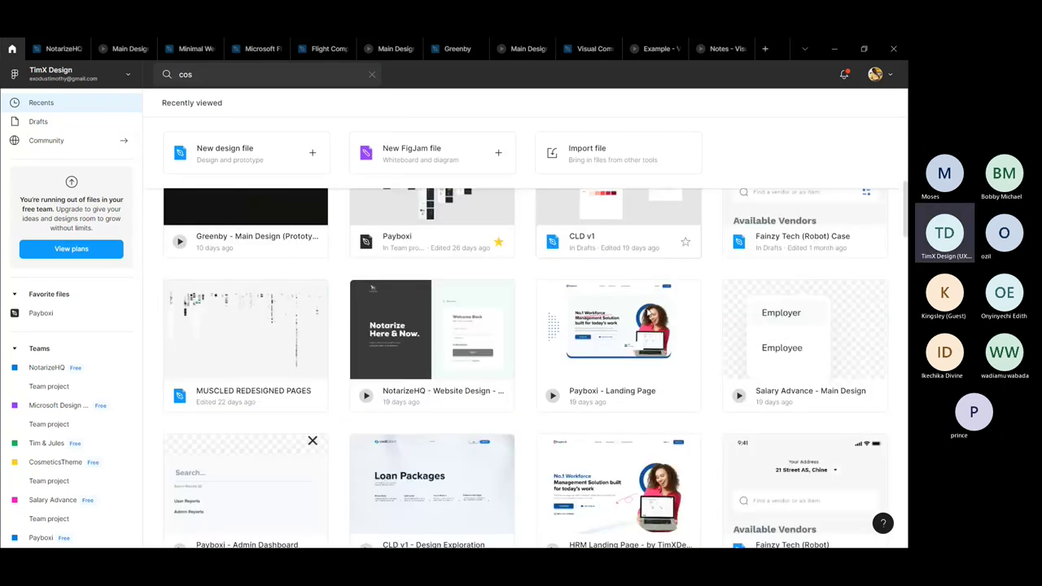
pyautogui.scroll(-10, 649, 312)
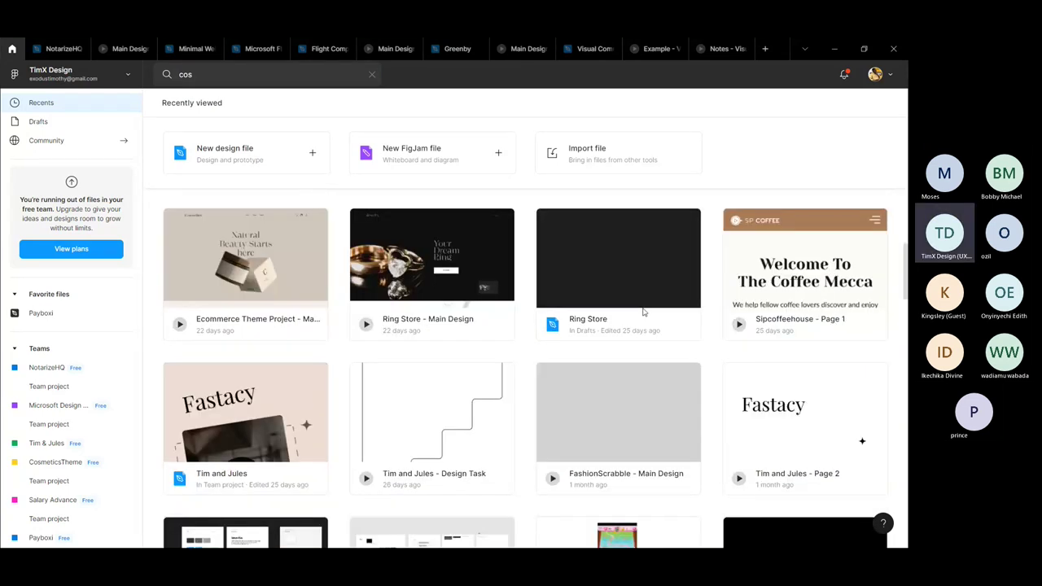
pyautogui.doubleClick(261, 257)
pyautogui.click(661, 47)
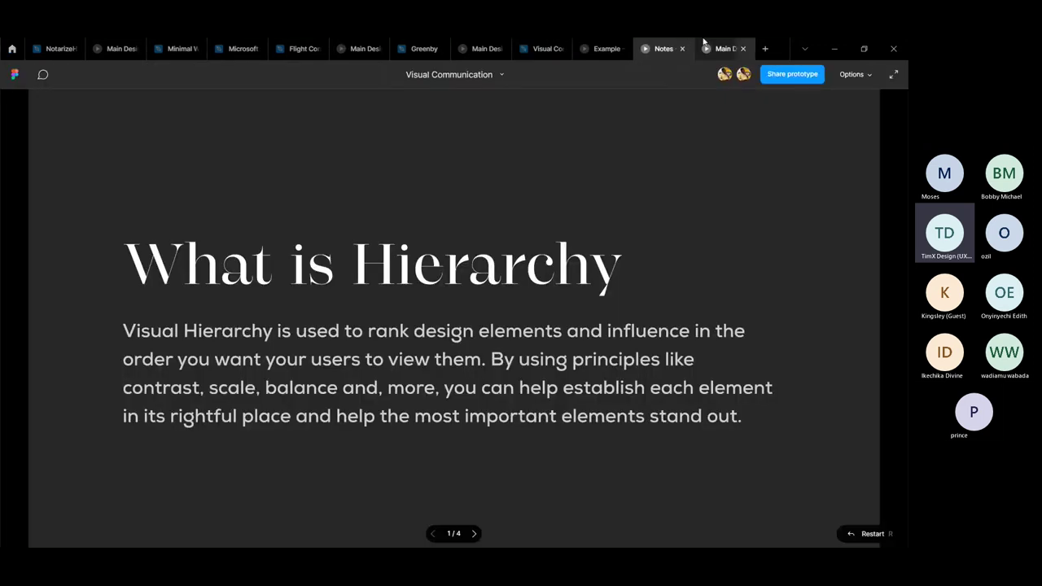
# - Cycle through the open prototype tabs and look over the Visual Communication design canvas
pyautogui.click(704, 45)
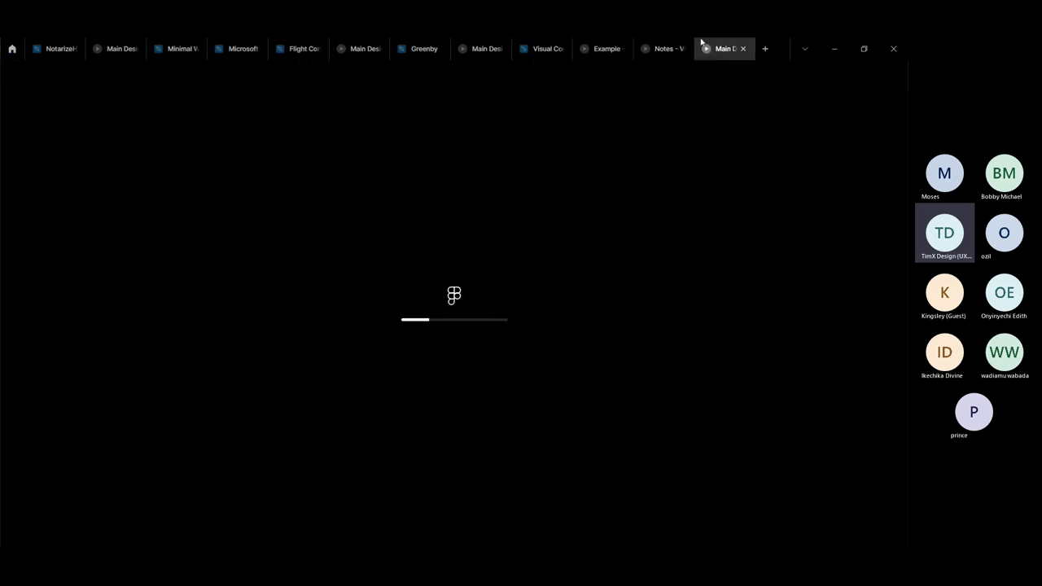
pyautogui.click(614, 42)
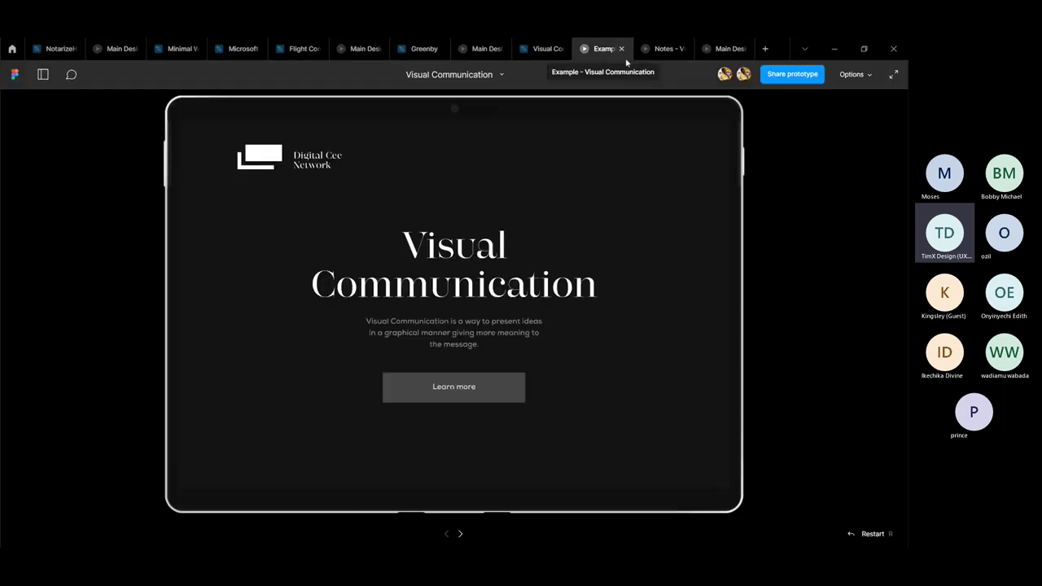
pyautogui.click(558, 42)
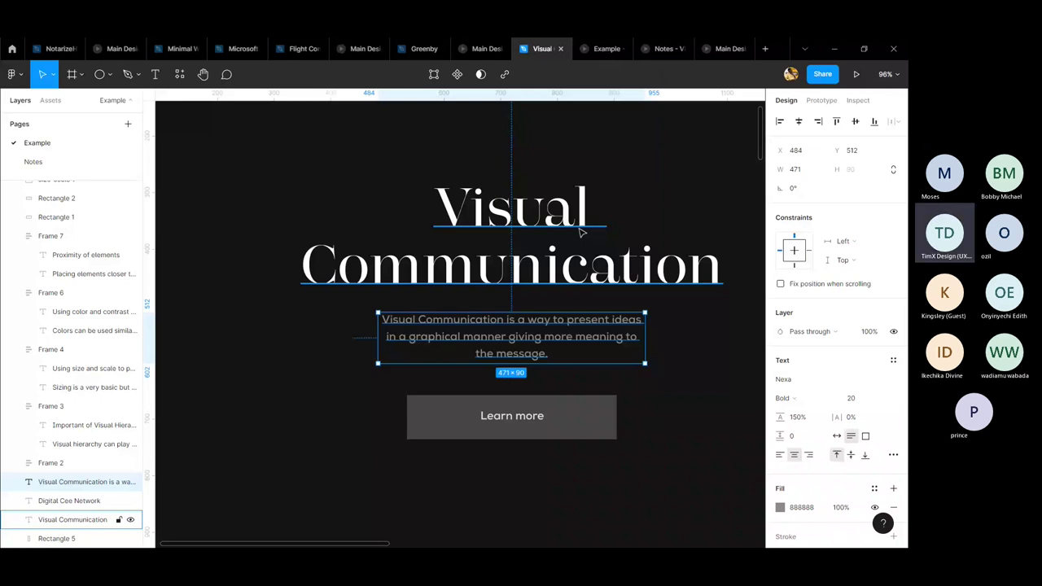
pyautogui.scroll(-10, 500, 251)
pyautogui.scroll(-3, 500, 254)
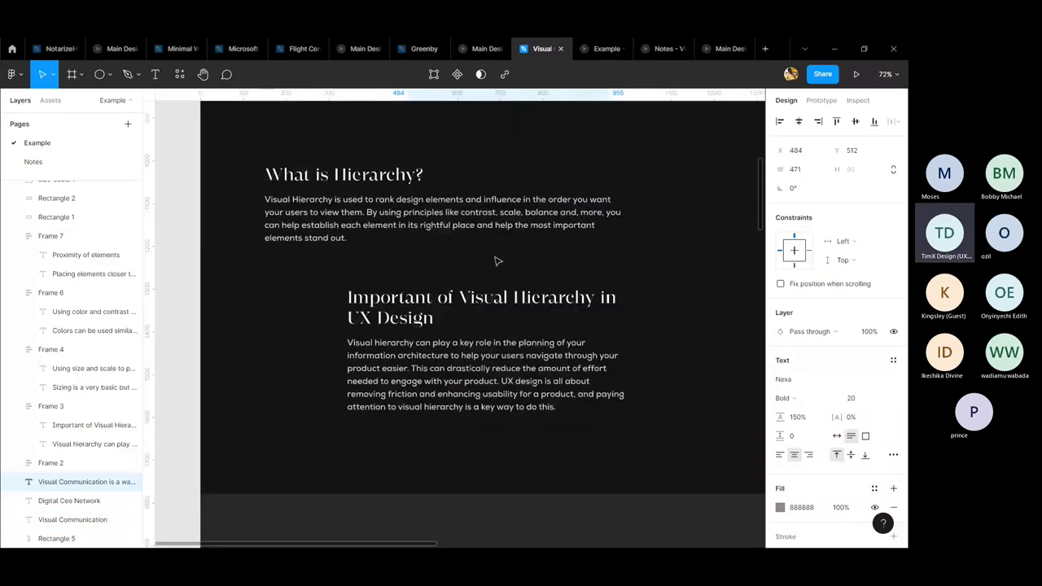
pyautogui.scroll(-1, 498, 260)
pyautogui.scroll(1, 513, 248)
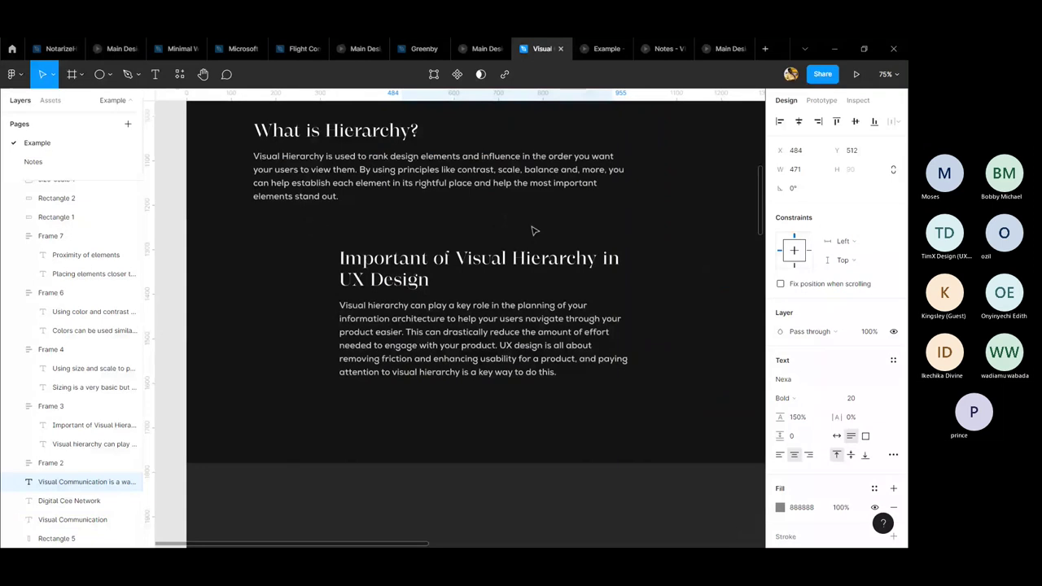
pyautogui.scroll(2, 401, 307)
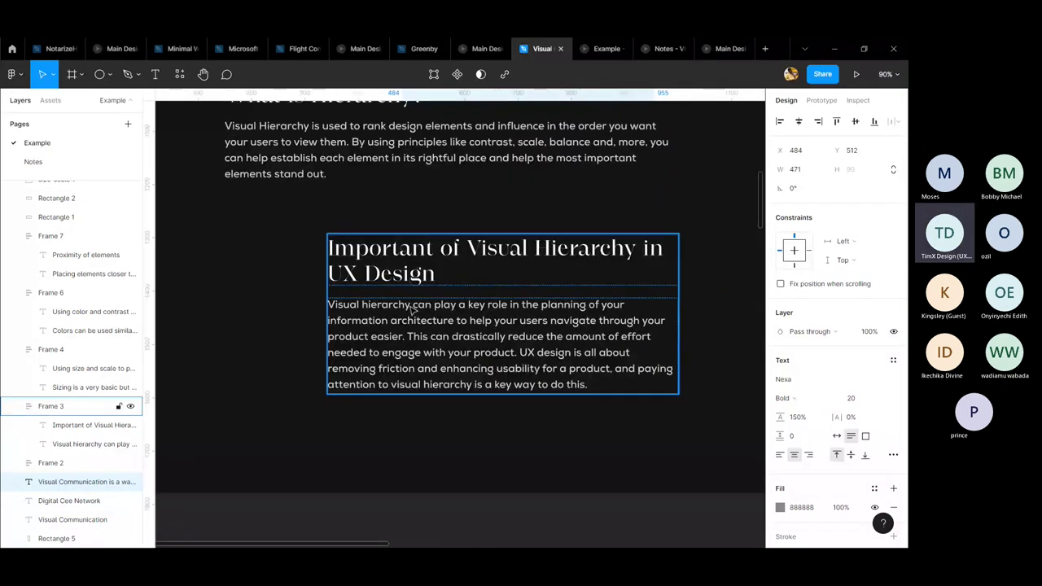
pyautogui.scroll(-3, 413, 310)
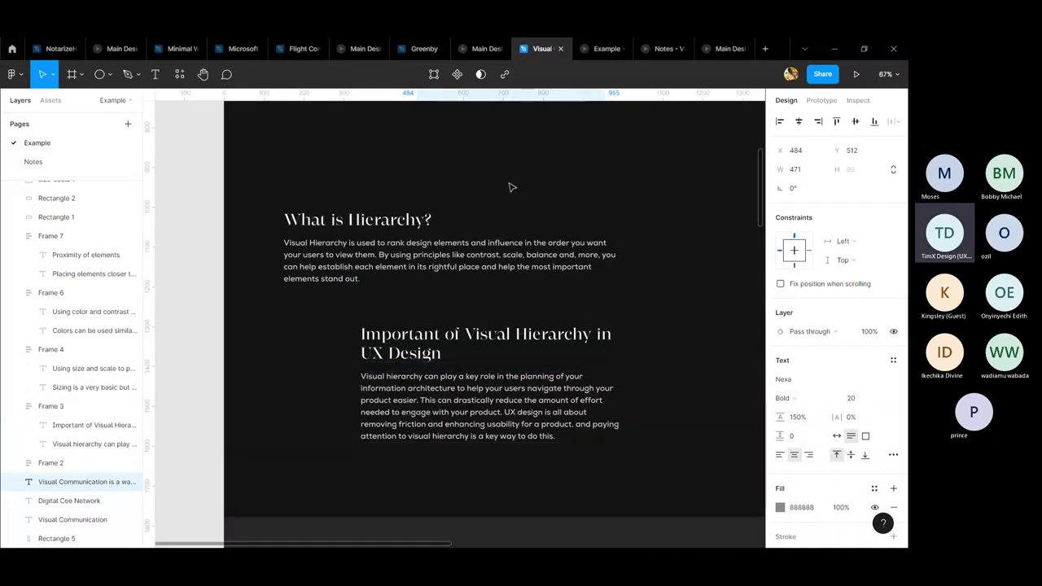
# - Return to the Example prototype and scroll to the Important of Visual Hierarchy in UX Design section
pyautogui.hotkey('ctrl', 'Tab')
pyautogui.scroll(-3, 544, 155)
pyautogui.scroll(-3, 544, 171)
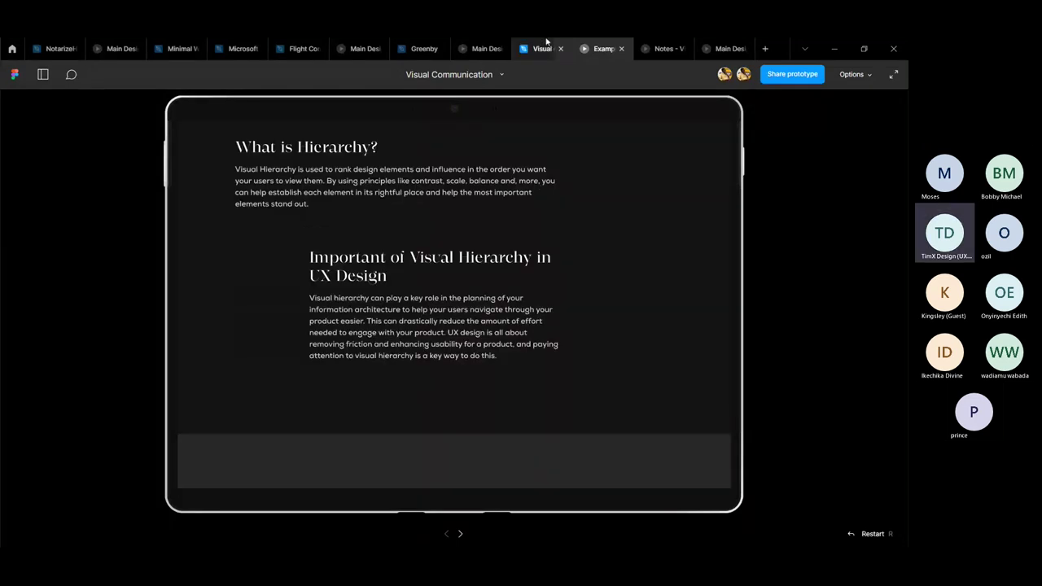
# - Switch to the Notes slide 'Why is visual hierarchy important in UX design?'
pyautogui.hotkey('ctrl', 'Tab')
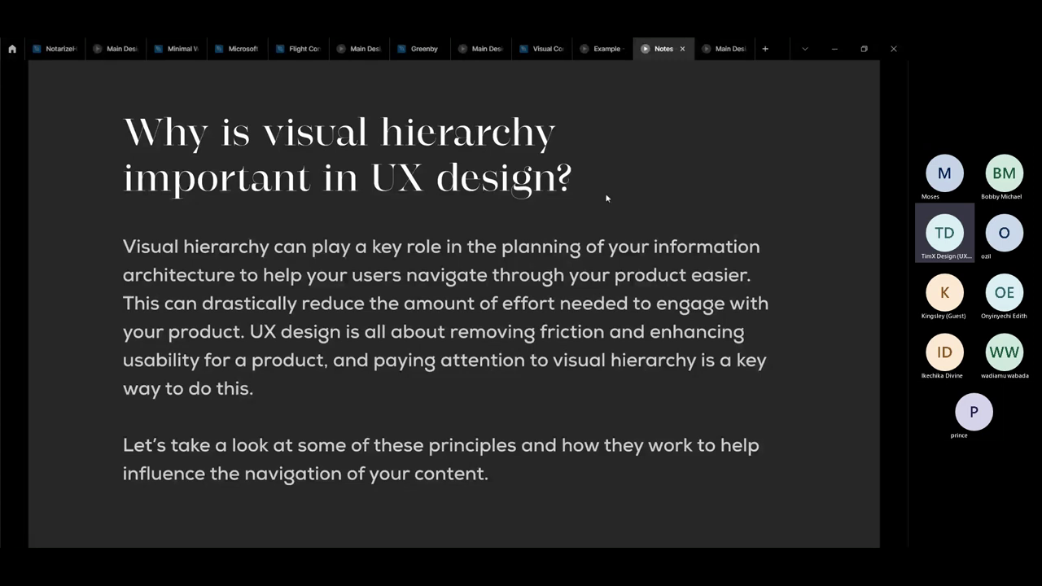
# - Step through the Notes slides, then go back to the Example prototype's What is Hierarchy? section
pyautogui.press('Right')
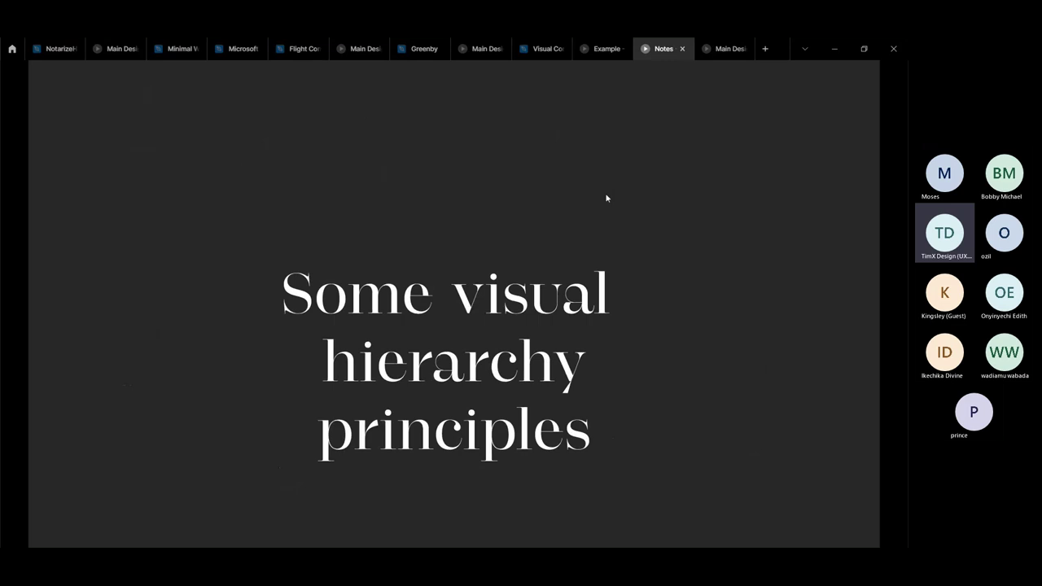
pyautogui.press('Right')
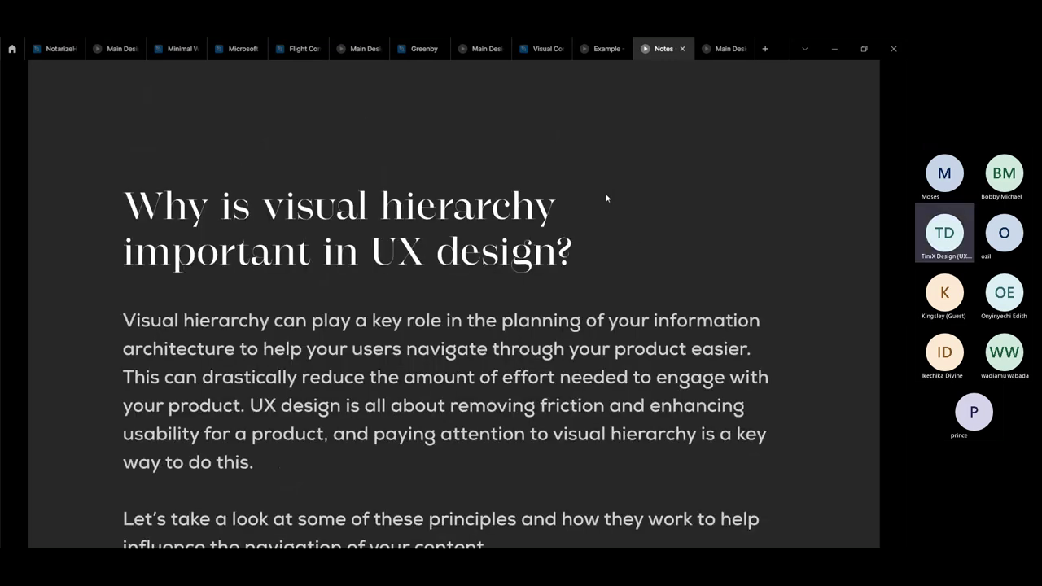
pyautogui.scroll(-2, 639, 262)
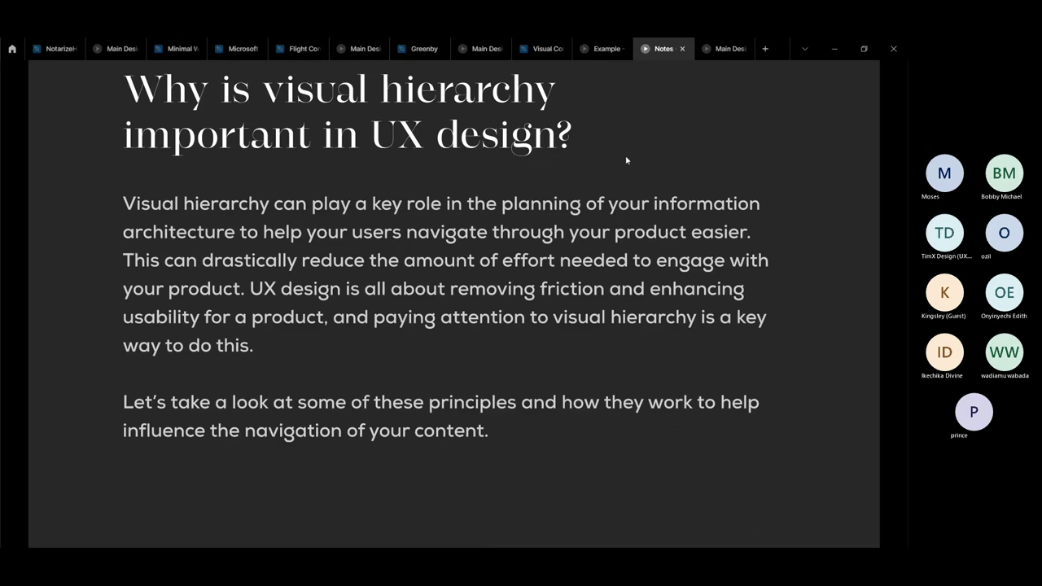
pyautogui.click(599, 48)
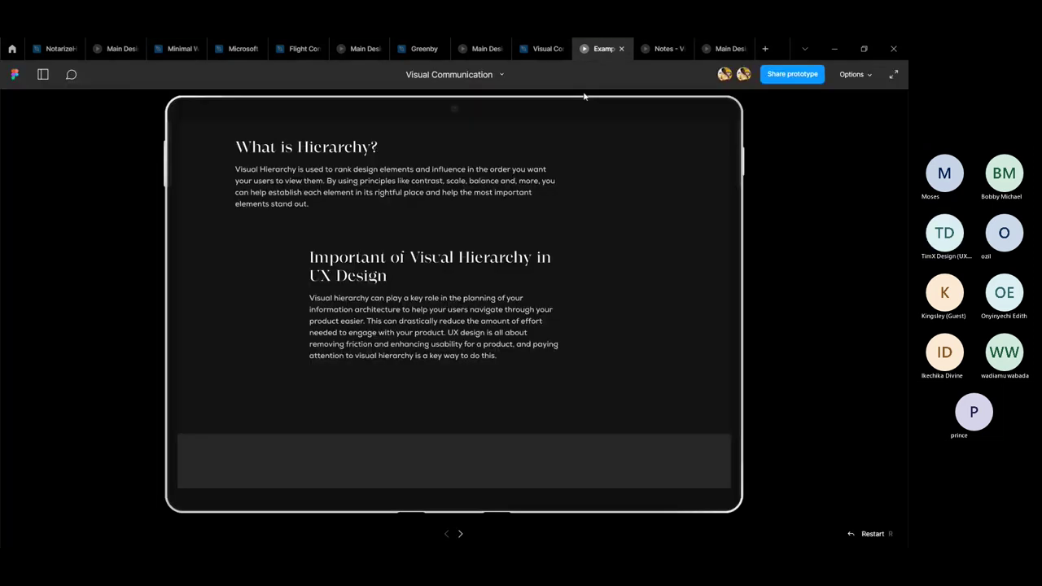
# - Advance to the size and scale section, then restart the Example prototype at its title screen
pyautogui.press('Right')
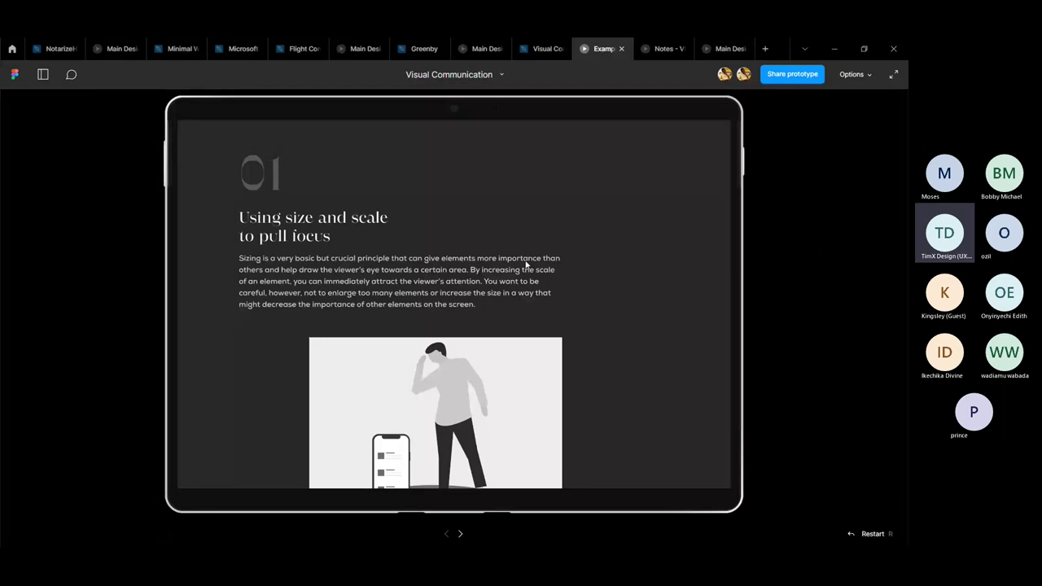
pyautogui.scroll(3, 656, 263)
pyautogui.press('Left')
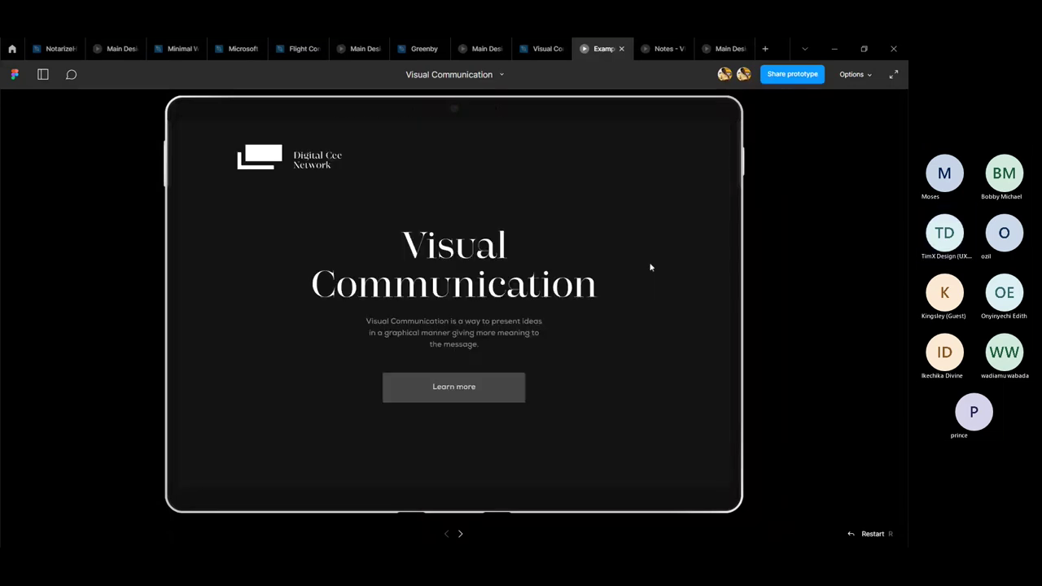
pyautogui.scroll(-1, 505, 256)
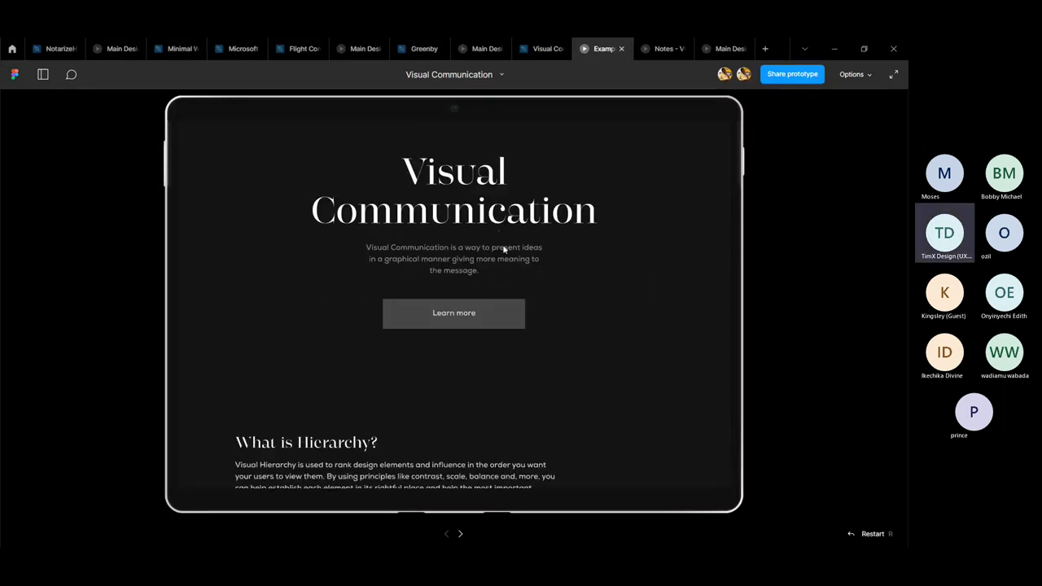
pyautogui.scroll(-5, 504, 249)
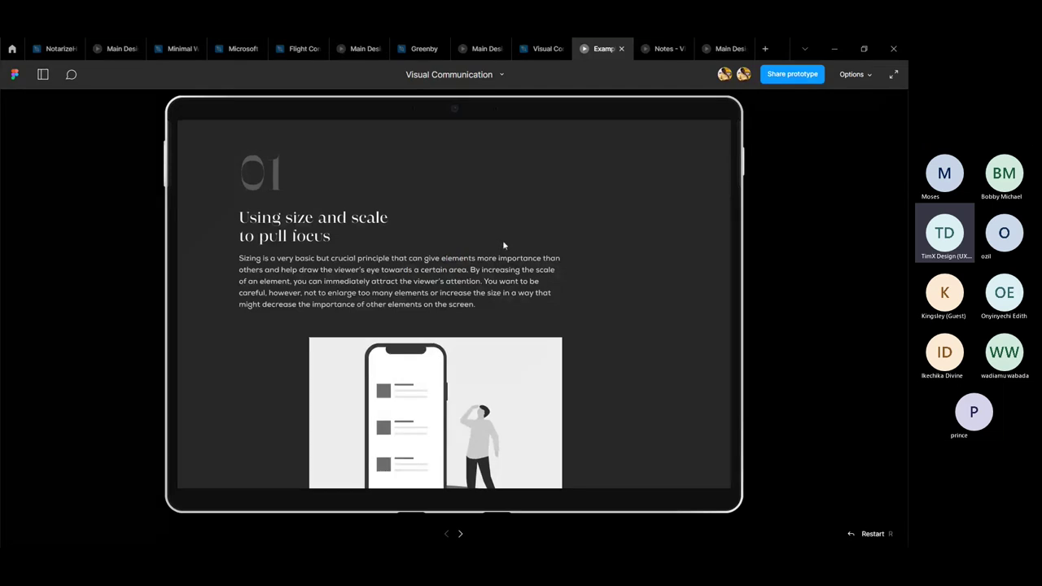
pyautogui.press('r')
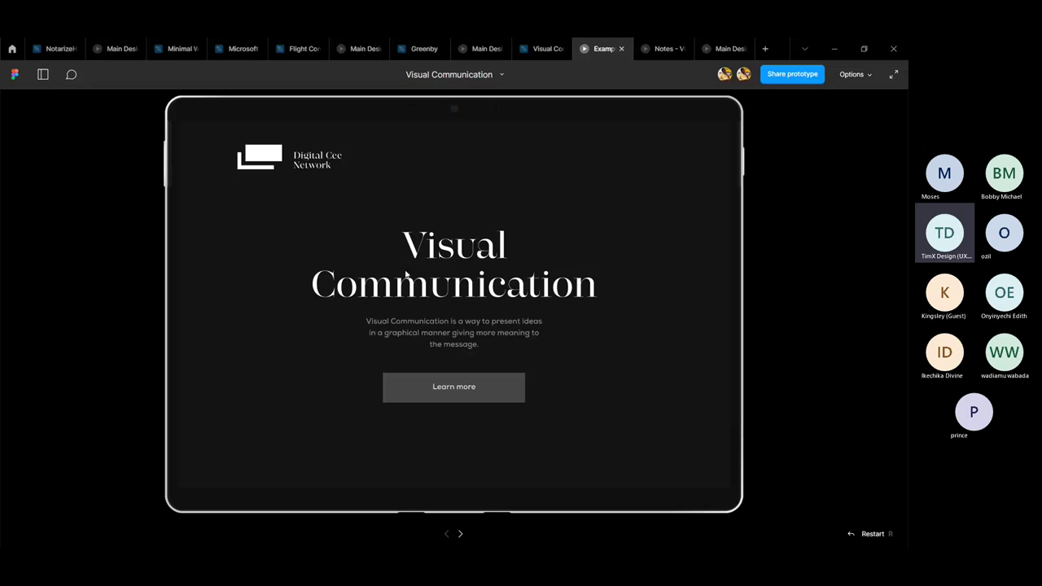
# - Scroll down the prototype page and advance to the '02 Using color and contrast' frame
pyautogui.scroll(-2, 469, 260)
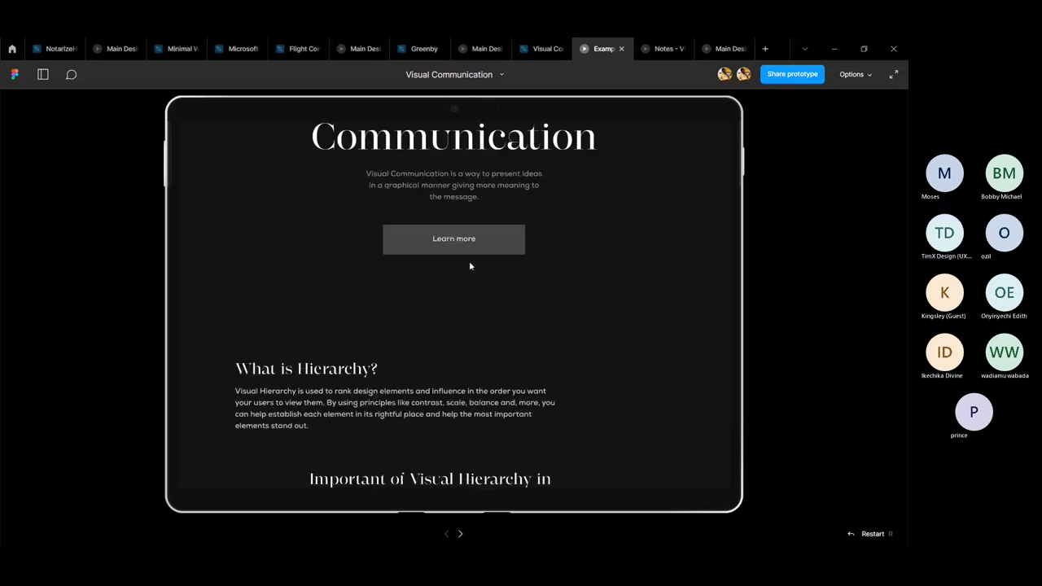
pyautogui.scroll(-5, 469, 261)
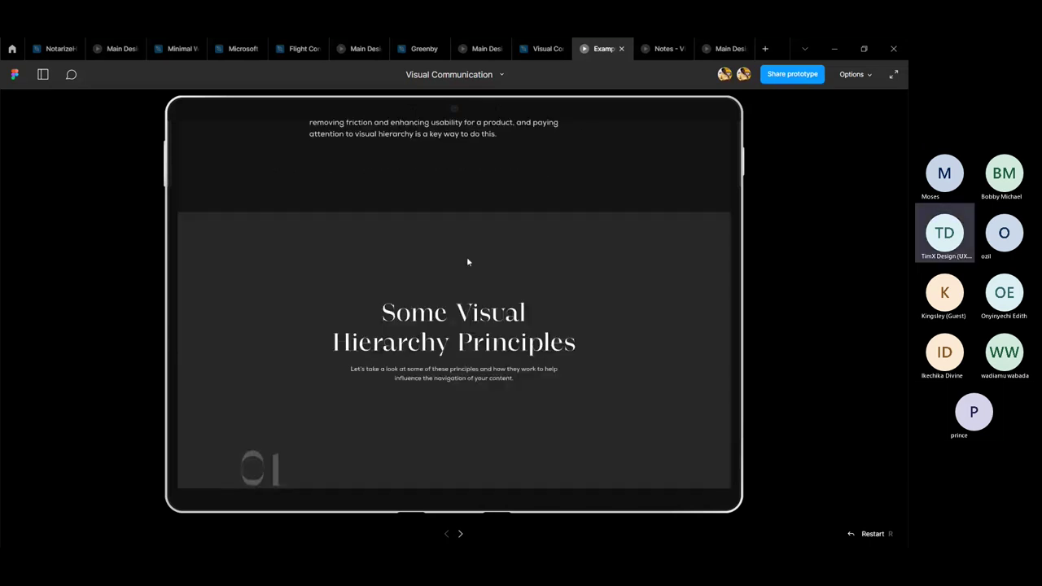
pyautogui.scroll(-3, 468, 263)
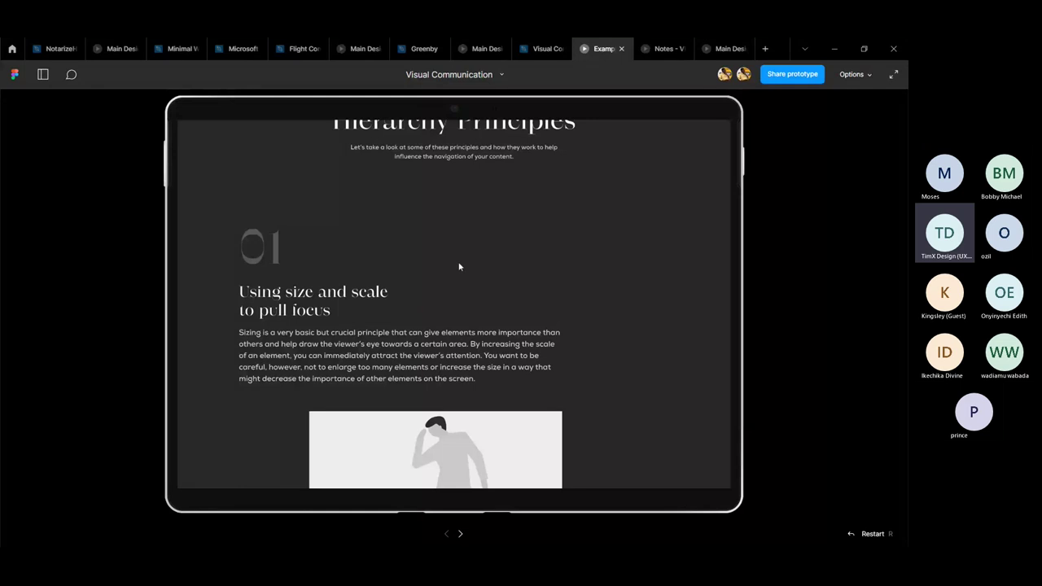
pyautogui.scroll(-3, 459, 266)
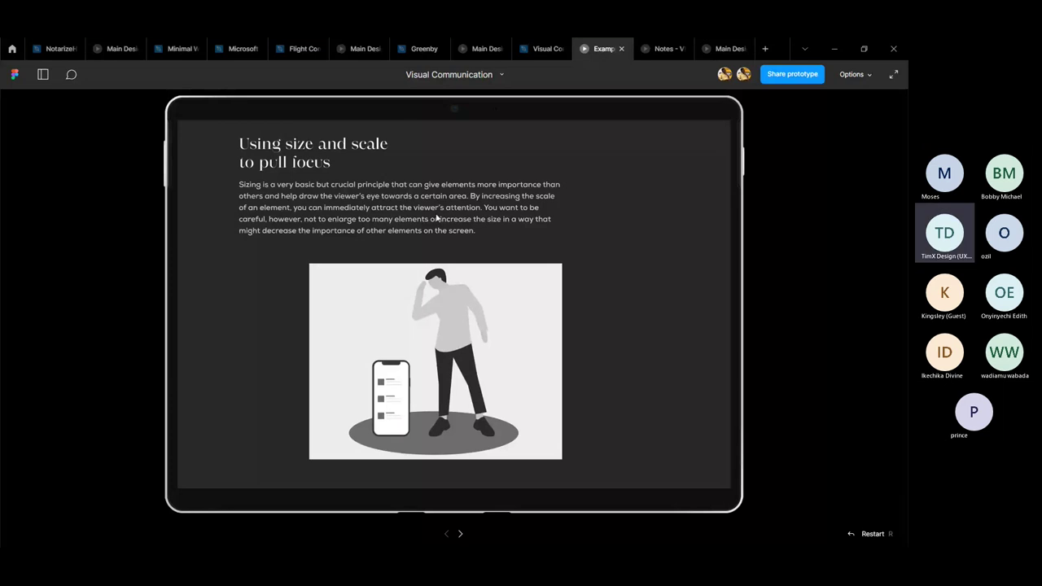
pyautogui.press('Right')
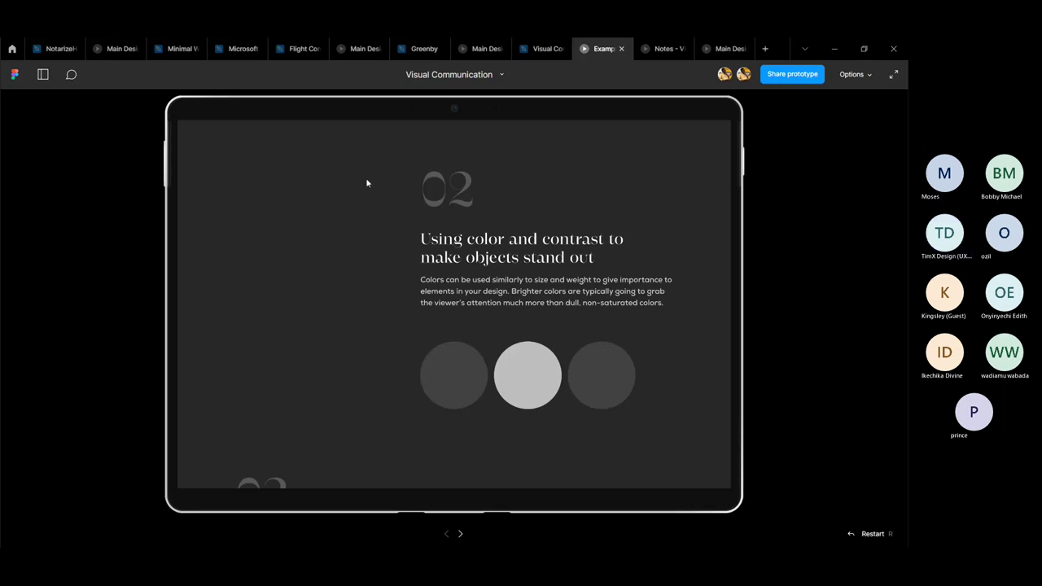
# - Scroll the prototype to section 03, restart it at the title screen, and reopen the design file
pyautogui.scroll(-1, 351, 158)
pyautogui.scroll(-1, 351, 155)
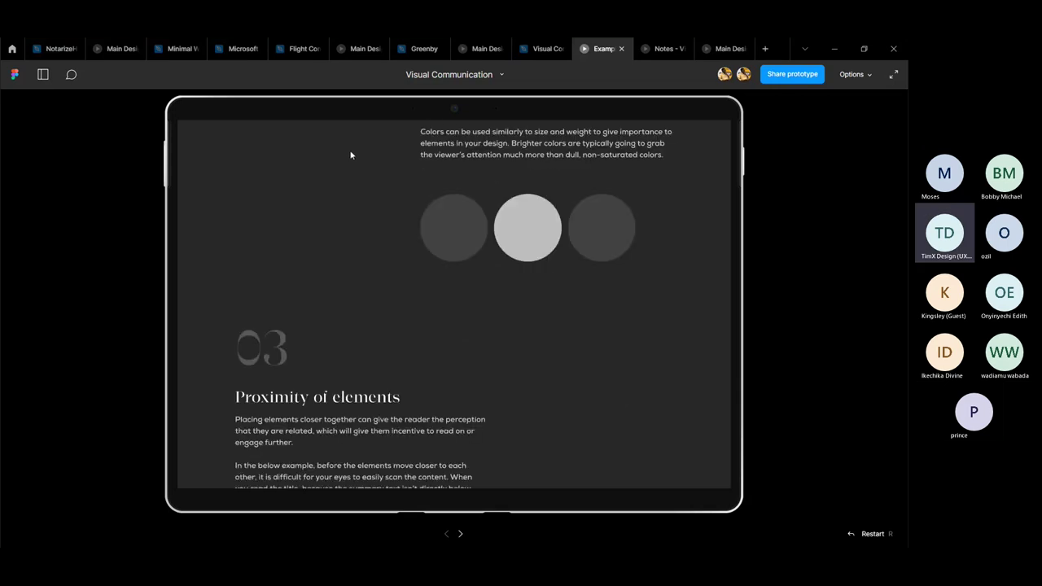
pyautogui.scroll(-2, 351, 154)
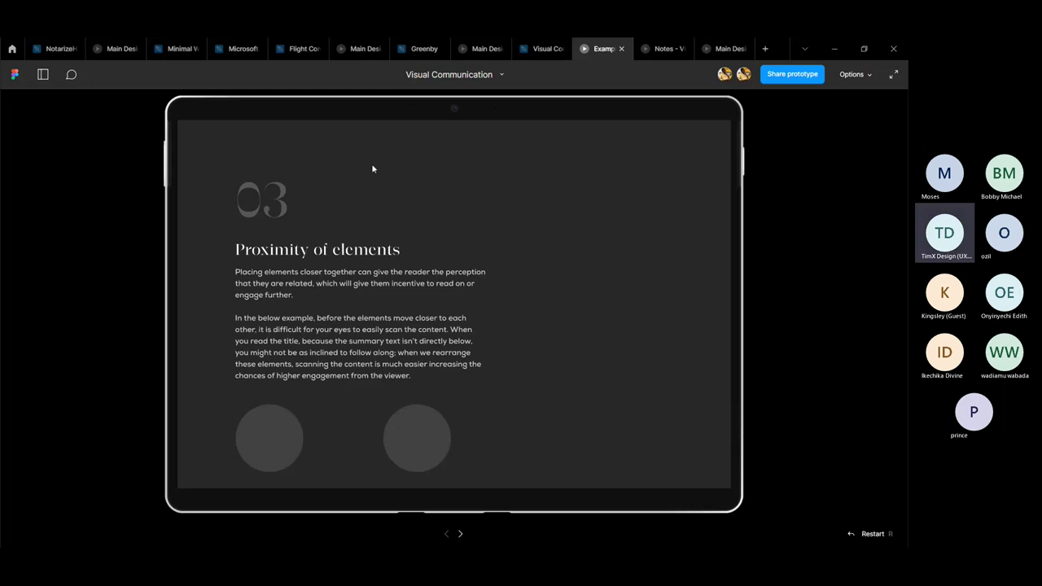
pyautogui.scroll(-1, 374, 167)
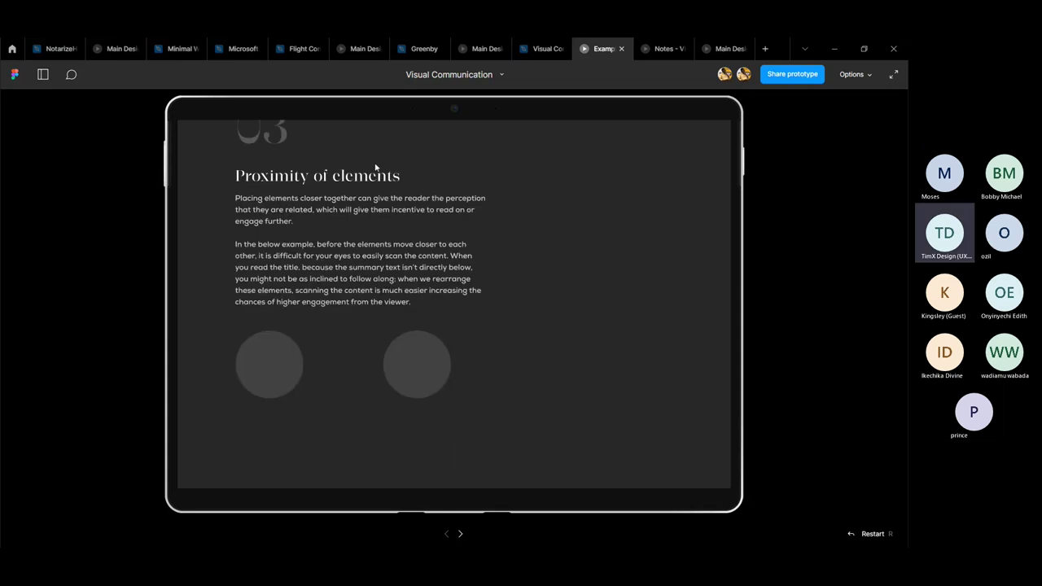
pyautogui.scroll(1, 375, 167)
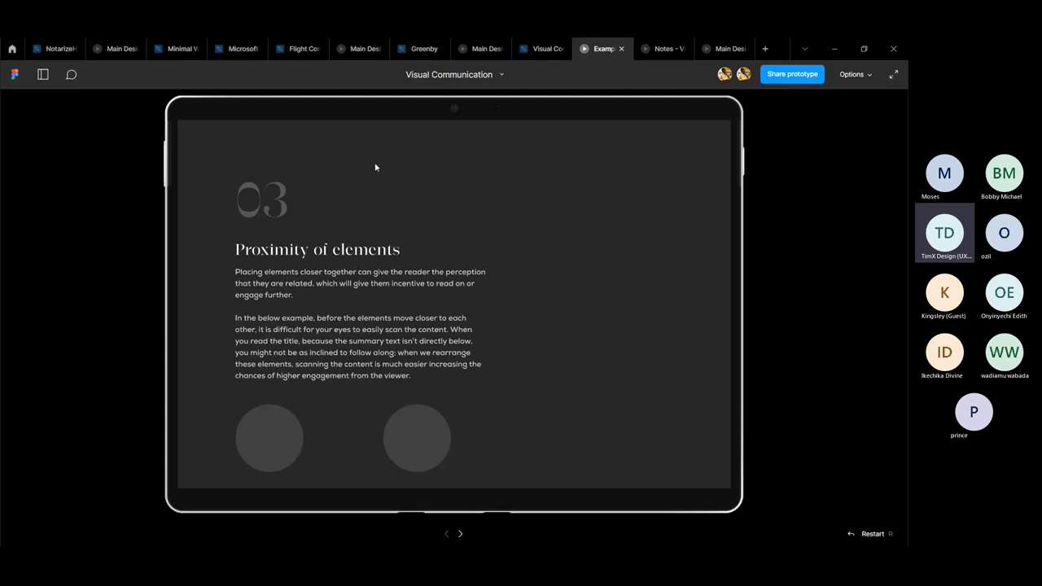
pyautogui.press('r')
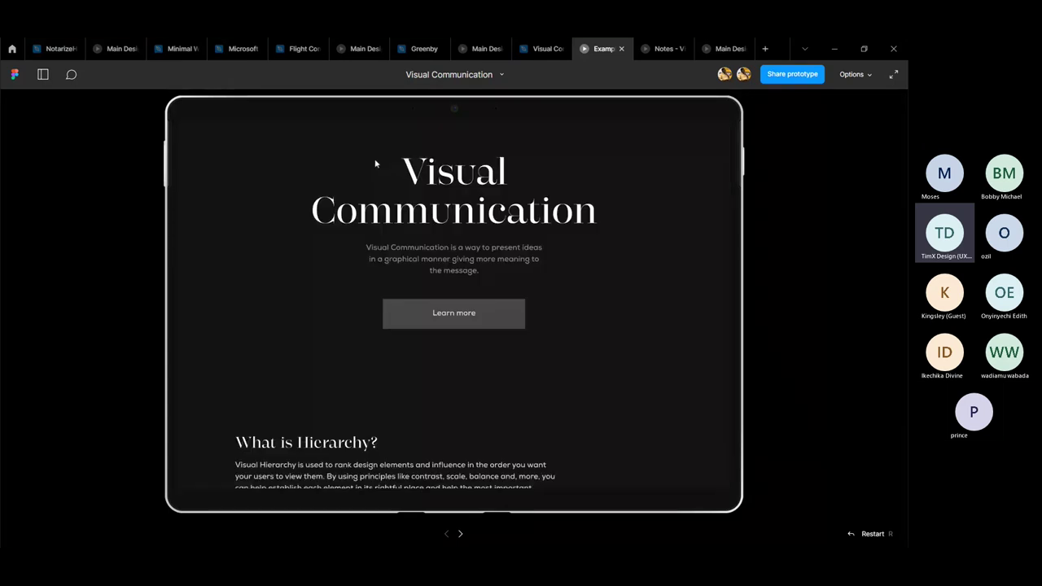
pyautogui.scroll(1, 376, 164)
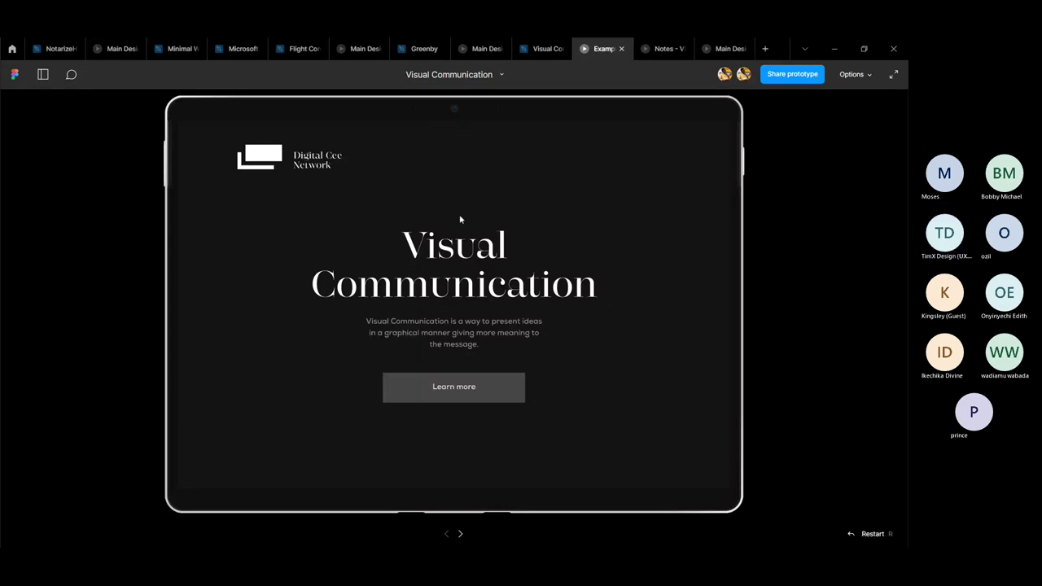
pyautogui.click(528, 45)
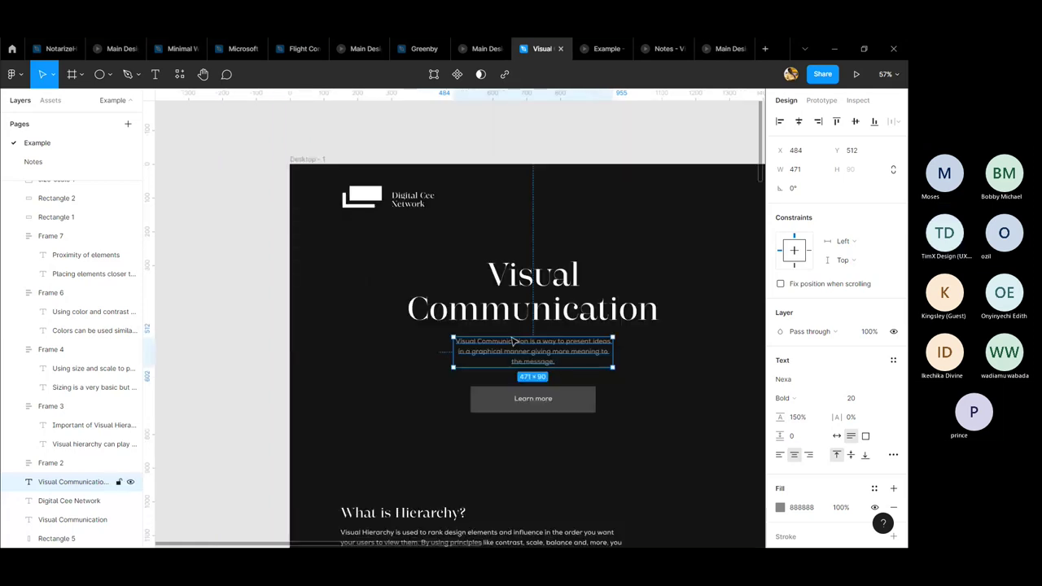
# - Widen the Visual Communication title box to 760 so it fits two lines, and left-align it
pyautogui.scroll(3, 513, 342)
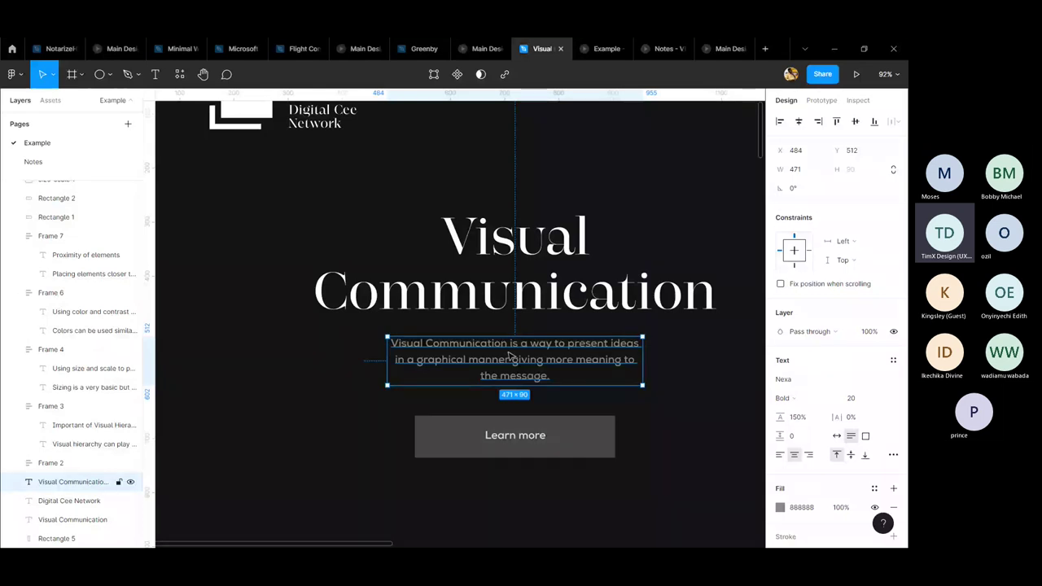
pyautogui.scroll(-3, 510, 356)
pyautogui.hotkey('ctrl', 'z')
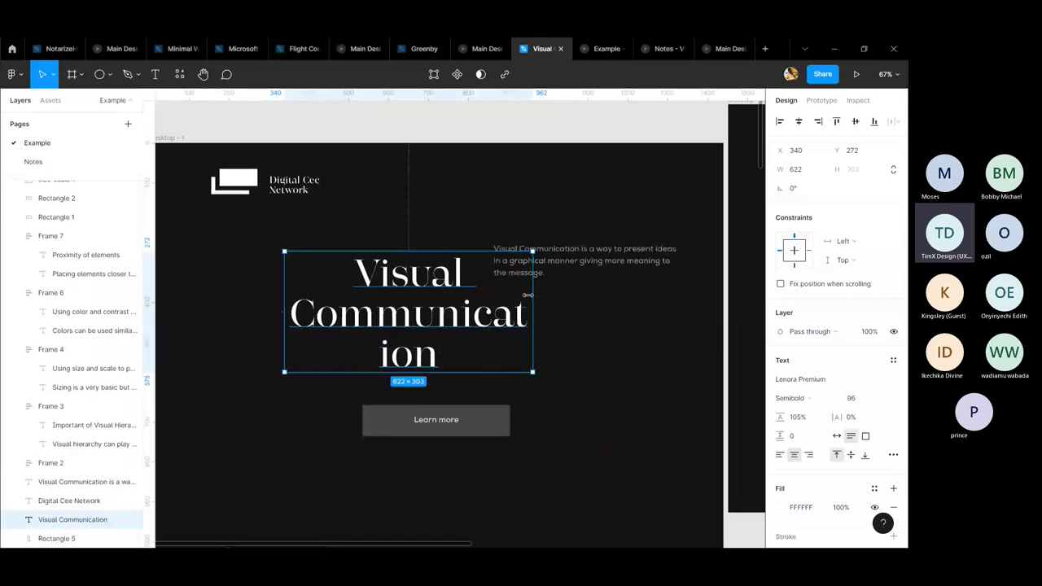
pyautogui.moveTo(527, 295); pyautogui.dragTo(588, 291)
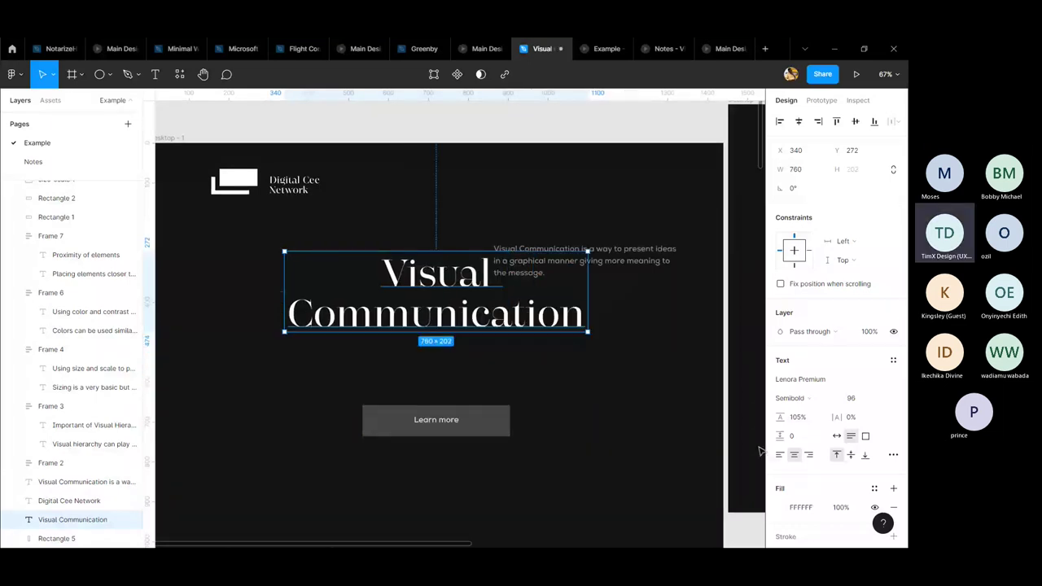
pyautogui.hotkey('ctrl', 'z')
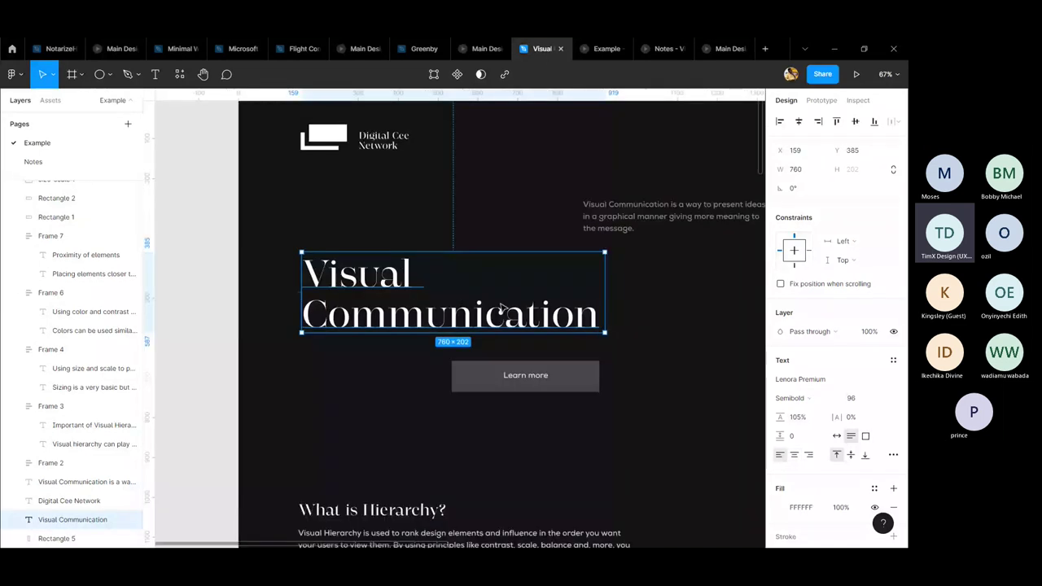
# - Put Learn more under the title, left-align the intro paragraph at upper right, and preview
pyautogui.moveTo(506, 379); pyautogui.dragTo(363, 367)
pyautogui.hotkey('ctrl', 'z')
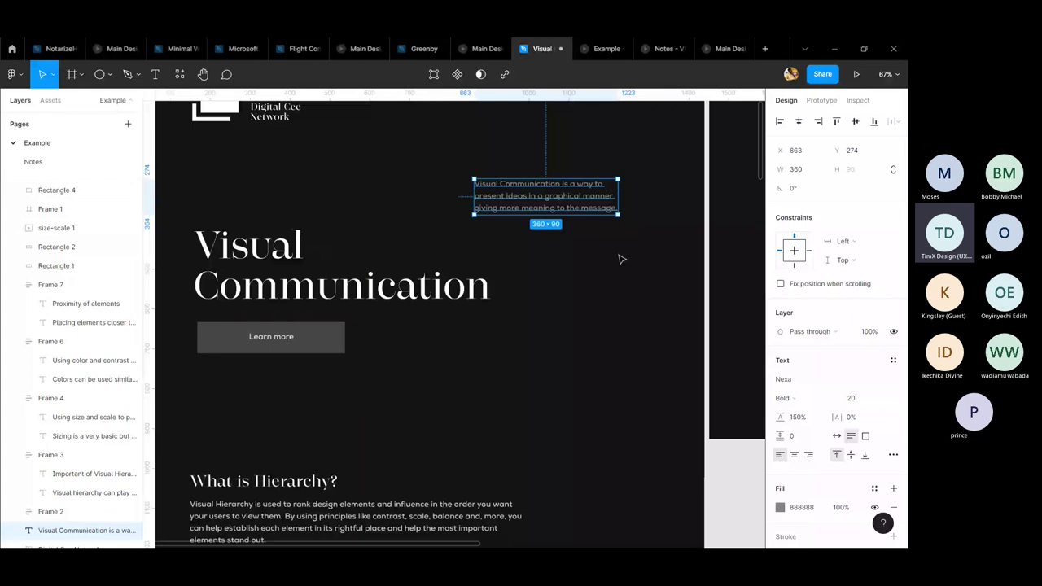
pyautogui.moveTo(592, 196); pyautogui.dragTo(576, 192)
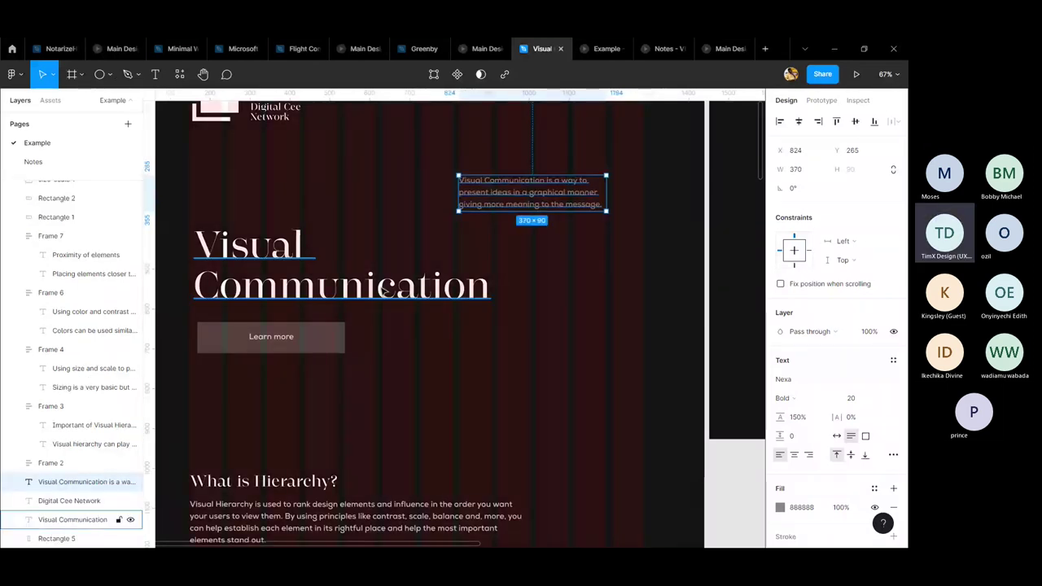
pyautogui.click(599, 48)
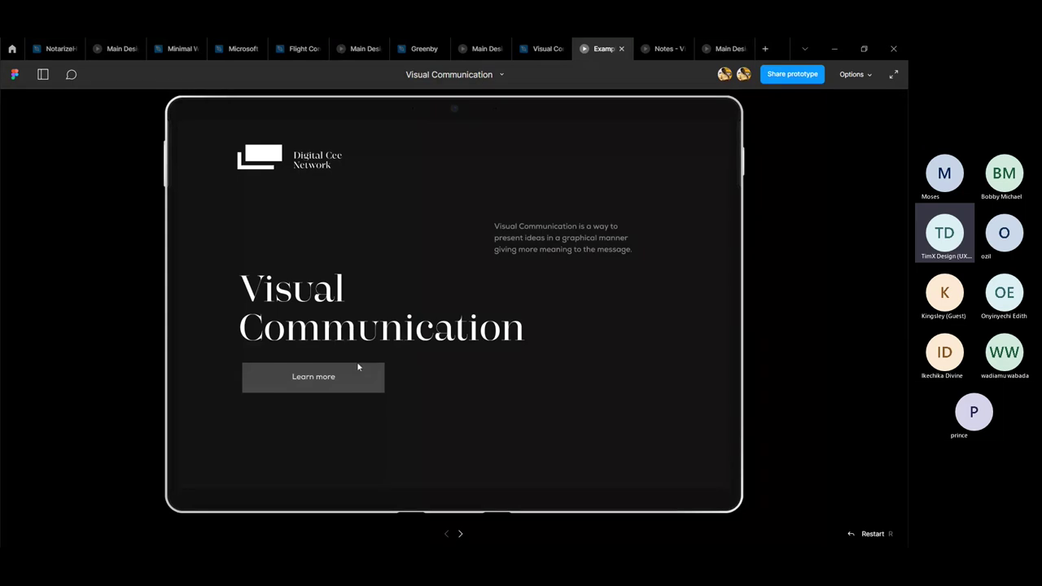
# - Move the 370×90 intro paragraph to X 931, Y 265 at the hero's upper right
pyautogui.click(542, 48)
pyautogui.moveTo(521, 192); pyautogui.dragTo(521, 337)
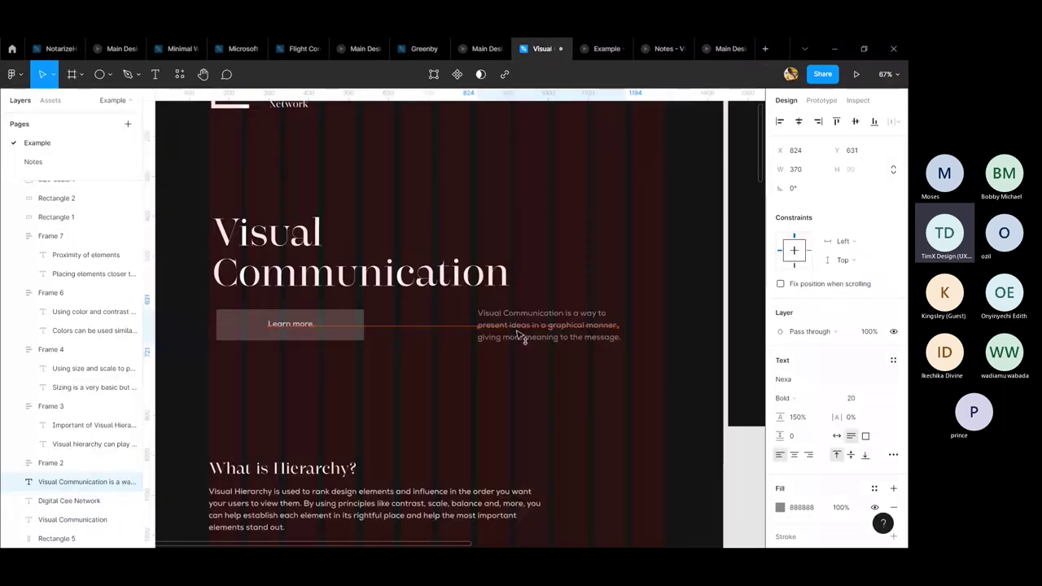
pyautogui.moveTo(521, 336); pyautogui.dragTo(522, 337)
pyautogui.moveTo(587, 324); pyautogui.dragTo(640, 187)
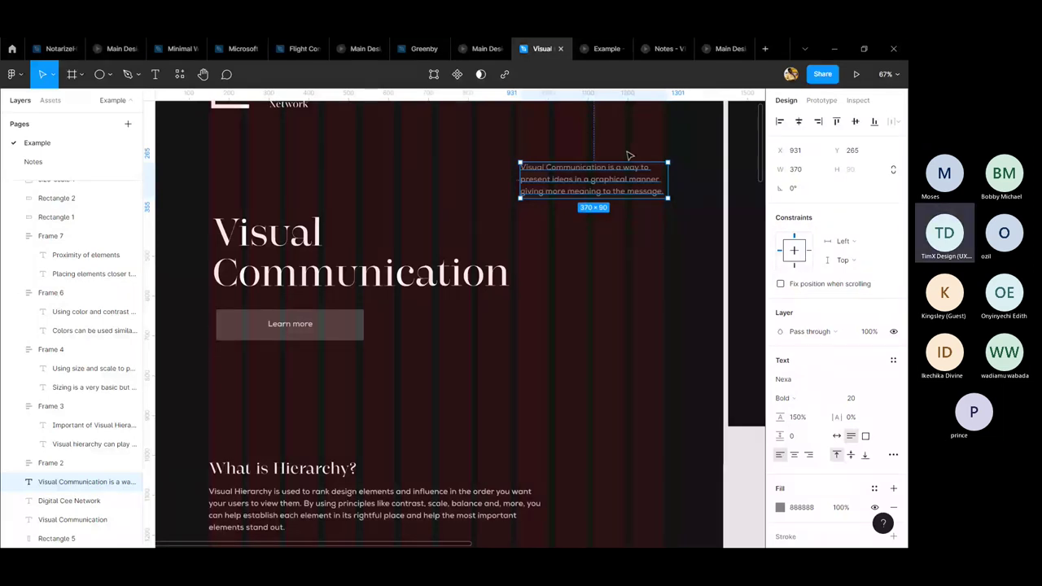
pyautogui.scroll(-5, 577, 225)
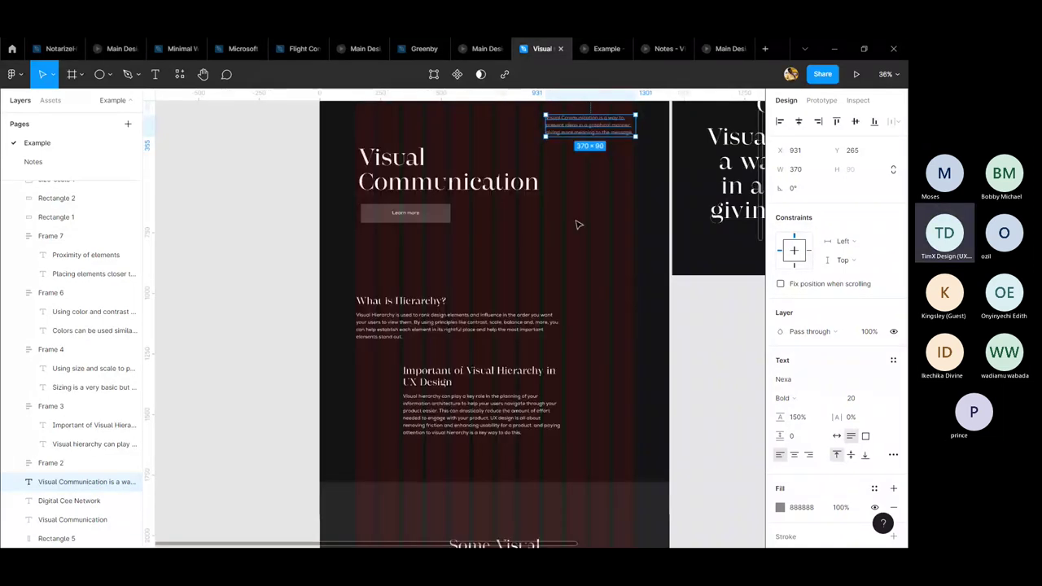
# - Glance at the prototype, then browse the design's sections, checking Rectangle 5 and the Desktop - 2 frame
pyautogui.hotkey('ctrl', 'Tab')
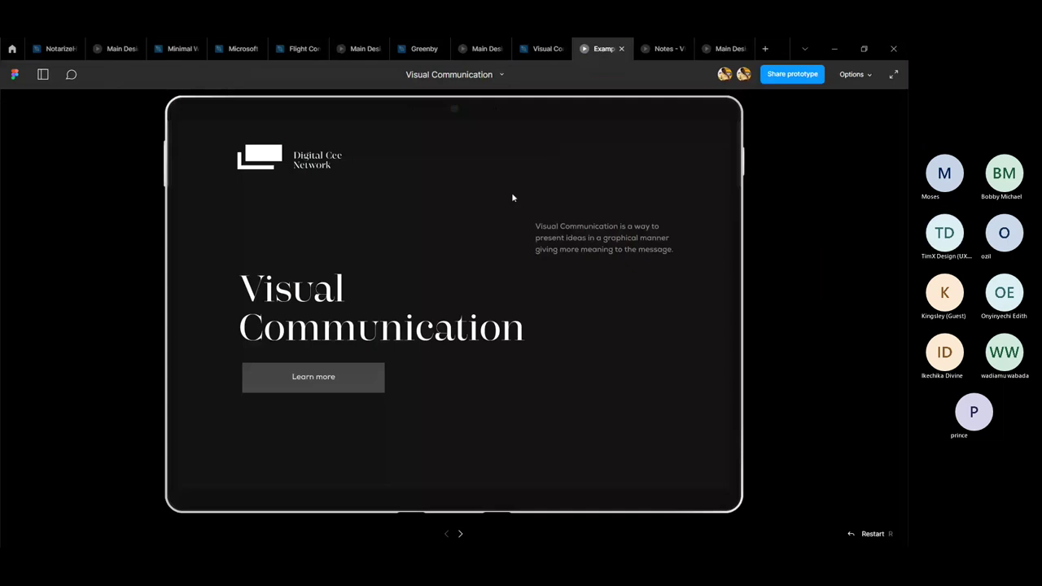
pyautogui.click(532, 42)
pyautogui.scroll(-5, 352, 230)
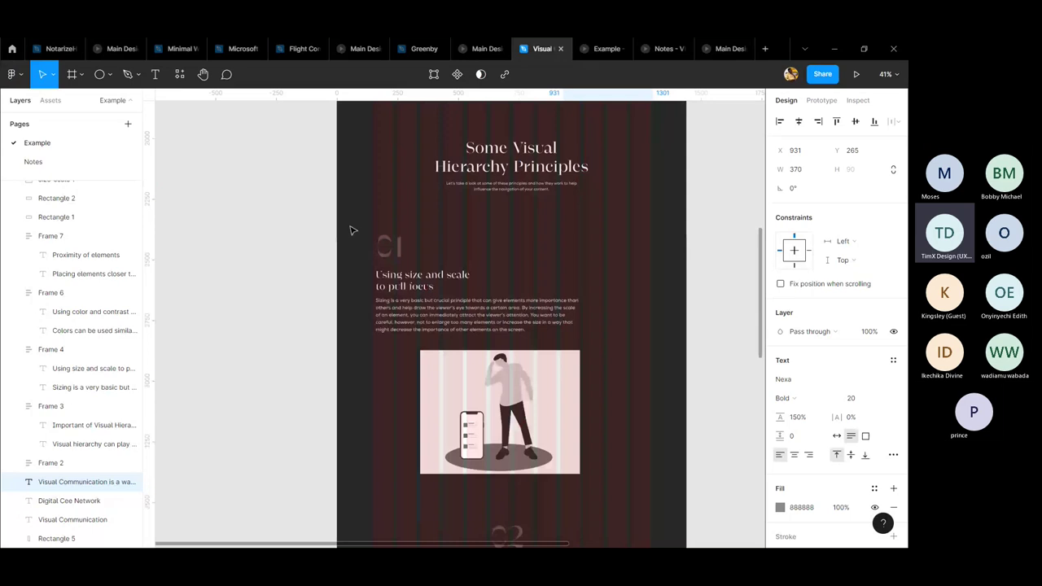
pyautogui.scroll(-10, 352, 231)
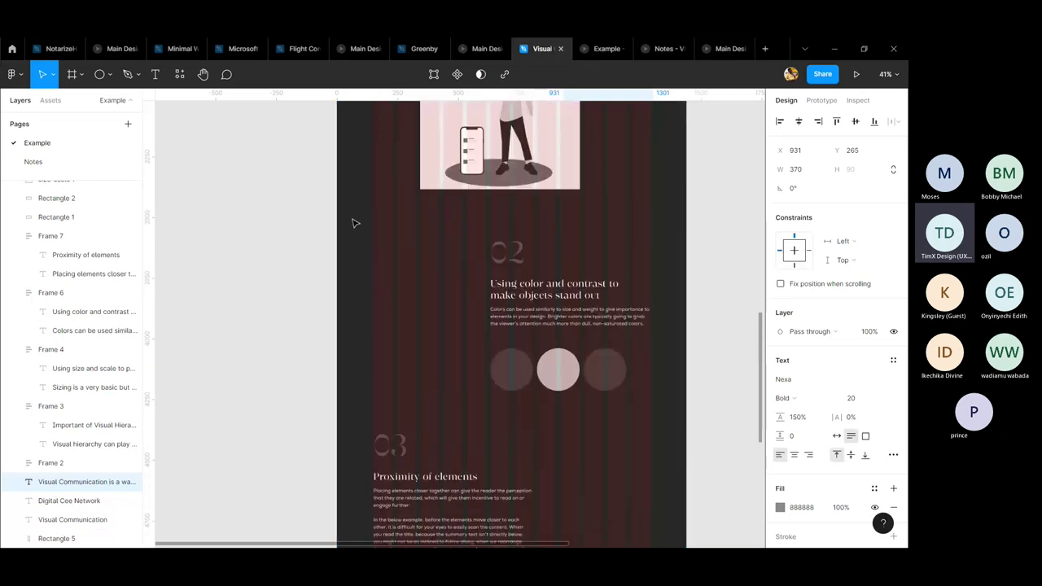
pyautogui.scroll(-3, 354, 222)
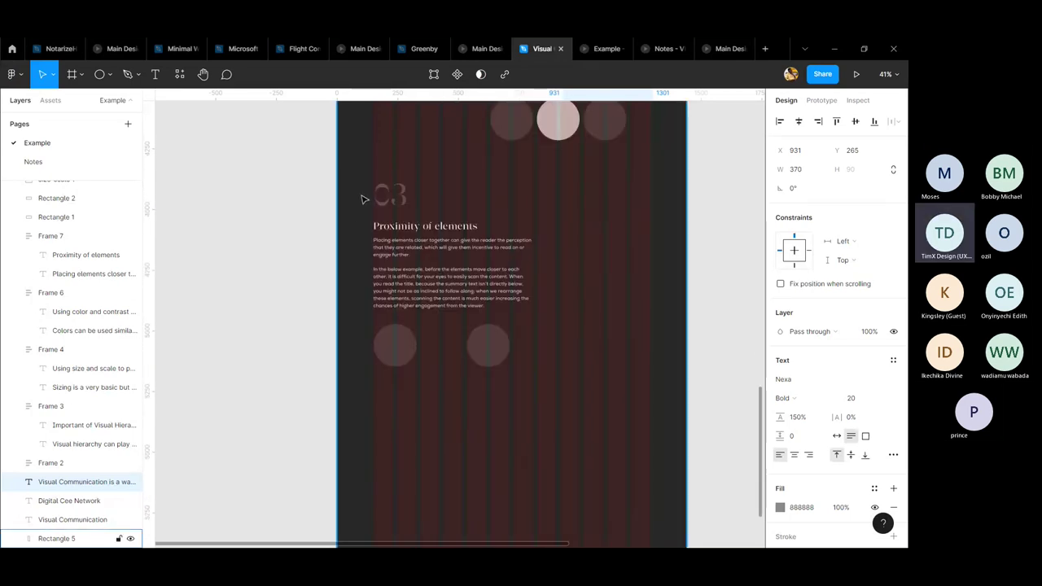
pyautogui.click(364, 201)
pyautogui.scroll(12, 383, 210)
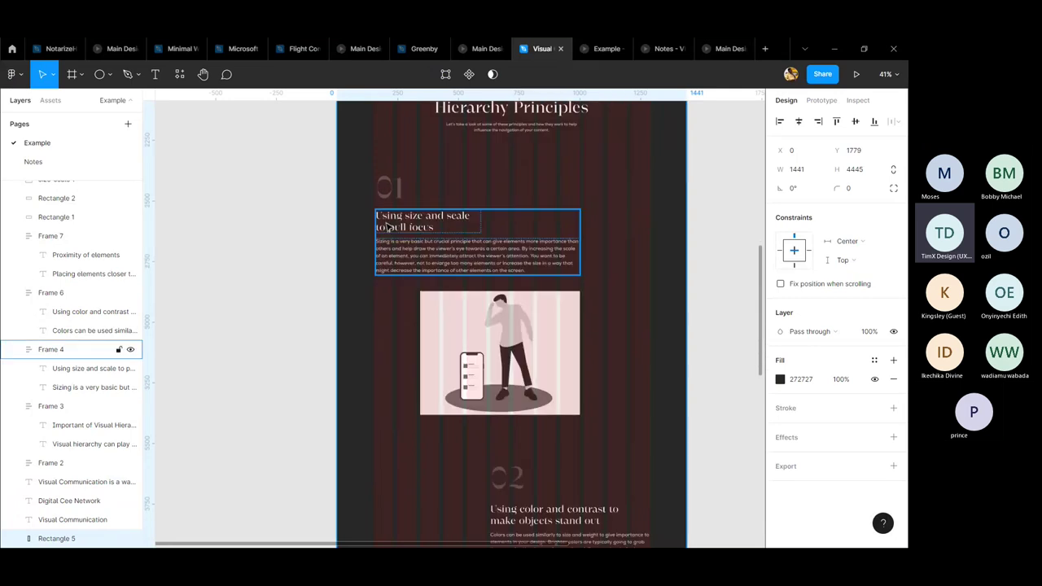
pyautogui.scroll(8, 392, 215)
pyautogui.scroll(-4, 533, 318)
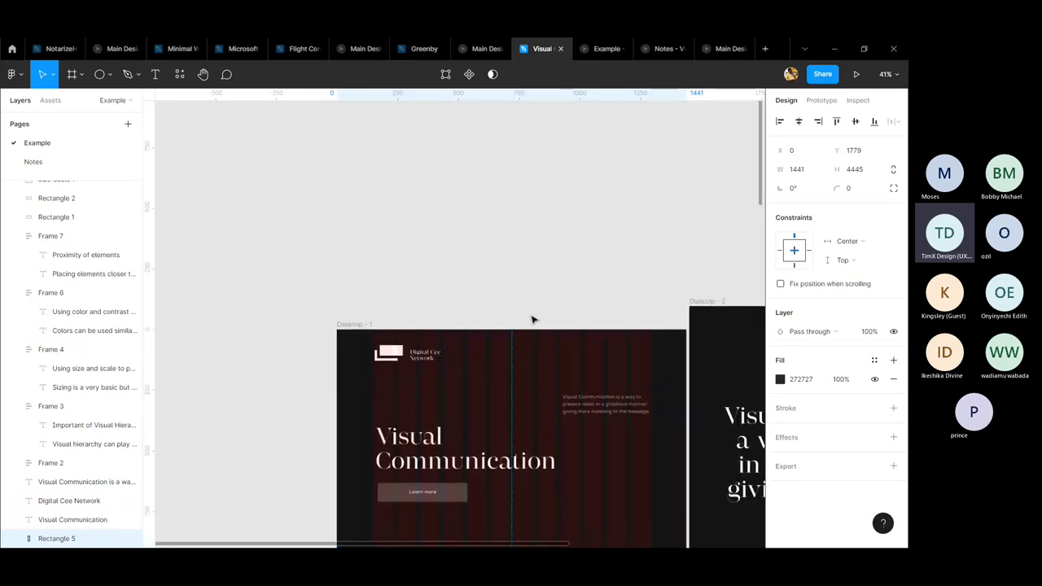
pyautogui.hscroll(3, 445, 337)
pyautogui.scroll(1, 444, 337)
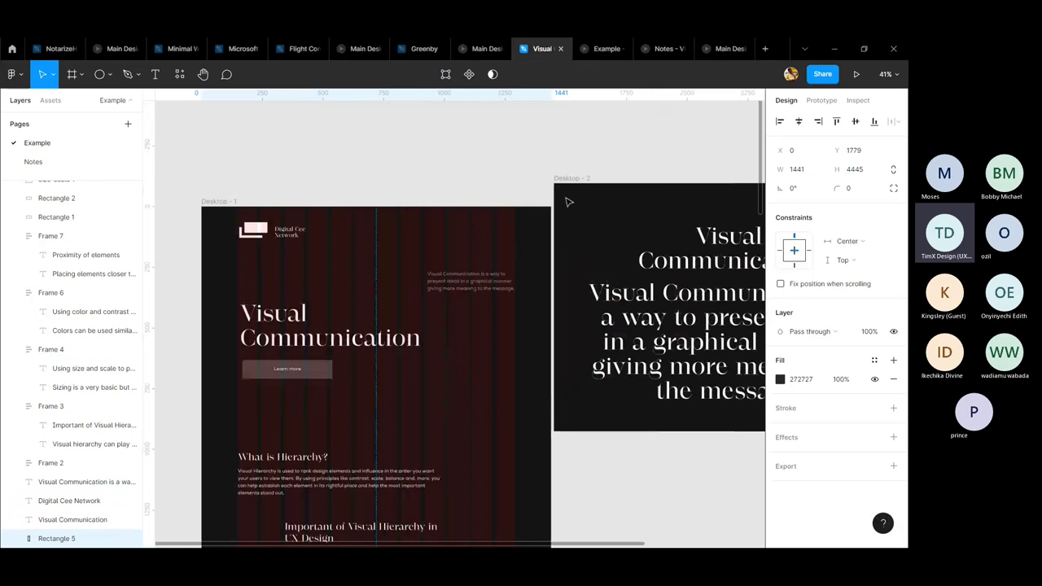
pyautogui.click(565, 203)
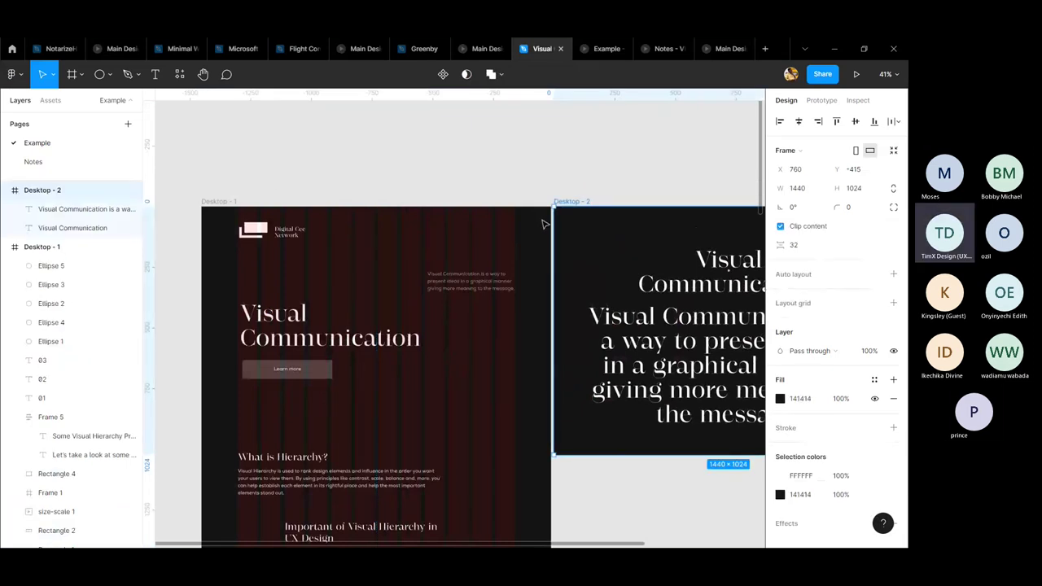
pyautogui.click(435, 444)
# - Inspect the 'Visual hierarchy can play' paragraph, Desktop - 1 and Rectangle 5, then preview the prototype
pyautogui.scroll(-3, 423, 359)
pyautogui.hscroll(-2, 423, 358)
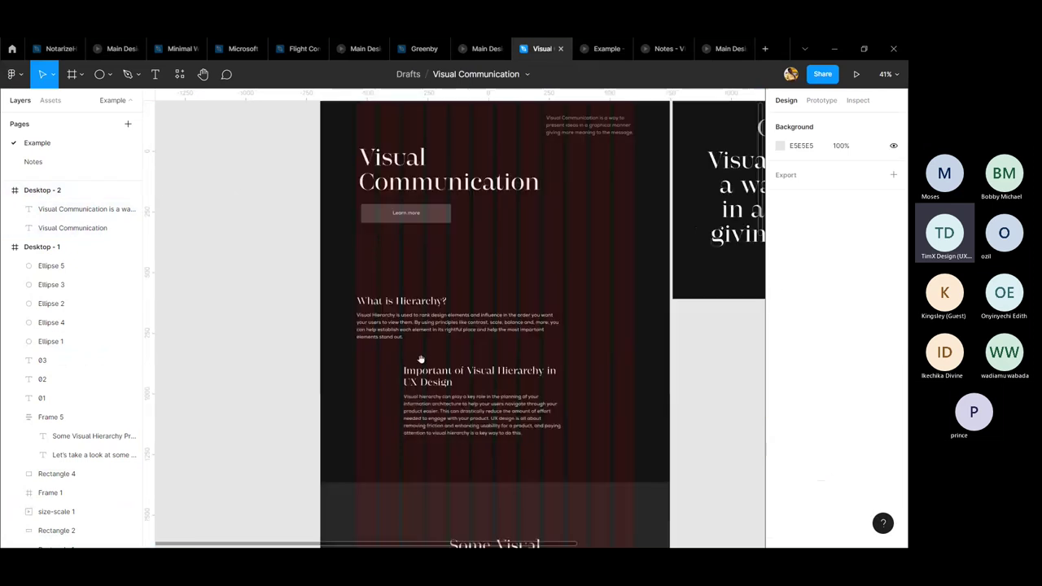
pyautogui.scroll(1, 424, 359)
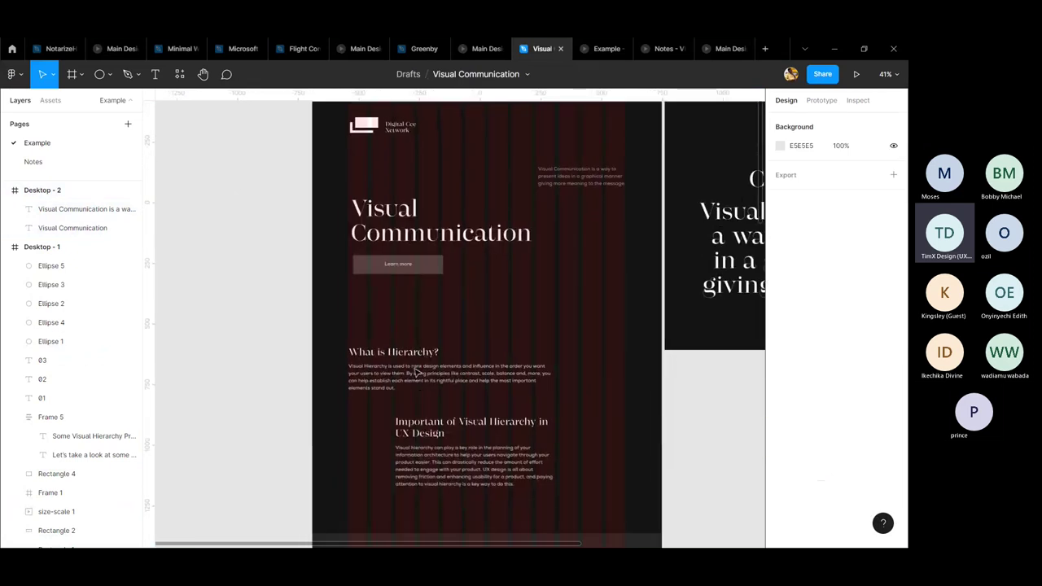
pyautogui.scroll(-2, 417, 371)
pyautogui.scroll(4, 414, 426)
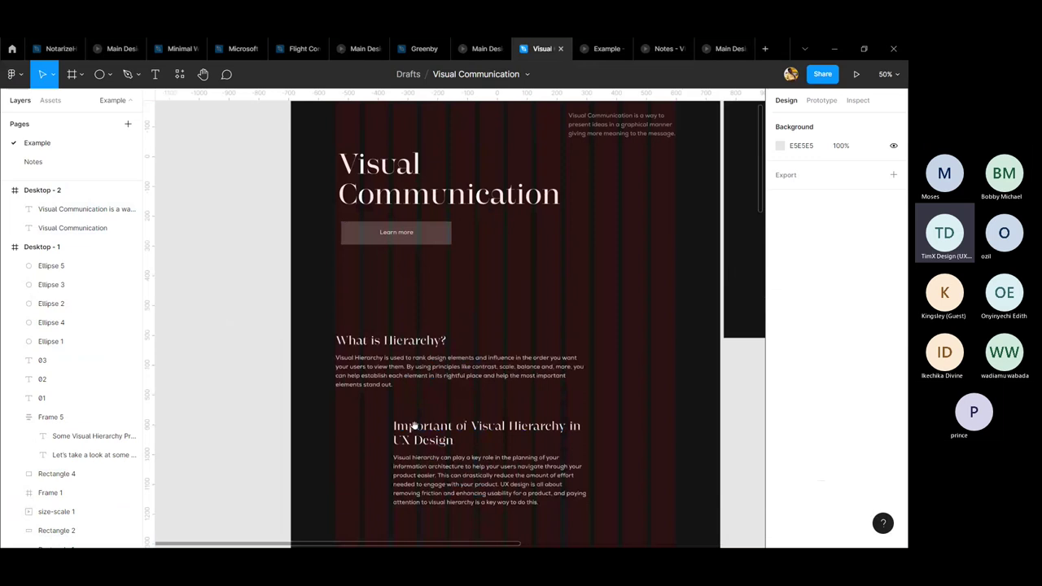
pyautogui.scroll(-3, 391, 375)
pyautogui.hscroll(1, 391, 375)
pyautogui.scroll(4, 366, 329)
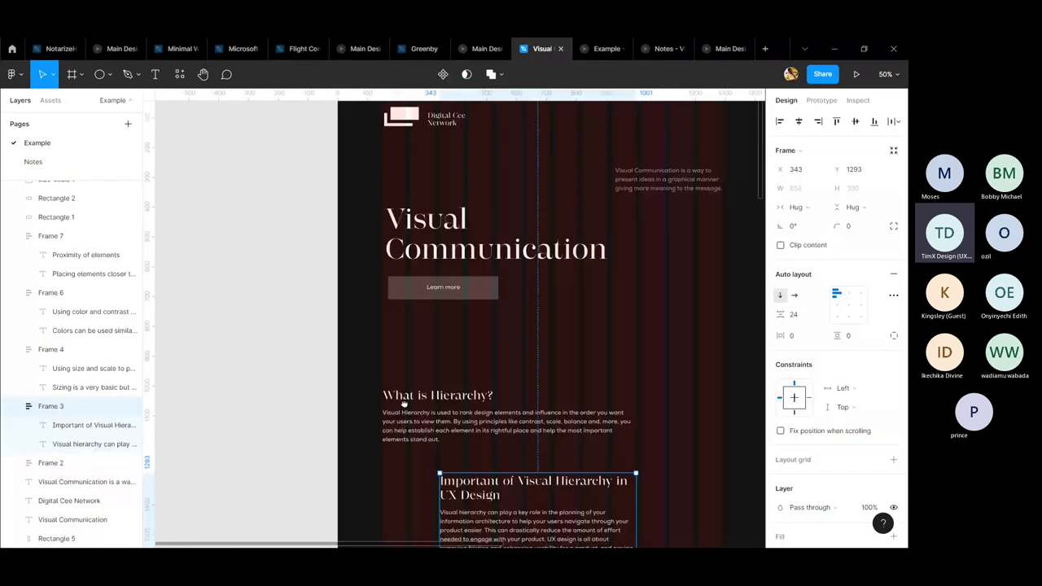
pyautogui.scroll(-3, 409, 326)
pyautogui.hscroll(1, 369, 271)
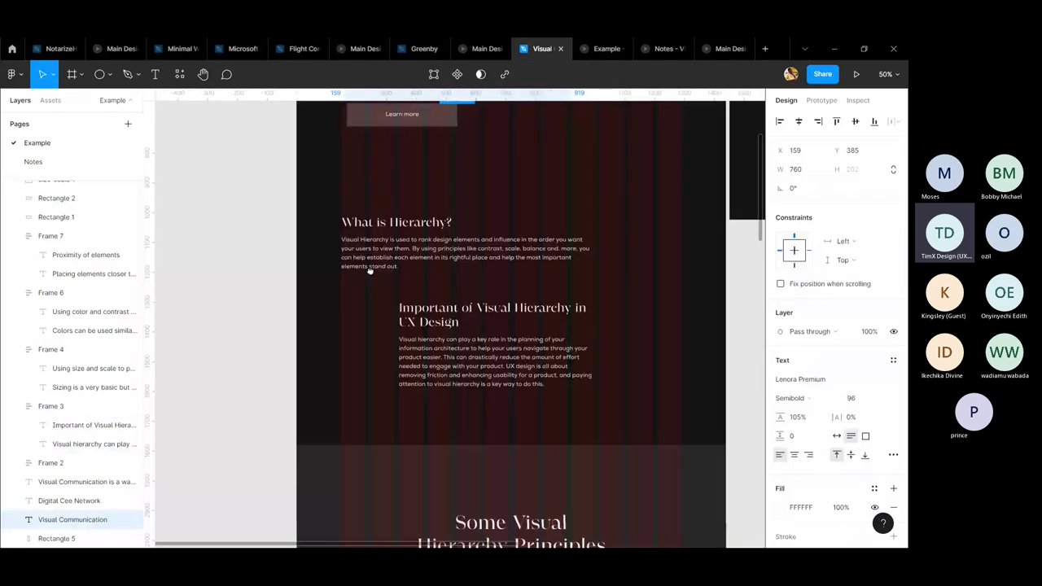
pyautogui.click(448, 379)
pyautogui.scroll(3, 453, 314)
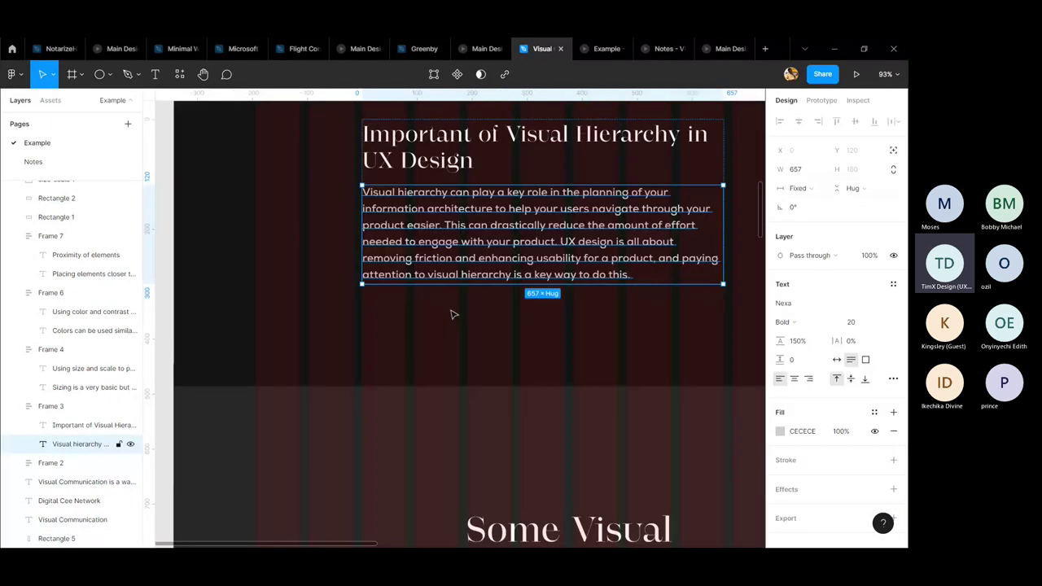
pyautogui.click(453, 314)
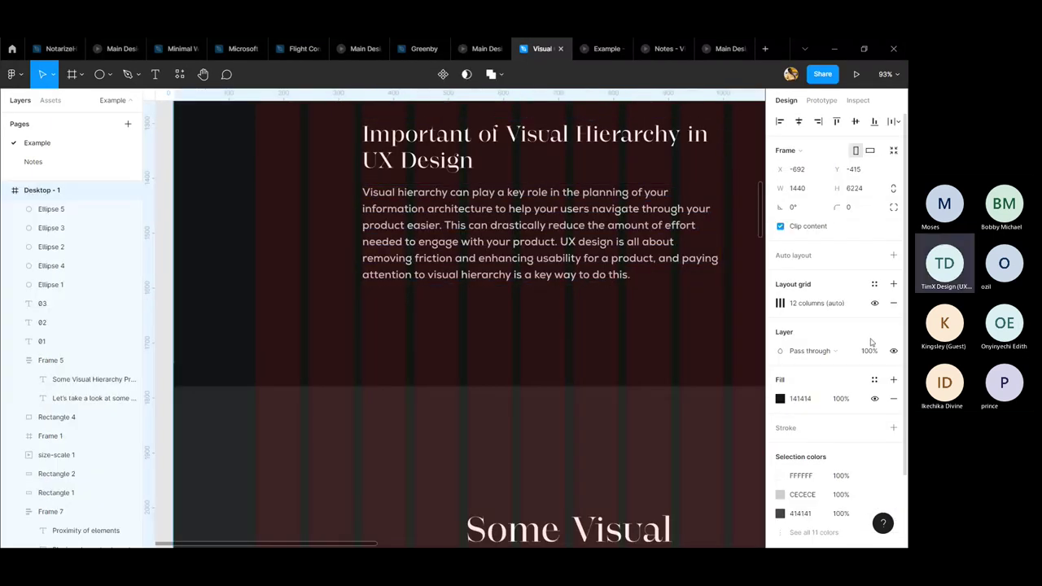
pyautogui.click(570, 423)
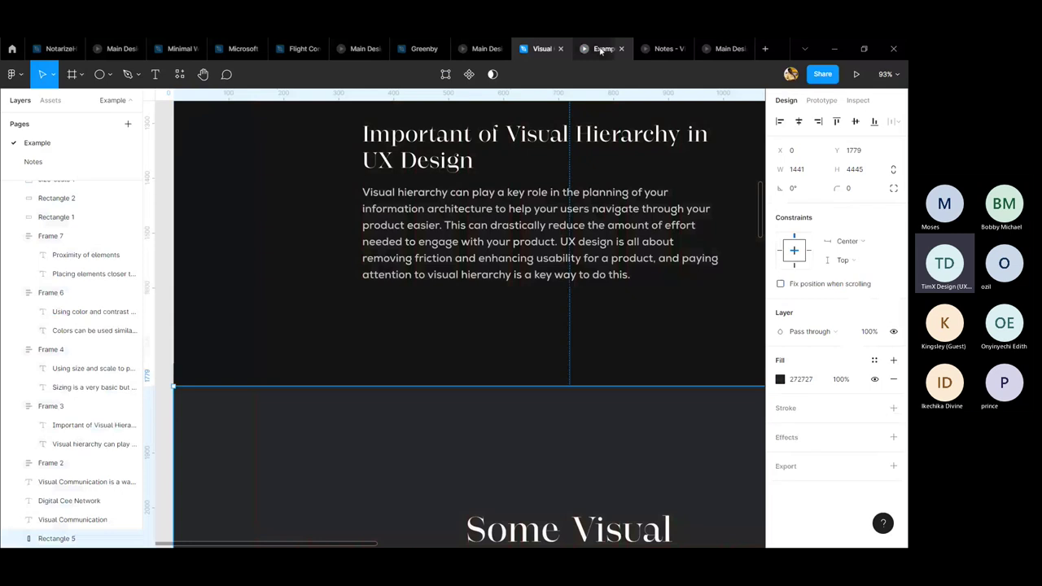
pyautogui.click(601, 49)
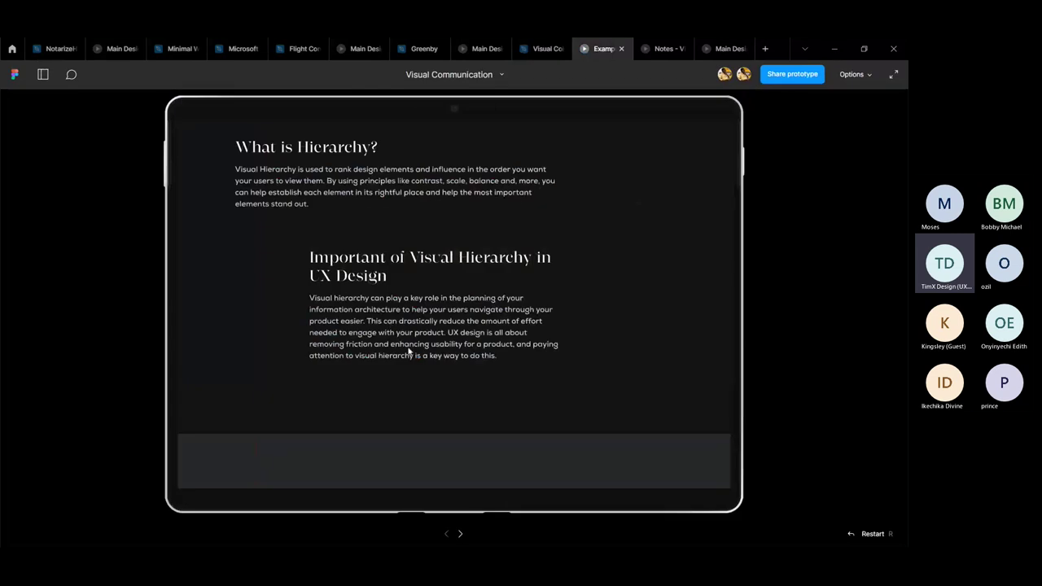
# - Change the line height of the 'Visual hierarchy can play a key role' paragraph
pyautogui.click(544, 47)
pyautogui.click(804, 348)
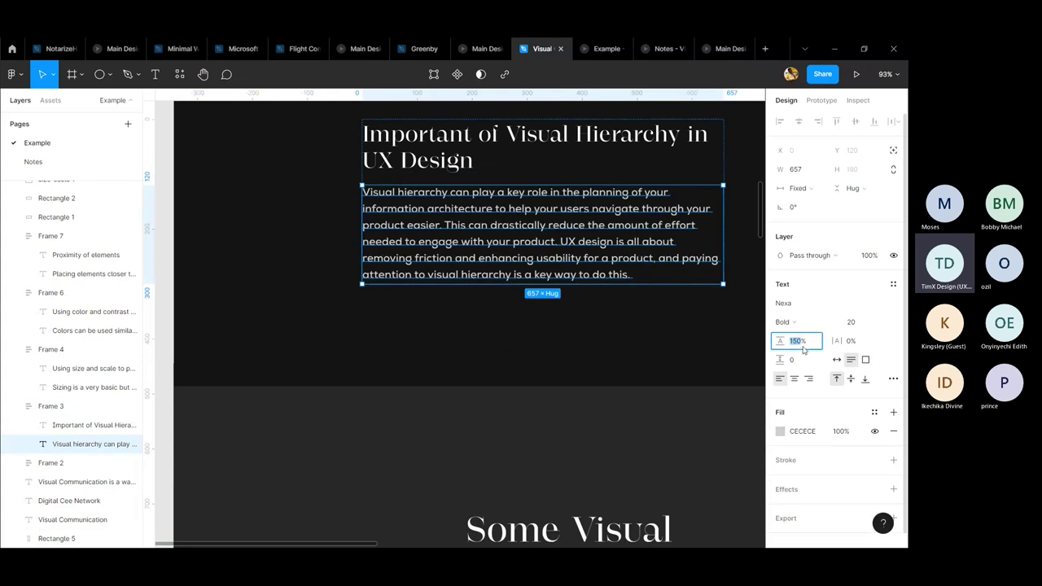
pyautogui.write('100%')
pyautogui.press('BackSpace')
pyautogui.press('BackSpace')
pyautogui.press('BackSpace')
pyautogui.press('Return')
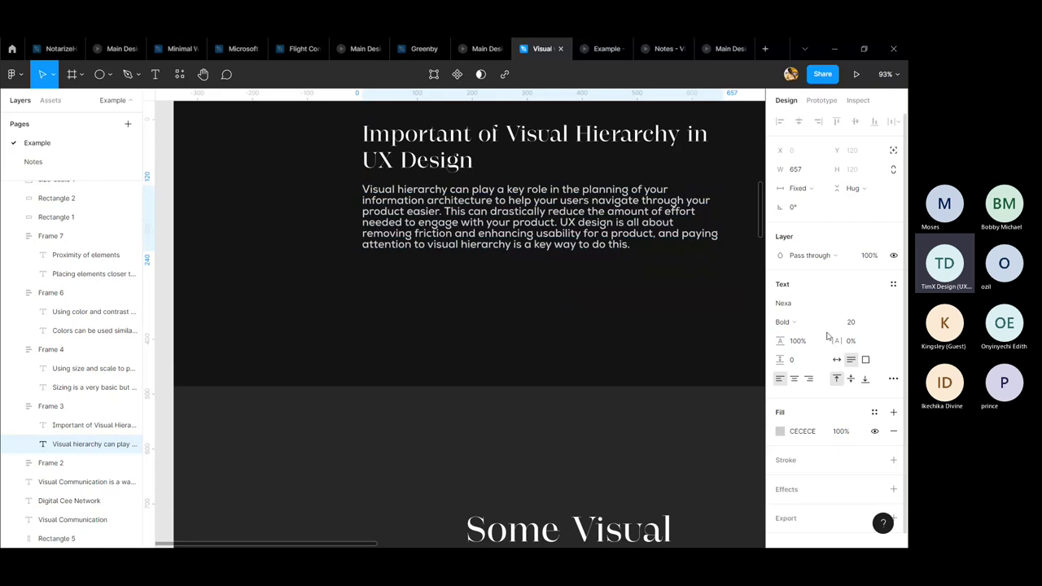
# - Check the paragraph in the prototype, then return to the Visual Communication design file
pyautogui.click(603, 48)
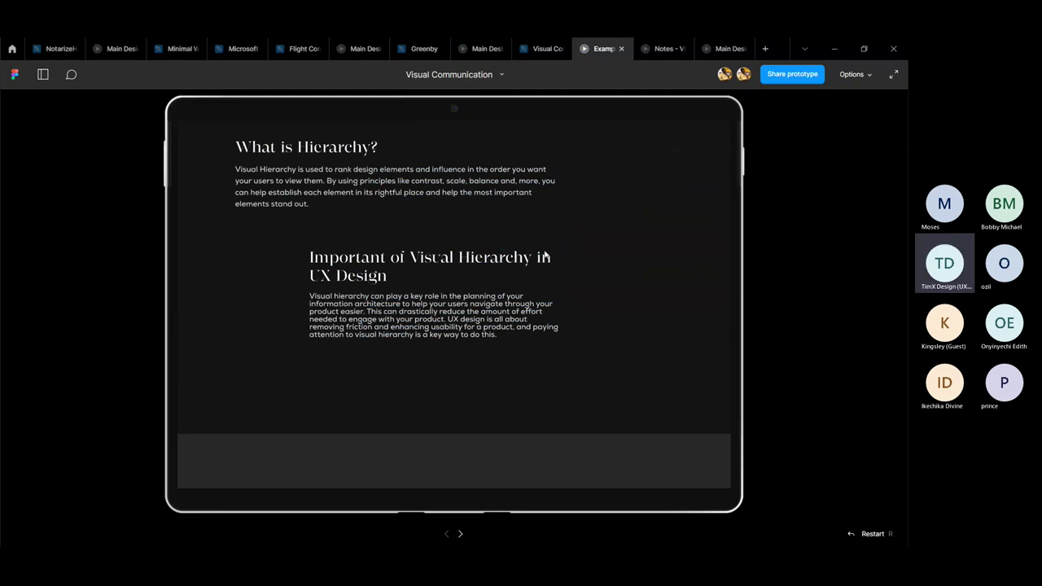
pyautogui.click(560, 41)
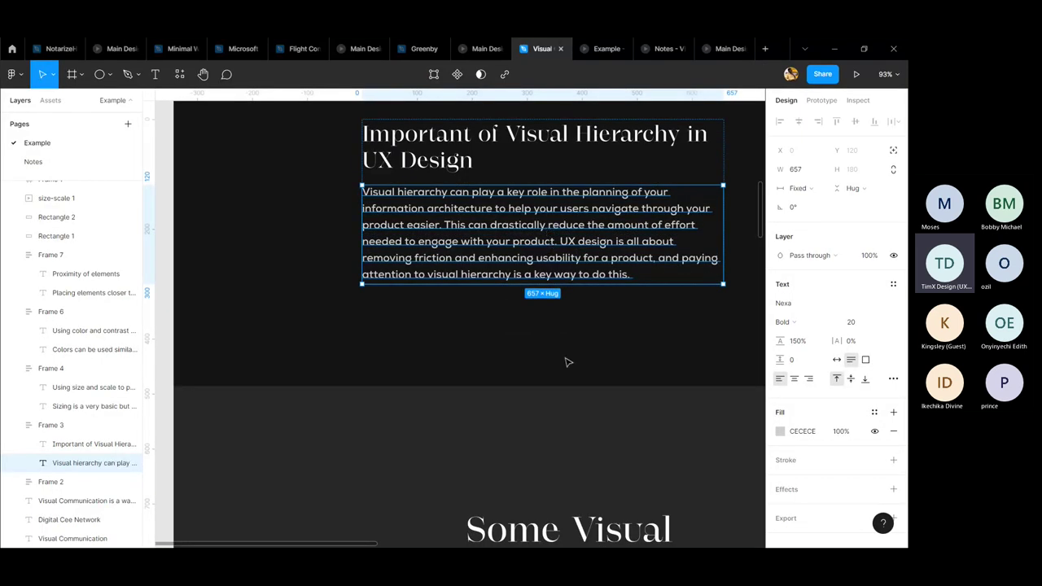
pyautogui.press('Escape')
pyautogui.scroll(-5, 568, 363)
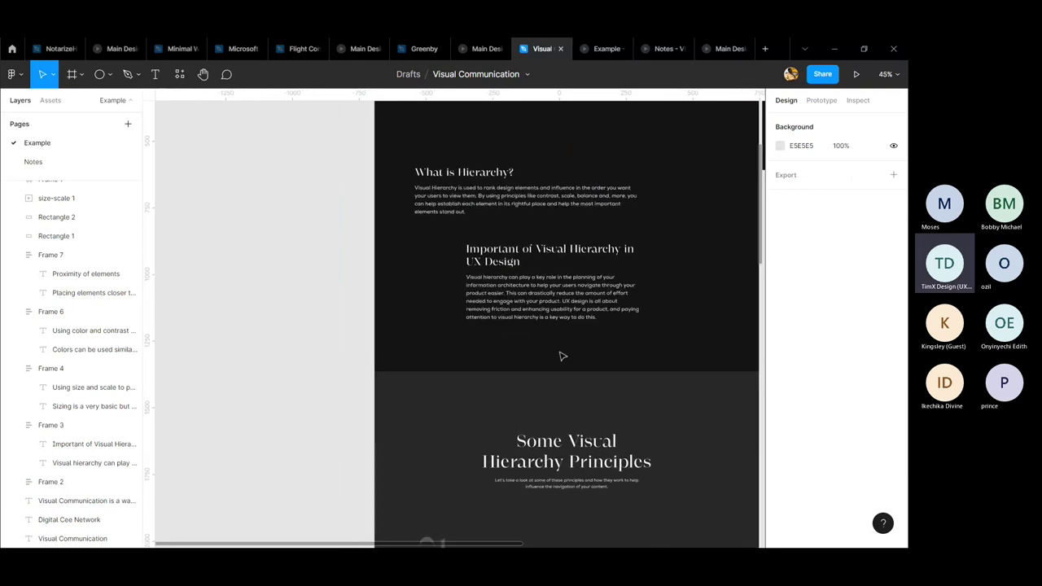
# - Select the Desktop - 1 frame and turn its 12-column layout grid back on
pyautogui.scroll(3, 235, 233)
pyautogui.moveTo(236, 232); pyautogui.dragTo(638, 398)
pyautogui.click(638, 398)
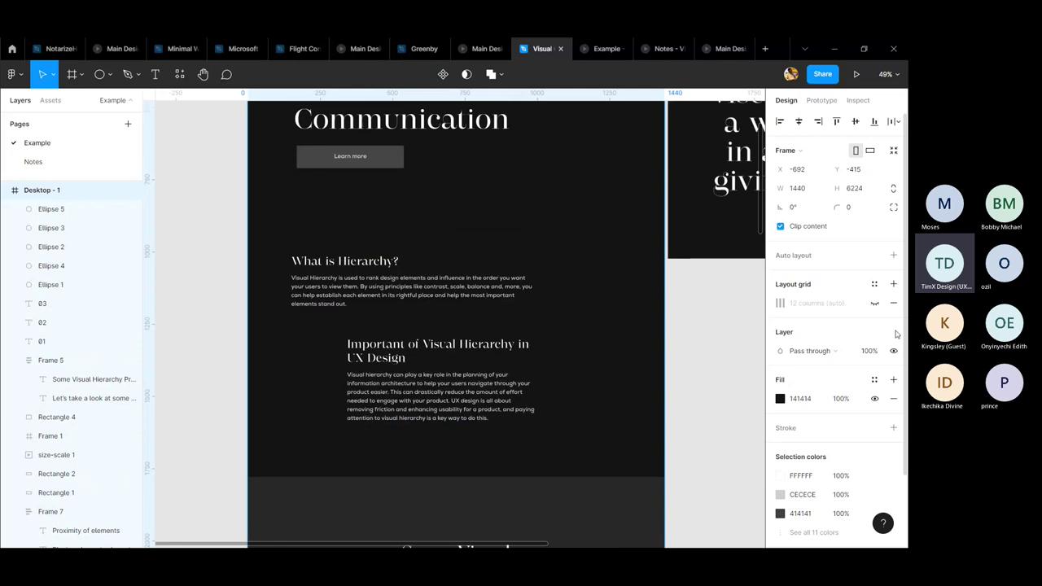
pyautogui.click(875, 303)
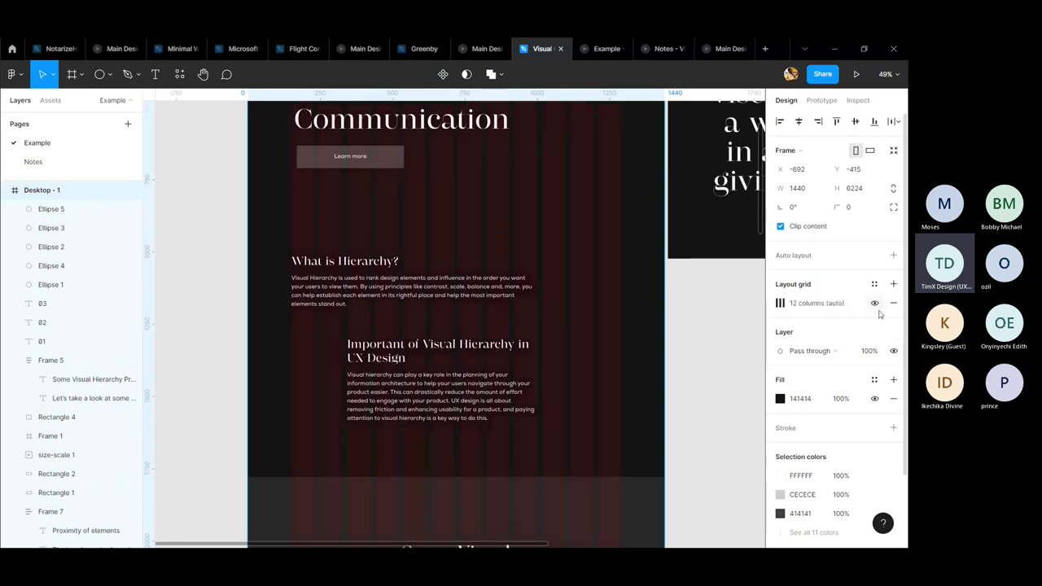
pyautogui.scroll(2, 675, 442)
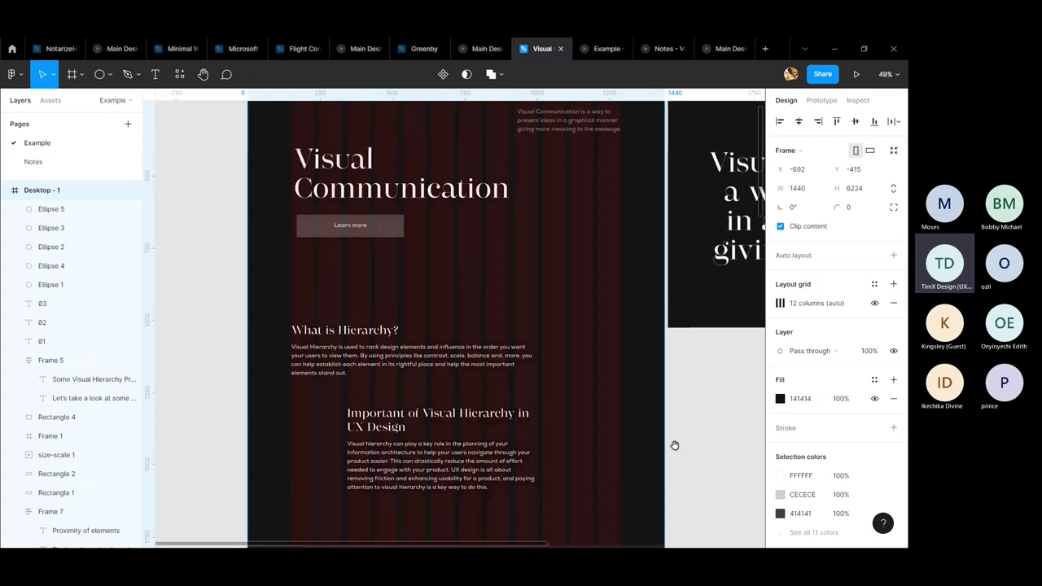
pyautogui.scroll(-1, 675, 446)
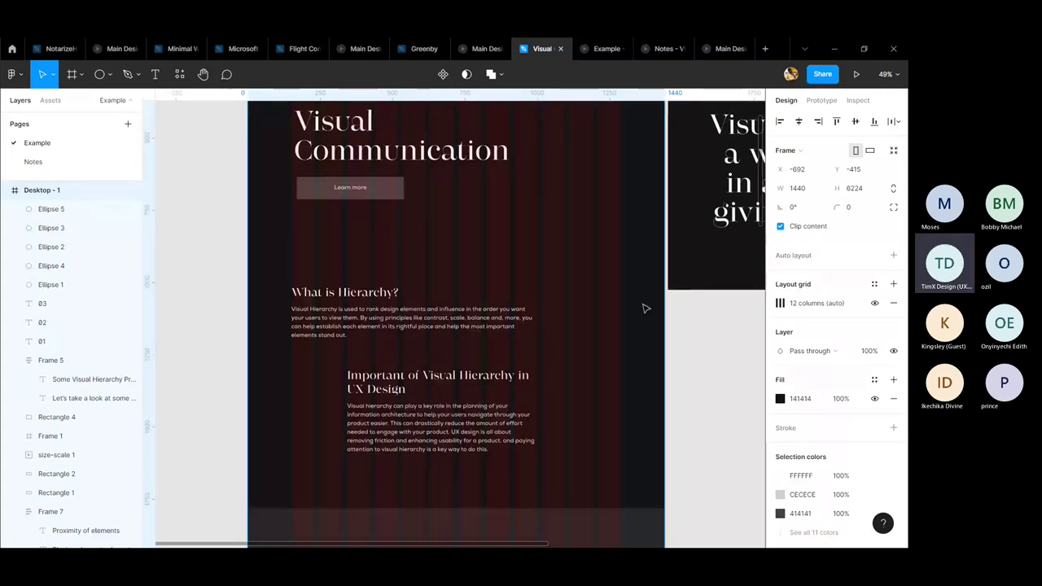
pyautogui.moveTo(644, 307); pyautogui.dragTo(670, 331)
# - Wrap the hero title and Learn more button in Frame 8, a vertical auto layout with 40 spacing
pyautogui.click(407, 232)
pyautogui.moveTo(519, 402); pyautogui.dragTo(523, 404)
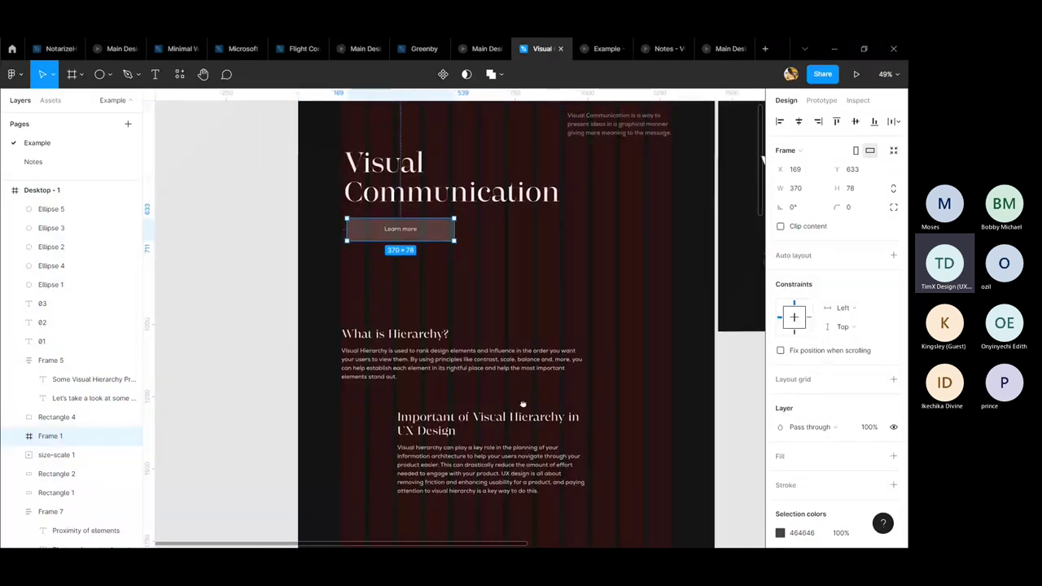
pyautogui.keyDown('shift'); pyautogui.click(452, 178); pyautogui.keyUp('shift')
pyautogui.hotkey('shift', 'a')
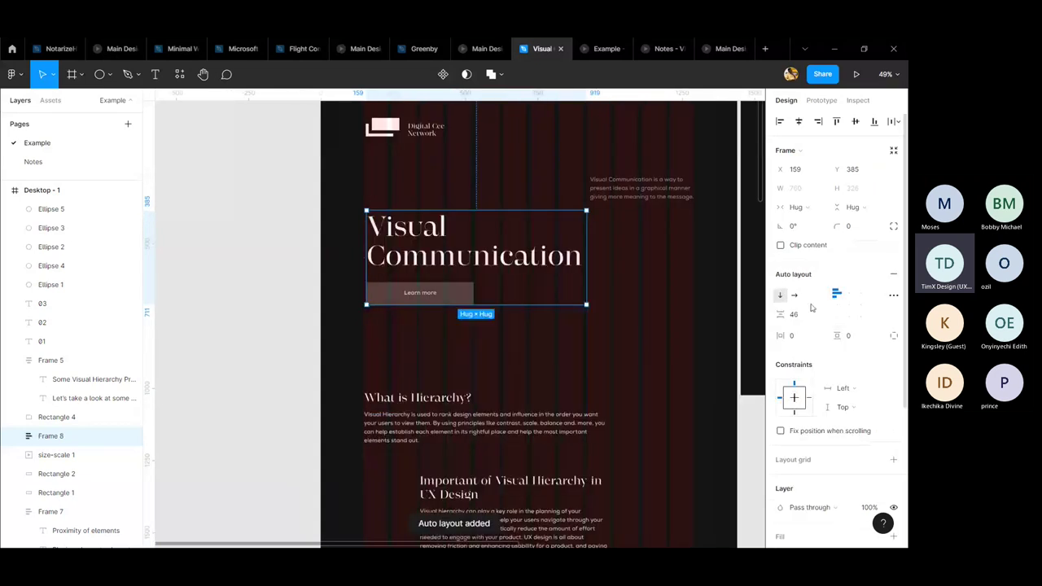
pyautogui.click(797, 310)
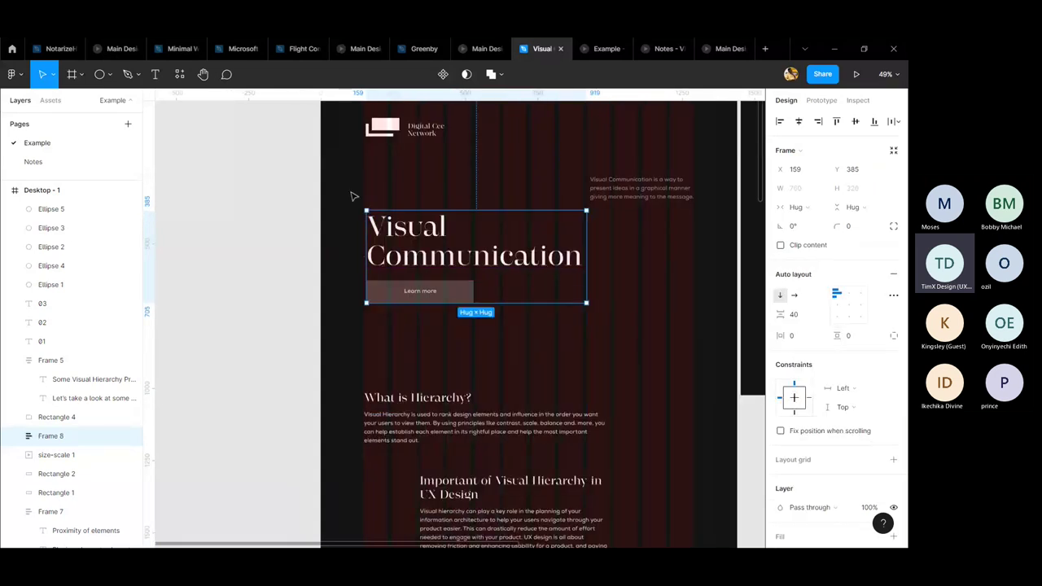
pyautogui.click(426, 339)
pyautogui.scroll(3, 509, 271)
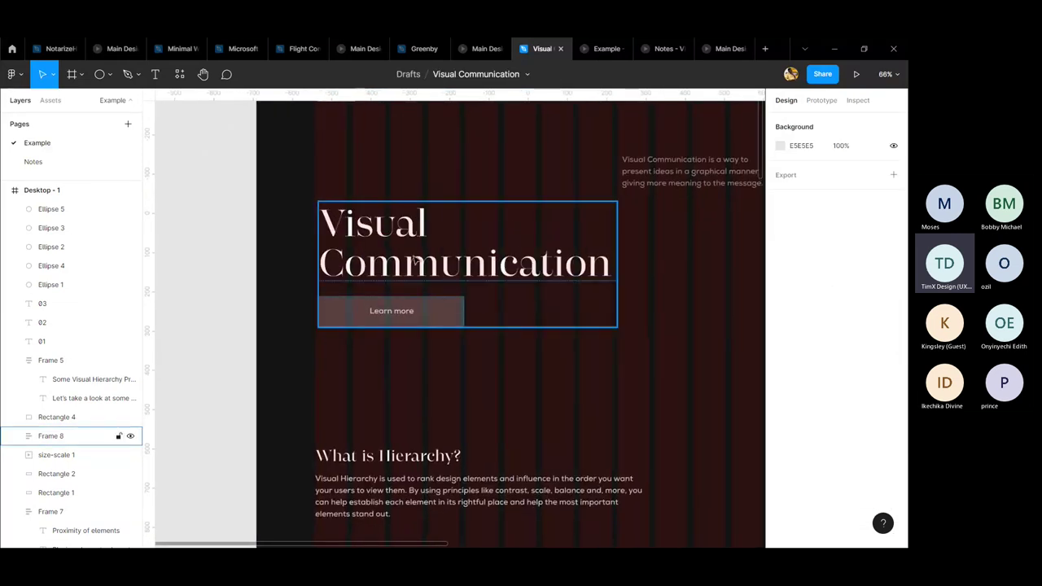
pyautogui.doubleClick(414, 259)
pyautogui.moveTo(414, 259); pyautogui.dragTo(517, 421)
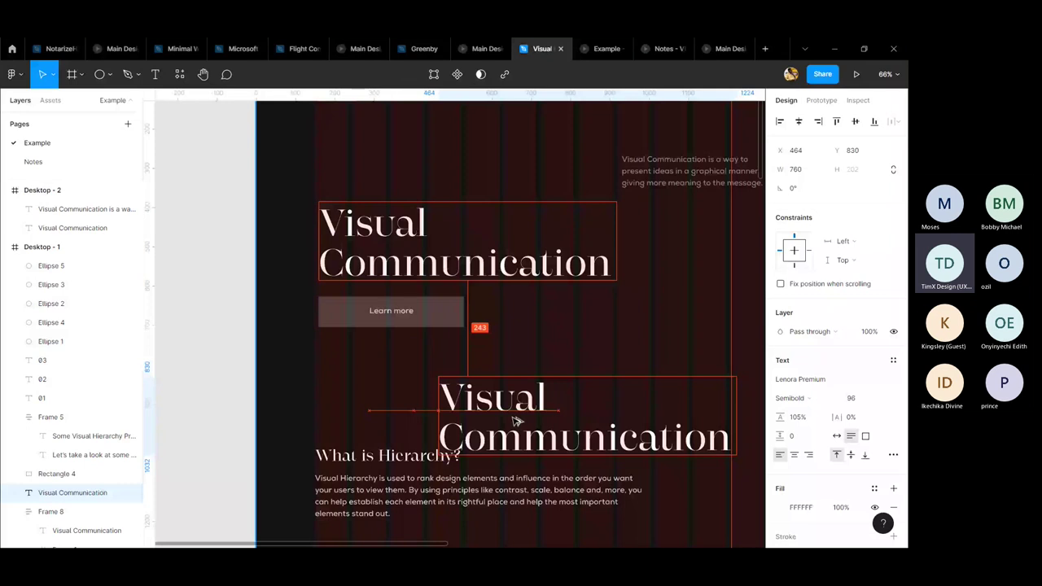
pyautogui.write('2')
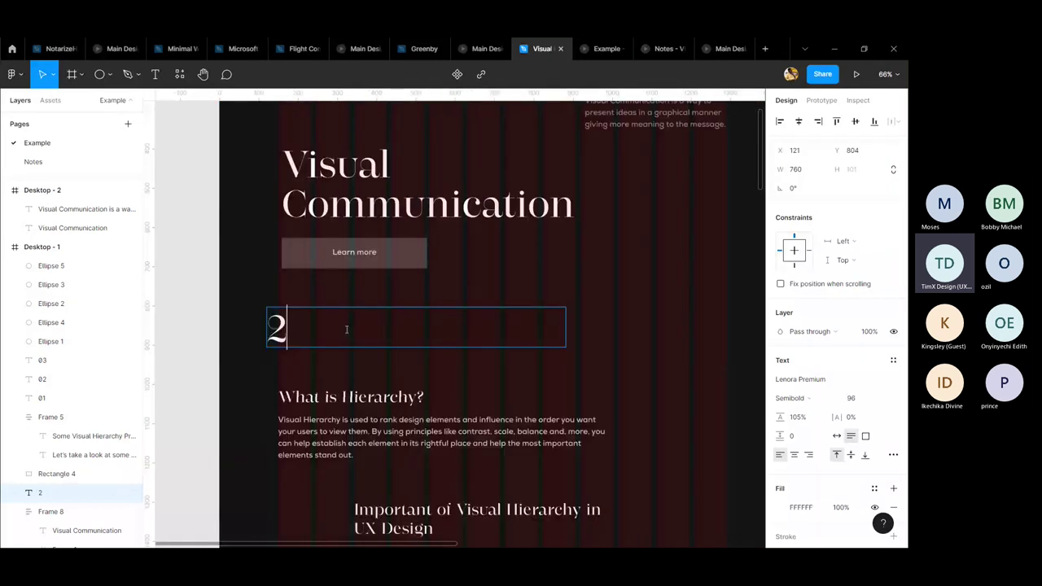
pyautogui.write(',')
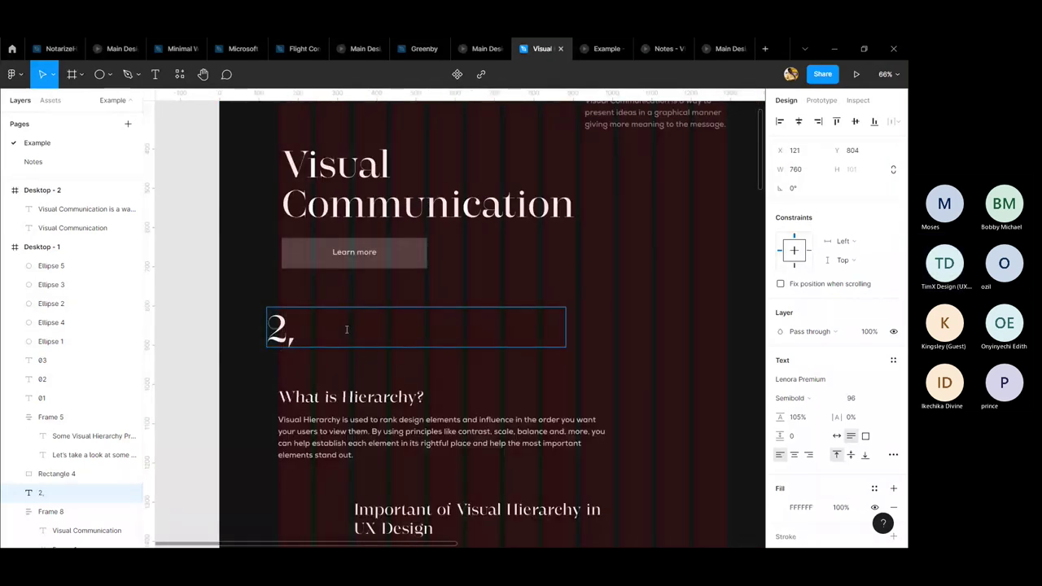
pyautogui.write('4,8')
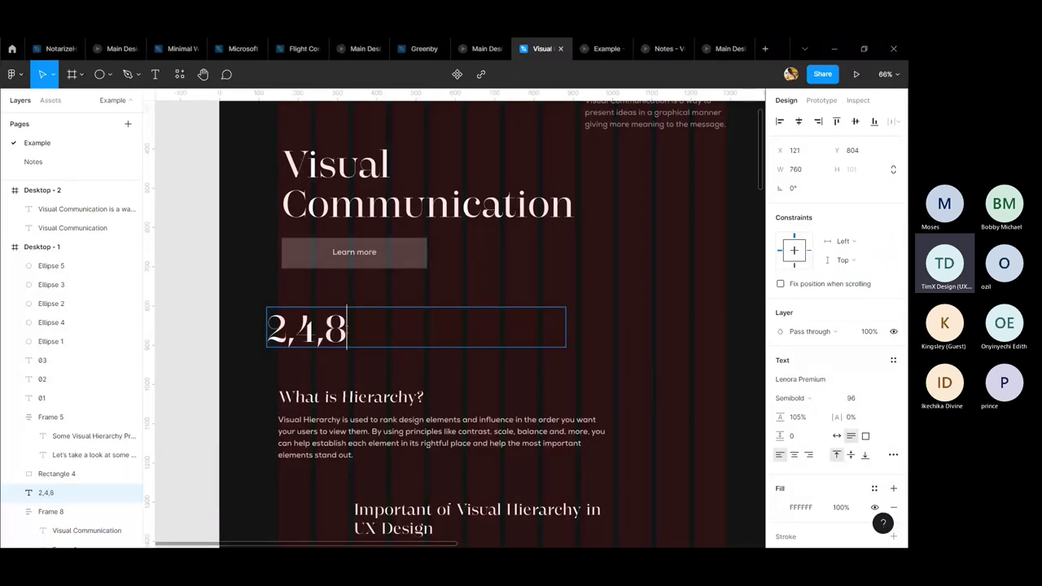
pyautogui.write(',16,2')
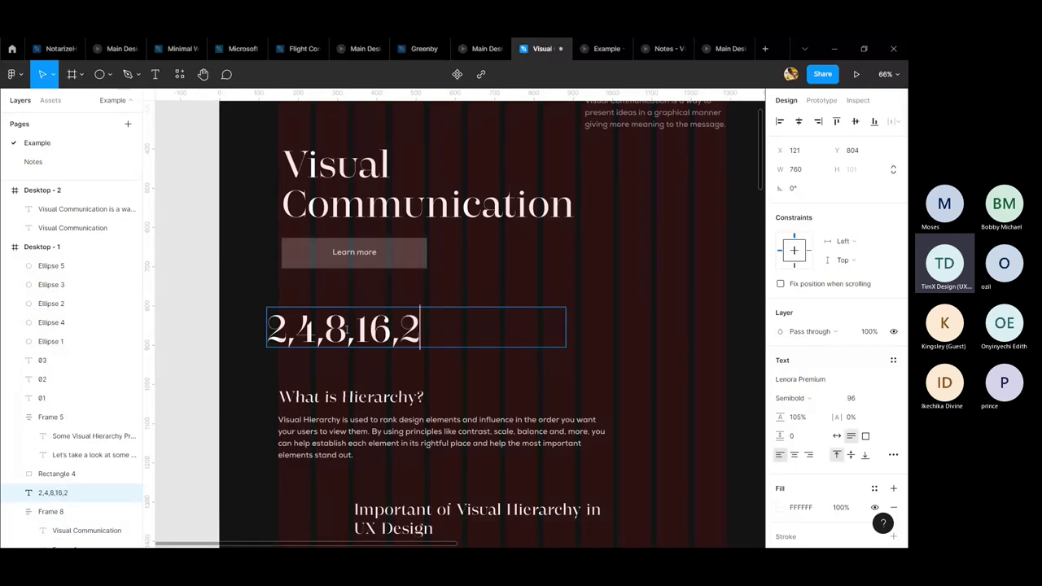
pyautogui.write('4,32')
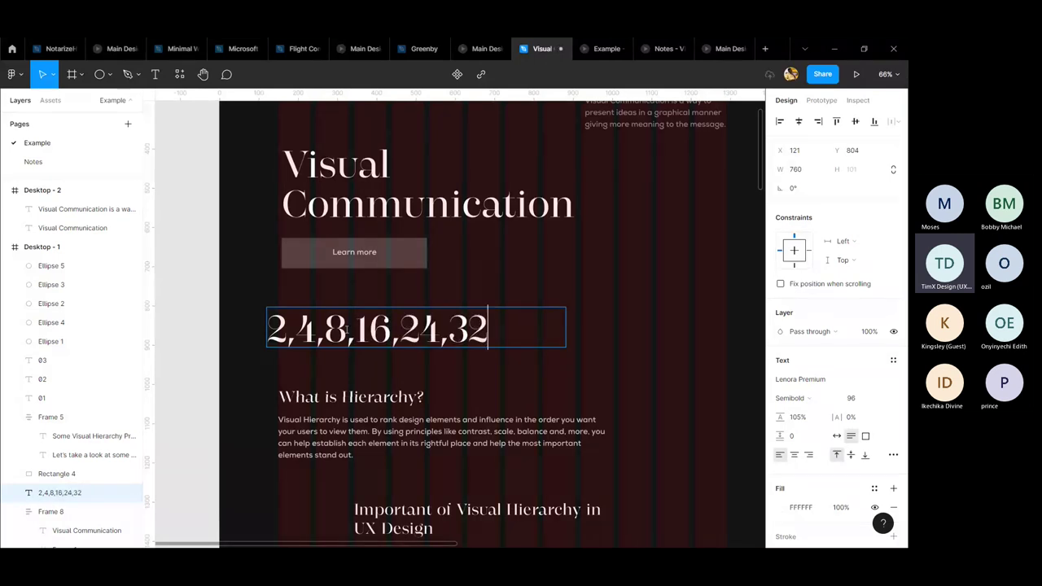
pyautogui.press('Escape')
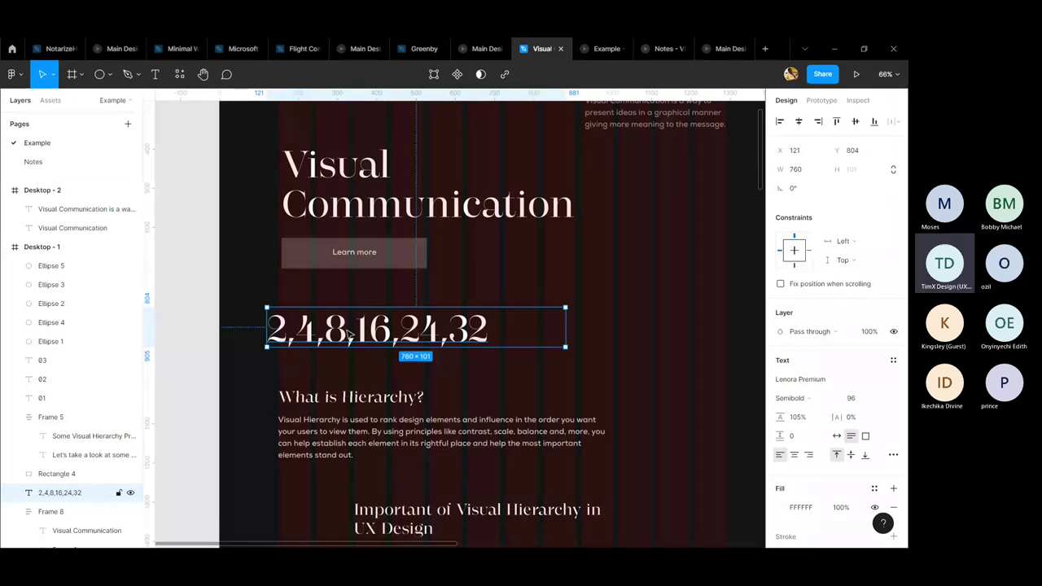
pyautogui.moveTo(348, 335); pyautogui.dragTo(402, 345)
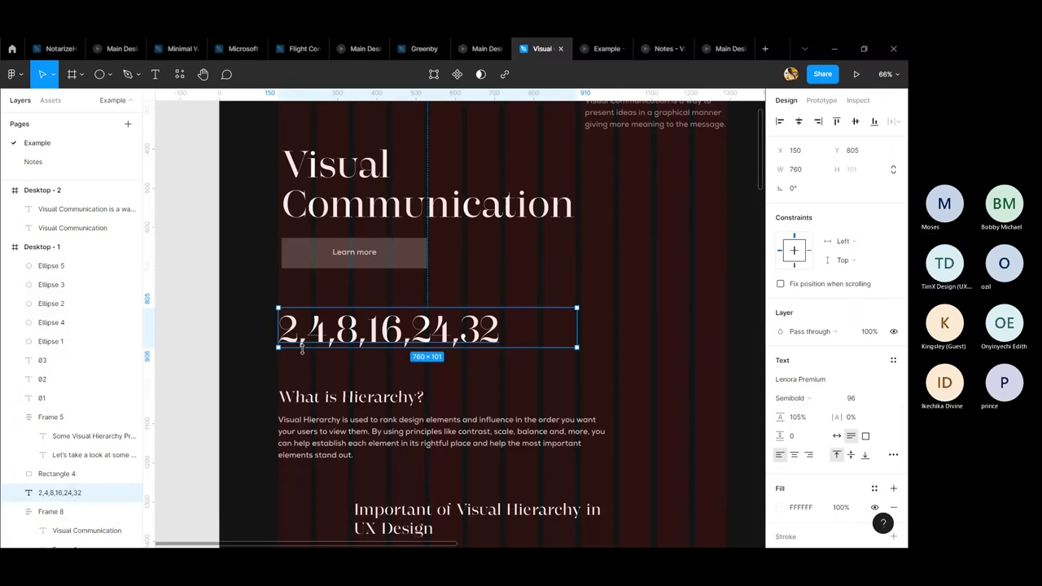
pyautogui.press('Delete')
pyautogui.scroll(2, 309, 355)
pyautogui.scroll(5, 522, 237)
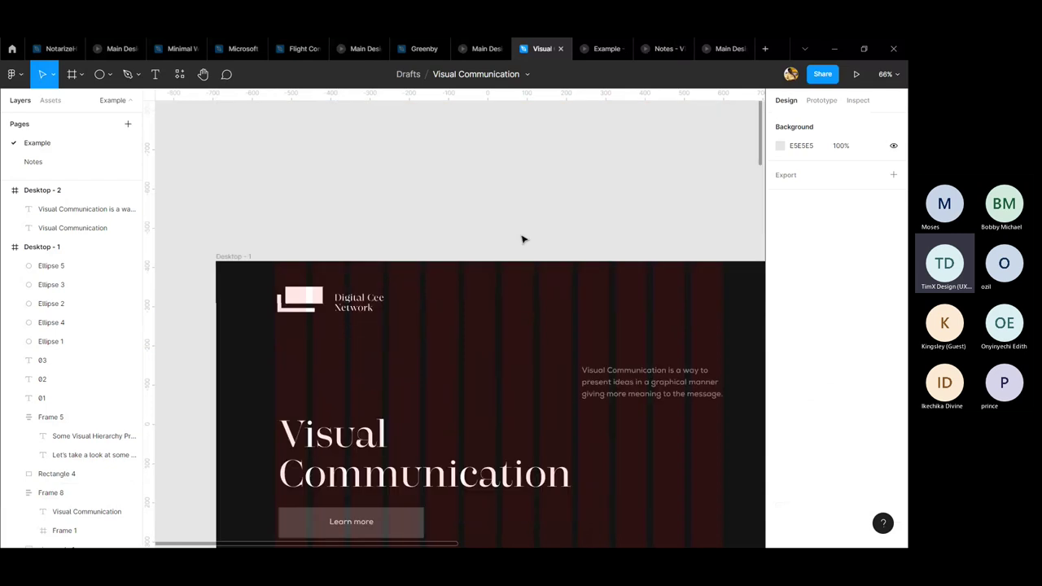
pyautogui.scroll(-3, 514, 242)
pyautogui.scroll(-1, 513, 240)
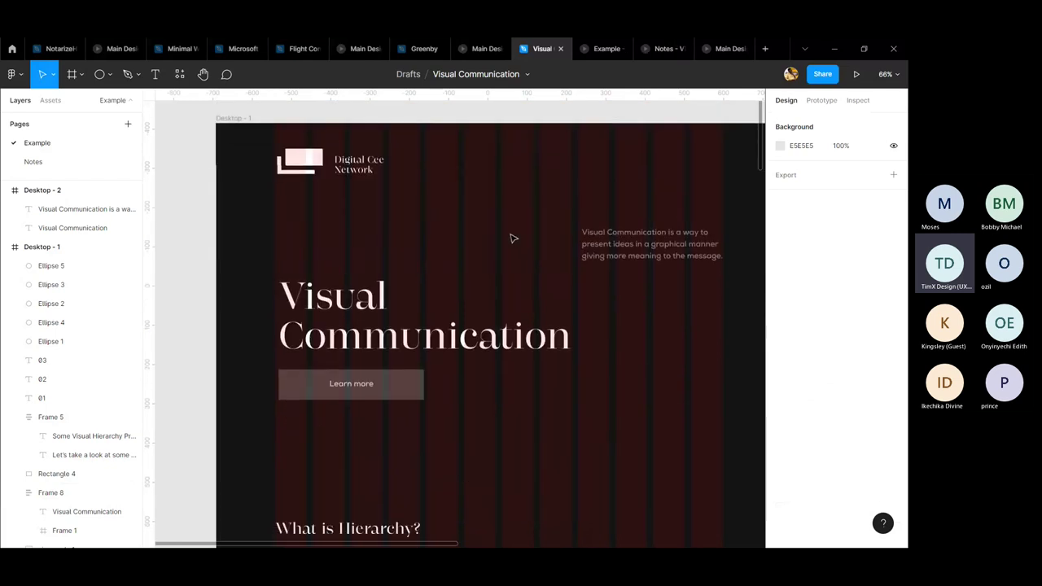
# - Show the iCosmetics Main prototype and open the Ecommerce Theme Project in the editor alongside it
pyautogui.click(725, 48)
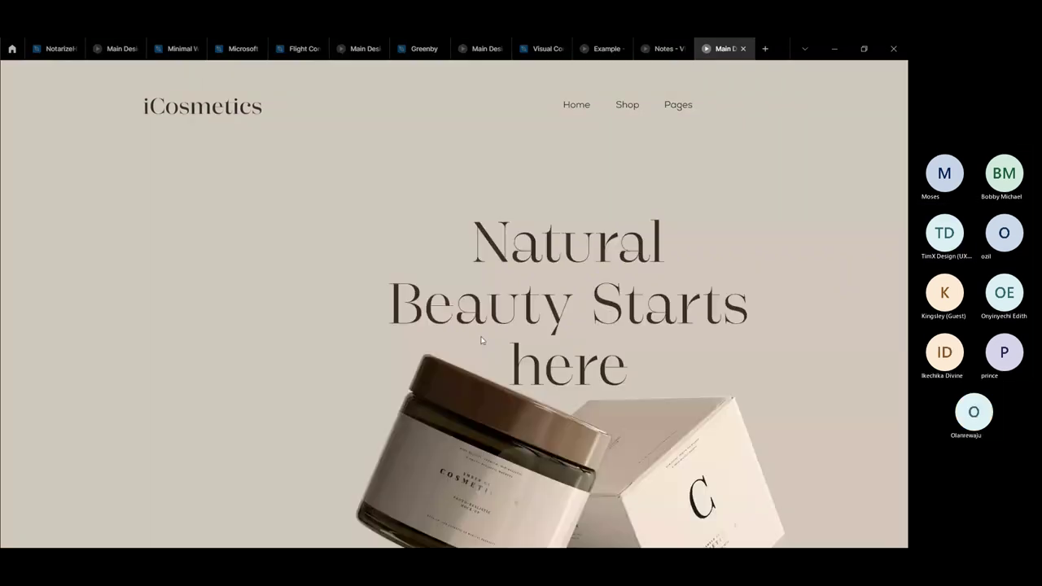
pyautogui.scroll(-2, 564, 258)
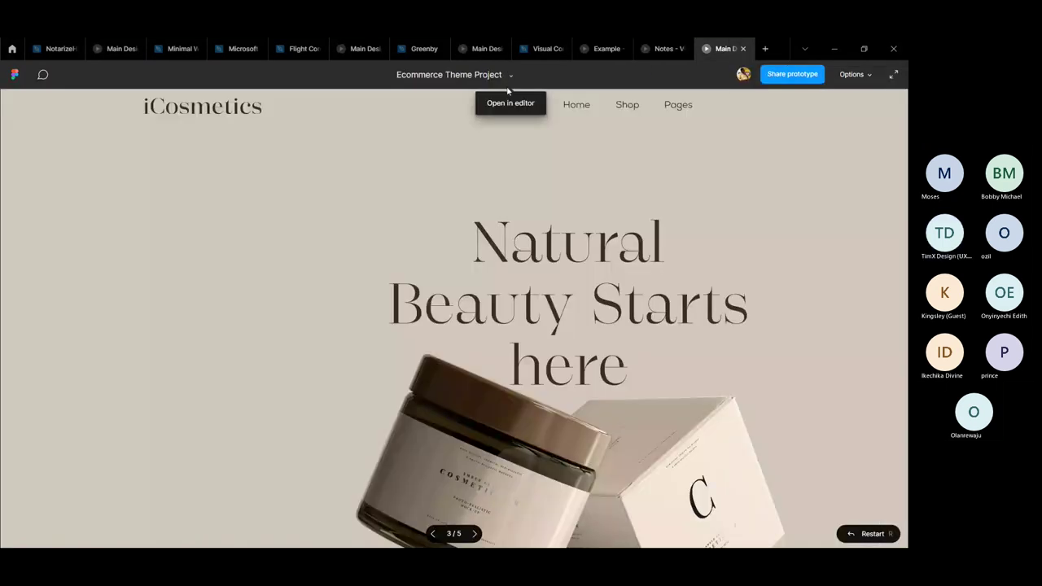
pyautogui.click(507, 90)
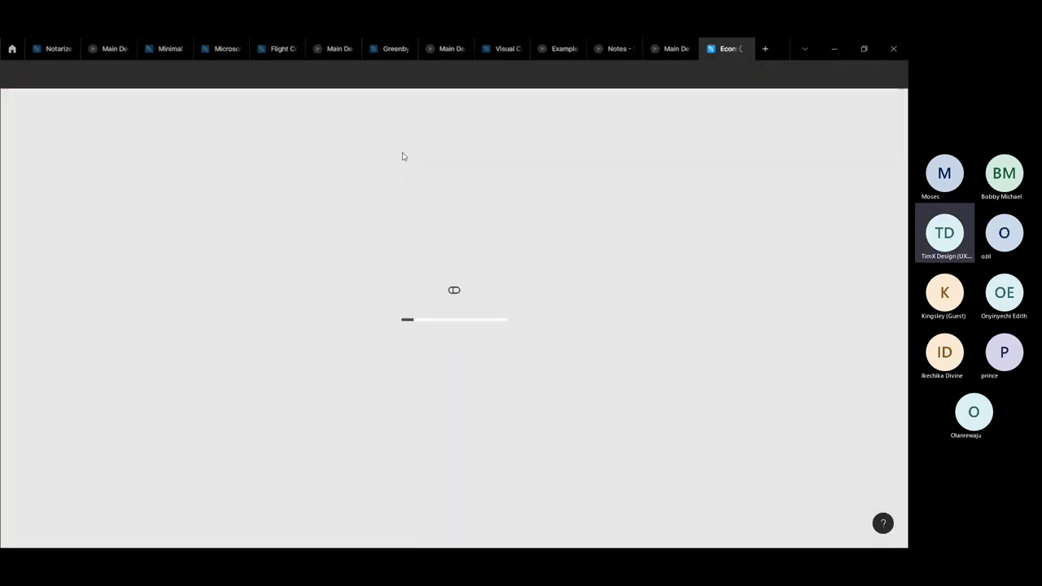
pyautogui.click(660, 44)
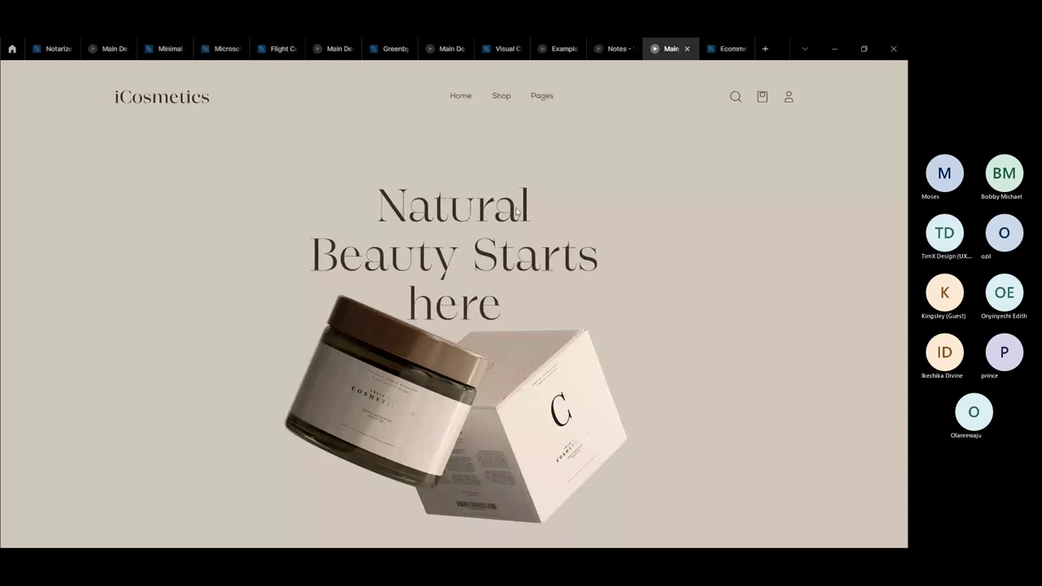
# - Scroll through the iCosmetics prototype, then return to the Ecommerce design's Main Design 1 canvas
pyautogui.scroll(-4, 515, 209)
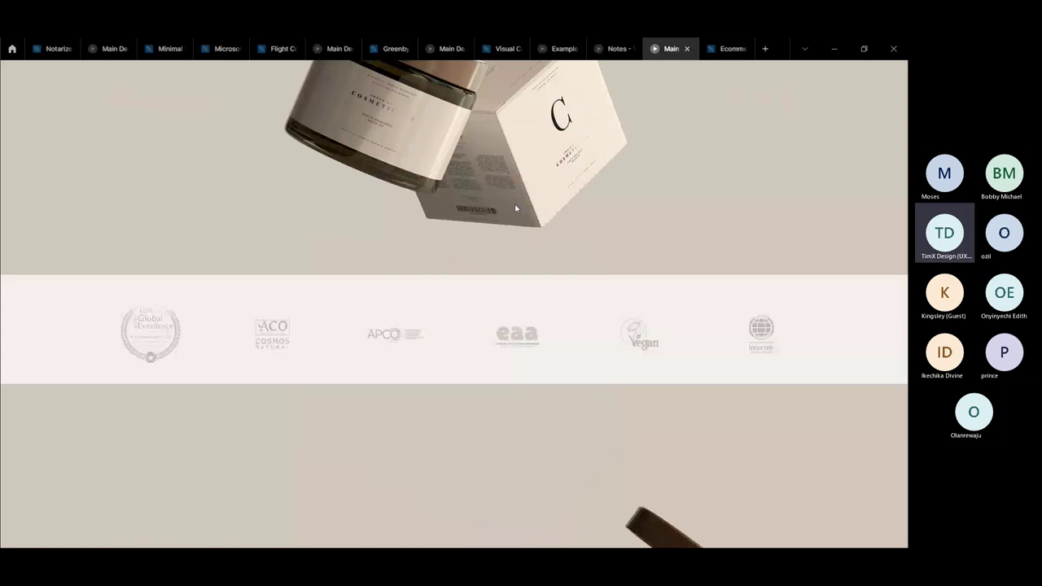
pyautogui.scroll(-5, 515, 209)
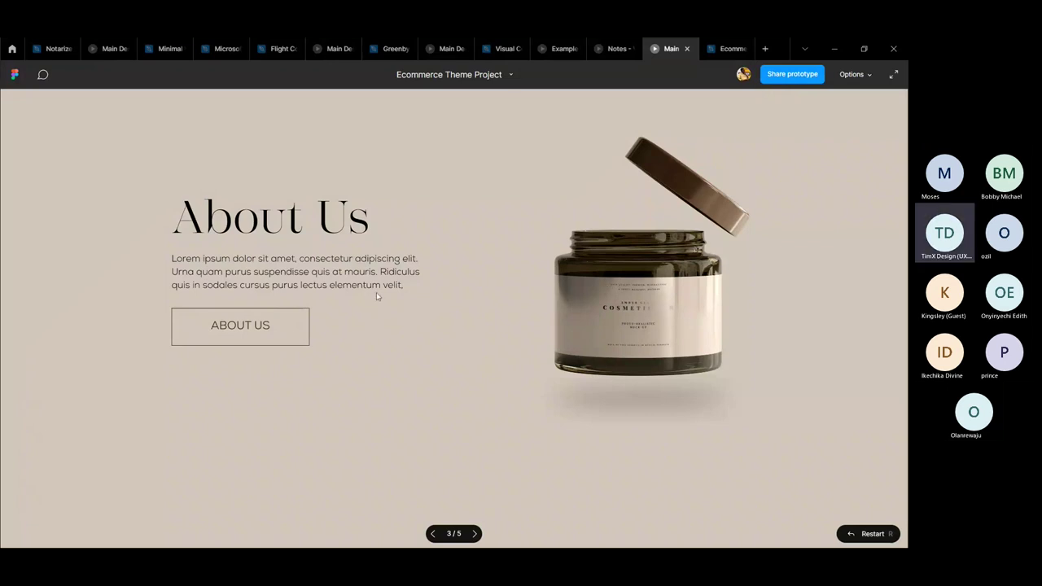
pyautogui.scroll(-3, 377, 292)
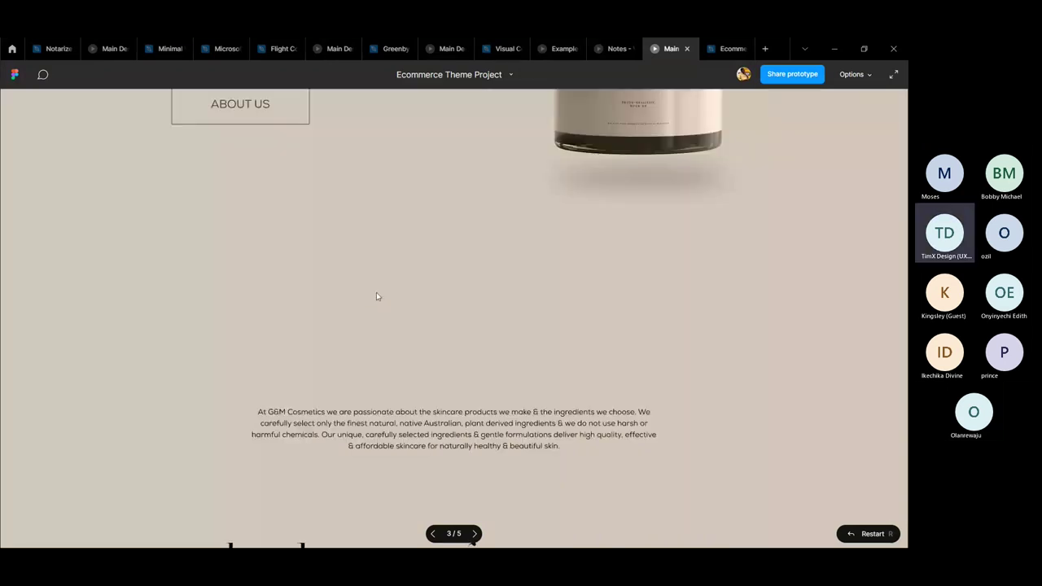
pyautogui.scroll(-2, 376, 292)
pyautogui.scroll(-5, 377, 297)
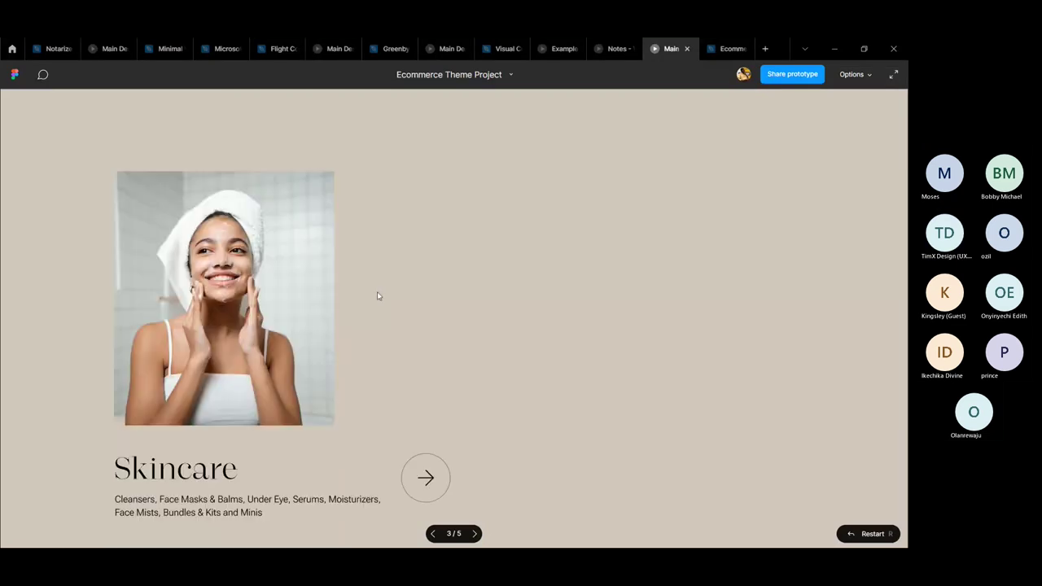
pyautogui.scroll(-4, 282, 322)
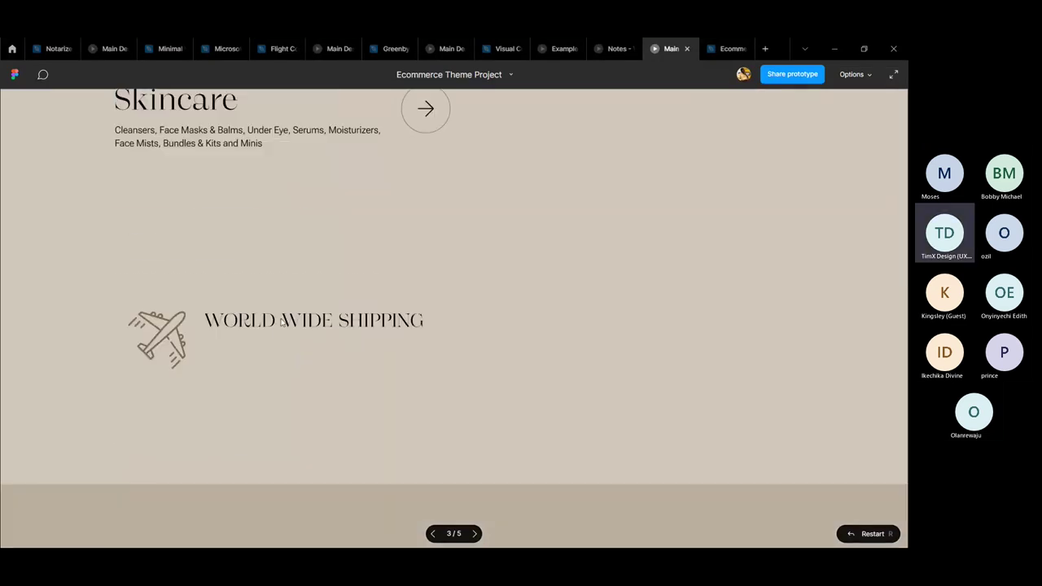
pyautogui.scroll(-6, 281, 322)
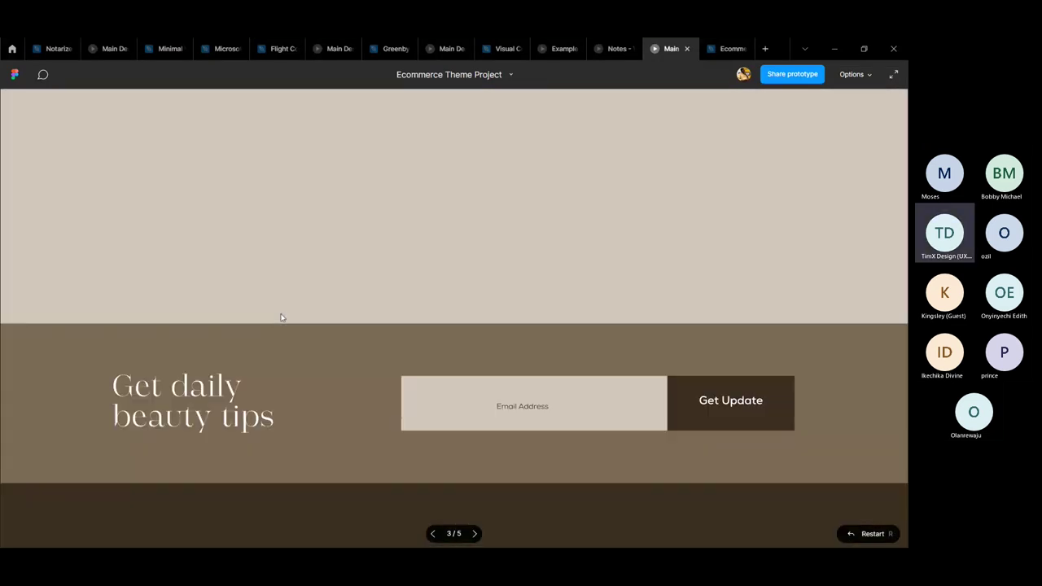
pyautogui.scroll(-3, 281, 318)
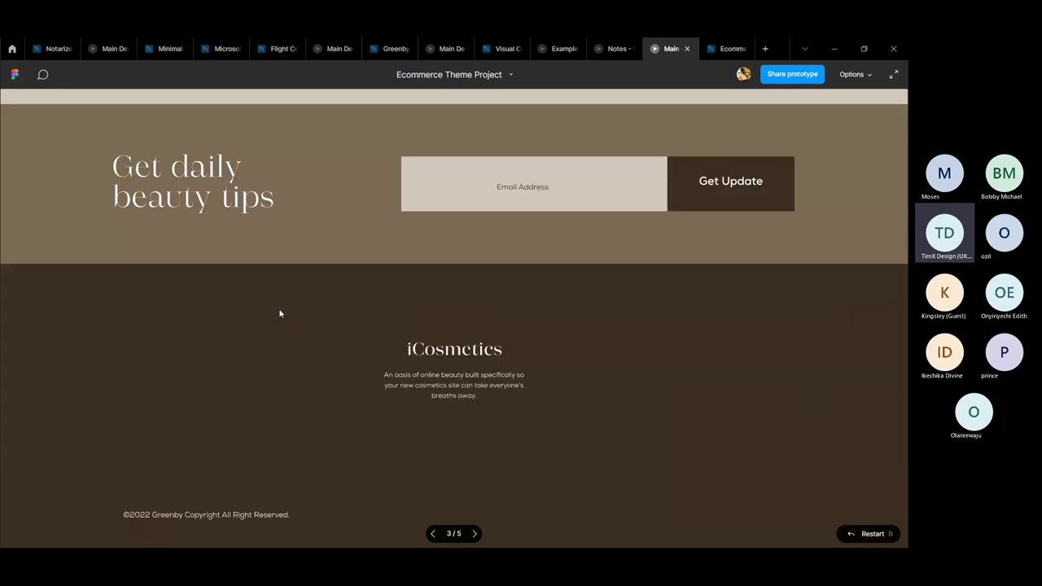
pyautogui.scroll(7, 279, 308)
pyautogui.scroll(2, 279, 307)
pyautogui.scroll(-4, 280, 306)
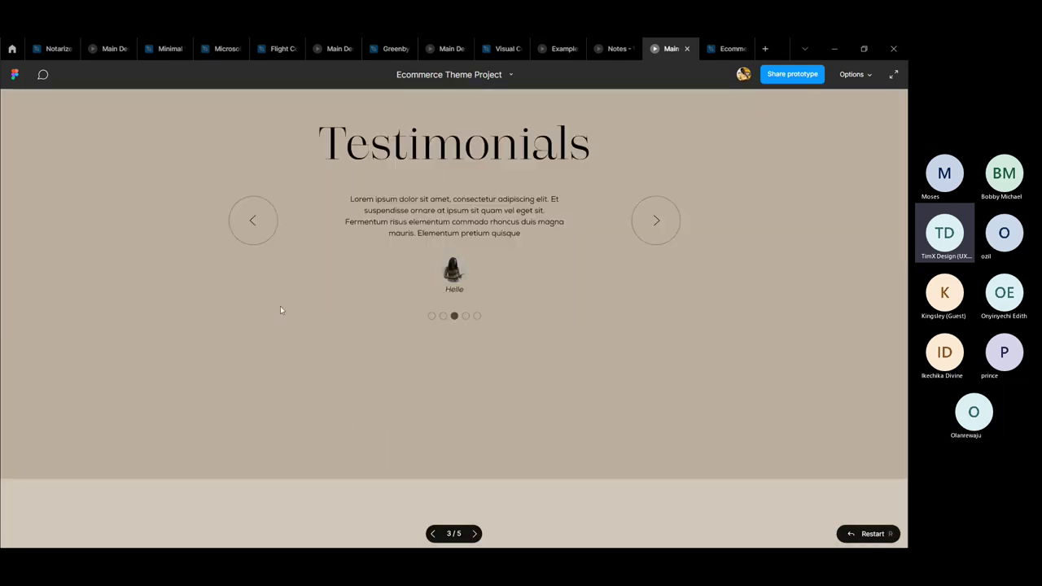
pyautogui.scroll(5, 279, 304)
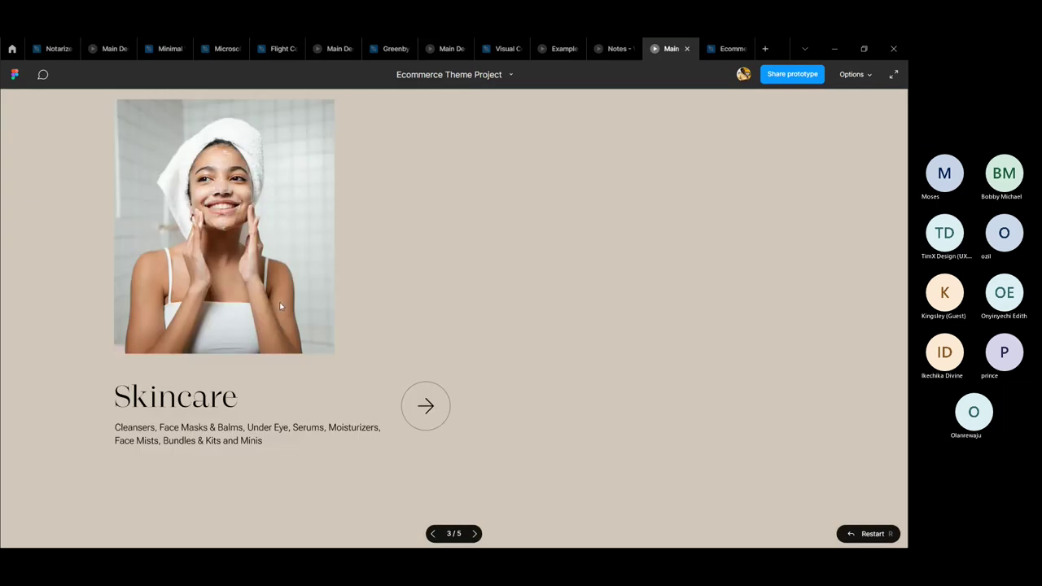
pyautogui.scroll(8, 279, 304)
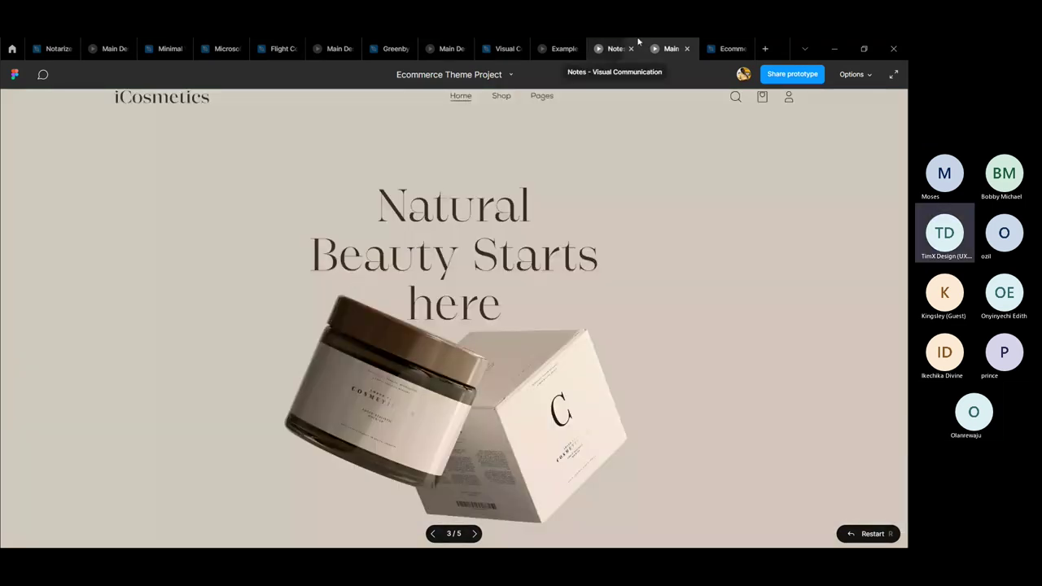
pyautogui.click(728, 49)
pyautogui.moveTo(350, 221); pyautogui.dragTo(540, 195)
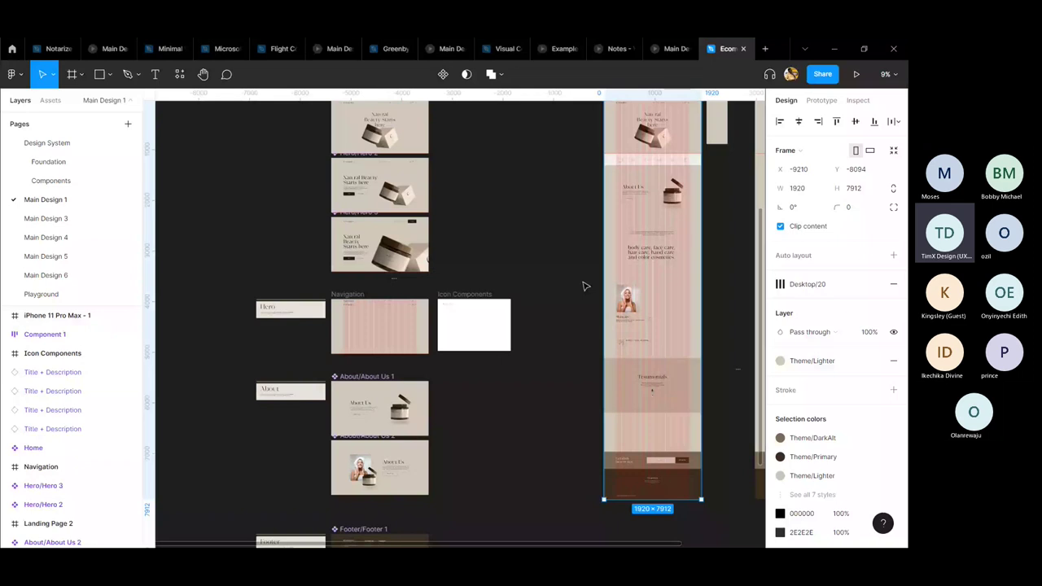
# - Select the Hero 3 design and try the prototype's scaling options before returning to the design file
pyautogui.click(379, 244)
pyautogui.click(856, 74)
pyautogui.click(852, 74)
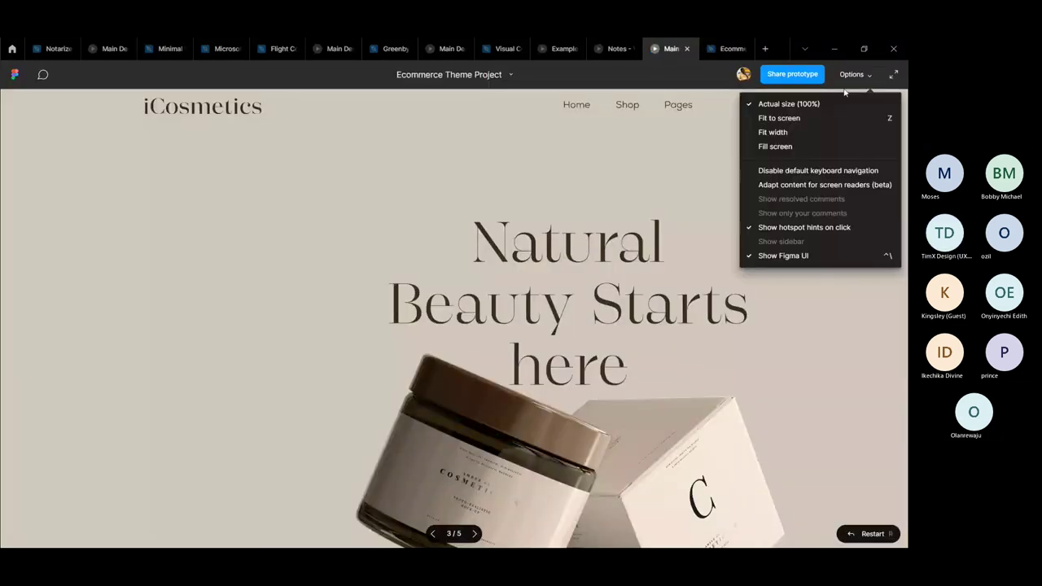
pyautogui.click(769, 114)
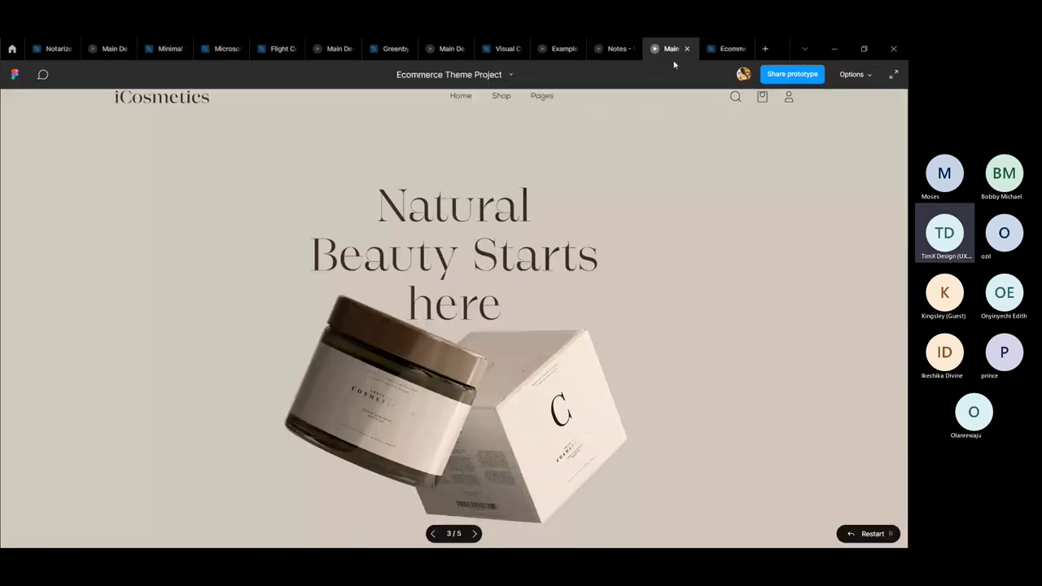
pyautogui.click(618, 48)
pyautogui.click(718, 48)
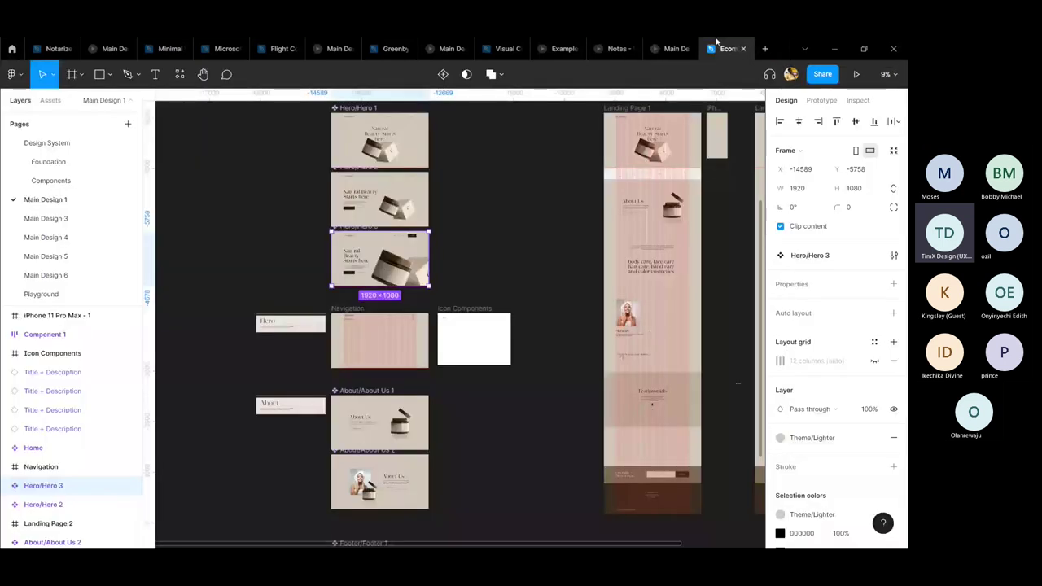
# - Swap Landing Page 1's hero to Hero 3, preview it at Fit width, then check Hero 2
pyautogui.click(821, 402)
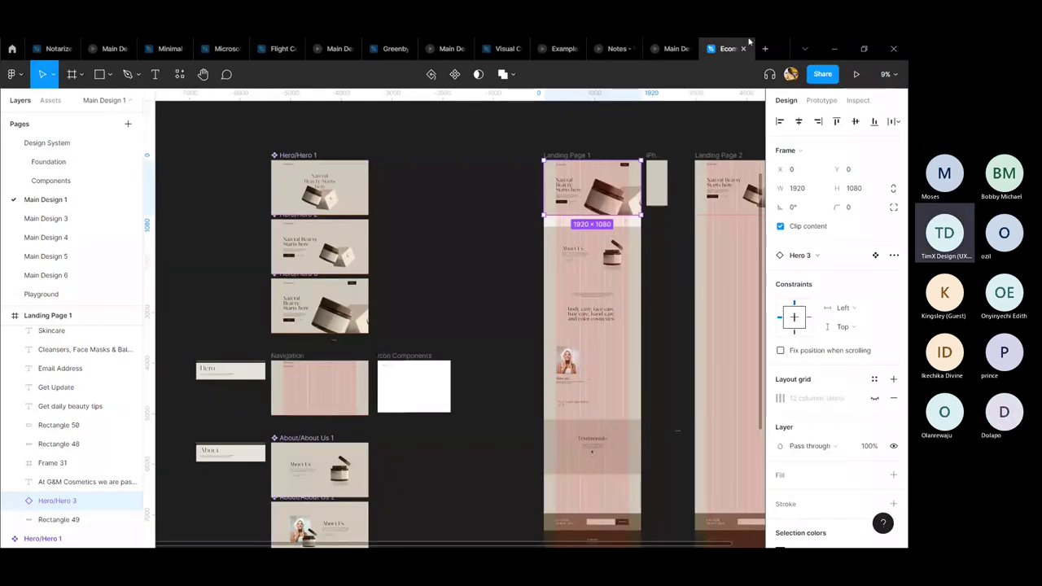
pyautogui.click(676, 48)
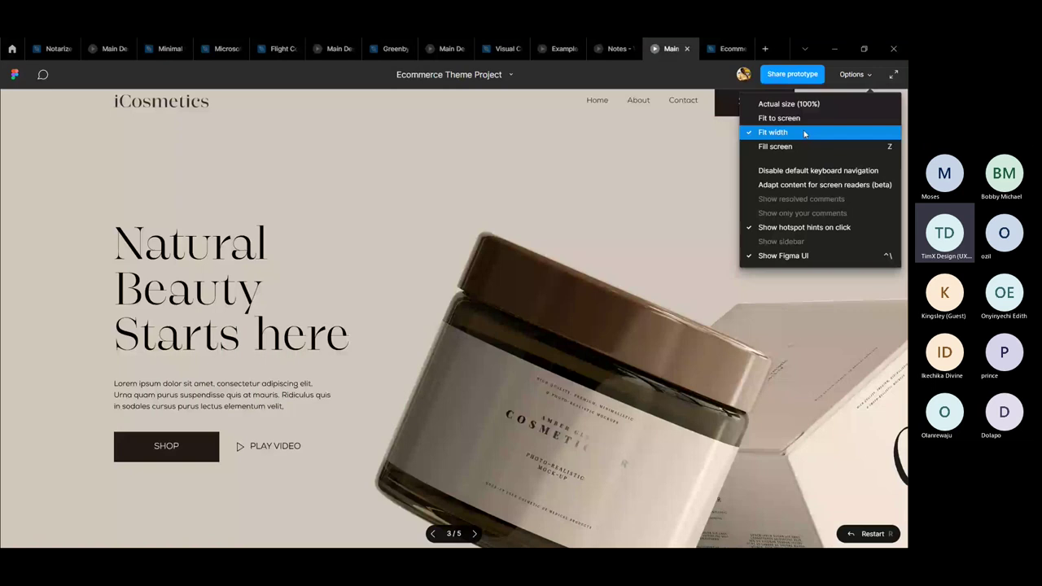
pyautogui.click(783, 256)
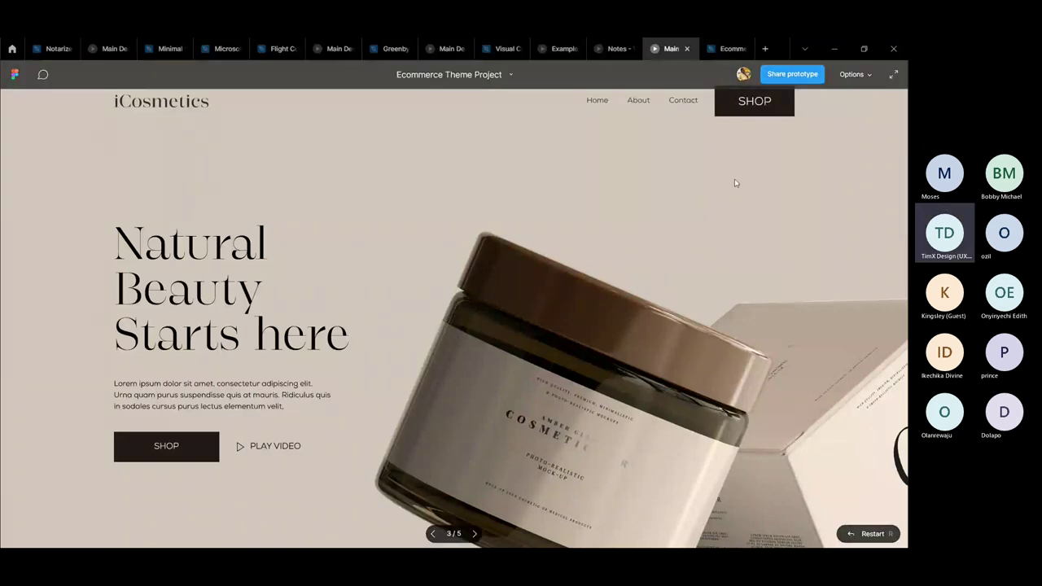
pyautogui.scroll(-6, 735, 182)
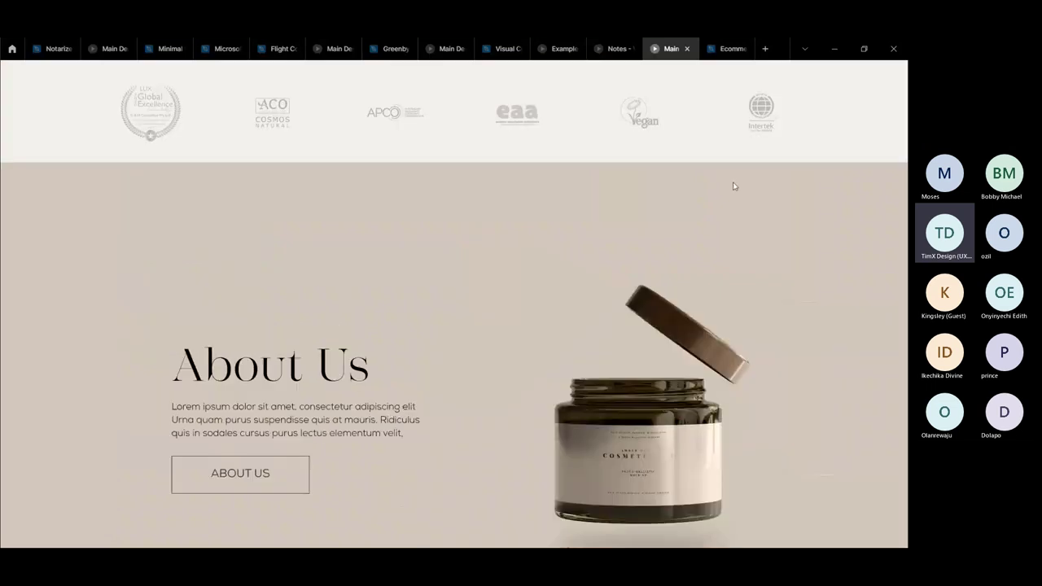
pyautogui.scroll(4, 735, 186)
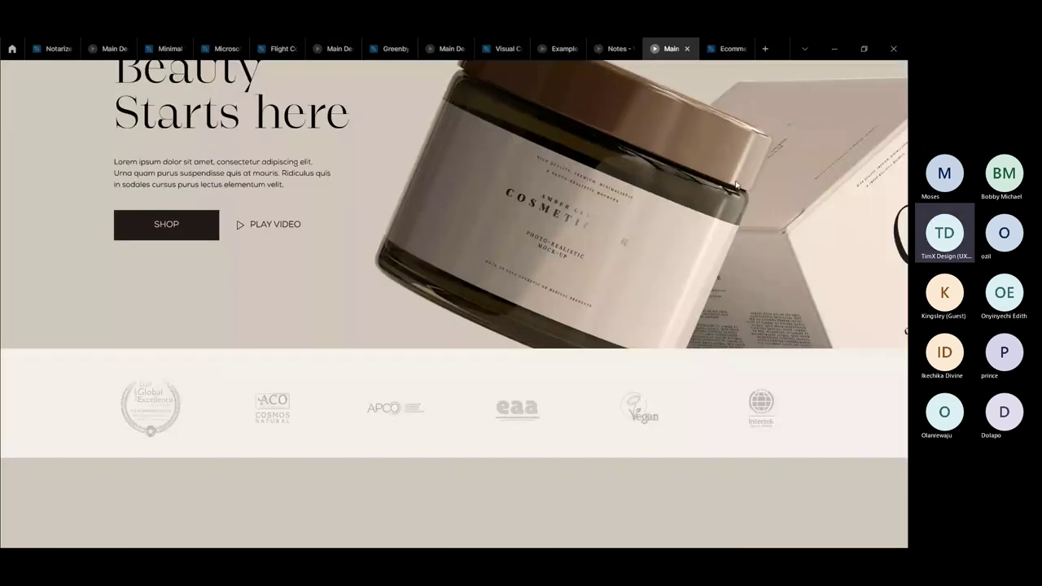
pyautogui.hotkey('ctrl', 'Tab')
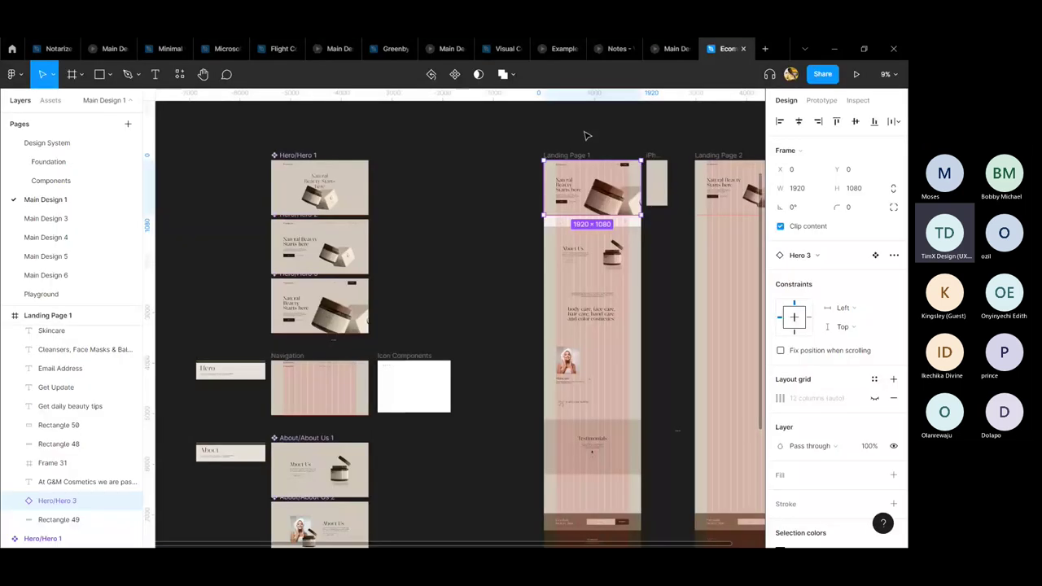
pyautogui.click(356, 252)
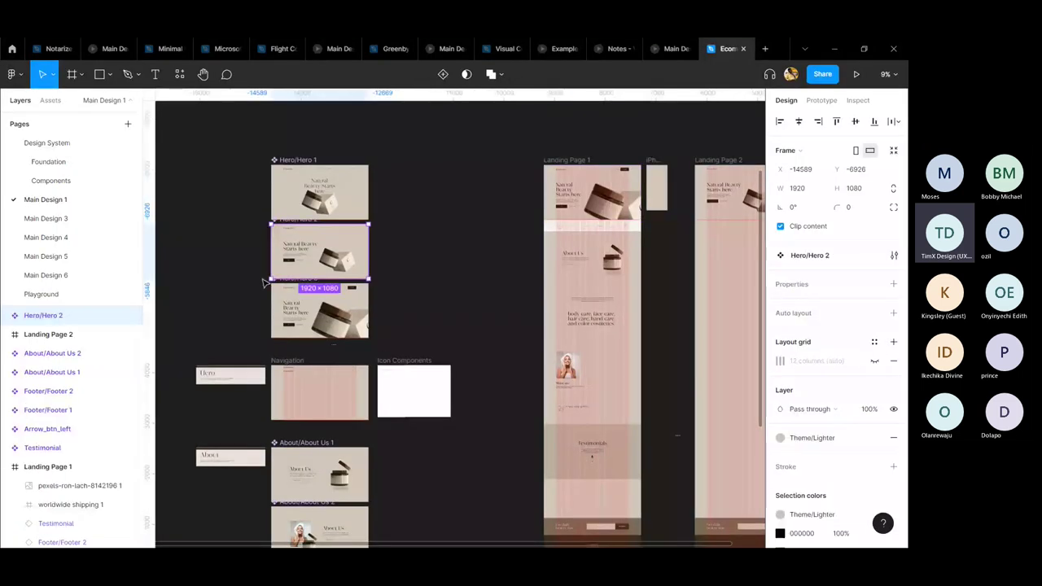
pyautogui.click(664, 49)
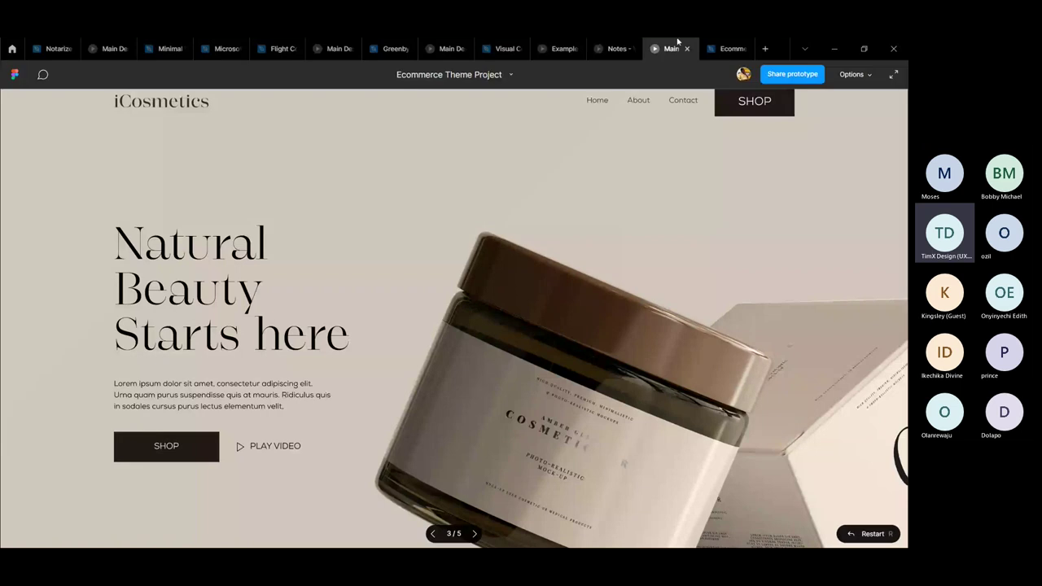
# - Move from the Ecommerce design file to the Visual Communication prototype's 'What is Hierarchy?' slides
pyautogui.hotkey('ctrl', 'Tab')
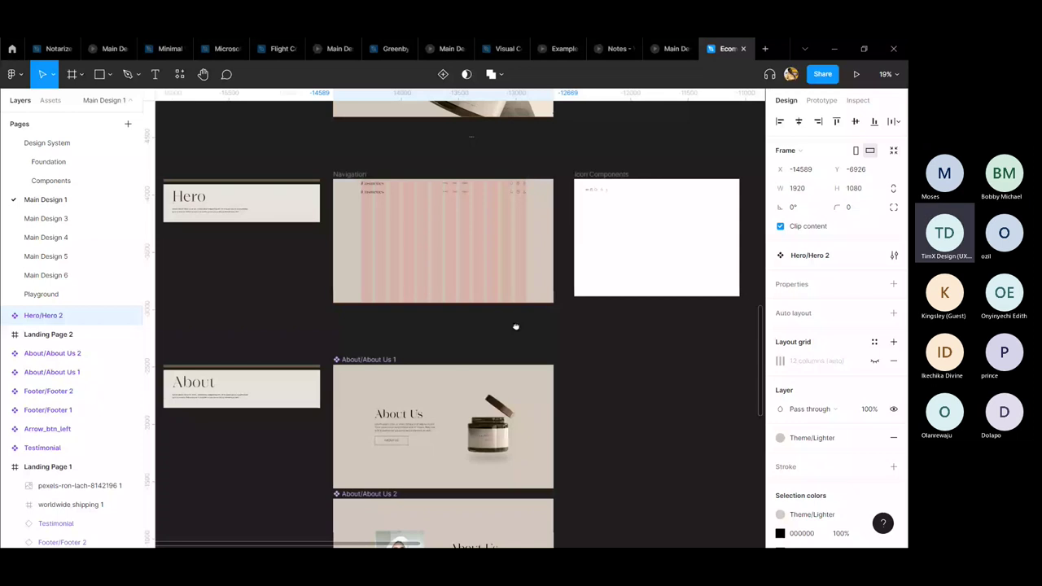
pyautogui.scroll(-3, 515, 327)
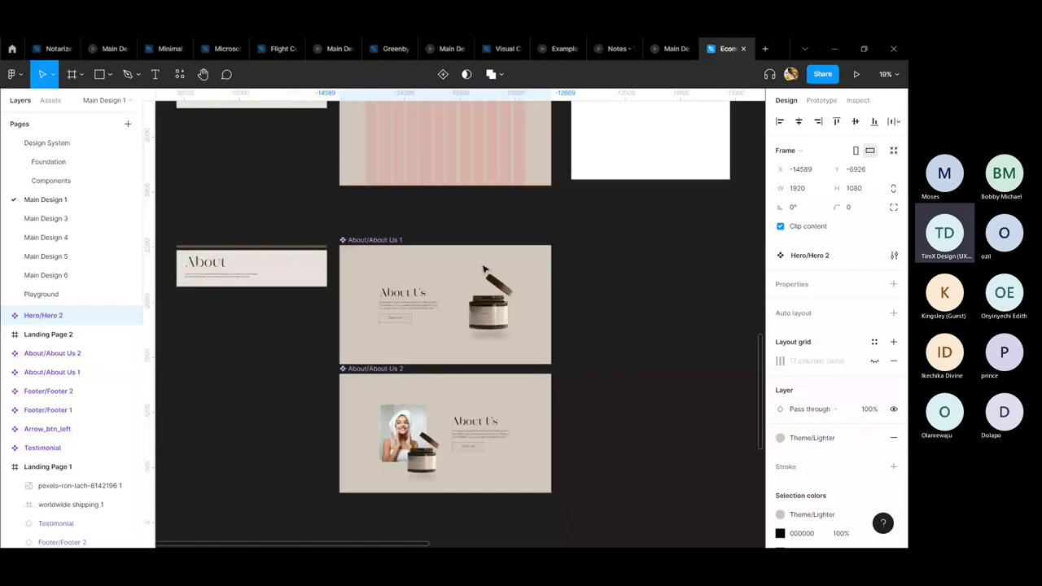
pyautogui.hotkey('ctrl', 'shift', 'Tab')
pyautogui.click(562, 49)
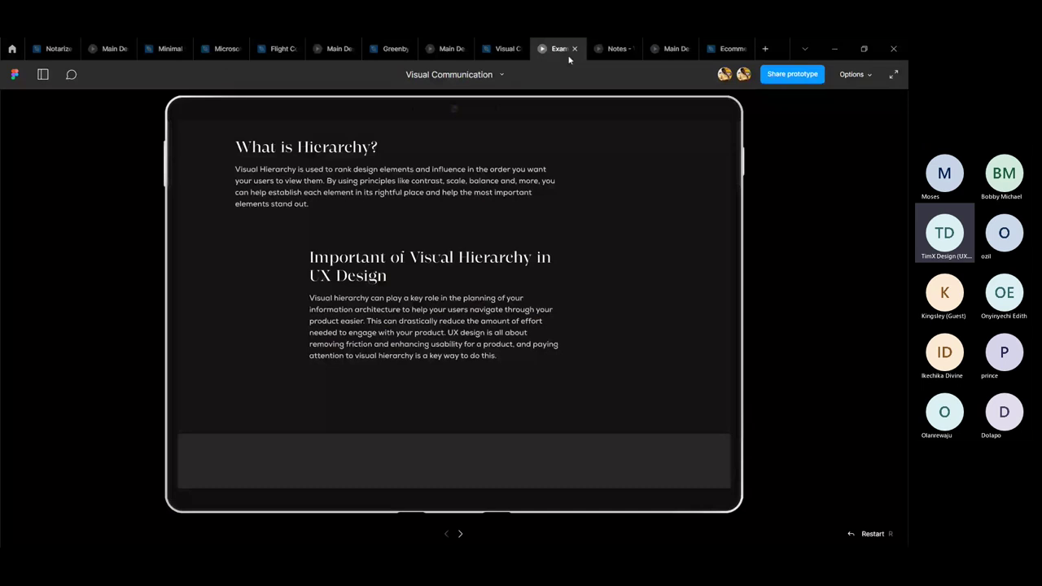
# - Set the 'What is Hierarchy?' body paragraph's font size to 16
pyautogui.hotkey('ctrl', 'shift', 'Tab')
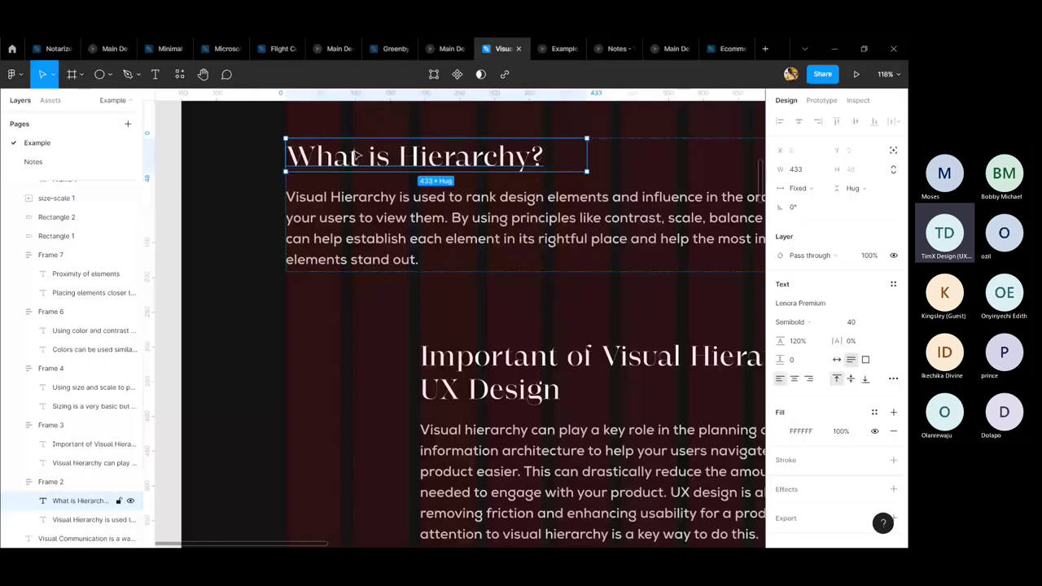
pyautogui.click(448, 227)
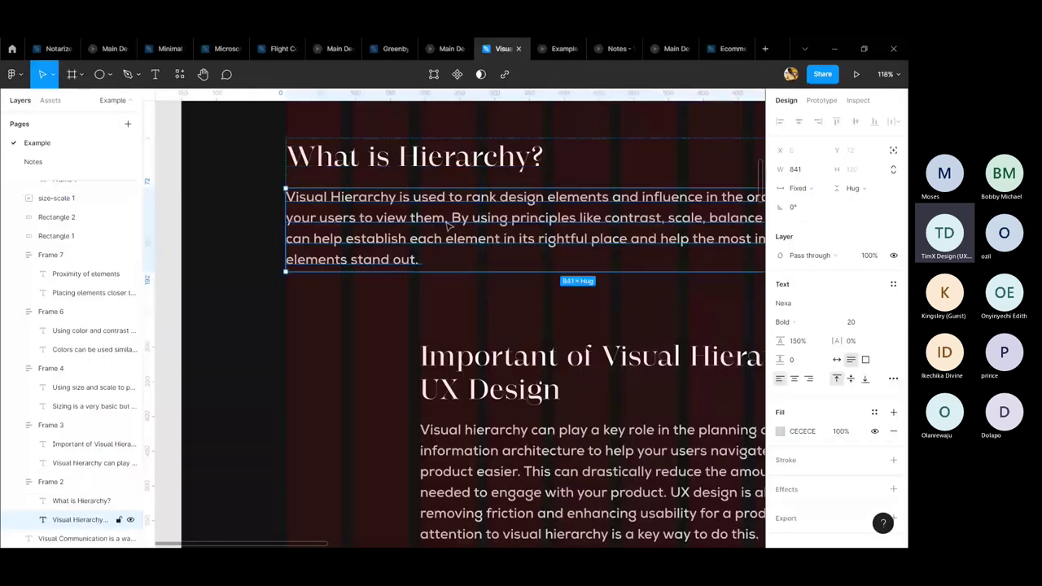
pyautogui.click(868, 325)
pyautogui.write('16')
pyautogui.press('Return')
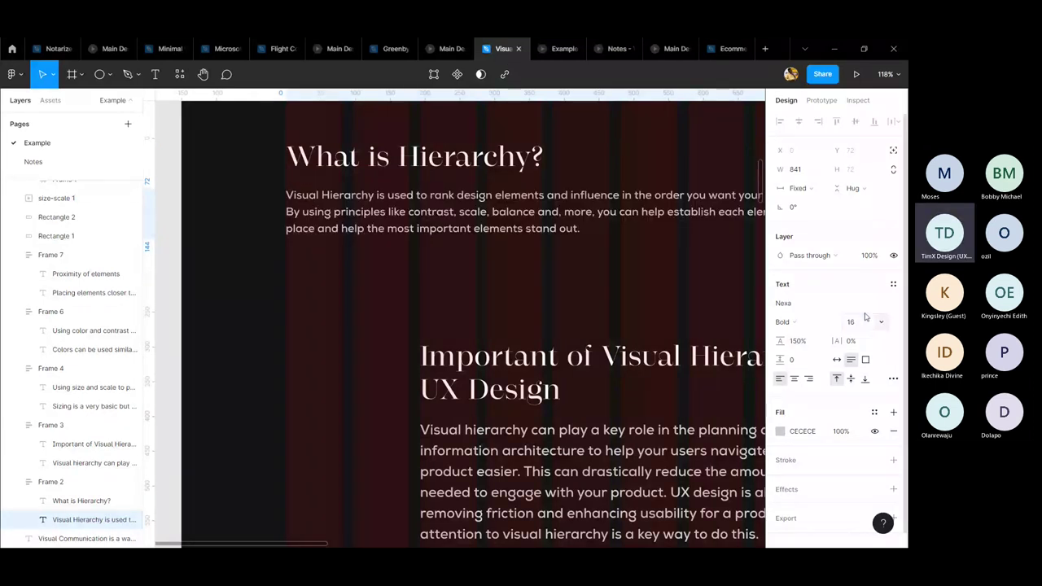
pyautogui.hscroll(3, 461, 398)
pyautogui.scroll(1, 461, 397)
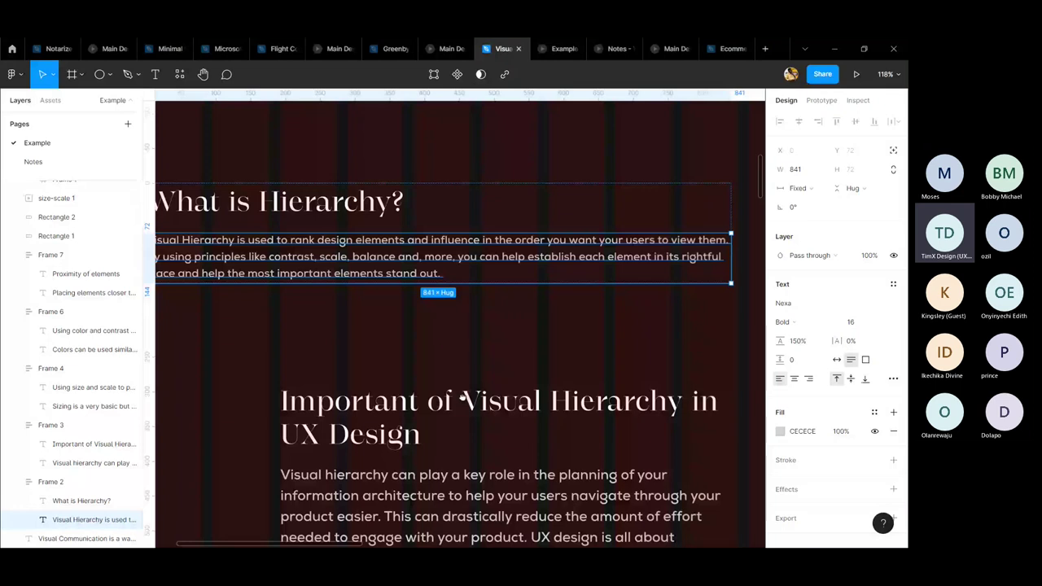
# - Preview the size-16 paragraph in the prototype, then reselect it inside Frame 2 in the editor
pyautogui.hotkey('ctrl', 'Tab')
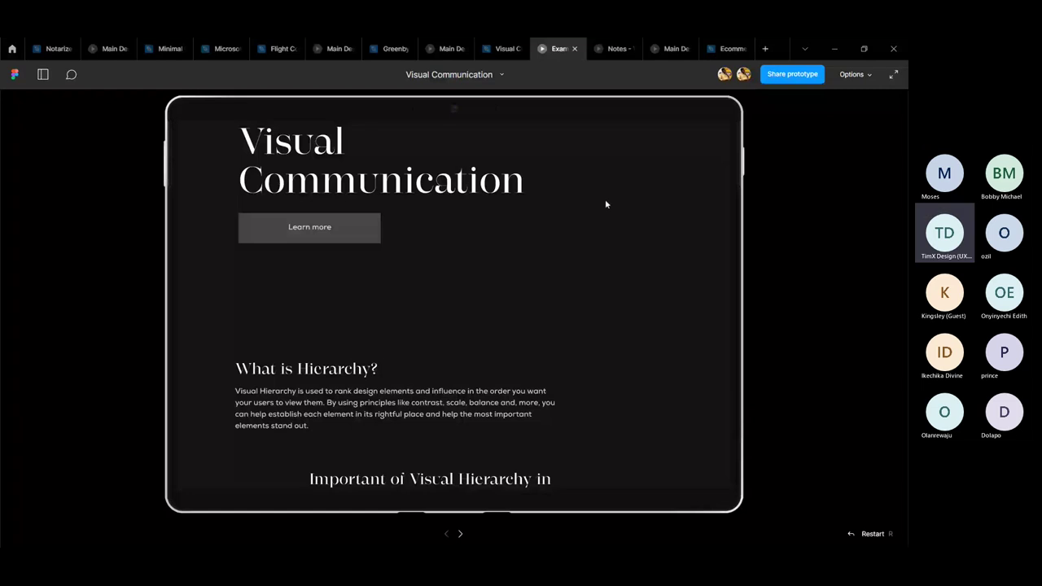
pyautogui.hotkey('ctrl', 'shift', 'Tab')
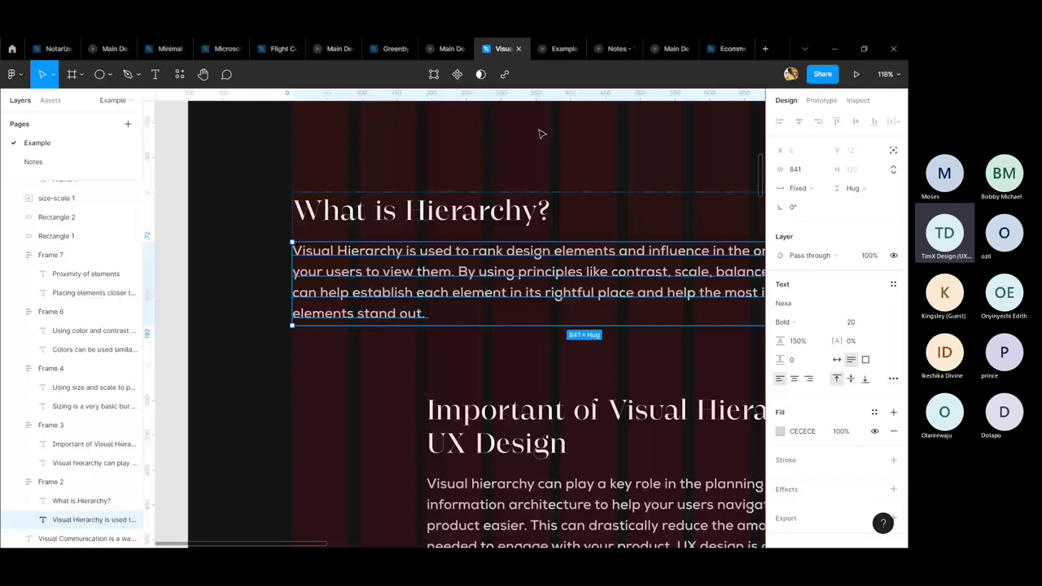
pyautogui.press('Escape')
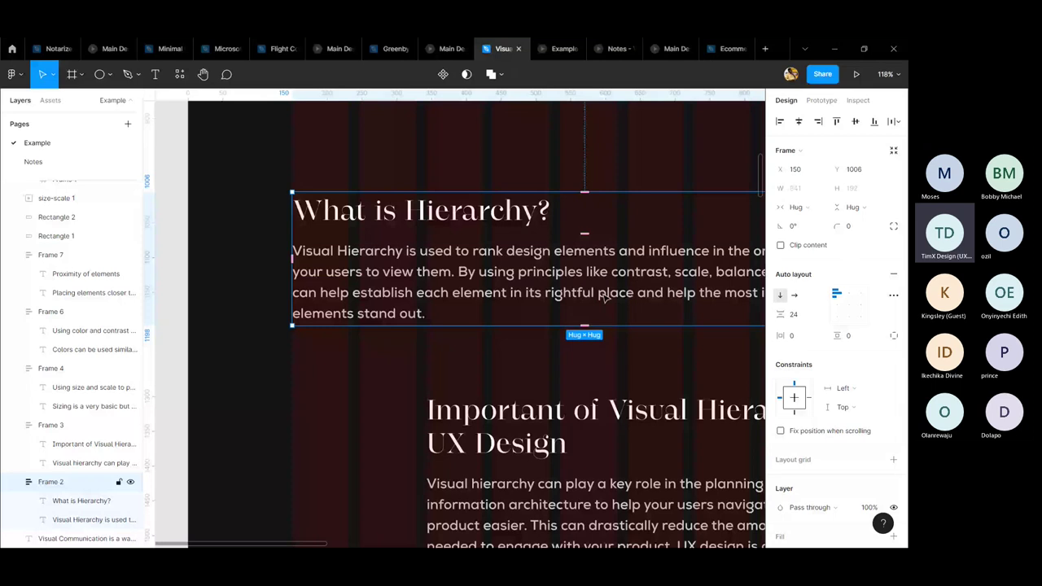
pyautogui.click(510, 279)
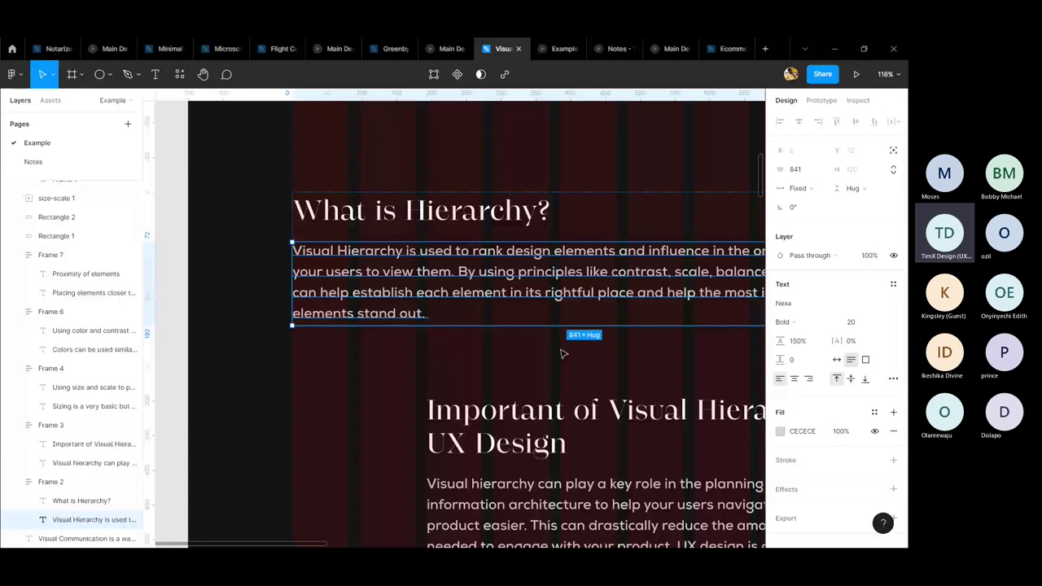
# - Select the What is Hierarchy? heading, then Frame 8 holding Visual Communication and Learn more
pyautogui.scroll(-5, 561, 354)
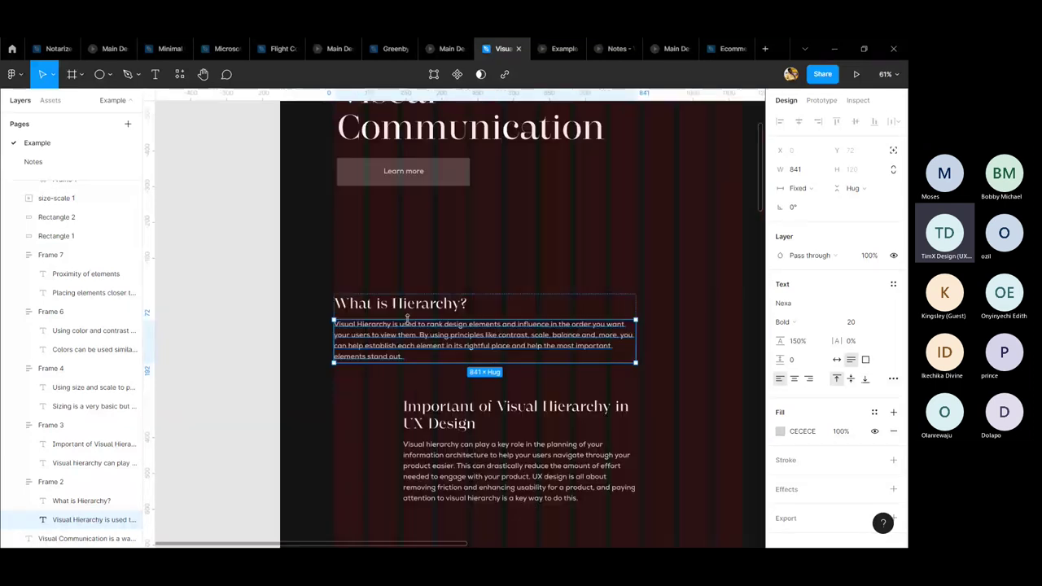
pyautogui.click(411, 309)
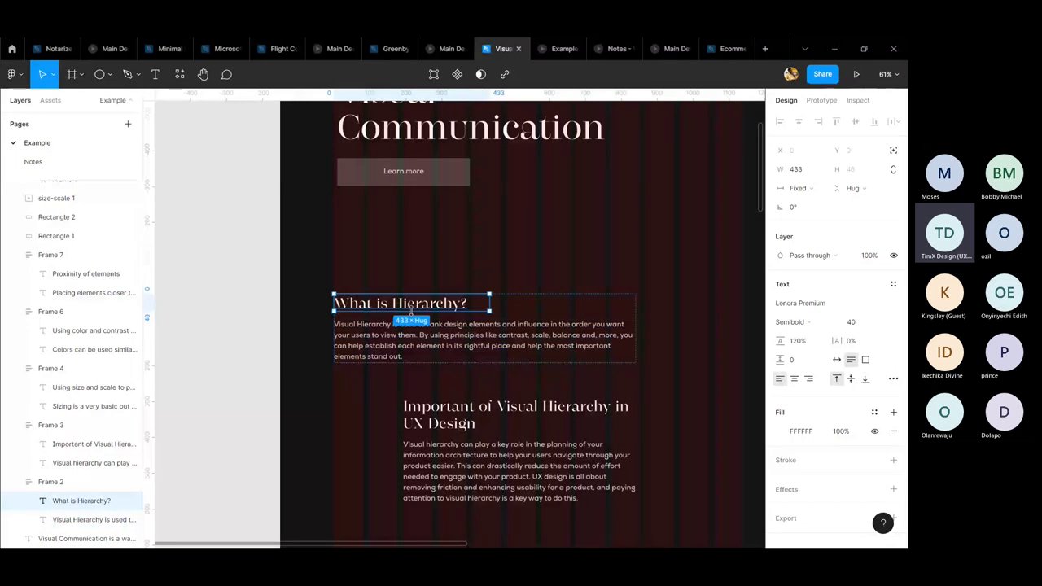
pyautogui.scroll(3, 439, 280)
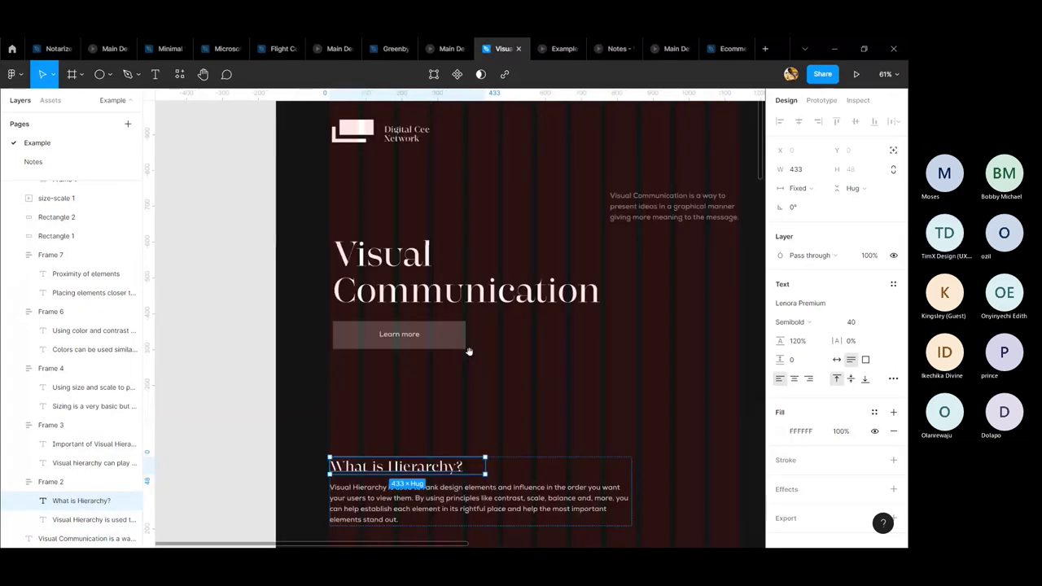
pyautogui.click(461, 342)
# - Scroll down to the Some Visual Hierarchy Principles section and pick the Ellipse tool (O)
pyautogui.scroll(-3, 326, 244)
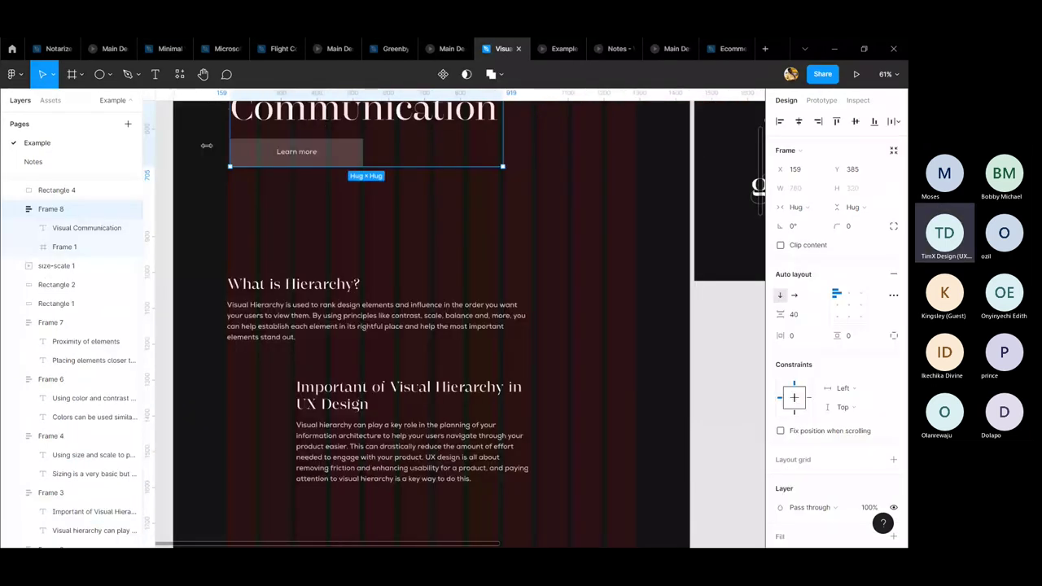
pyautogui.scroll(-5, 326, 245)
pyautogui.hscroll(-2, 326, 245)
pyautogui.press('o')
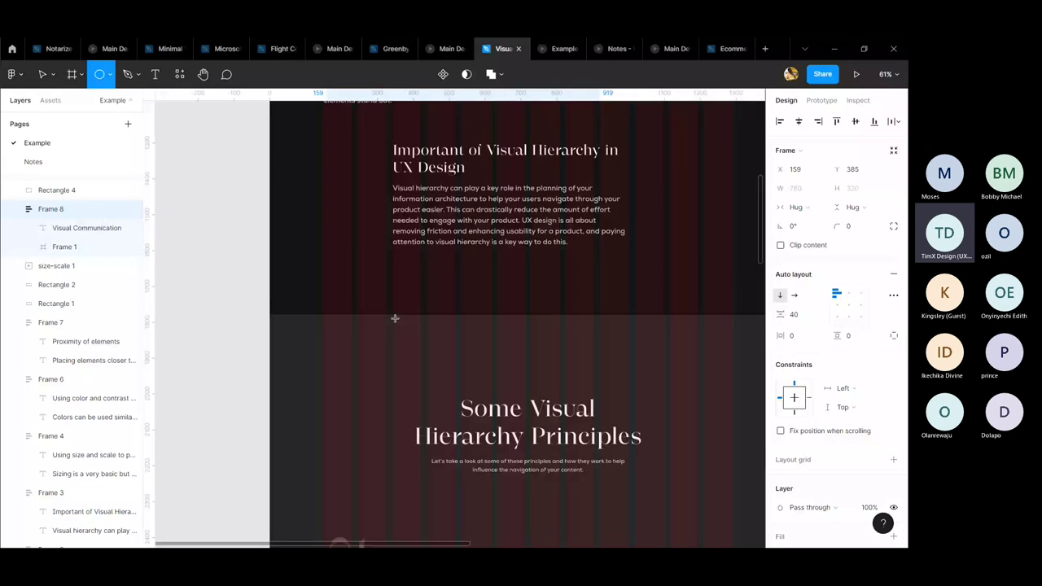
# - Draw a circle below the UX Design paragraph and resize it to 32 px using 8*4
pyautogui.moveTo(367, 269); pyautogui.dragTo(492, 387)
pyautogui.scroll(3, 395, 279)
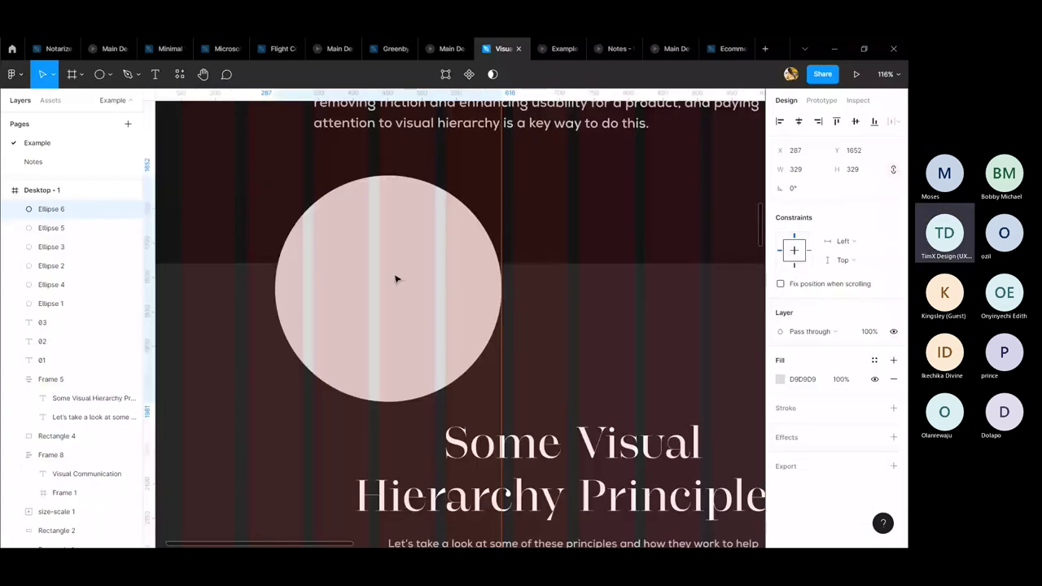
pyautogui.moveTo(395, 279); pyautogui.dragTo(448, 288)
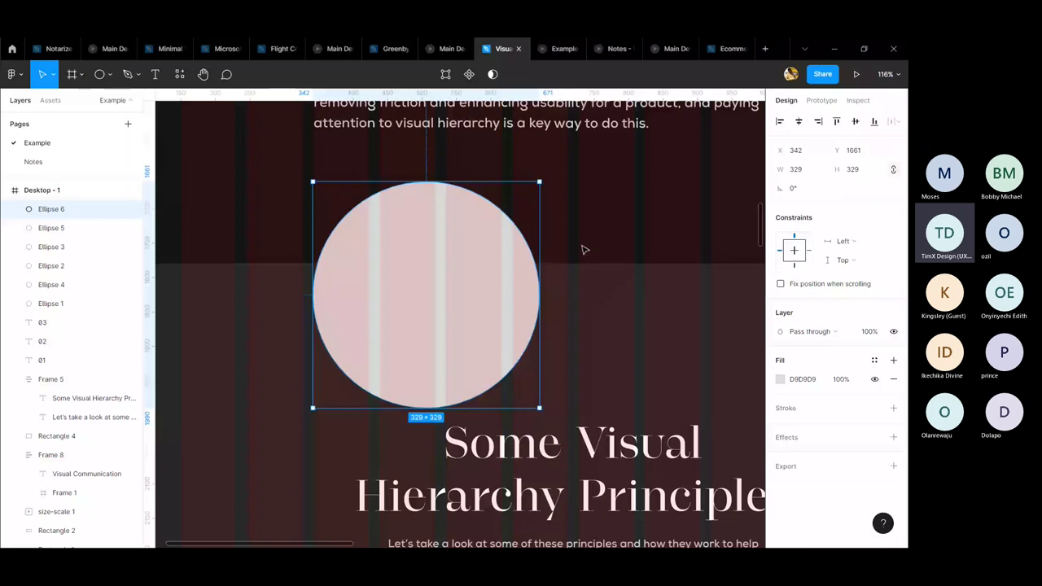
pyautogui.moveTo(839, 169); pyautogui.dragTo(870, 168)
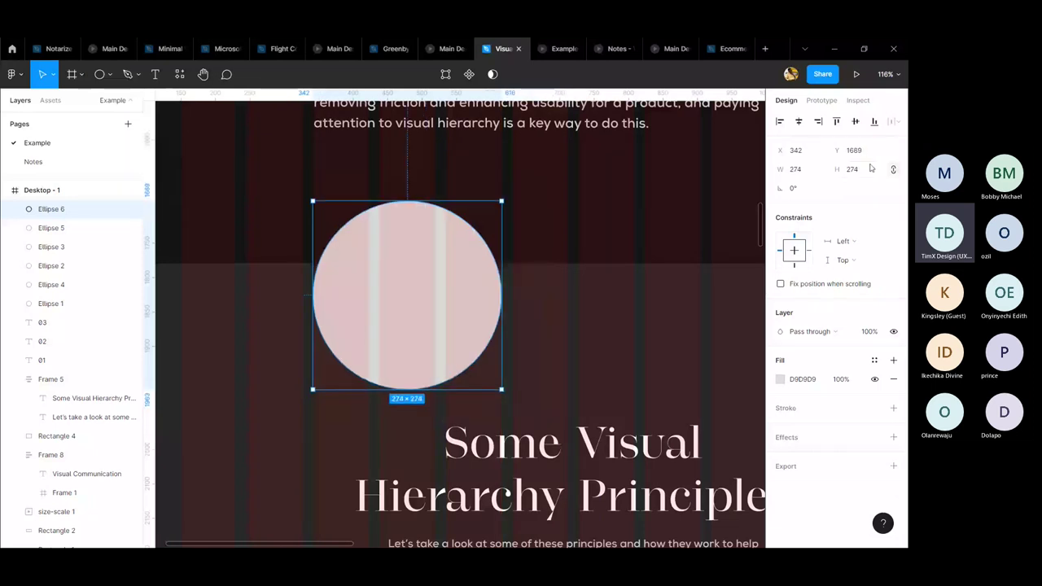
pyautogui.click(850, 169)
pyautogui.write('8*')
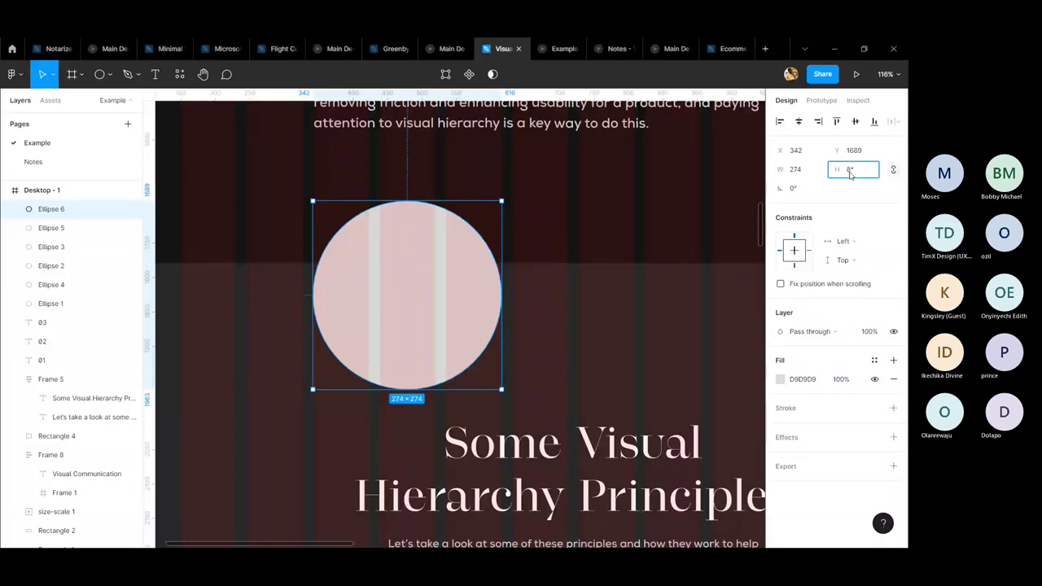
pyautogui.write('4')
pyautogui.press('BackSpace')
pyautogui.write('5')
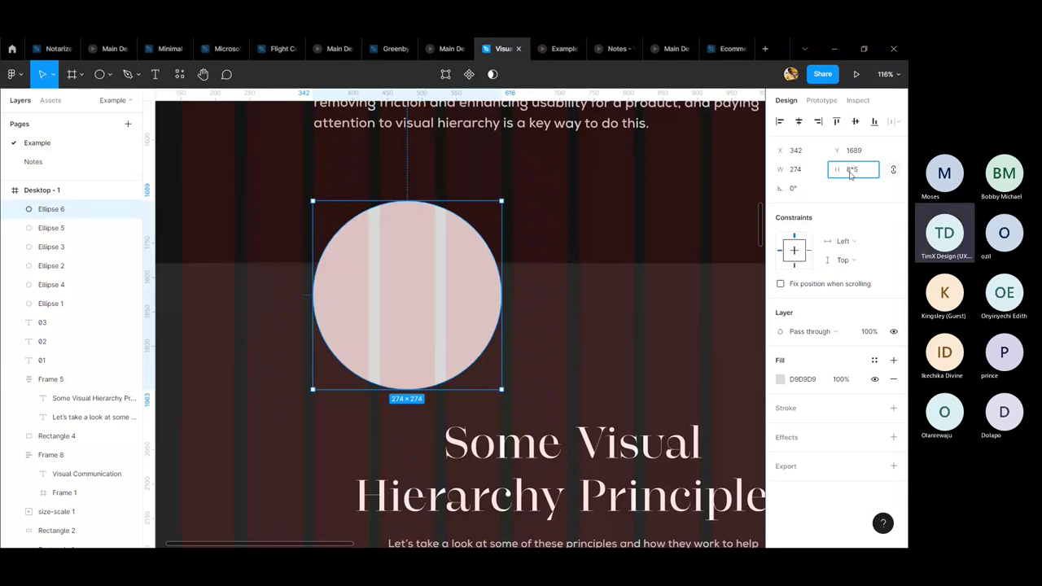
pyautogui.press('Return')
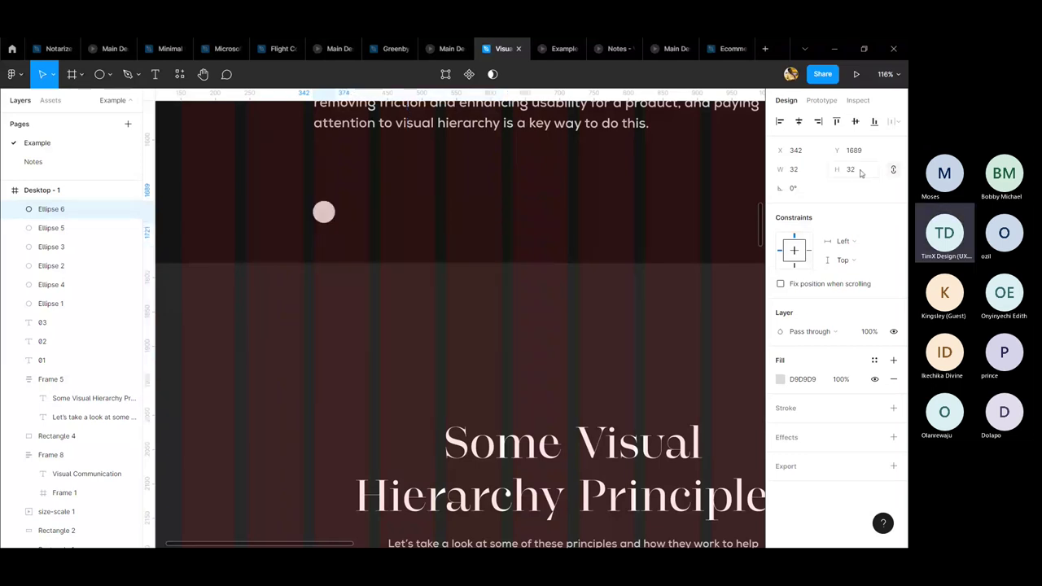
# - Grow the circle through 56 and 64 to 72 × 72 px using additions in the height field
pyautogui.click(872, 176)
pyautogui.click(872, 176)
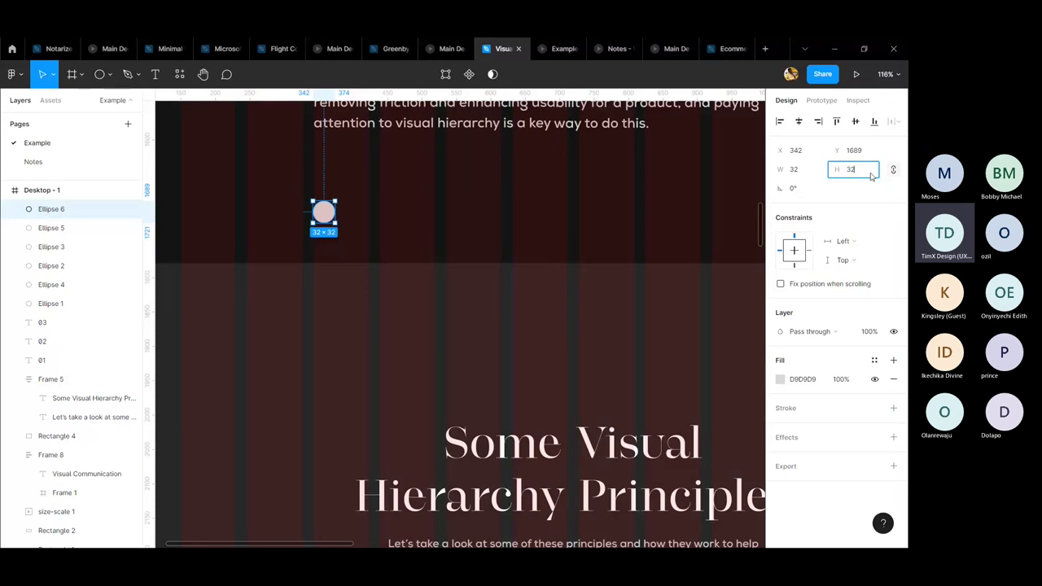
pyautogui.write('+8+8+8+')
pyautogui.press('Return')
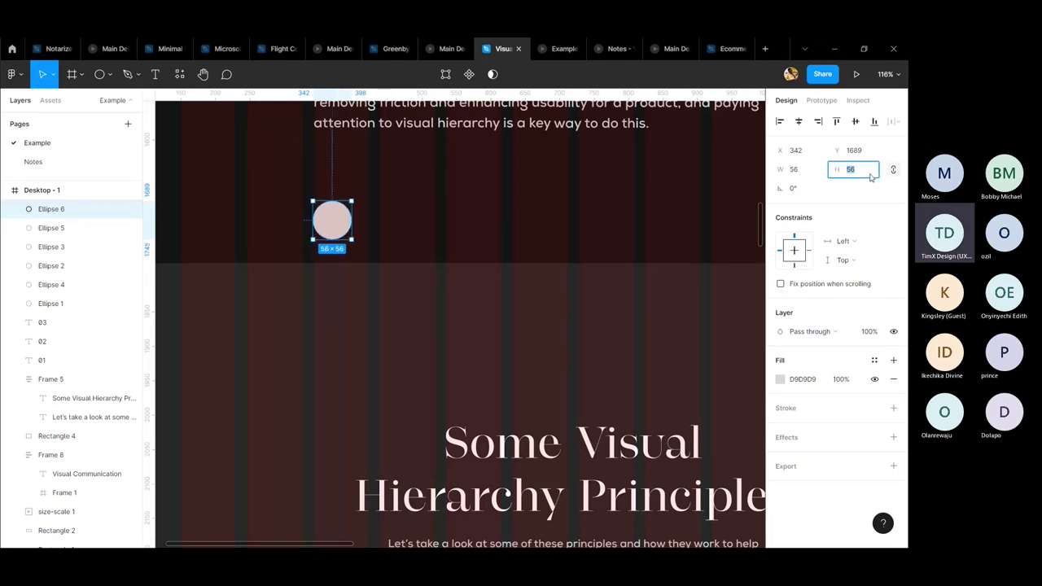
pyautogui.write('64')
pyautogui.press('Return')
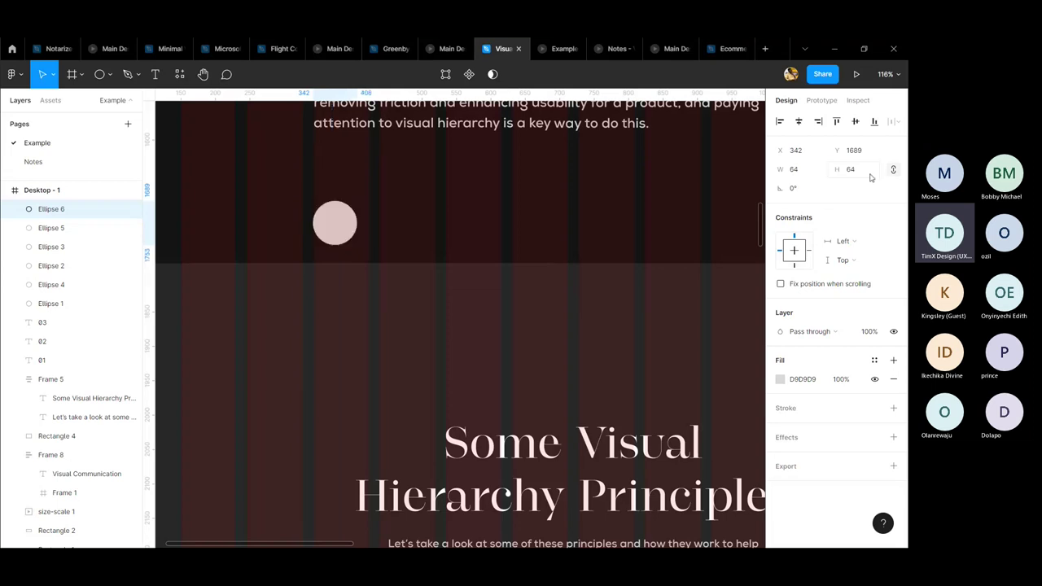
pyautogui.click(871, 177)
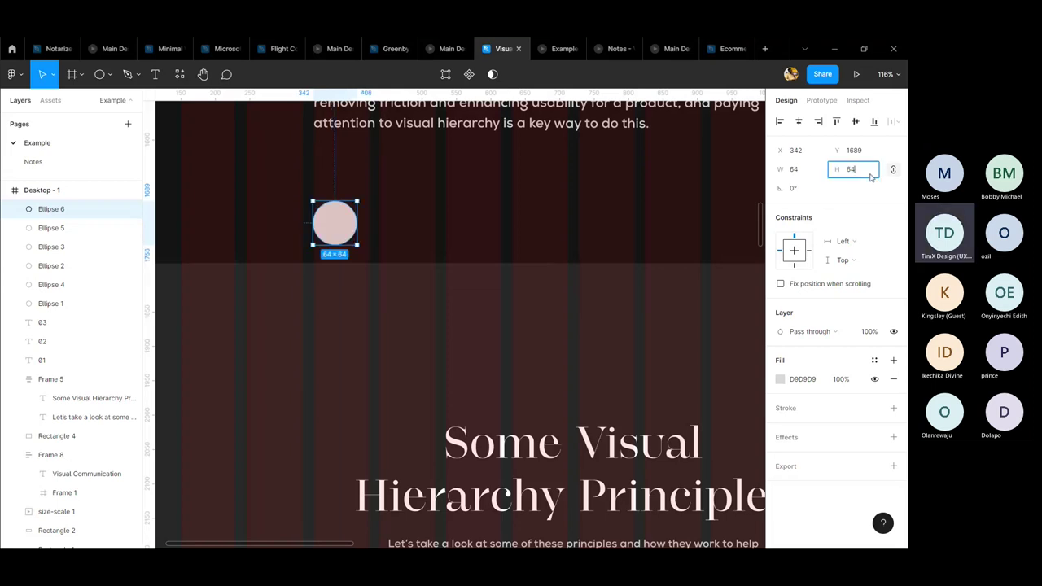
pyautogui.write('+8')
pyautogui.press('Return')
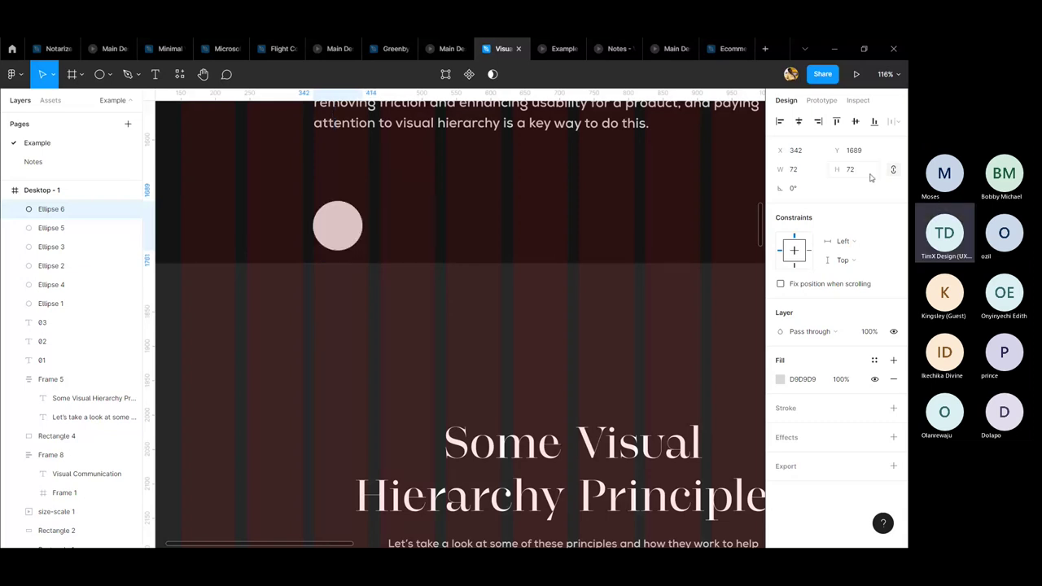
pyautogui.click(871, 177)
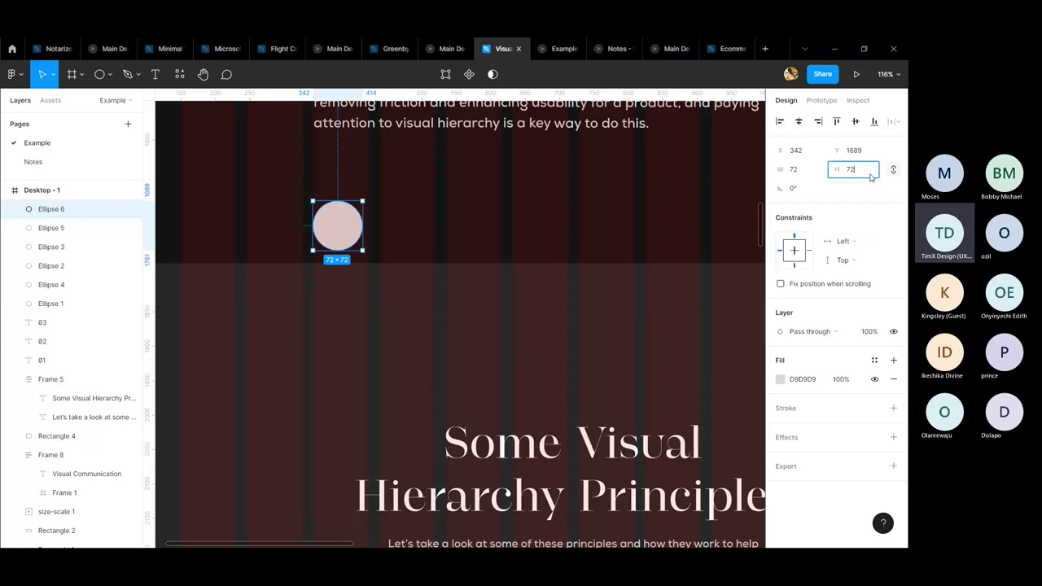
pyautogui.press('Escape')
# - Duplicate the circle, make the copy 32 × 32, and move it beside the 72 px circle
pyautogui.hotkey('shift', '2')
pyautogui.hotkey('ctrl', 'd')
pyautogui.click(864, 169)
pyautogui.write('32')
pyautogui.press('Return')
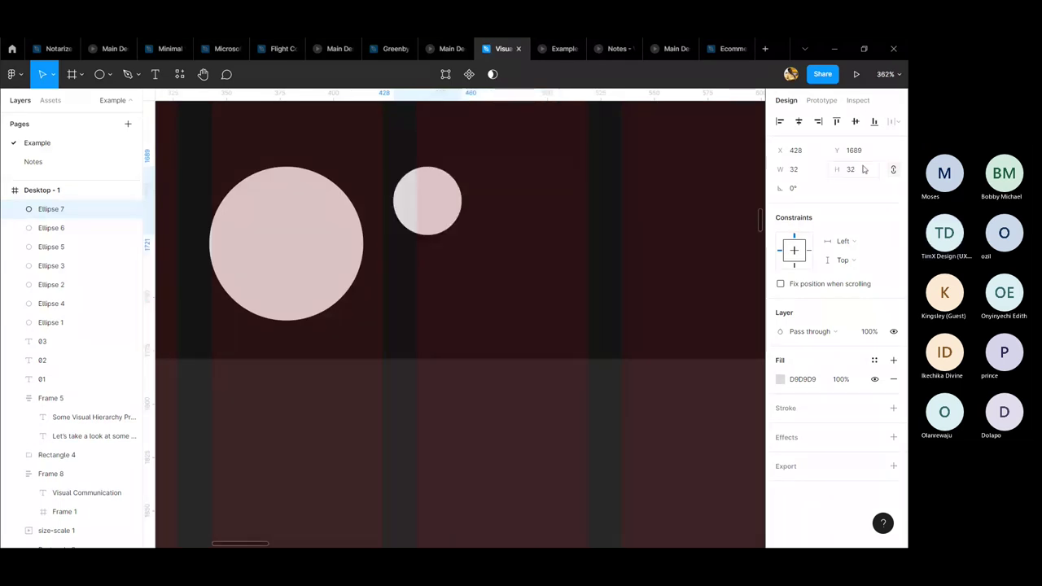
pyautogui.click(864, 168)
pyautogui.moveTo(460, 187); pyautogui.dragTo(461, 263)
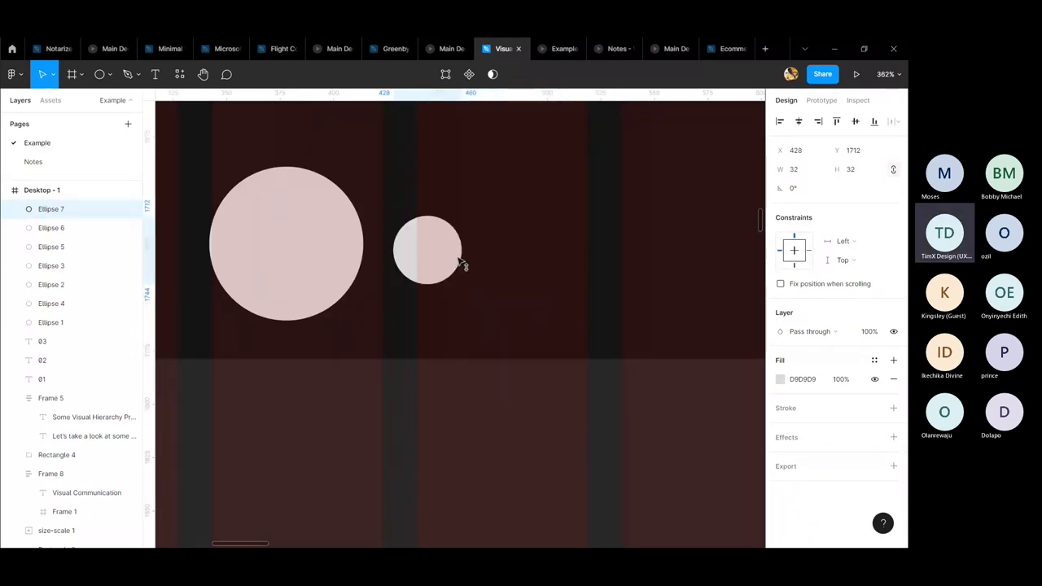
pyautogui.press('Escape')
pyautogui.scroll(-5, 378, 309)
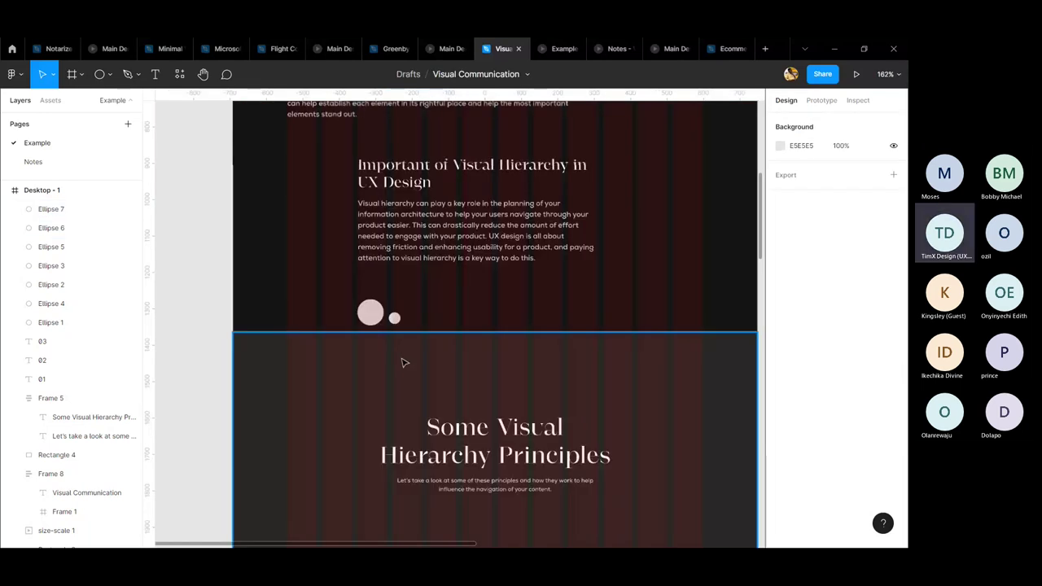
# - Measure the spacing between the body paragraph and the circles below it
pyautogui.scroll(-5, 420, 291)
pyautogui.scroll(3, 420, 290)
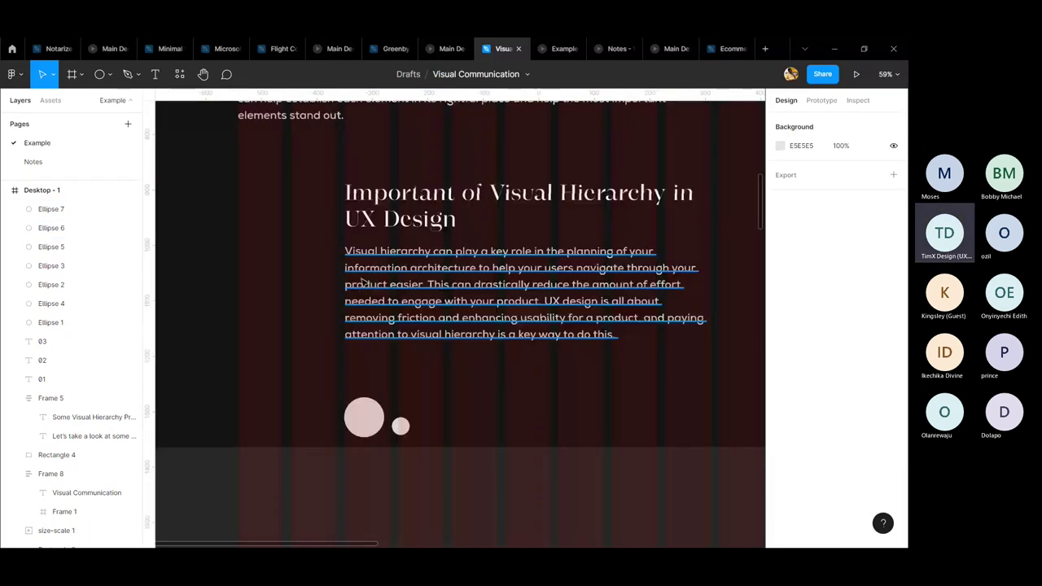
pyautogui.click(425, 213)
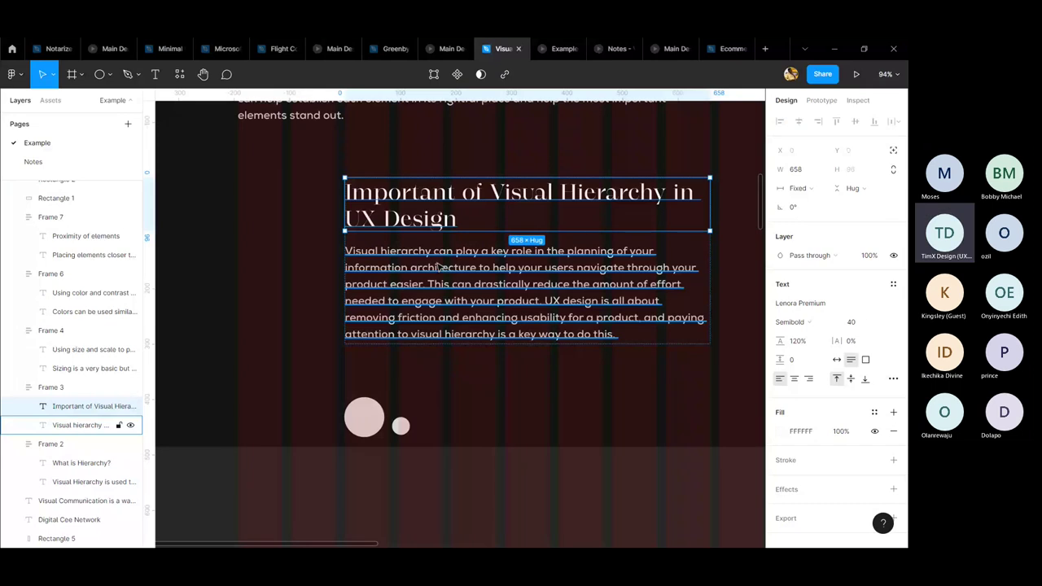
pyautogui.click(371, 257)
pyautogui.press('alt')
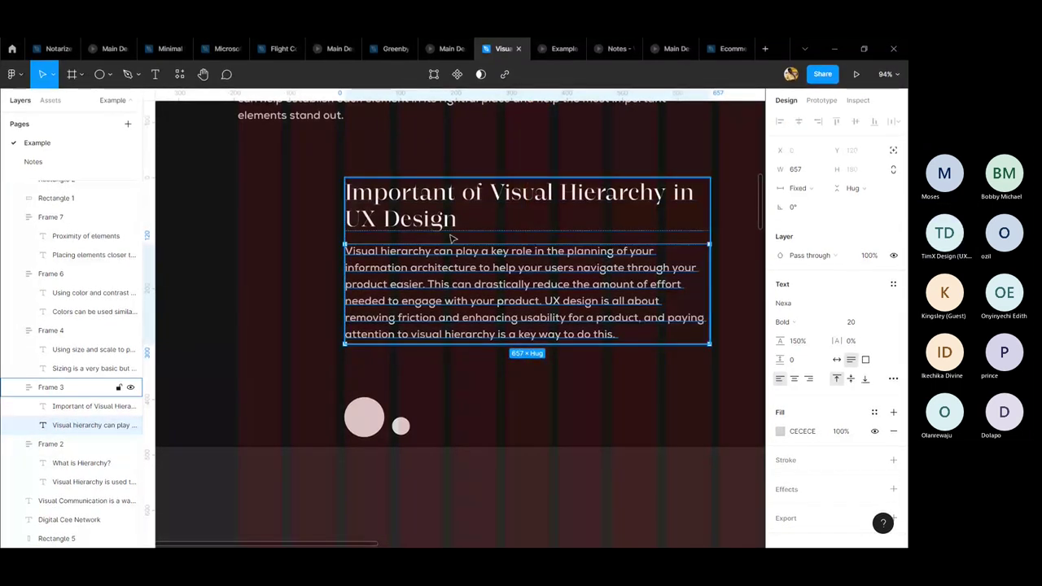
pyautogui.press('alt')
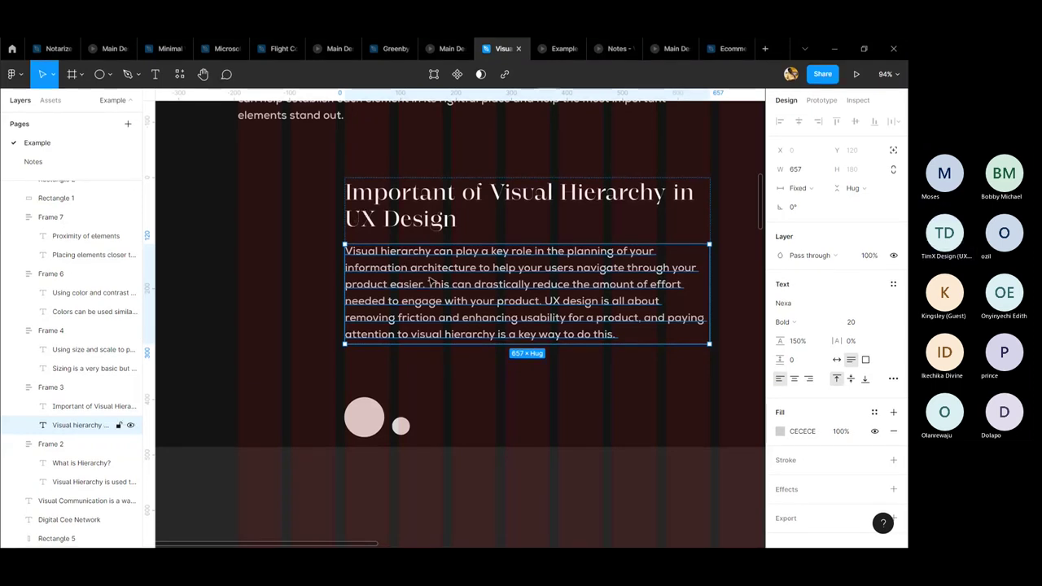
# - Enter and leave text editing on the 'Important of Visual Hierarchy in UX Design' title
pyautogui.click(405, 216)
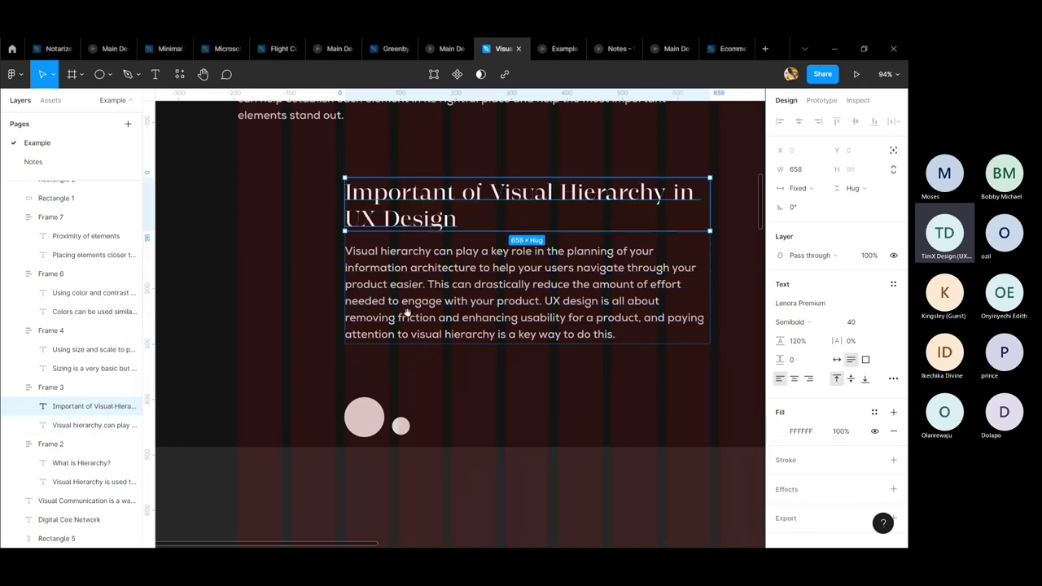
pyautogui.hscroll(2, 408, 312)
pyautogui.doubleClick(376, 236)
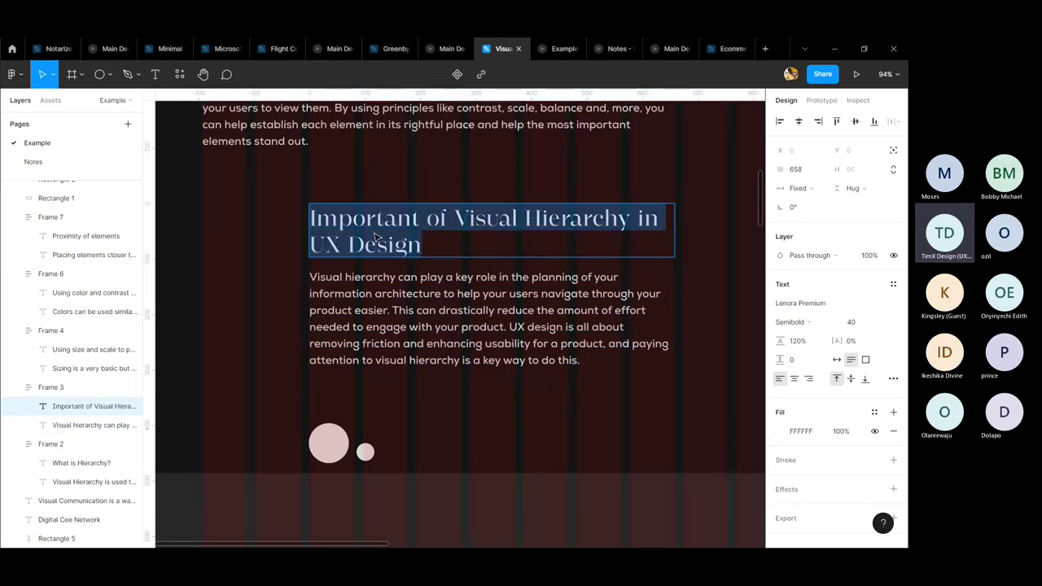
pyautogui.press('Escape')
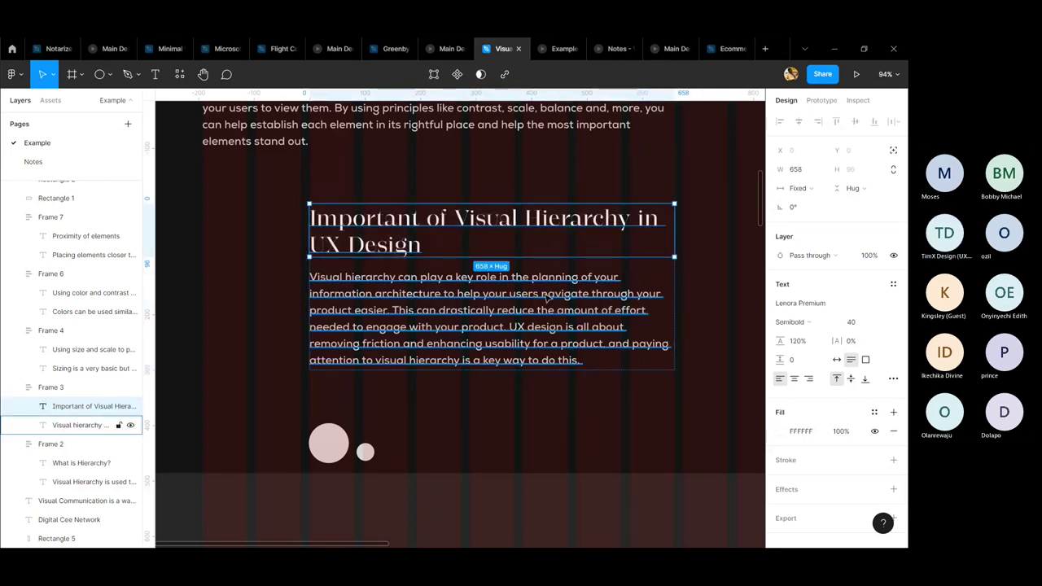
pyautogui.doubleClick(429, 233)
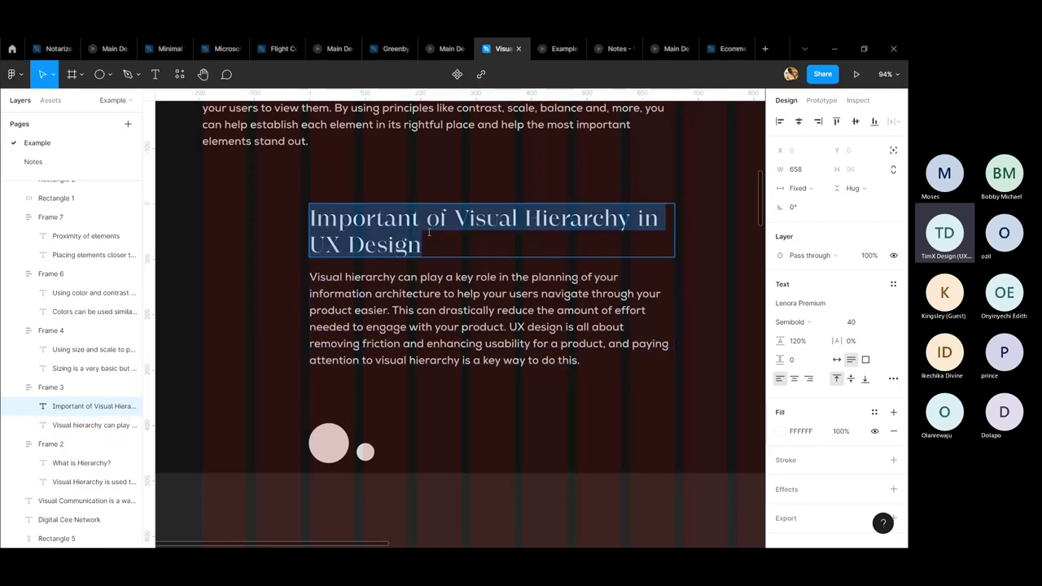
pyautogui.click(453, 291)
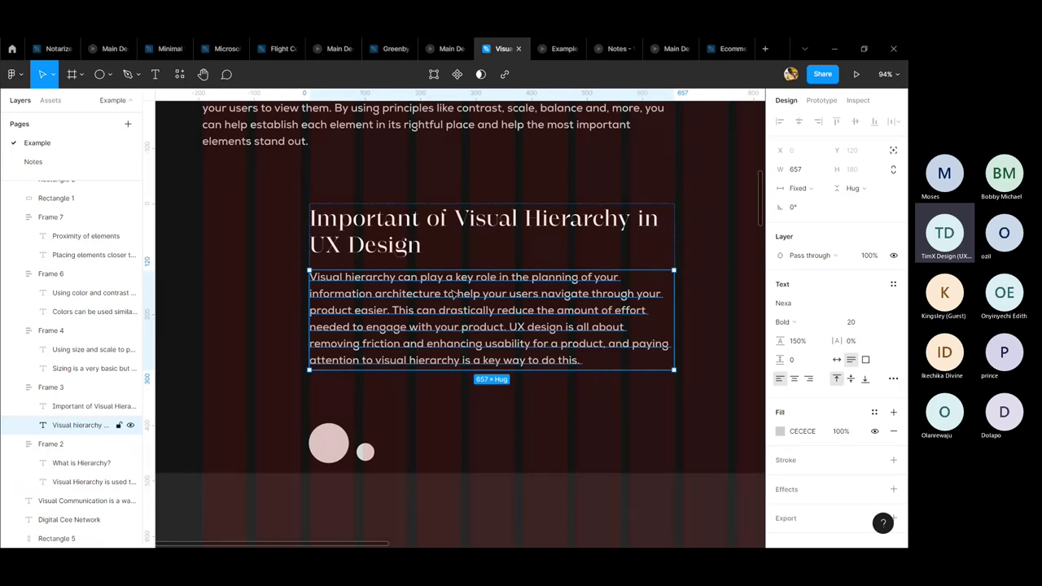
# - Change the body paragraph's font size from 20 to 26
pyautogui.scroll(3, 345, 276)
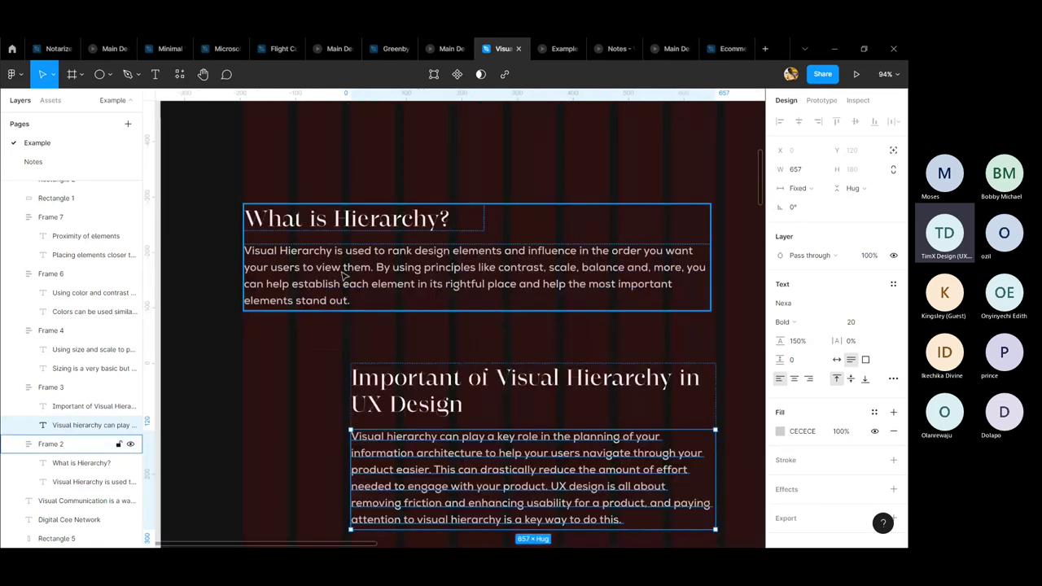
pyautogui.click(344, 275)
pyautogui.scroll(-2, 343, 275)
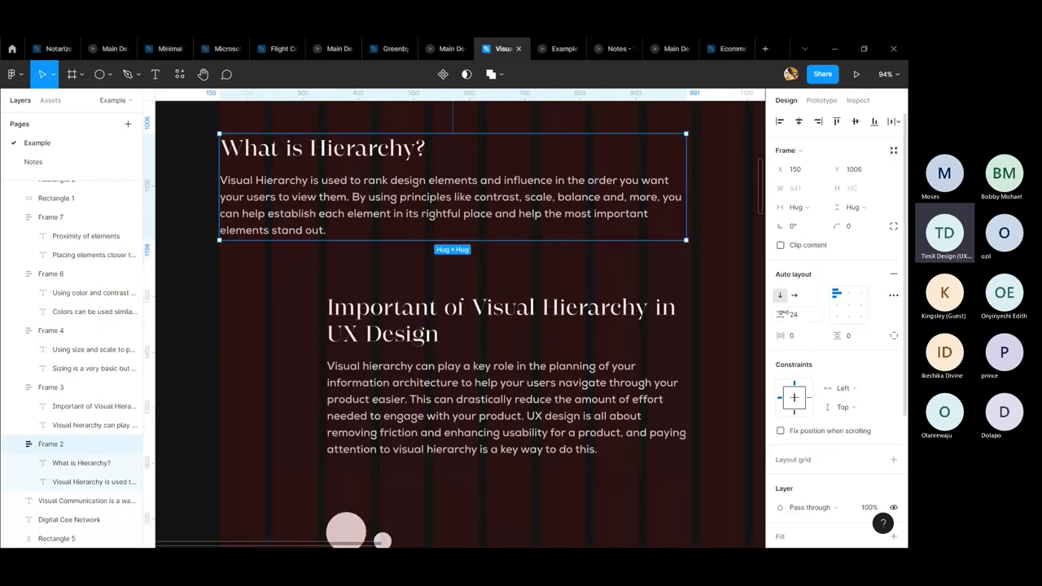
pyautogui.click(573, 399)
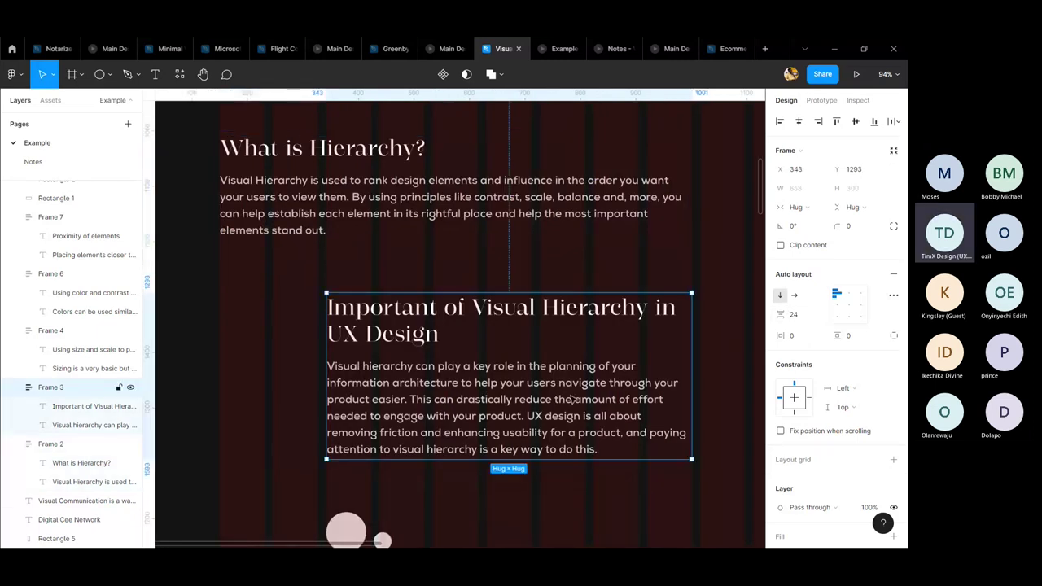
pyautogui.click(573, 399)
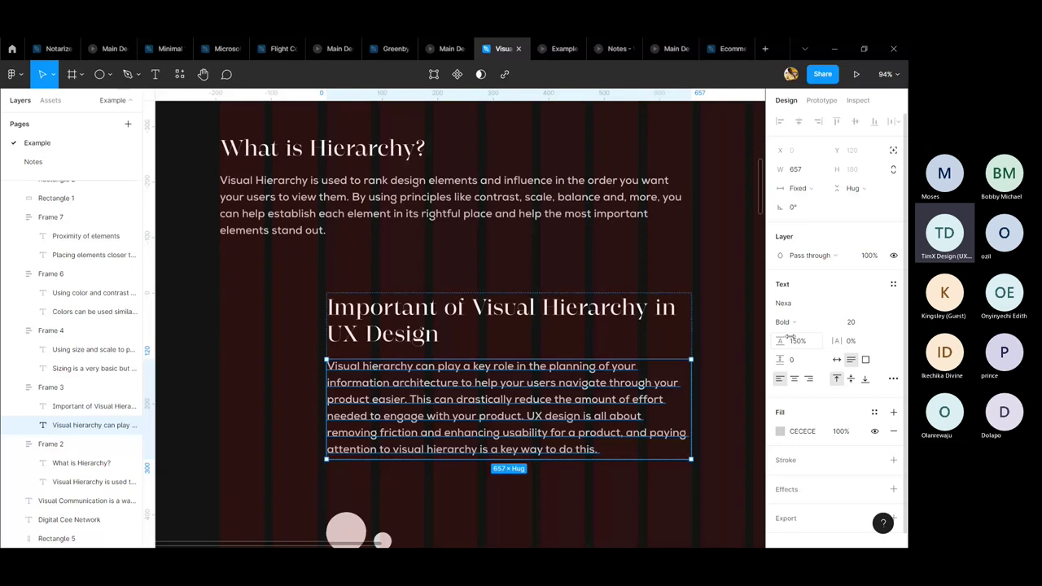
pyautogui.click(871, 322)
pyautogui.press('BackSpace')
pyautogui.write('6')
pyautogui.press('Return')
pyautogui.click(872, 321)
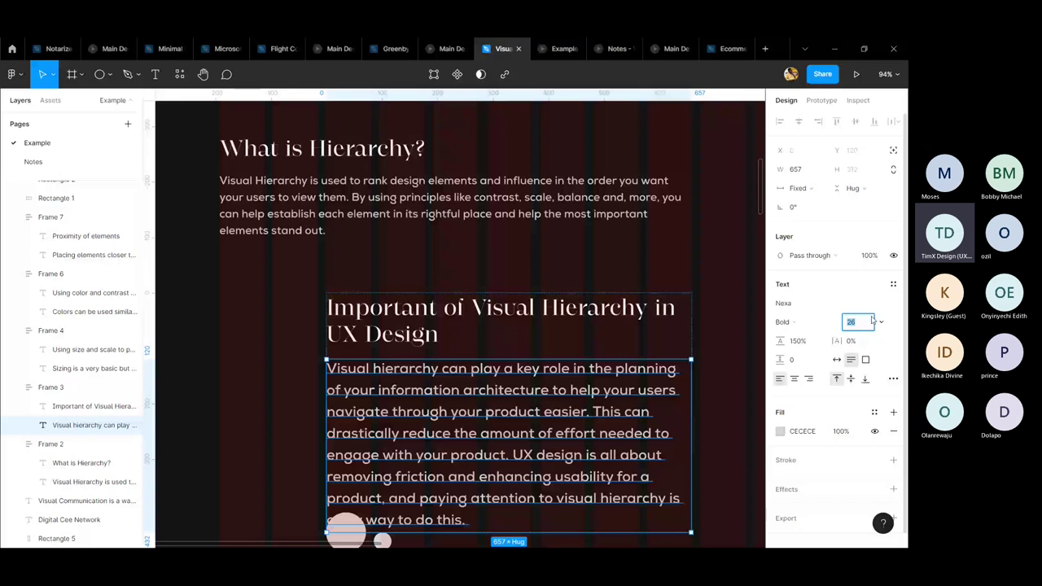
pyautogui.click(727, 48)
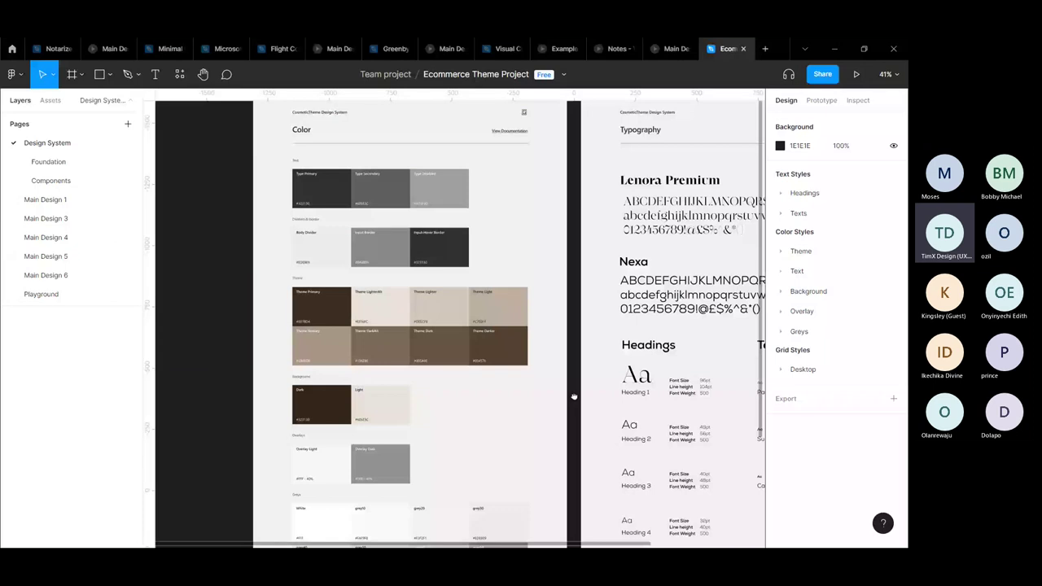
# - Pan to the Typography frame, inspect the Heading 2 sample, then zoom out over the design system
pyautogui.moveTo(574, 397); pyautogui.dragTo(323, 228)
pyautogui.scroll(3, 384, 198)
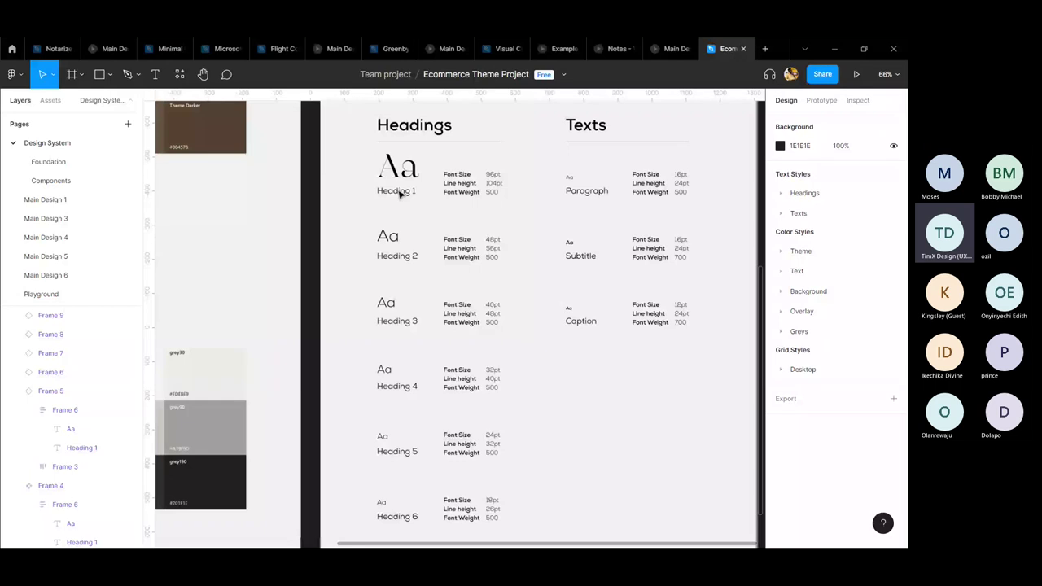
pyautogui.scroll(-1, 400, 193)
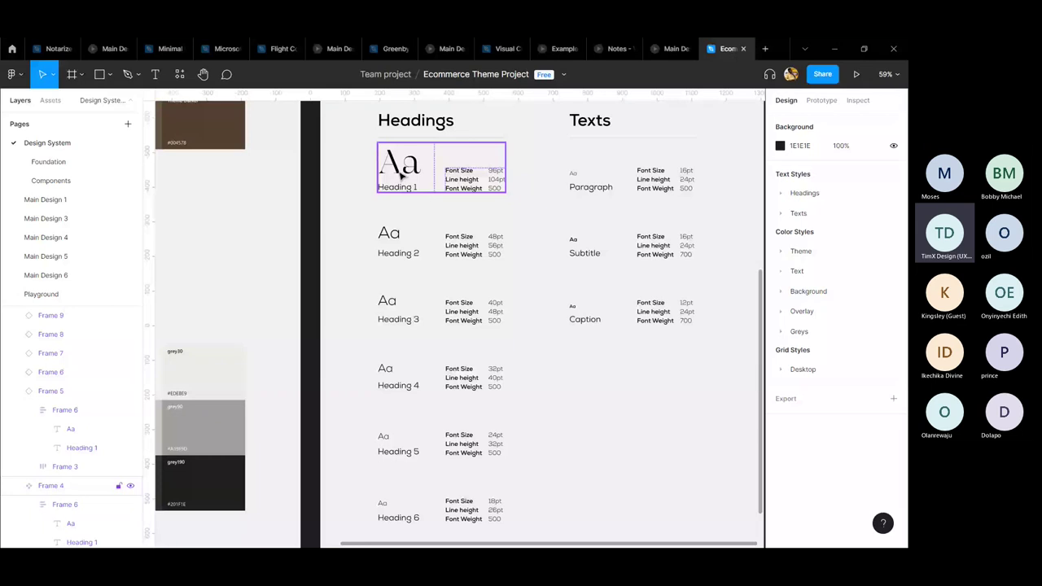
pyautogui.click(391, 236)
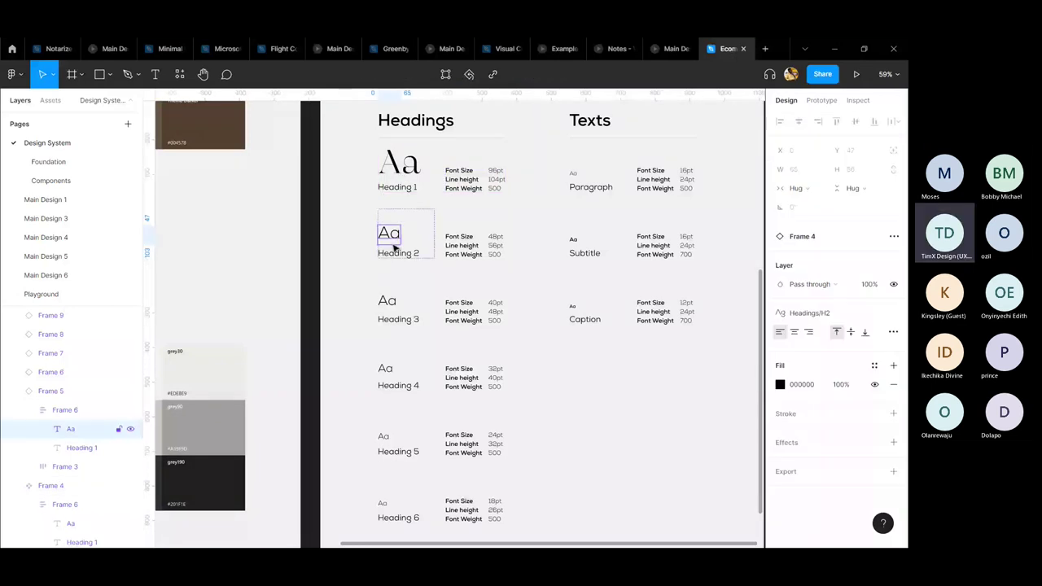
pyautogui.press('Escape')
pyautogui.hotkey('ctrl', '-')
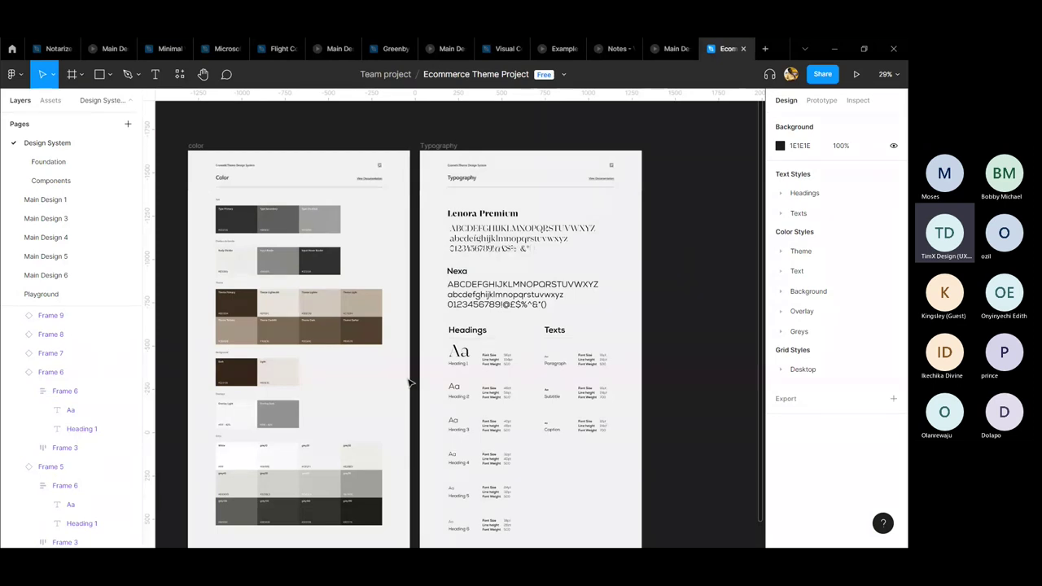
pyautogui.scroll(5, 409, 383)
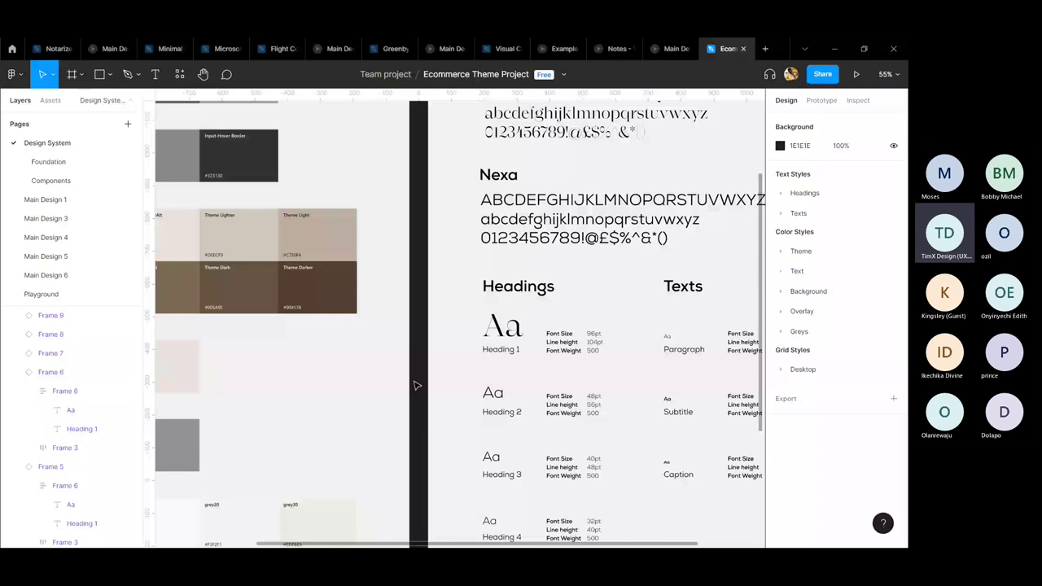
pyautogui.scroll(-2, 415, 385)
pyautogui.hscroll(4, 415, 386)
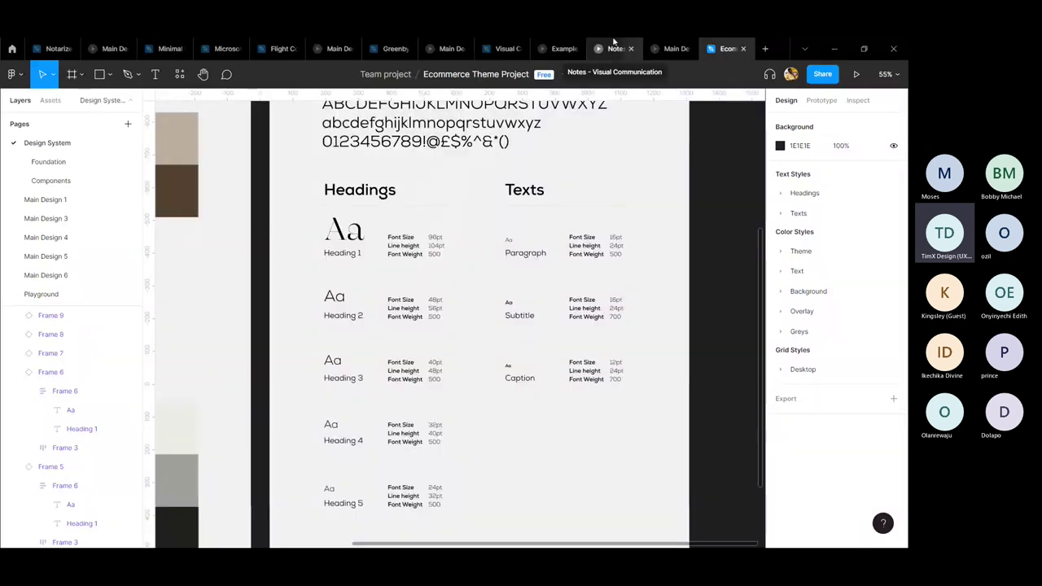
# - Flip through the iCosmetics prototype and notes, then open the Greenby file's prototype presentation
pyautogui.click(666, 48)
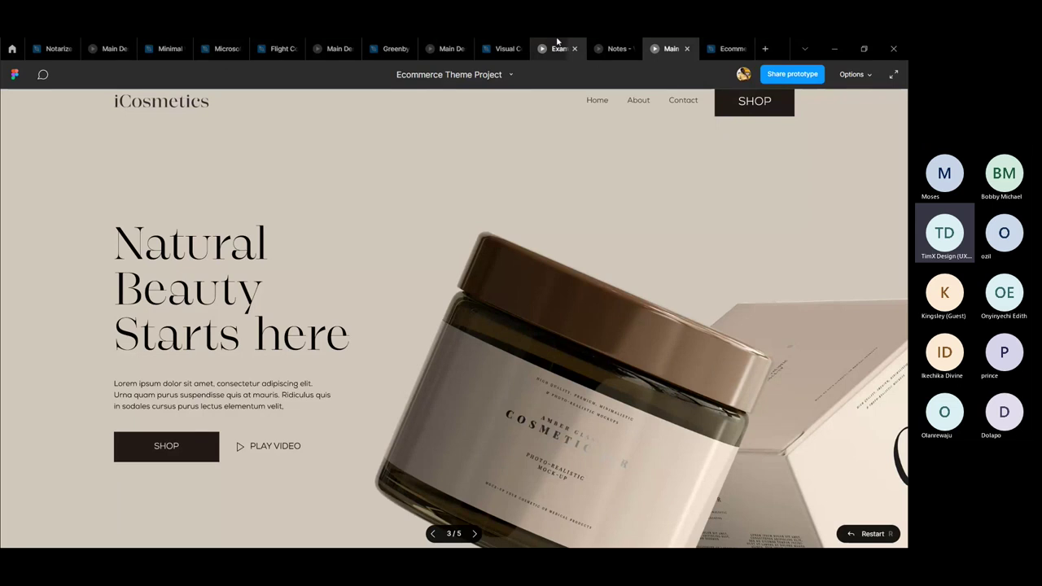
pyautogui.click(615, 42)
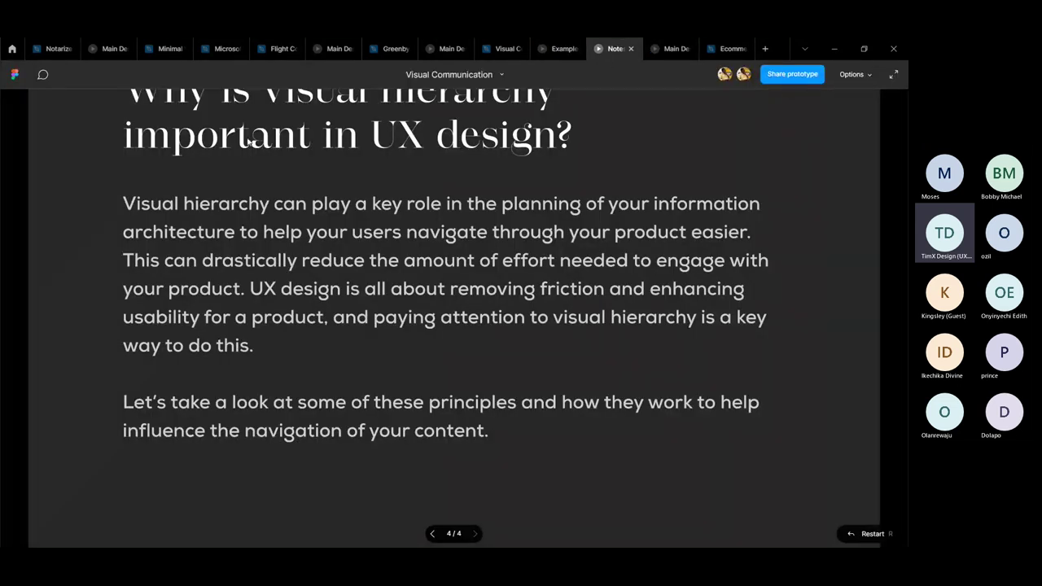
pyautogui.click(676, 46)
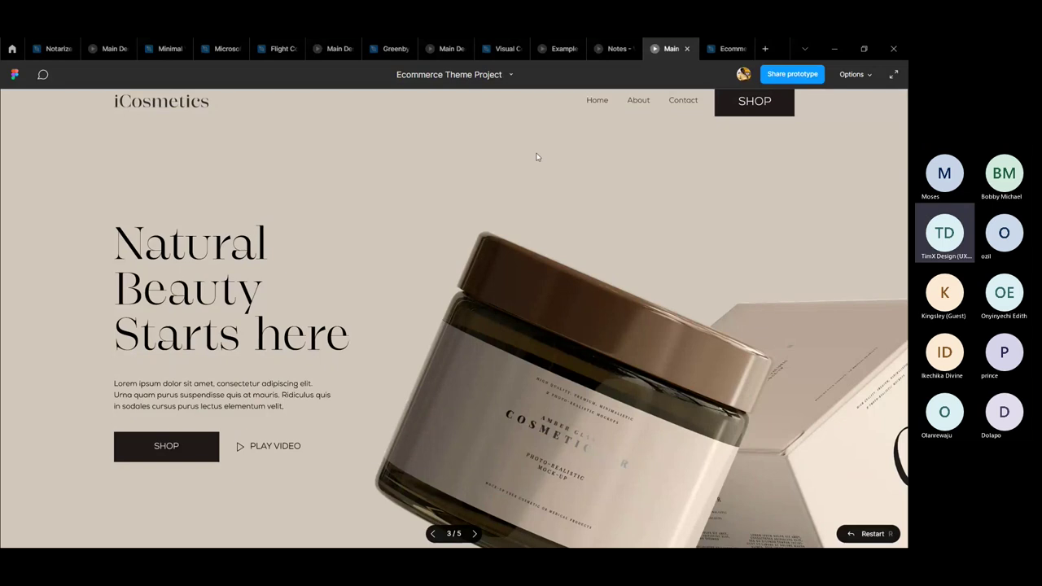
pyautogui.click(397, 42)
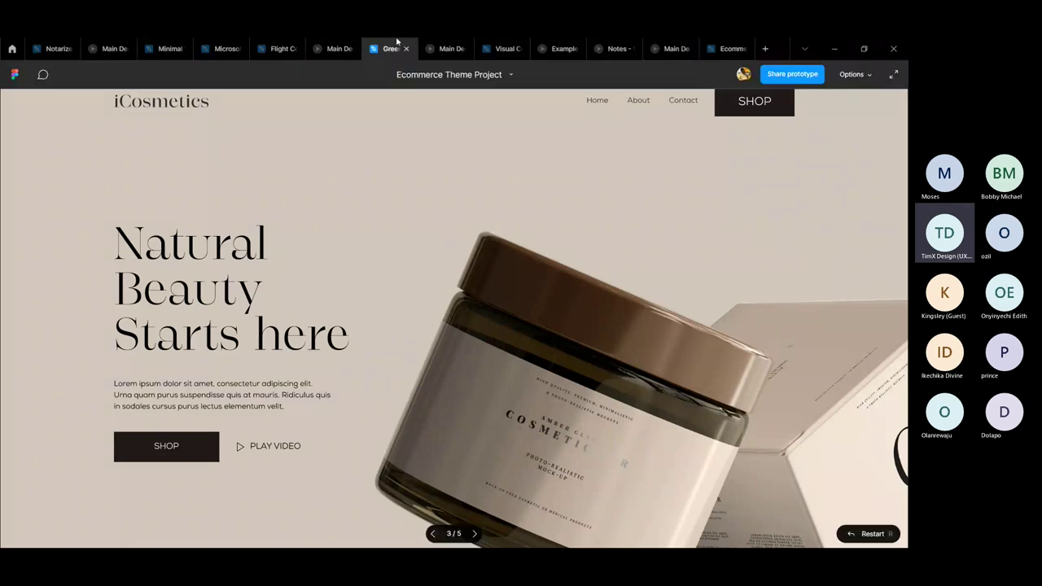
pyautogui.scroll(-2, 399, 306)
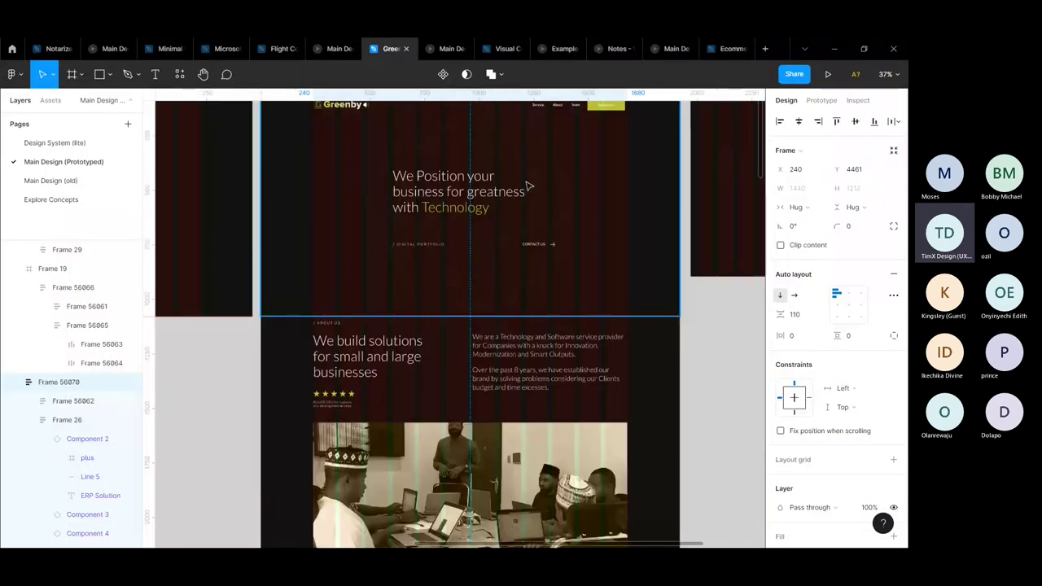
pyautogui.click(828, 74)
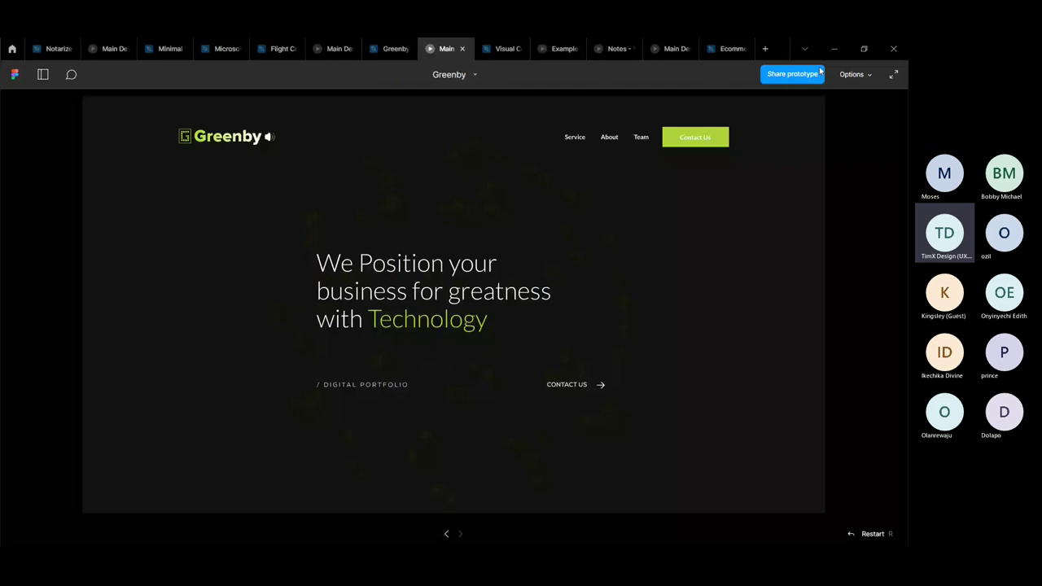
# - Expand the Greenby prototype to fill the view and scroll to its About Us section
pyautogui.click(889, 76)
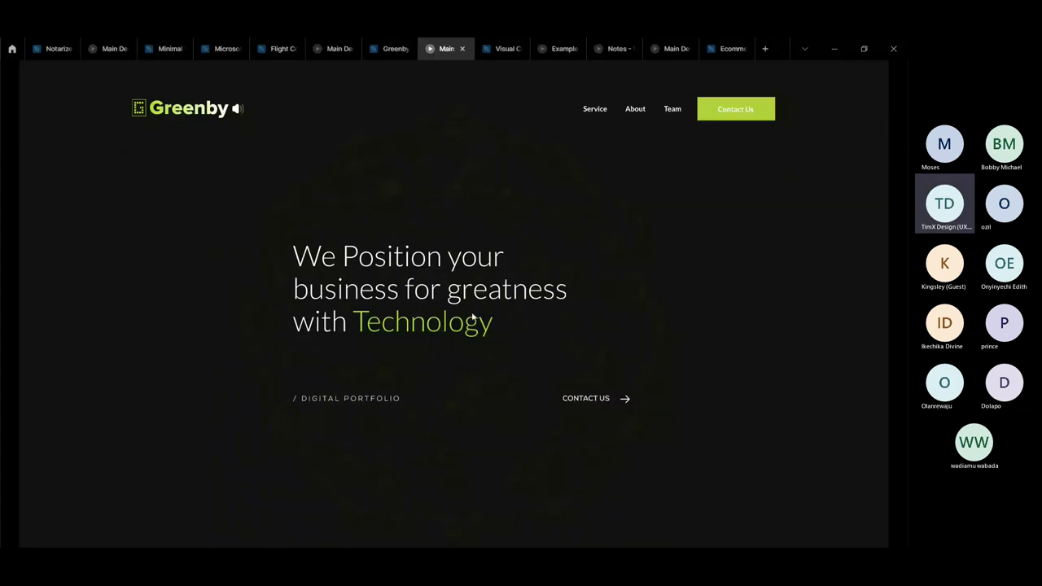
pyautogui.scroll(-5, 473, 318)
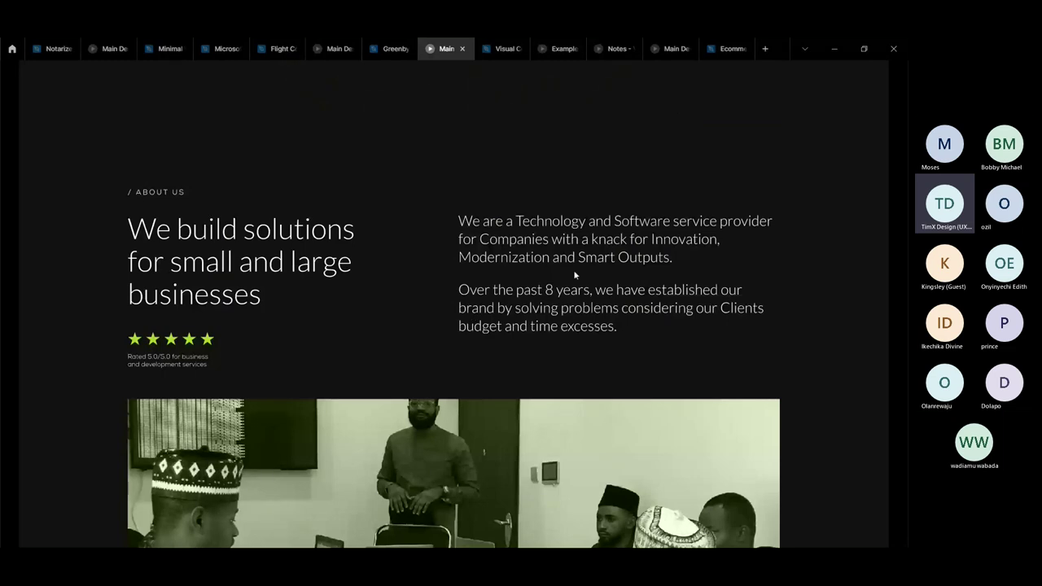
# - Scroll through the Greenby prototype down to its services section
pyautogui.scroll(-3, 574, 269)
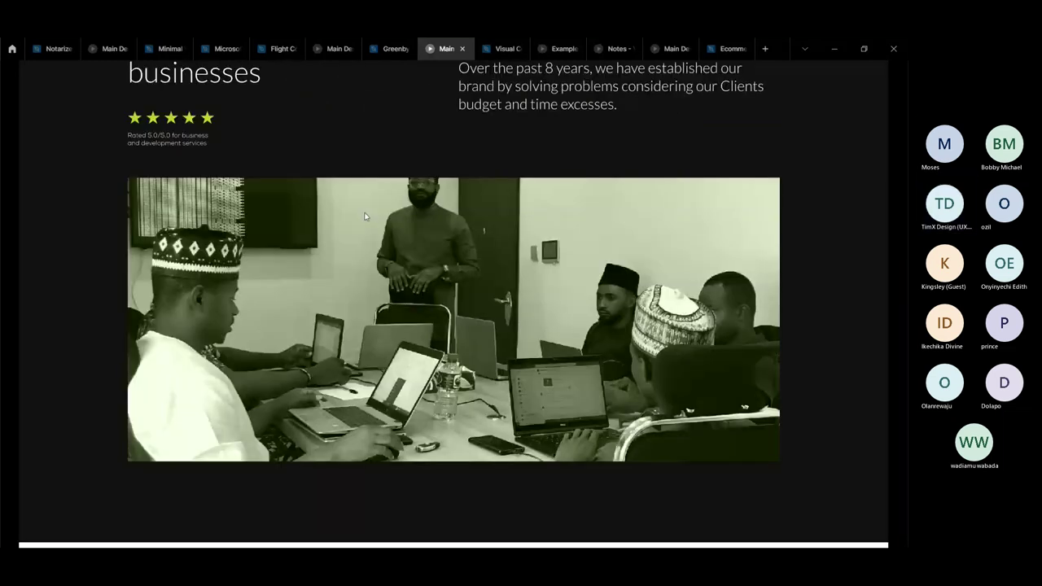
pyautogui.scroll(-5, 366, 216)
pyautogui.moveTo(376, 281)
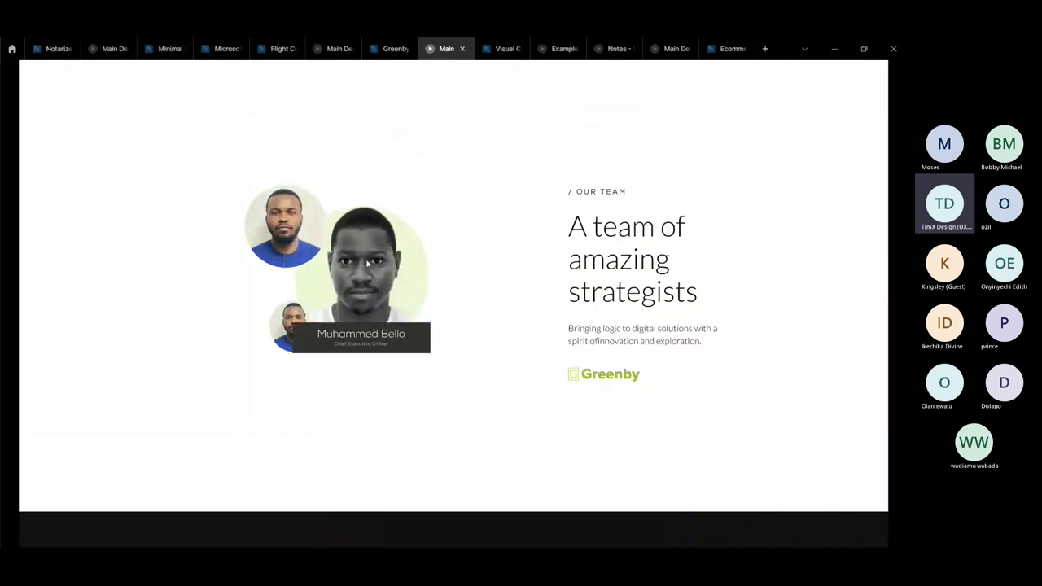
pyautogui.scroll(-2, 377, 281)
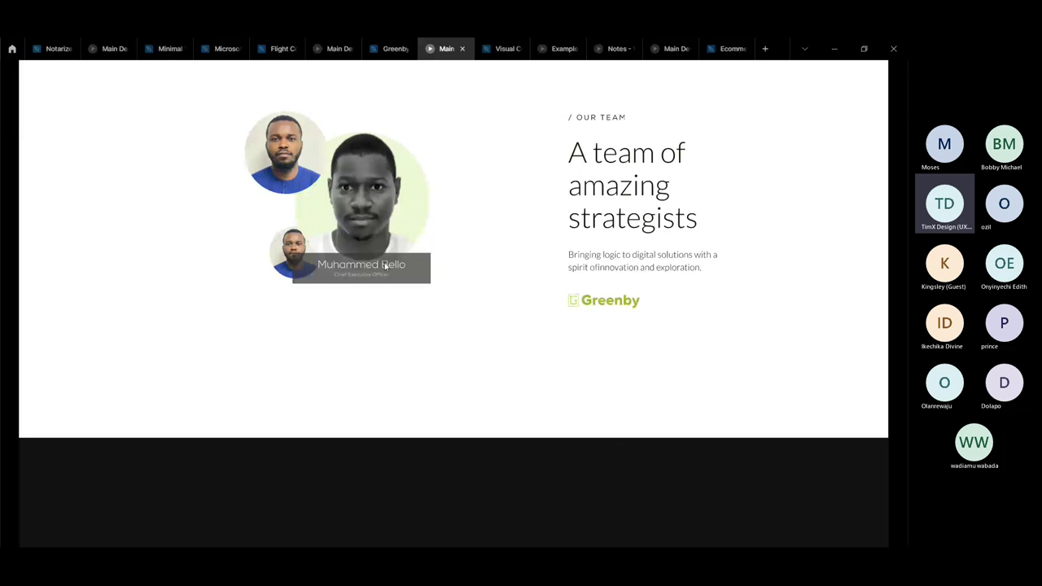
pyautogui.scroll(2, 473, 171)
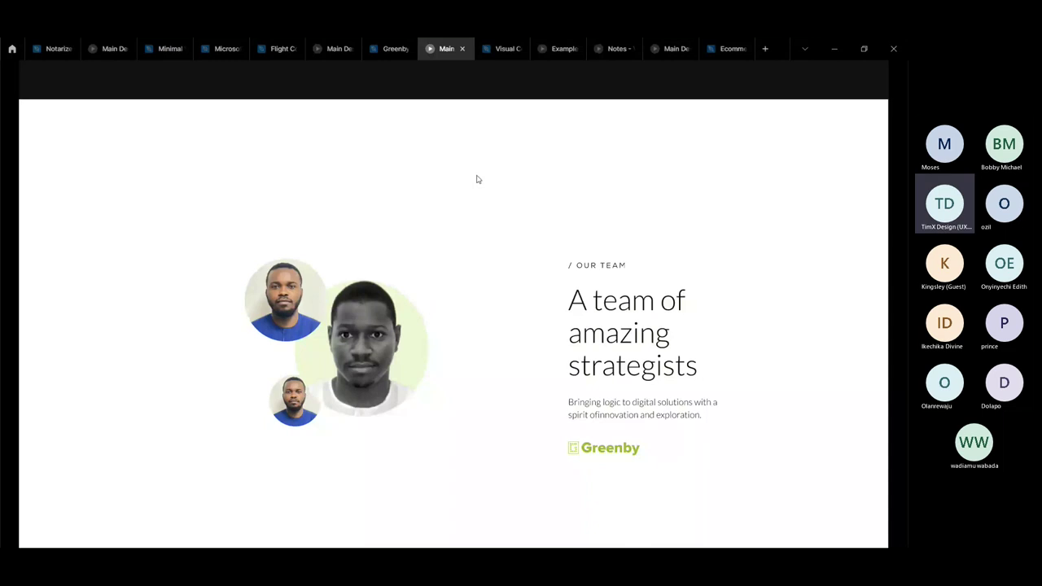
pyautogui.scroll(-5, 368, 405)
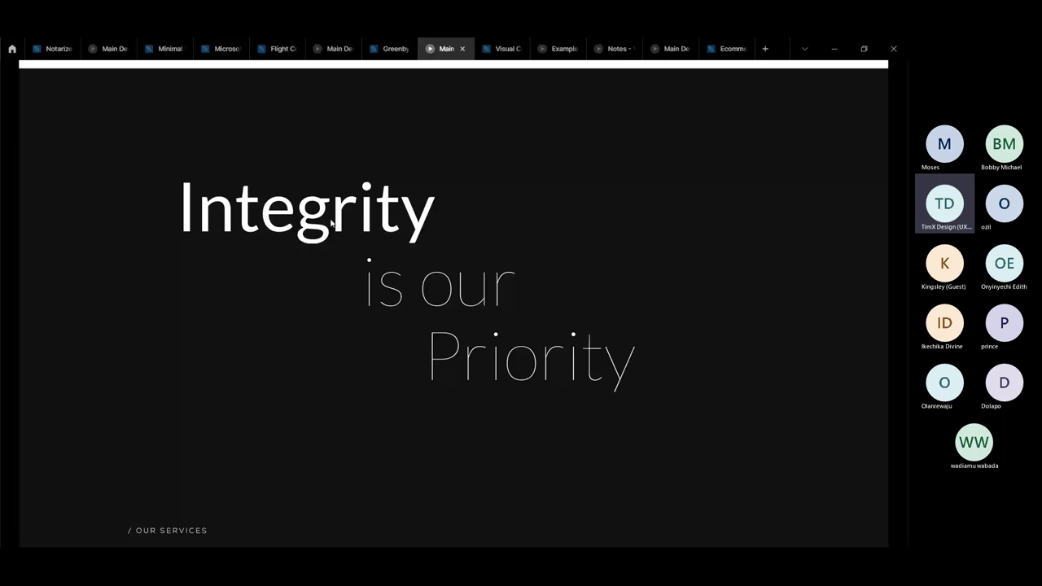
pyautogui.scroll(-3, 333, 225)
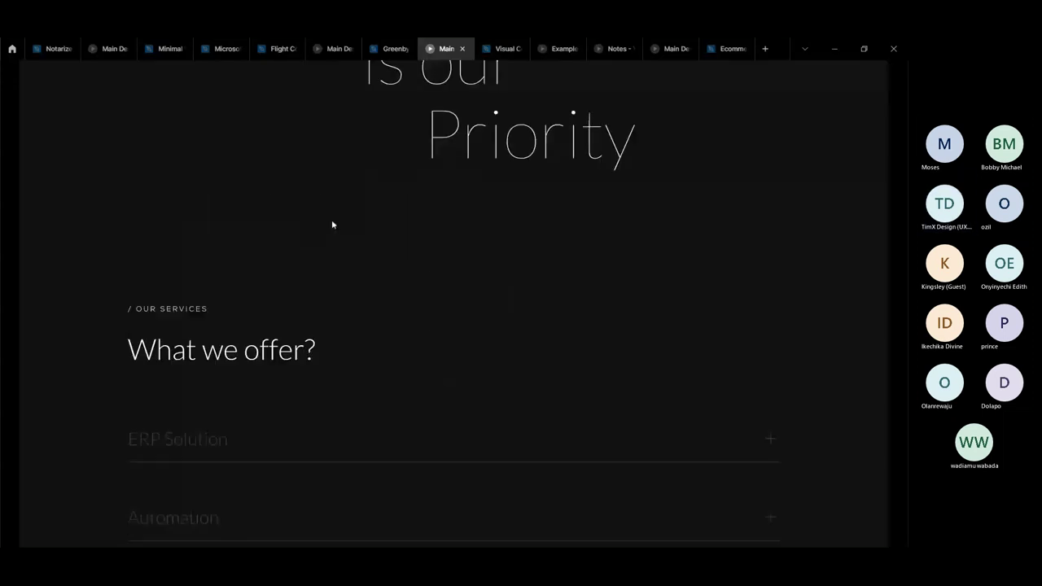
pyautogui.scroll(-3, 332, 225)
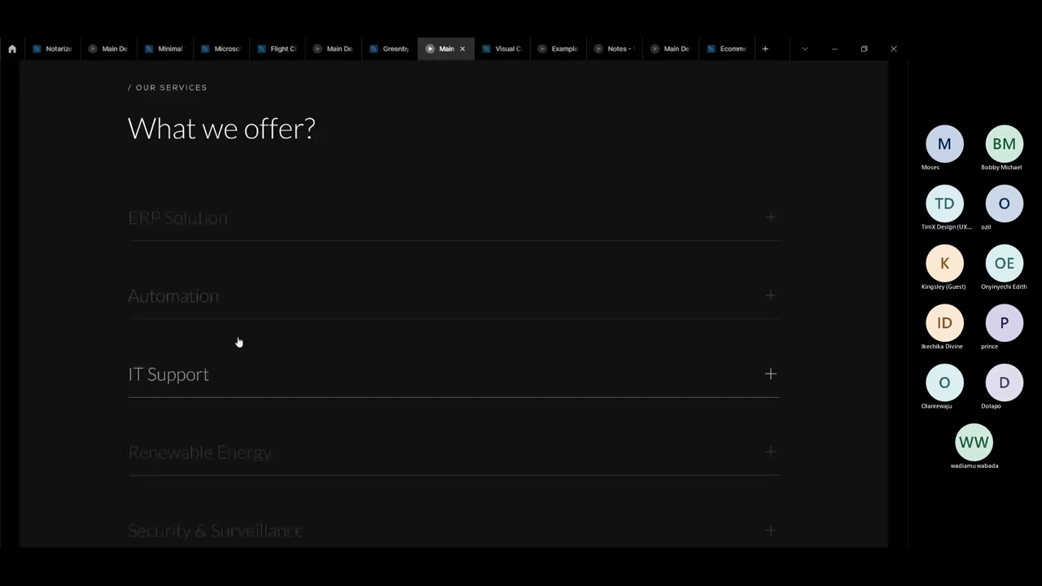
# - Expand the ERP Solution service, scroll the remaining sections, then switch to the iCosmetics prototype
pyautogui.click(253, 220)
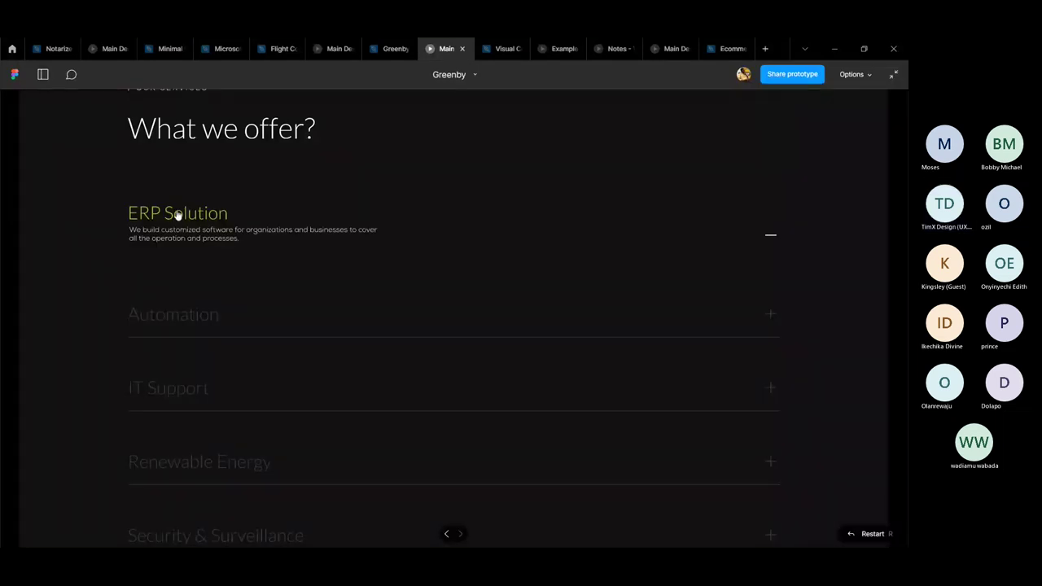
pyautogui.scroll(-5, 221, 237)
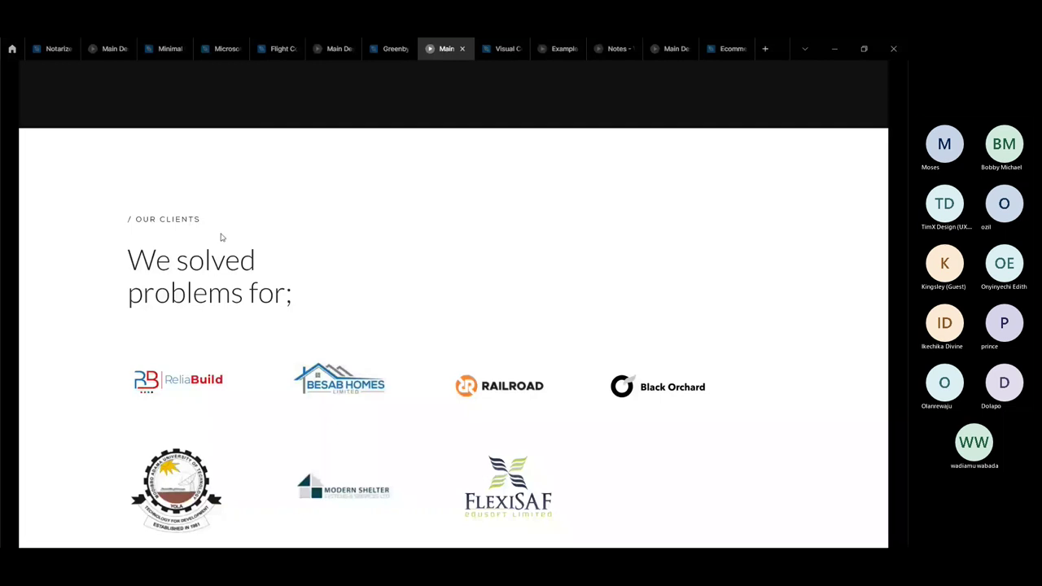
pyautogui.scroll(-5, 220, 237)
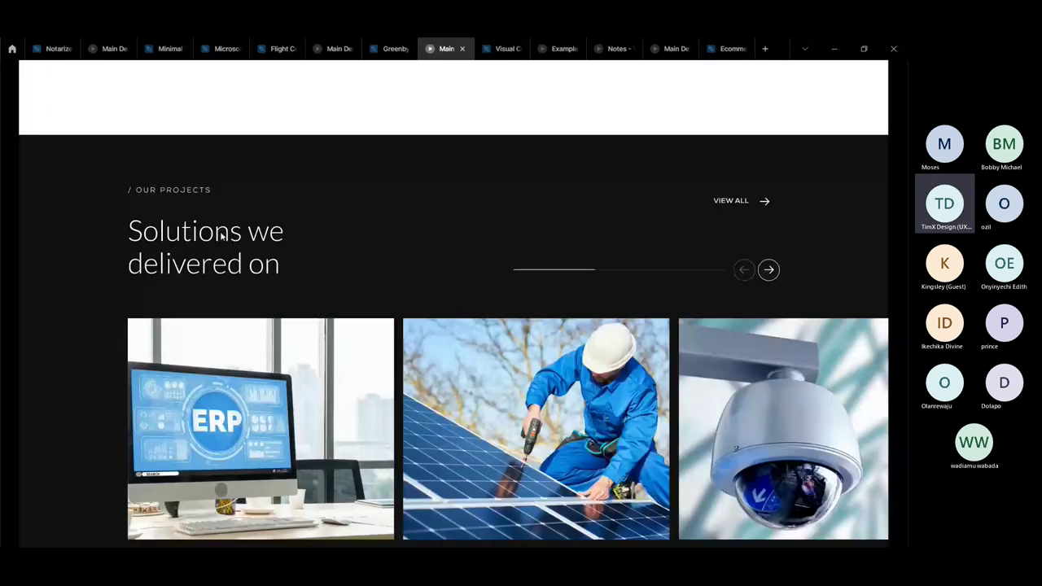
pyautogui.scroll(-2, 220, 237)
pyautogui.scroll(-10, 293, 242)
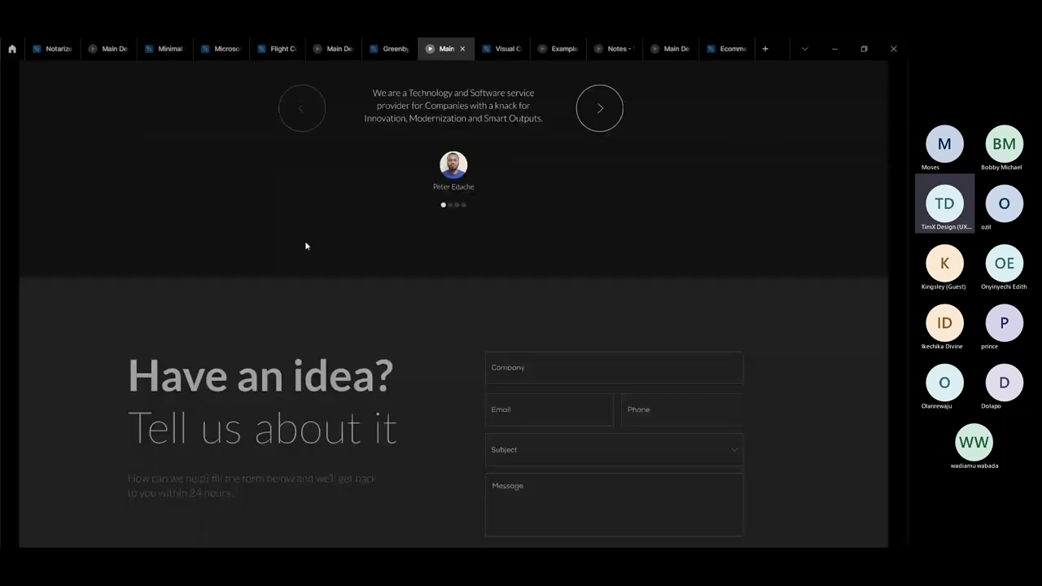
pyautogui.scroll(15, 342, 233)
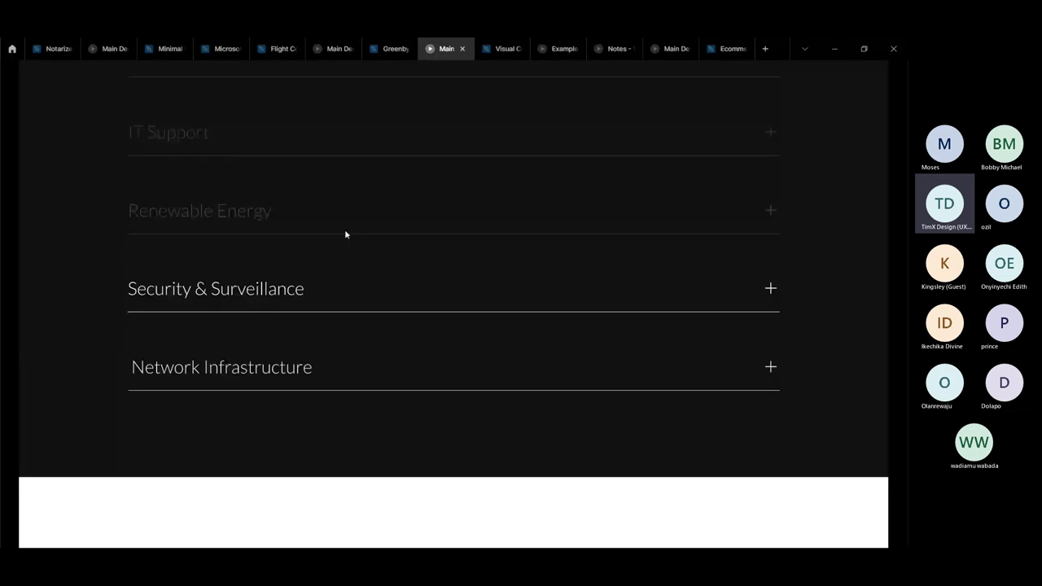
pyautogui.scroll(-5, 345, 235)
pyautogui.scroll(-5, 345, 234)
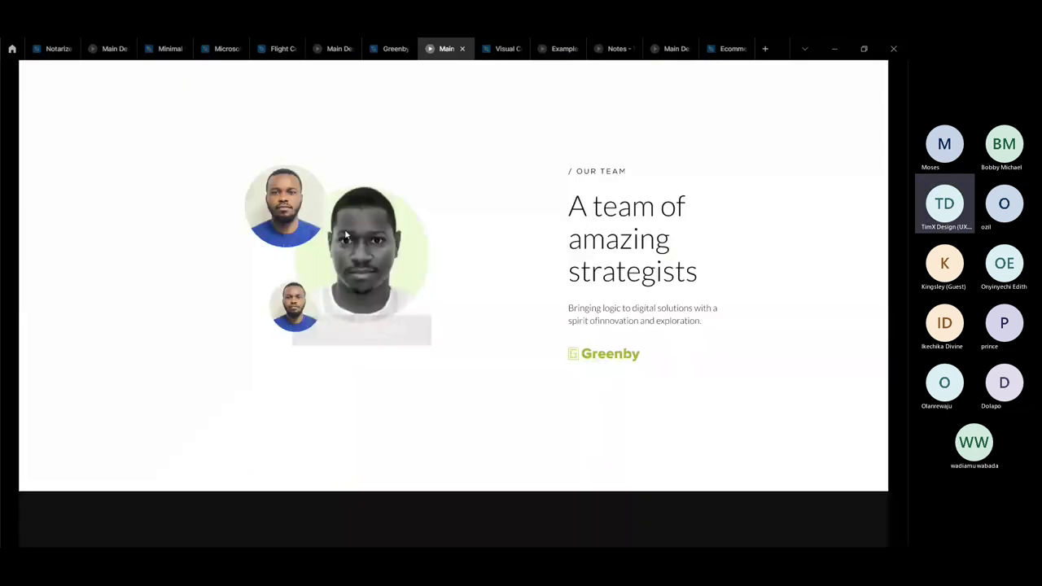
pyautogui.scroll(15, 345, 234)
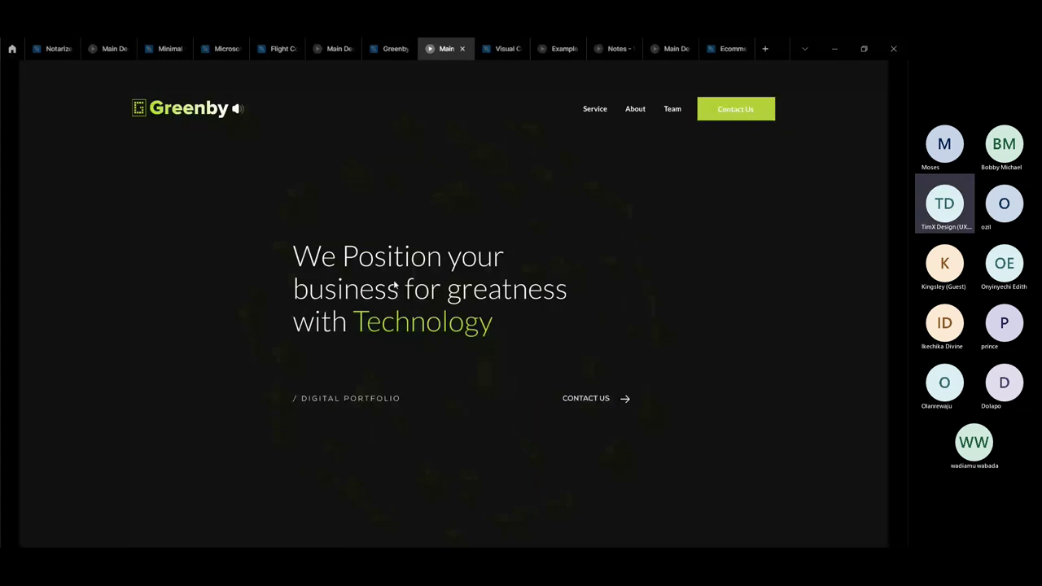
pyautogui.scroll(-5, 470, 179)
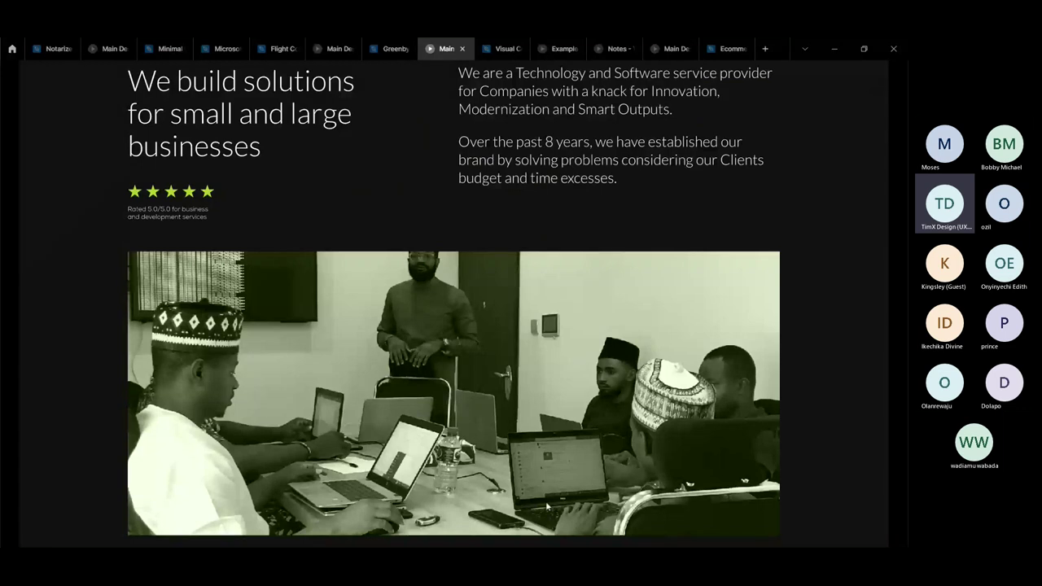
pyautogui.scroll(-5, 545, 501)
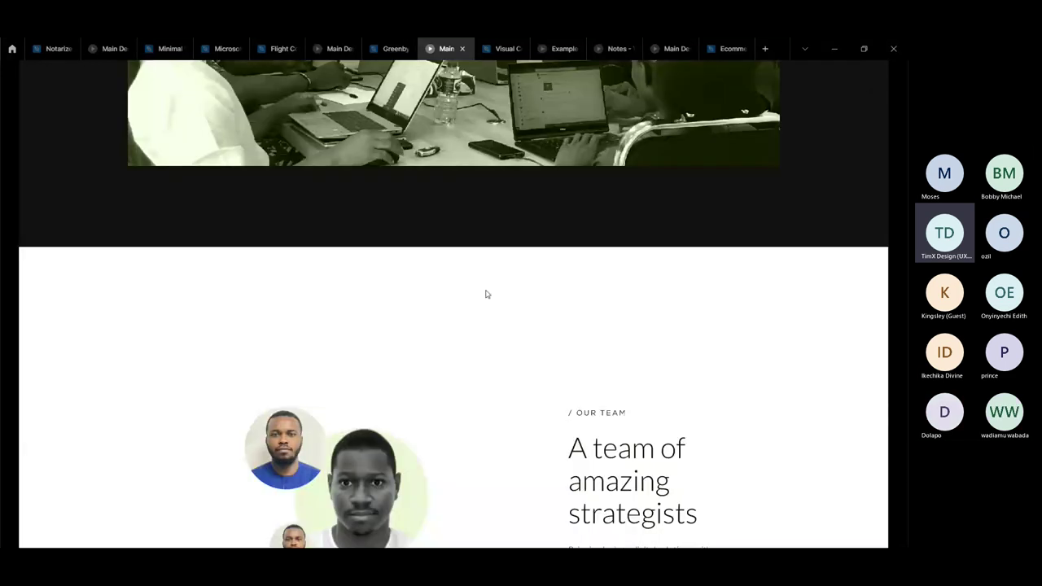
pyautogui.scroll(-5, 486, 294)
pyautogui.scroll(-2, 489, 232)
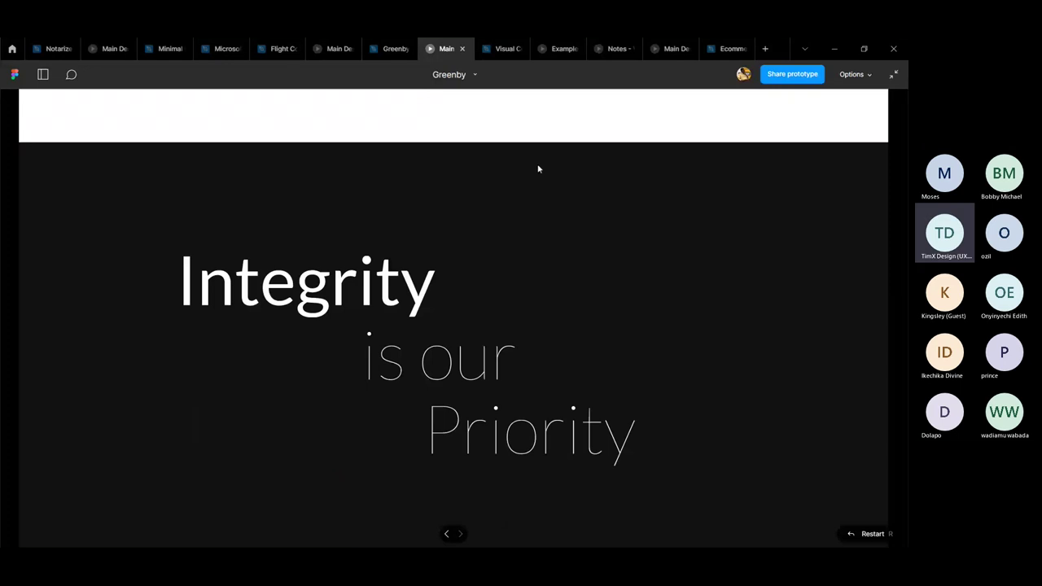
pyautogui.click(669, 43)
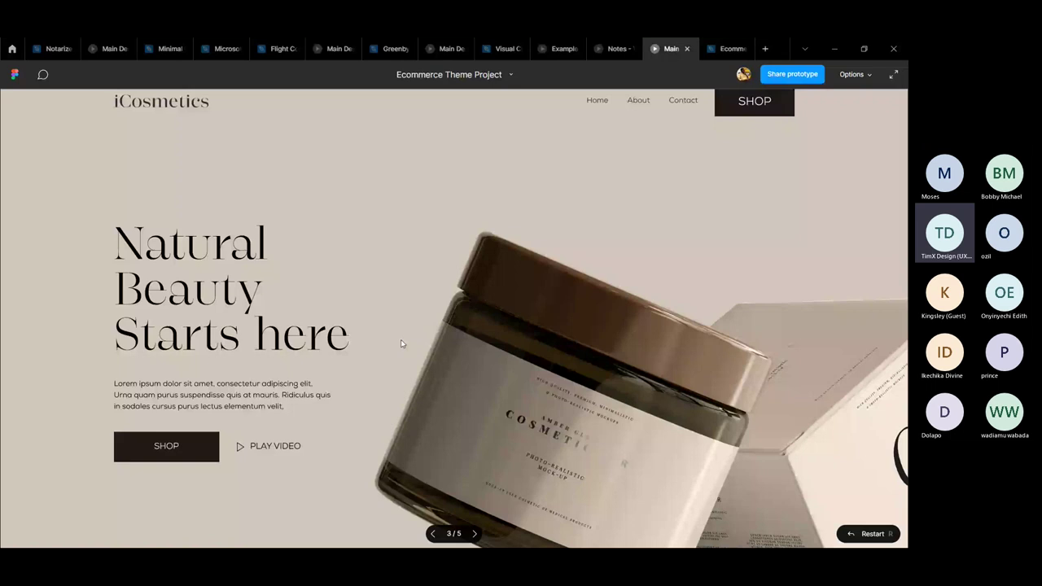
# - Open the Visual Communication design file tab
pyautogui.click(505, 47)
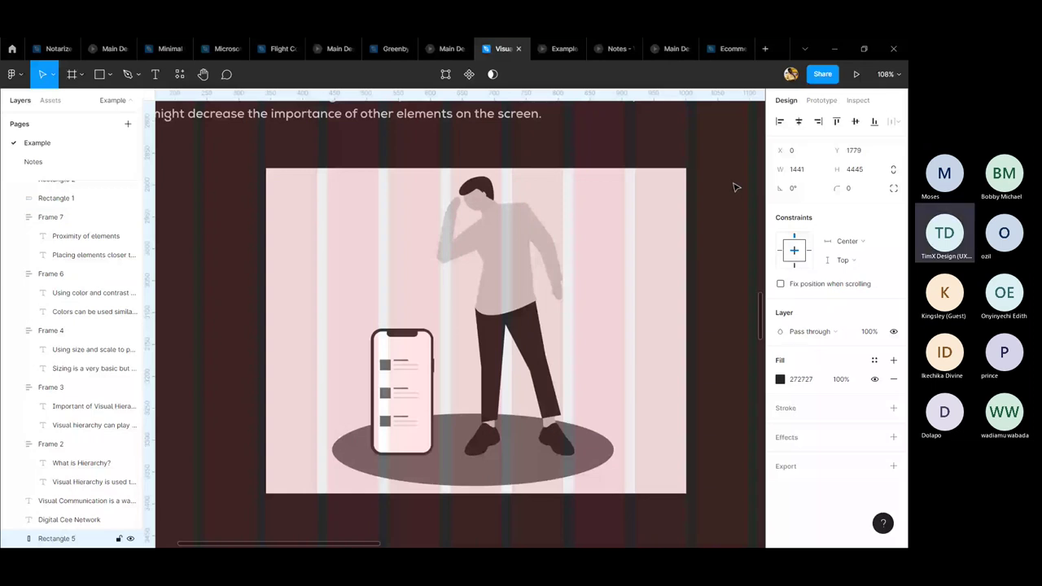
# - Select the page frame and its dark full-page background Rectangle 5
pyautogui.scroll(-5, 454, 298)
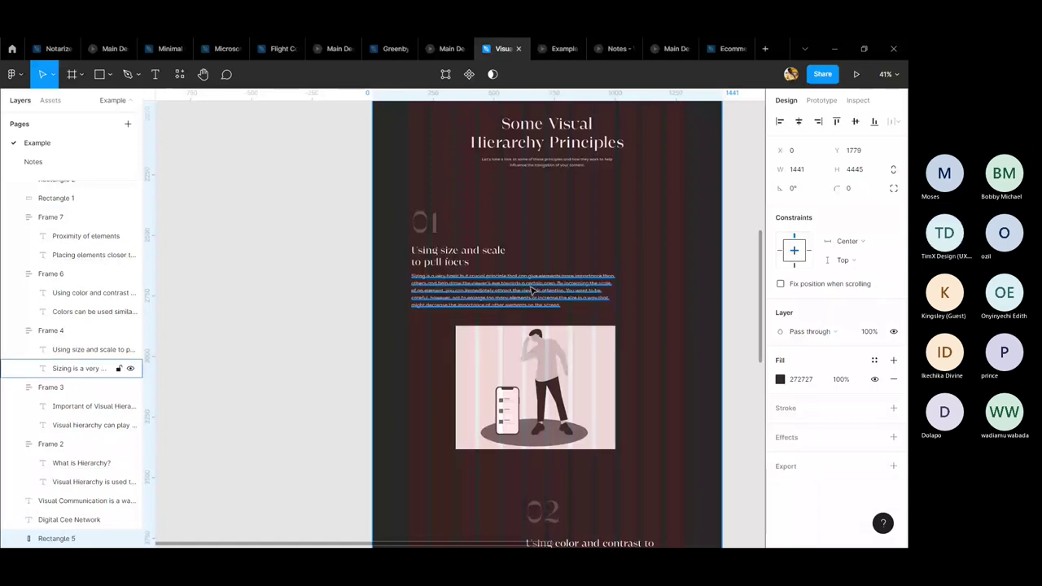
pyautogui.click(693, 268)
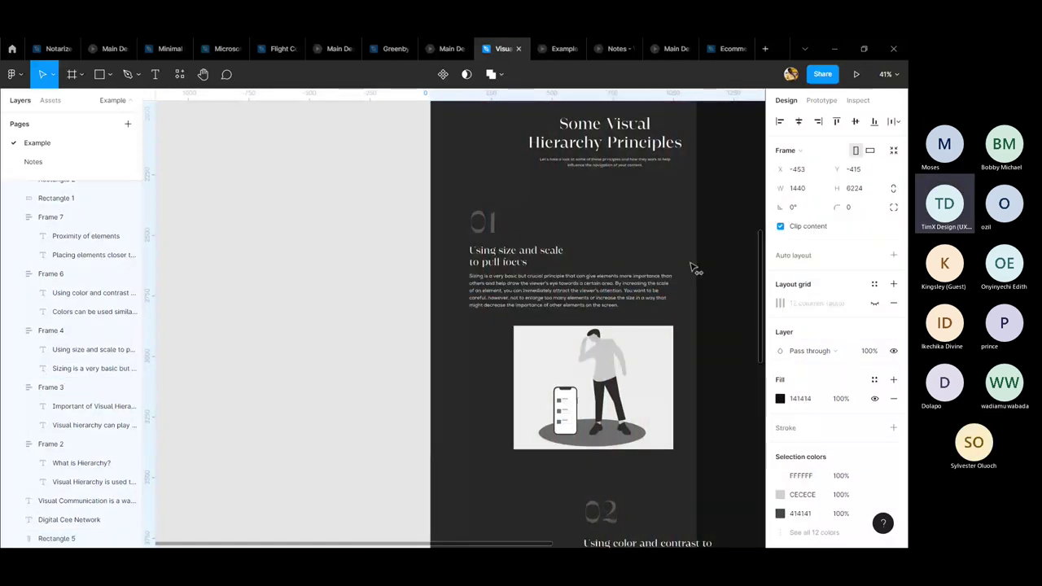
pyautogui.click(637, 390)
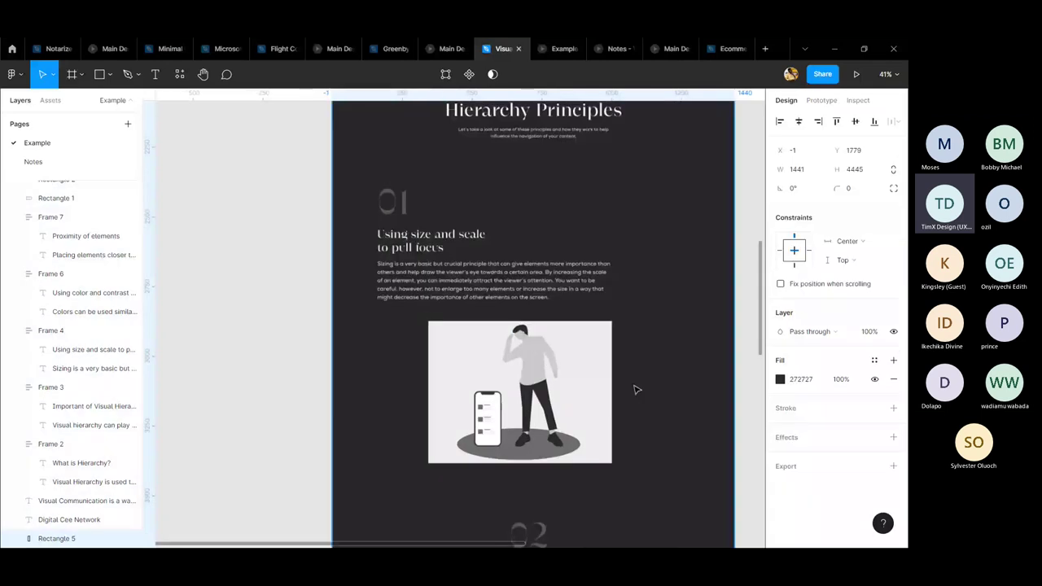
pyautogui.scroll(4, 637, 390)
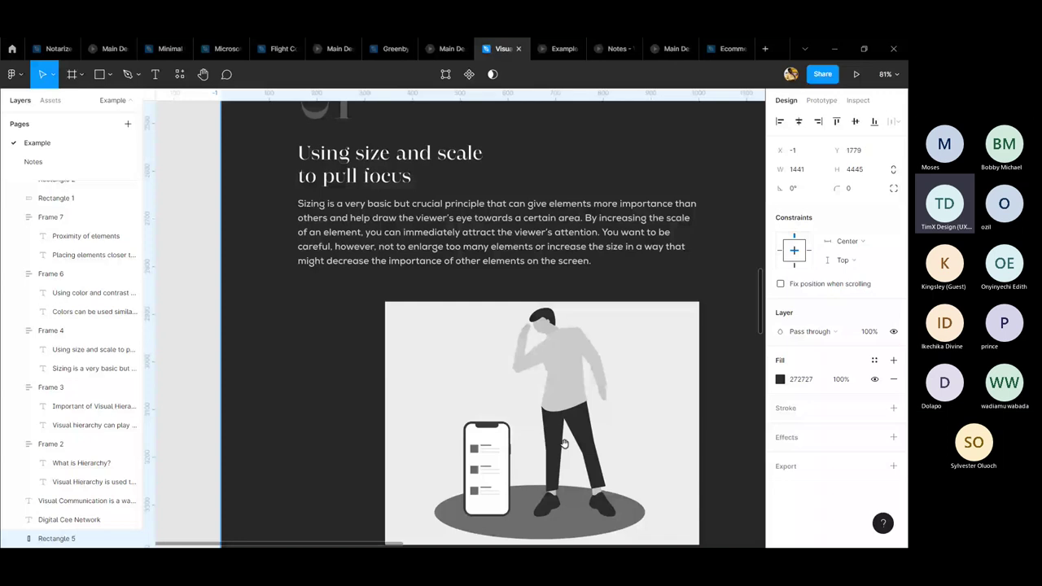
# - Enter and exit editing on the size-and-scale illustration, then return to the iCosmetics prototype
pyautogui.doubleClick(564, 444)
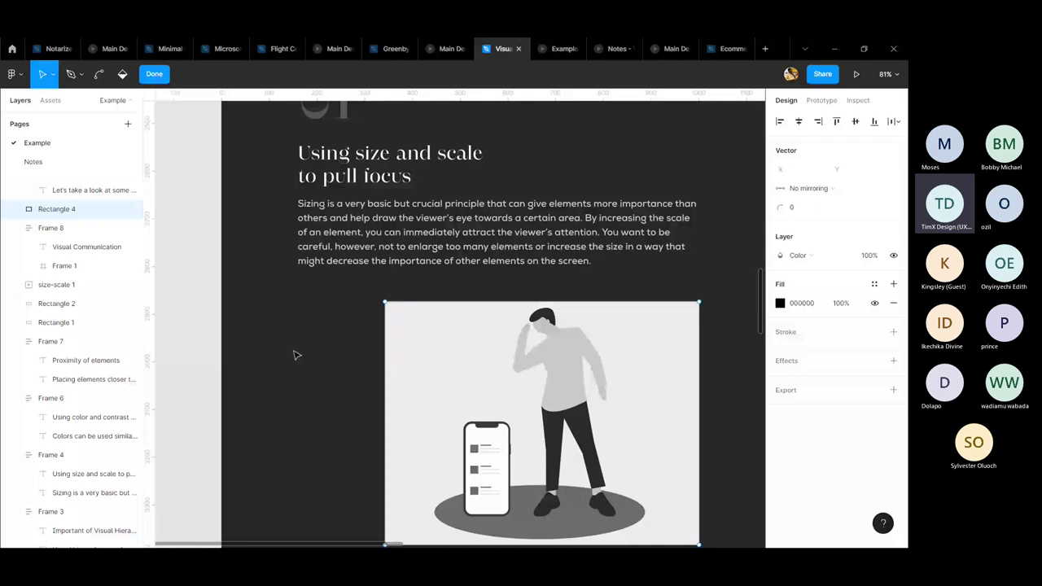
pyautogui.press('Escape')
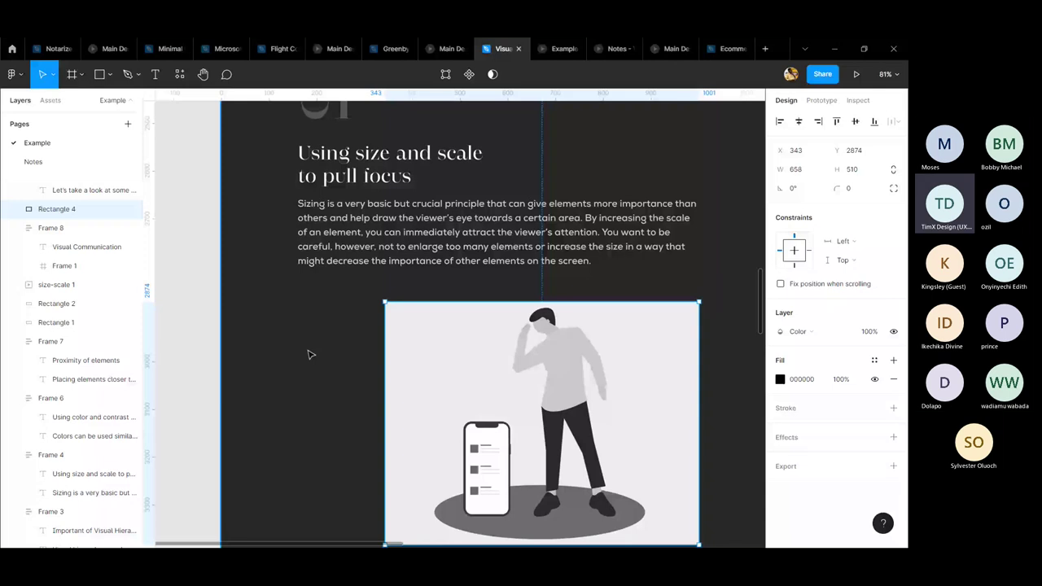
pyautogui.scroll(-1, 575, 338)
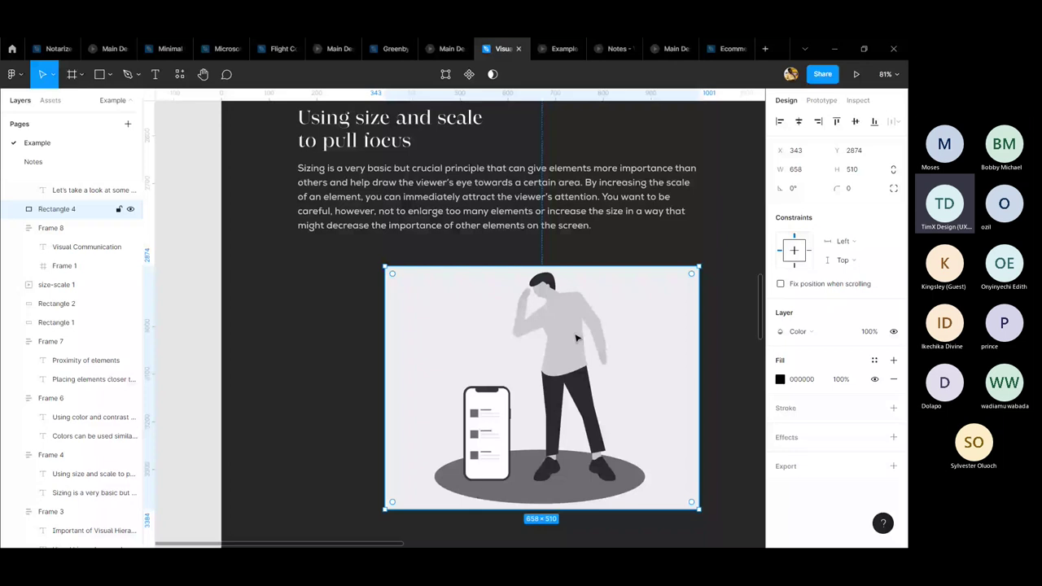
pyautogui.scroll(10, 576, 338)
pyautogui.scroll(-2, 520, 112)
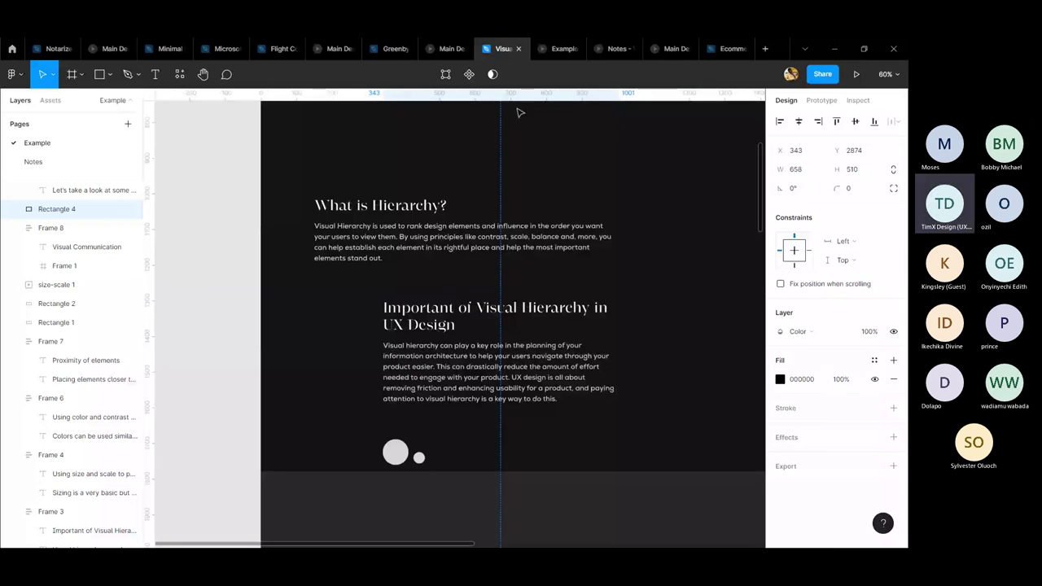
pyautogui.click(668, 48)
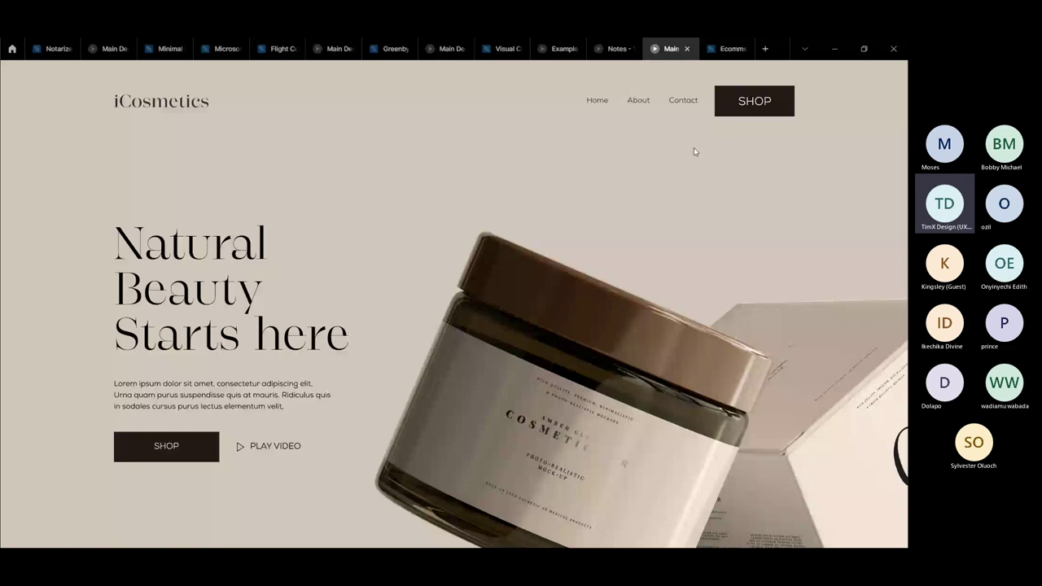
# - Open the Ecommerce Theme Project design file and select the Landing Page 1 frame
pyautogui.click(731, 48)
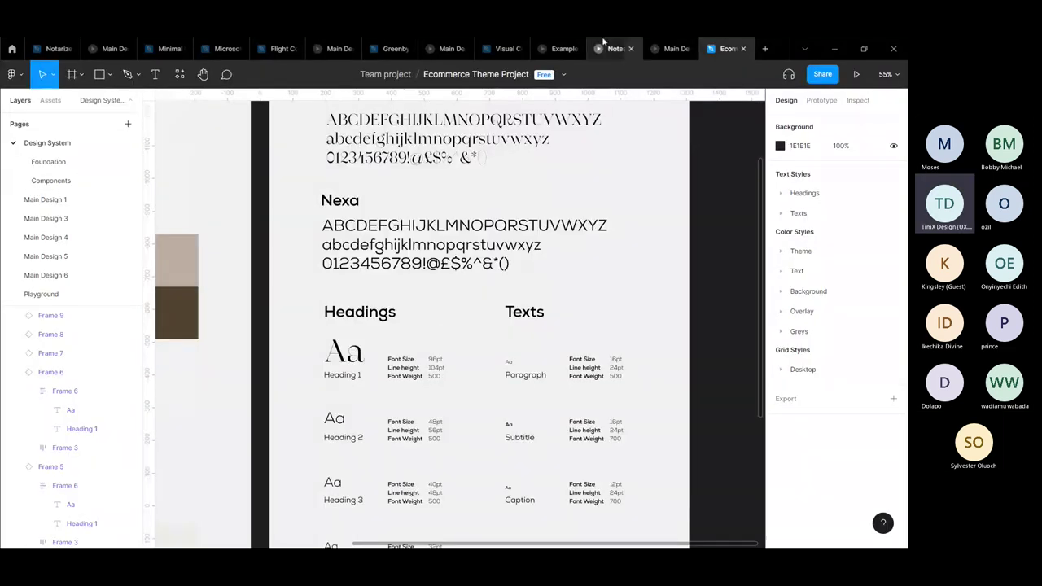
pyautogui.hotkey('ctrl', 'shift', 'Tab')
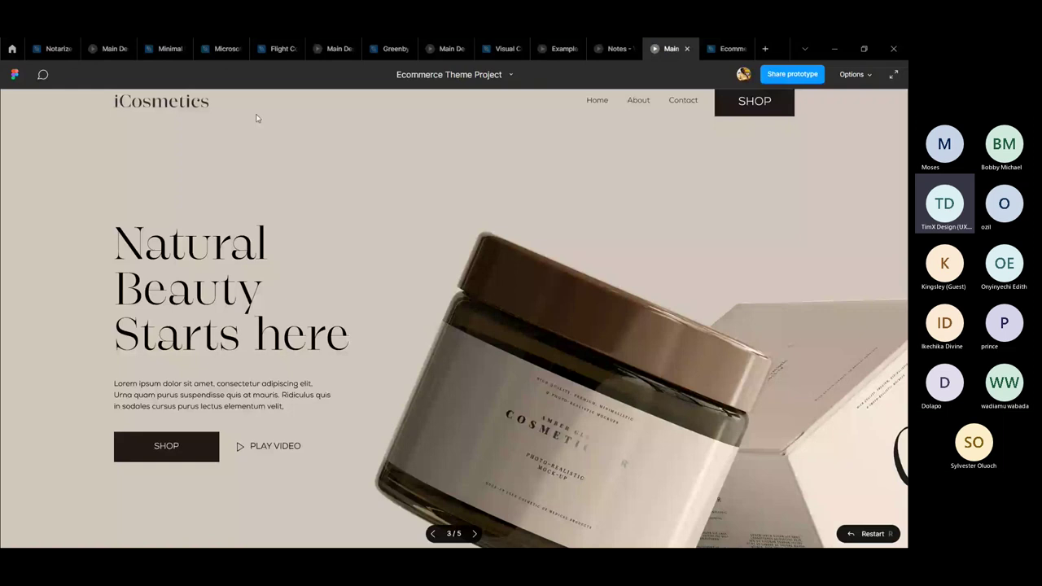
pyautogui.hotkey('ctrl', 'Tab')
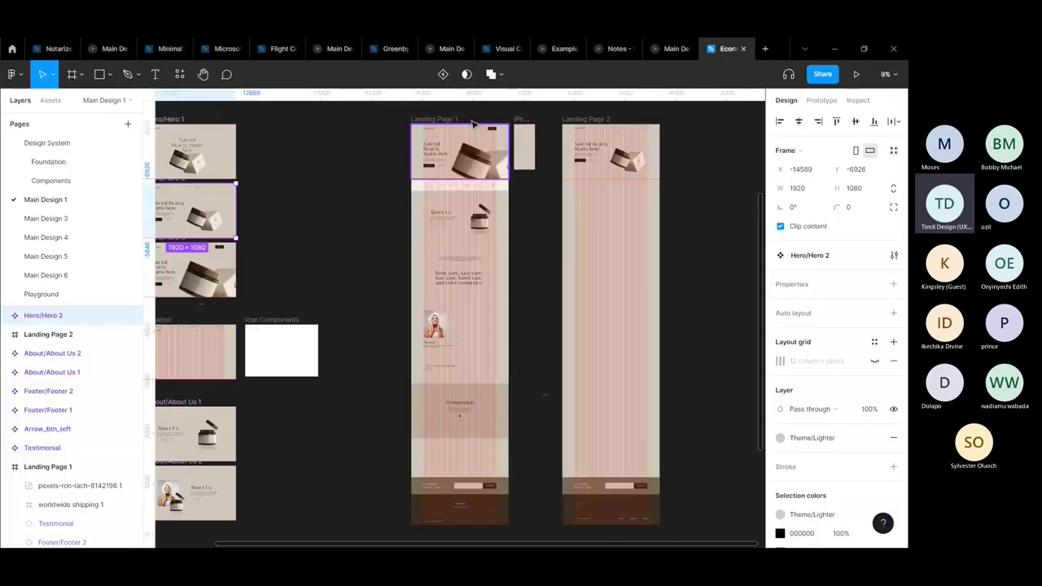
pyautogui.scroll(4, 473, 124)
pyautogui.press('Escape')
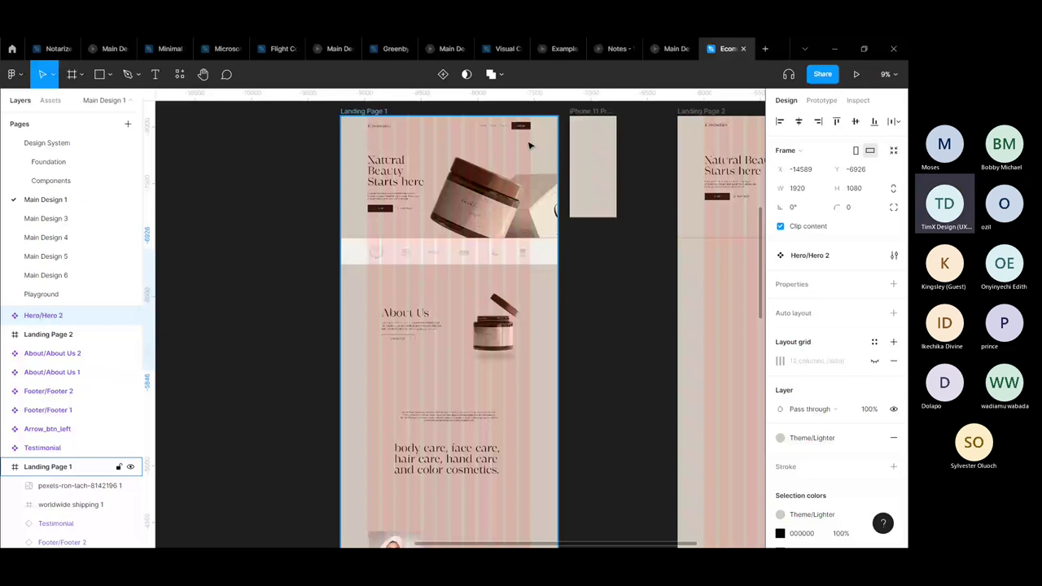
# - Select the hero's Navigation bar and scroll through the Hero designs
pyautogui.scroll(5, 529, 146)
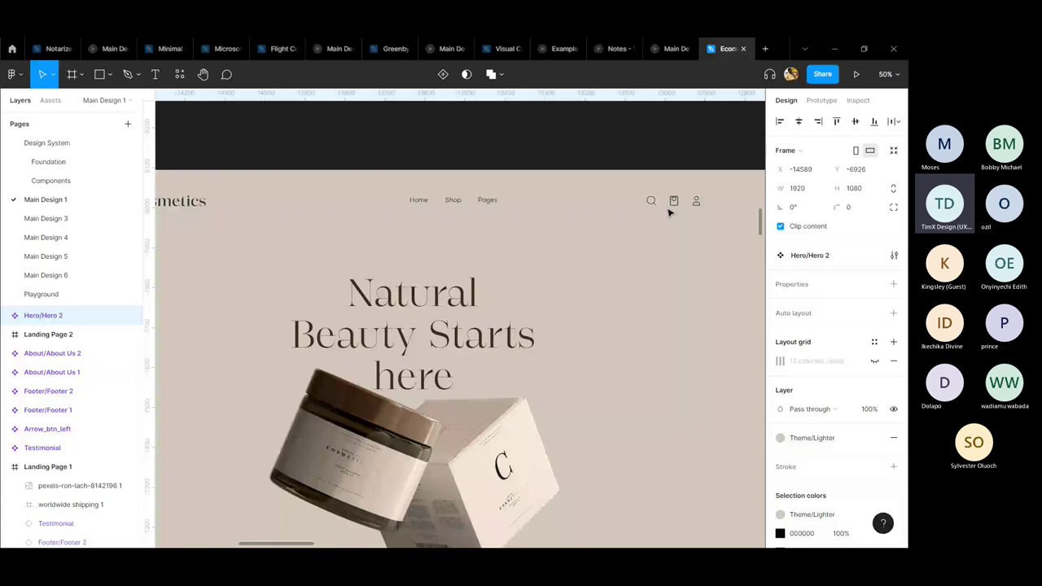
pyautogui.click(669, 212)
pyautogui.scroll(2, 487, 342)
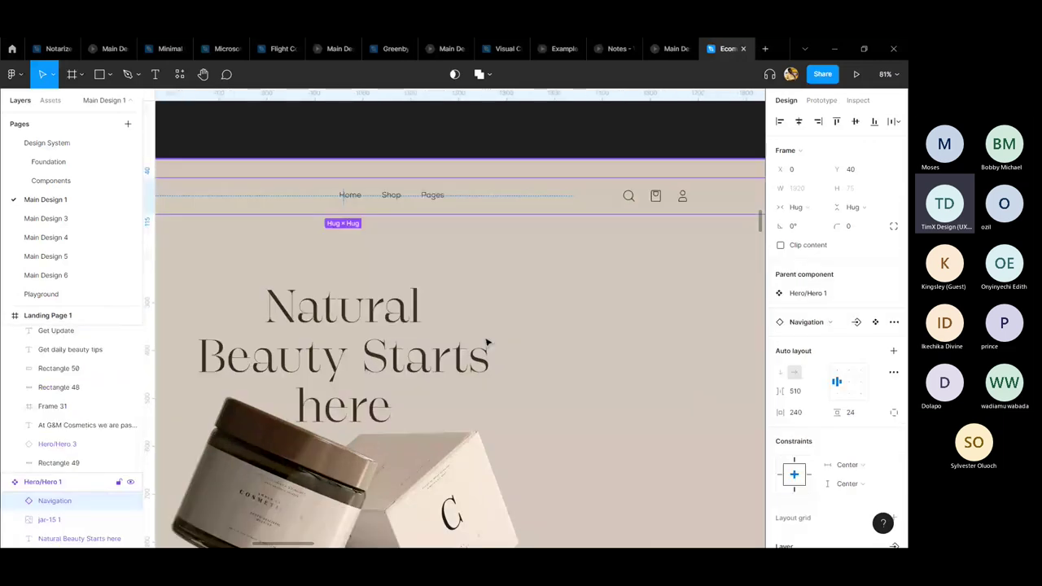
pyautogui.scroll(5, 684, 199)
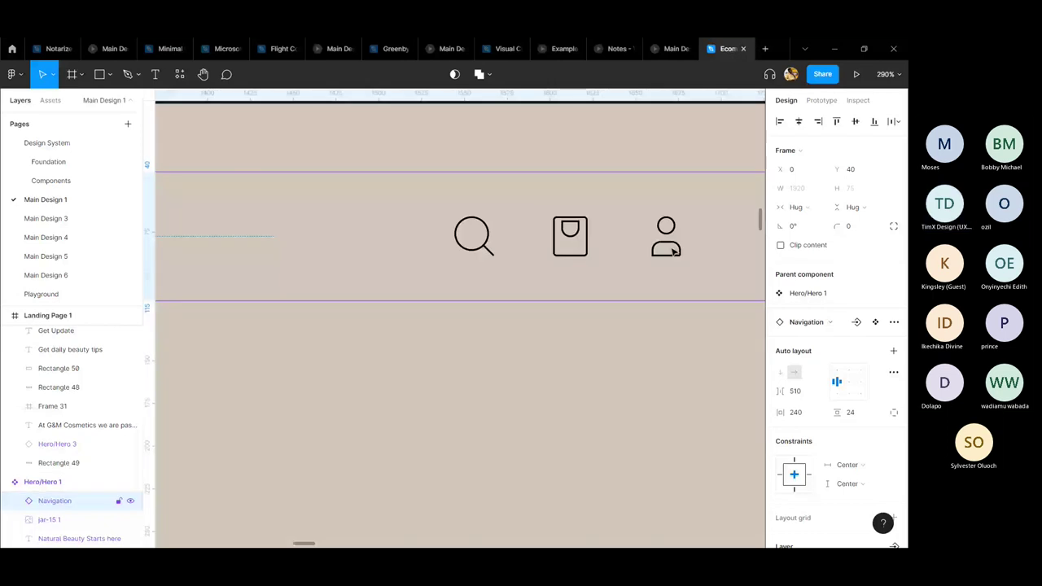
pyautogui.scroll(-5, 668, 249)
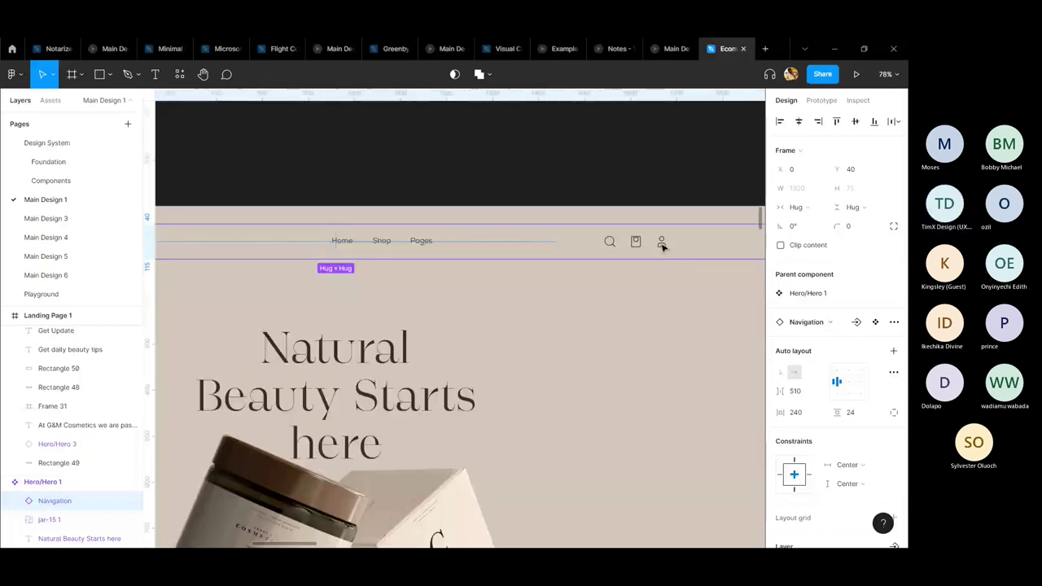
pyautogui.scroll(-2, 663, 246)
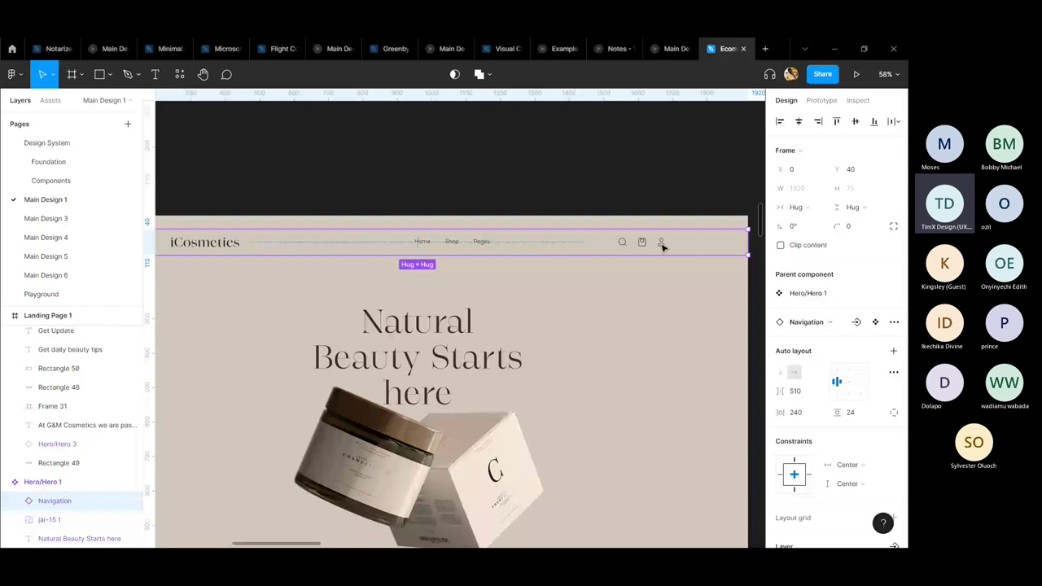
pyautogui.scroll(-3, 542, 250)
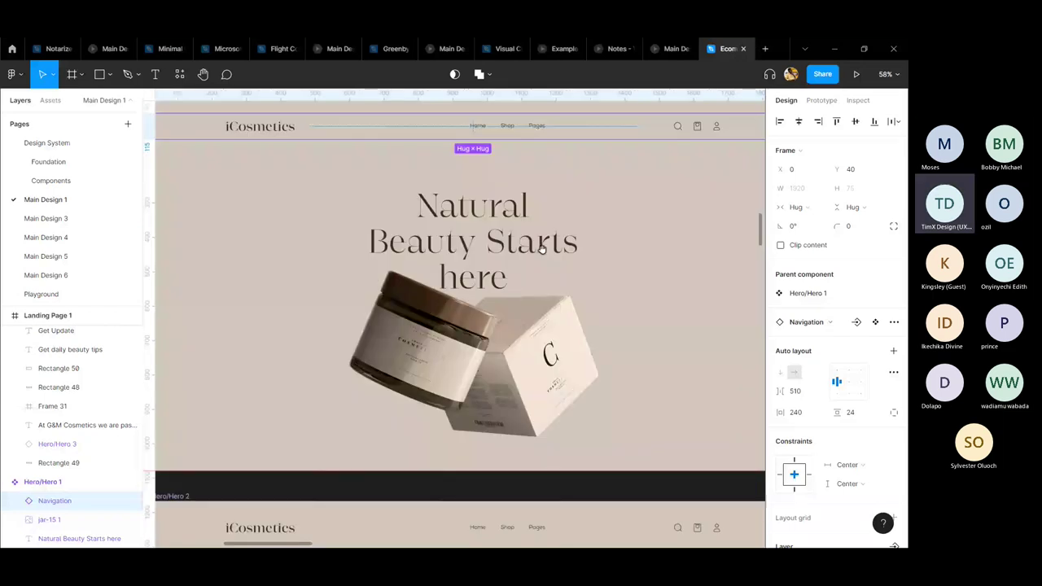
pyautogui.scroll(-2, 542, 250)
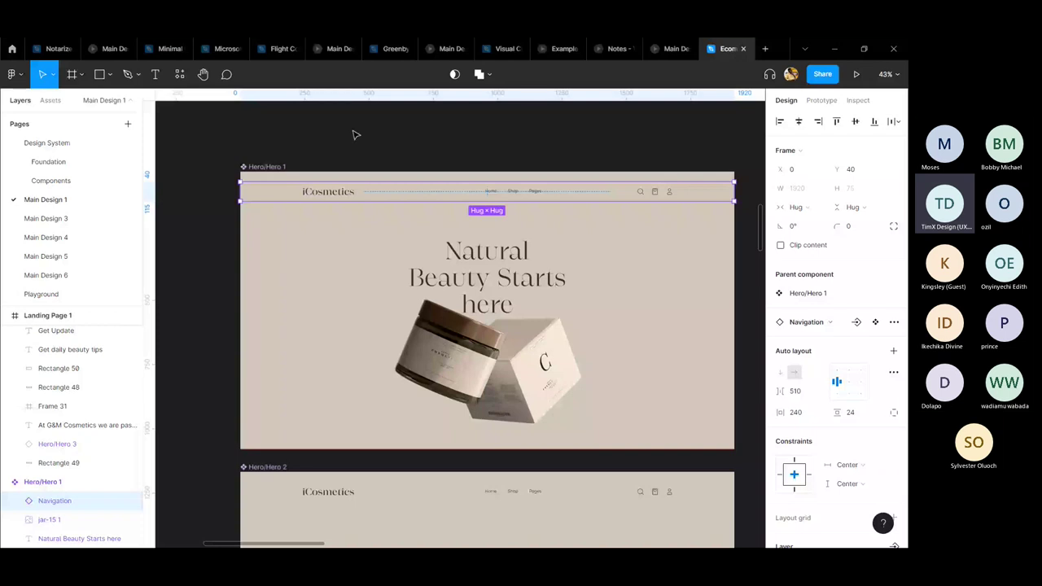
# - Deselect, scan the canvas, and switch to the Greenby design file with Ctrl+Tab
pyautogui.click(354, 134)
pyautogui.scroll(-2, 633, 302)
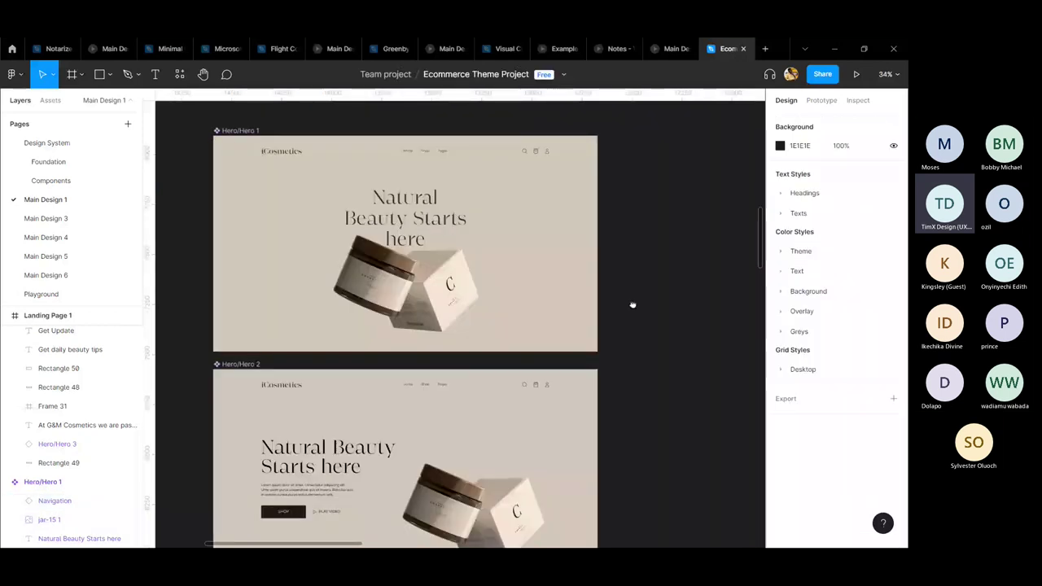
pyautogui.hscroll(4, 427, 289)
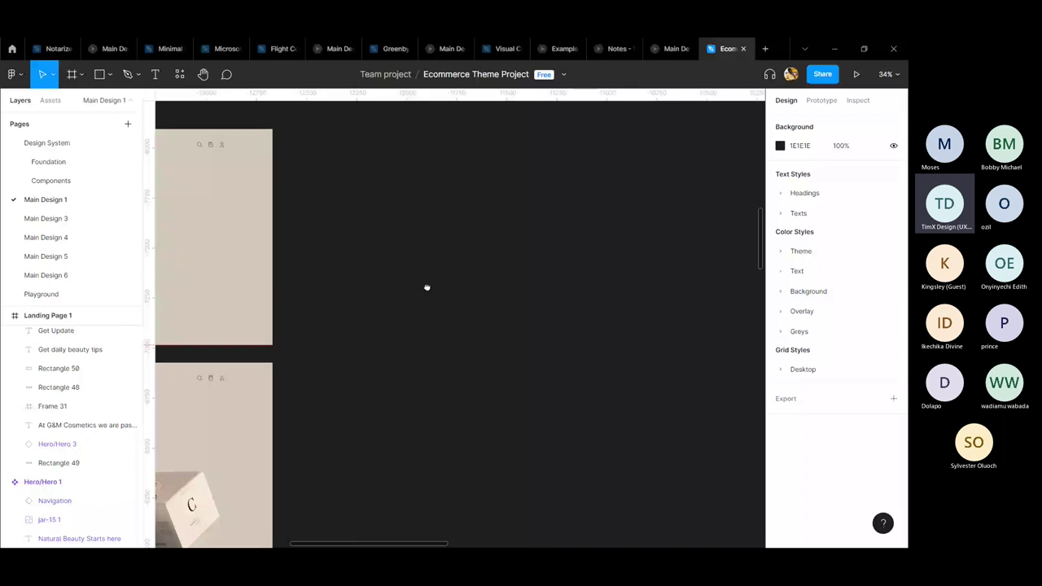
pyautogui.hscroll(-3, 426, 288)
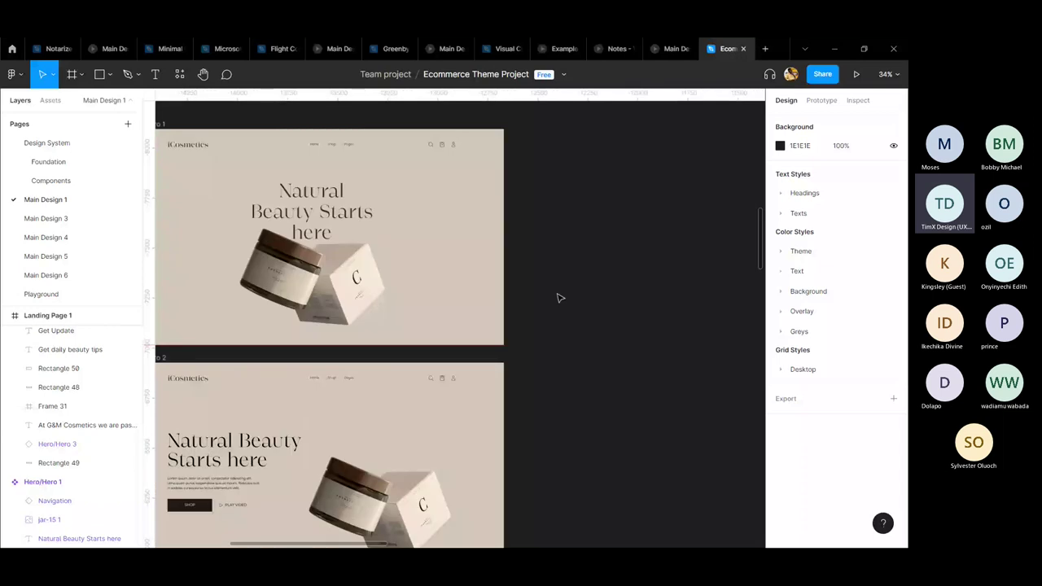
pyautogui.scroll(-3, 561, 298)
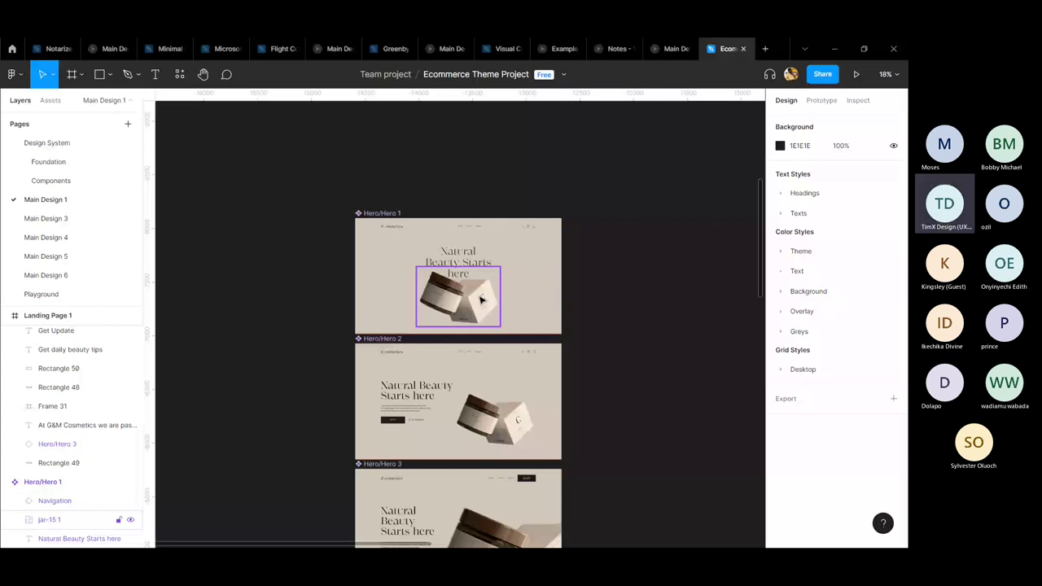
pyautogui.scroll(2, 481, 300)
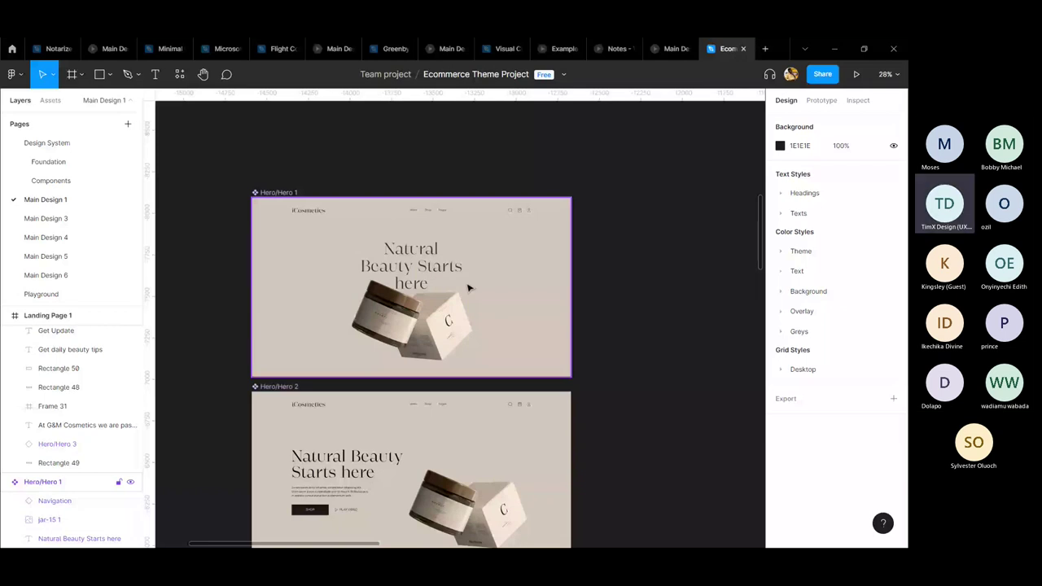
pyautogui.hotkey('ctrl', 'tab')
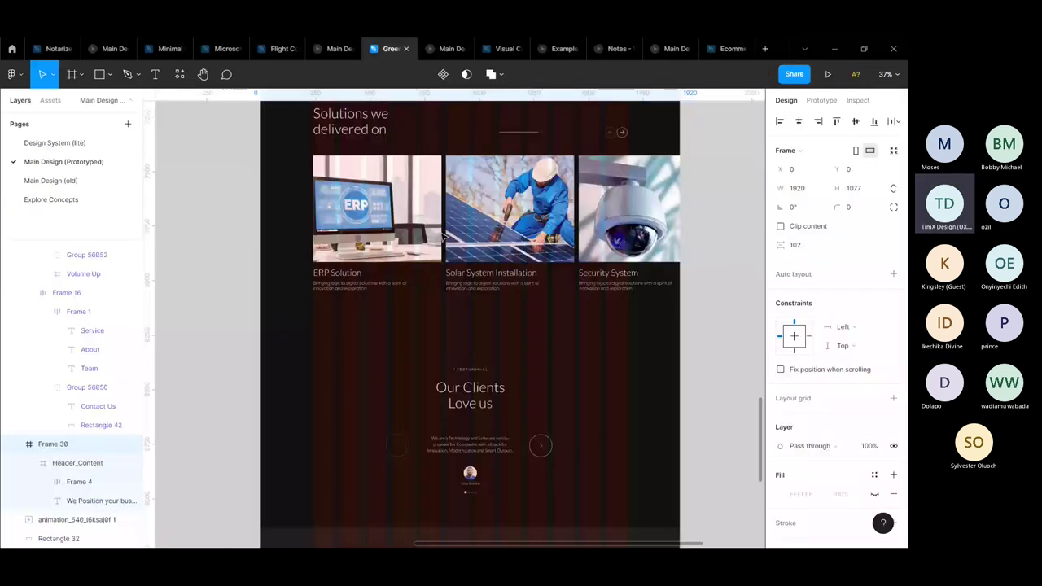
# - Scroll to the Greenby canvas footer and run the site's 'Main' prototype
pyautogui.scroll(-3, 443, 235)
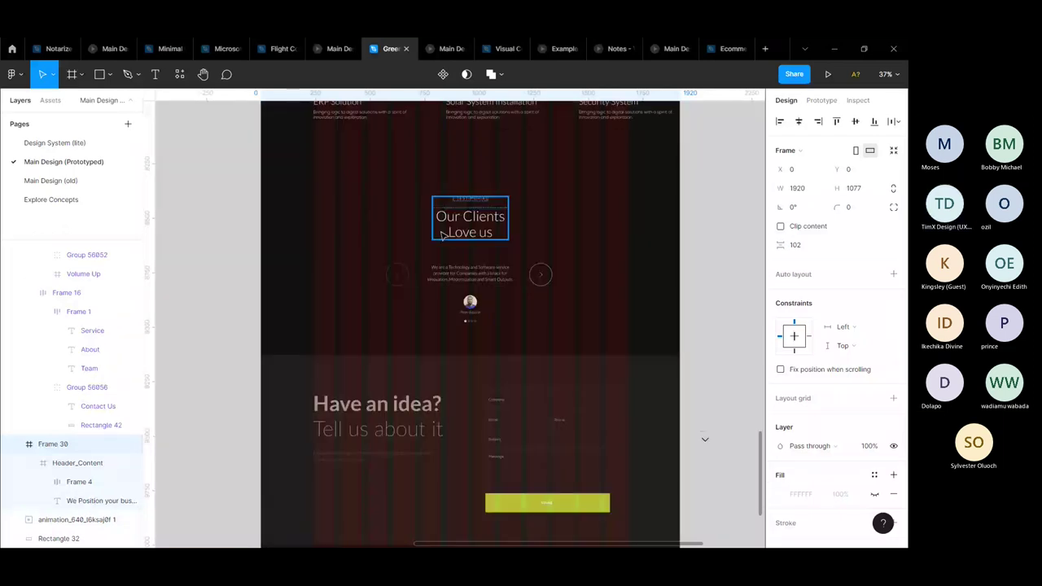
pyautogui.scroll(-5, 462, 262)
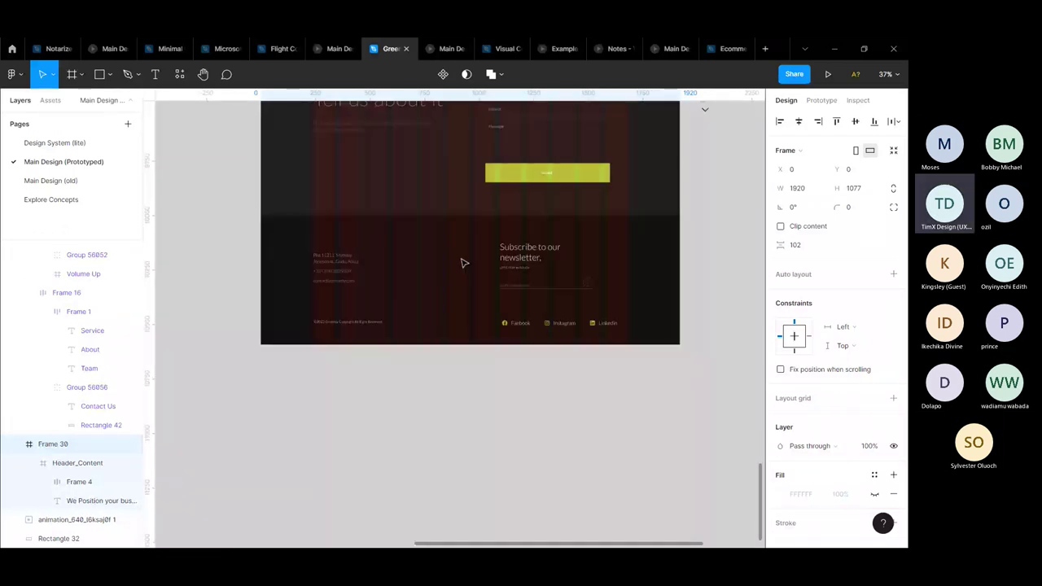
pyautogui.click(446, 49)
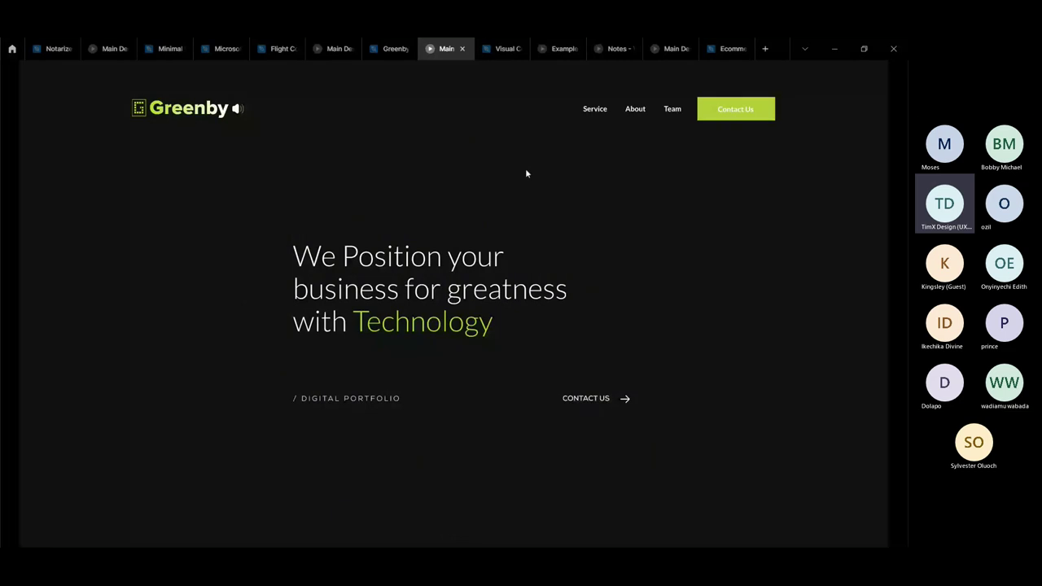
# - View the Notes and Example prototypes, then return to the Visual Communication design file
pyautogui.click(602, 48)
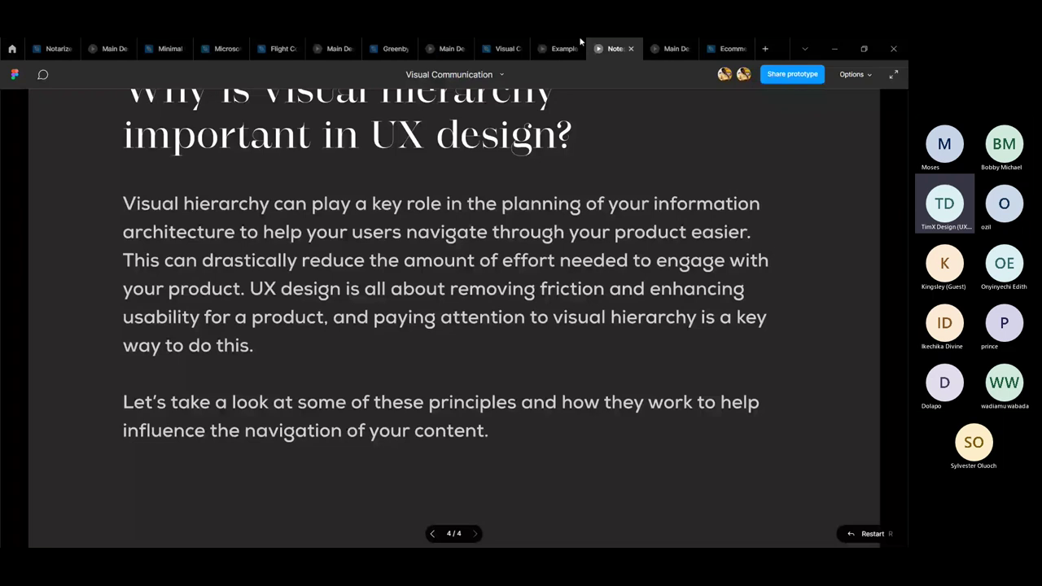
pyautogui.click(562, 48)
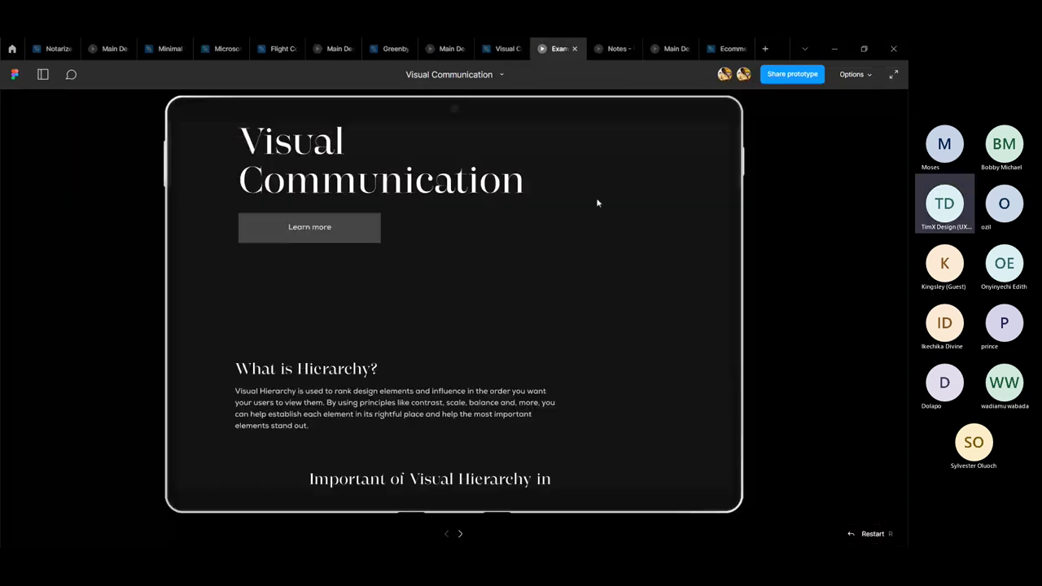
pyautogui.scroll(3, 597, 203)
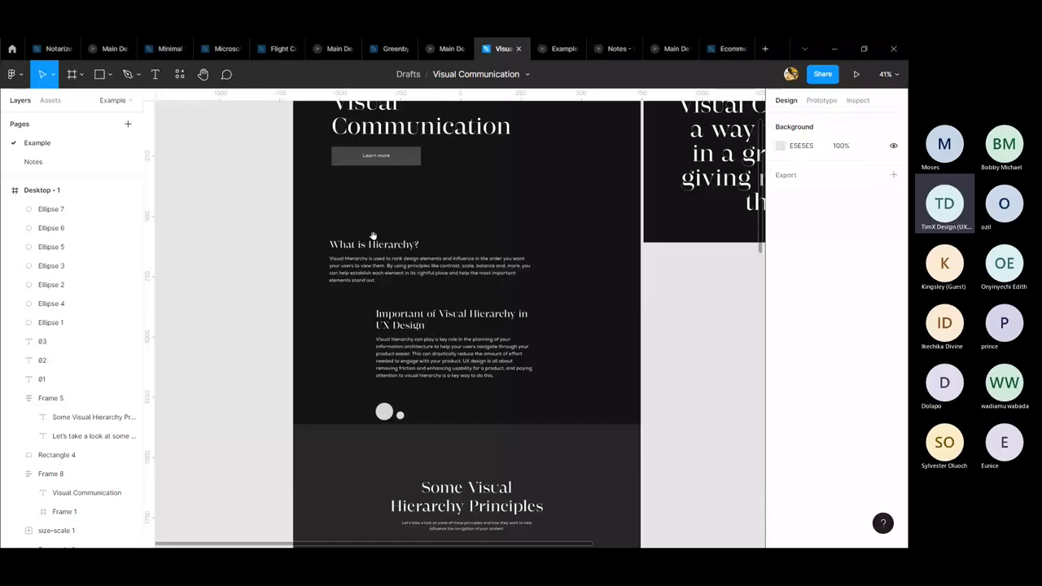
# - Move down to section 01 'Using size and scale to pull focus' and open Quick Actions
pyautogui.moveTo(373, 235); pyautogui.dragTo(480, 348)
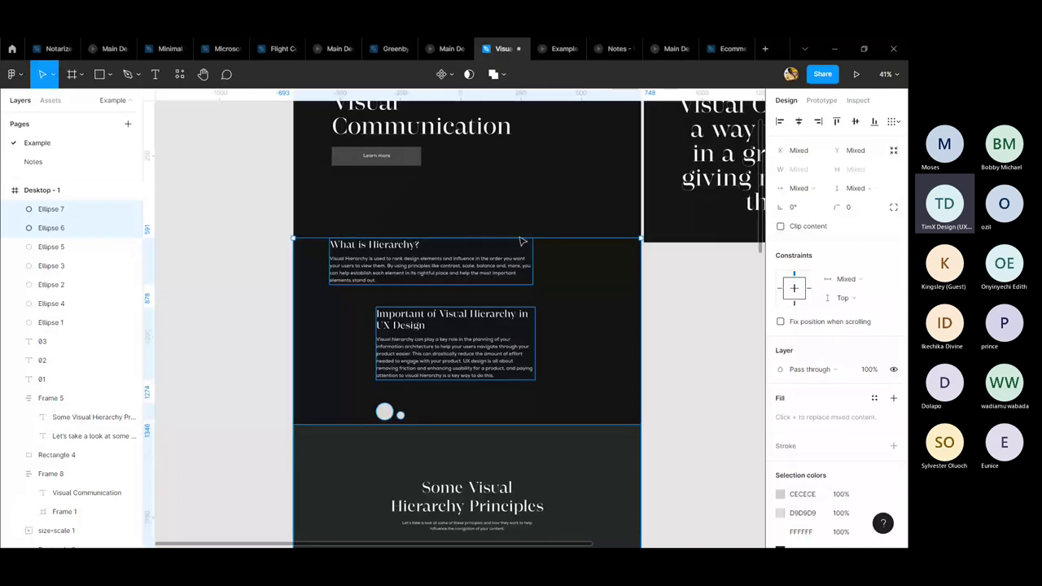
pyautogui.press('Escape')
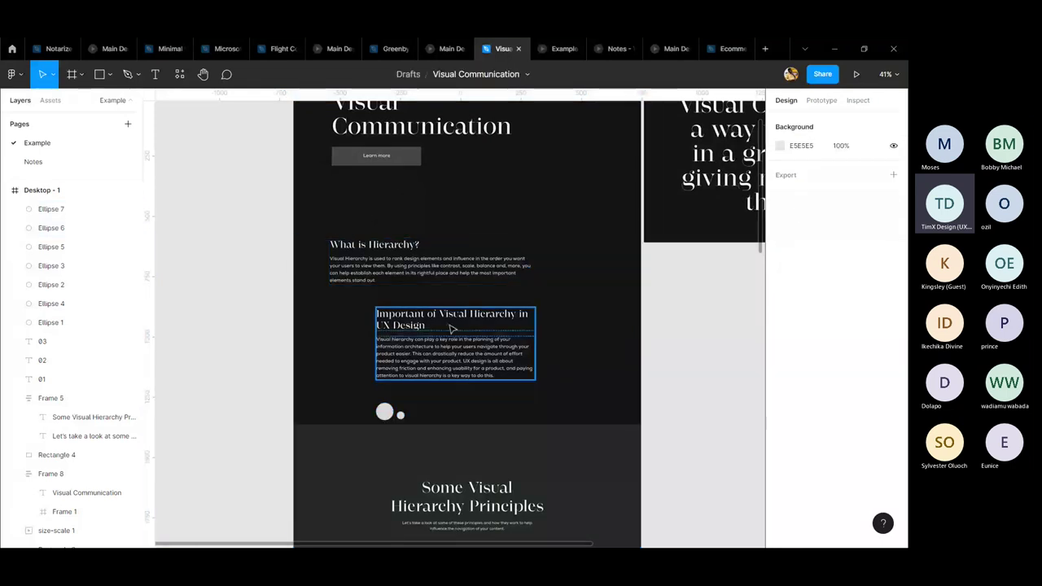
pyautogui.scroll(-3, 453, 329)
pyautogui.hscroll(-3, 453, 328)
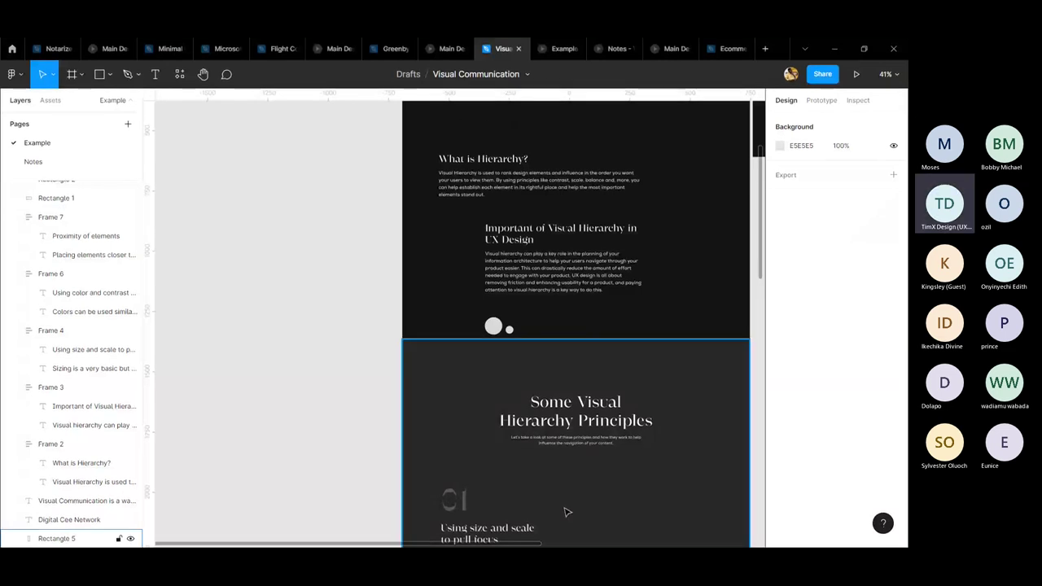
pyautogui.hscroll(2, 356, 345)
pyautogui.scroll(-5, 337, 307)
pyautogui.hotkey('ctrl', '/')
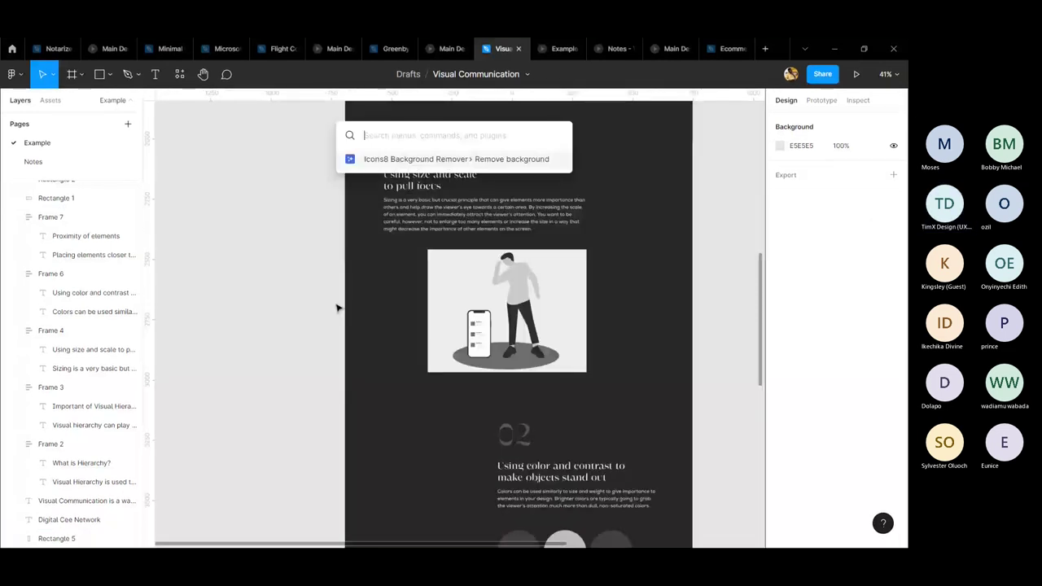
# - Launch the Iconly v2.3 plugin from Quick Actions and dismiss its error notice
pyautogui.write('illu')
pyautogui.press('BackSpace')
pyautogui.press('BackSpace')
pyautogui.press('BackSpace')
pyautogui.press('BackSpace')
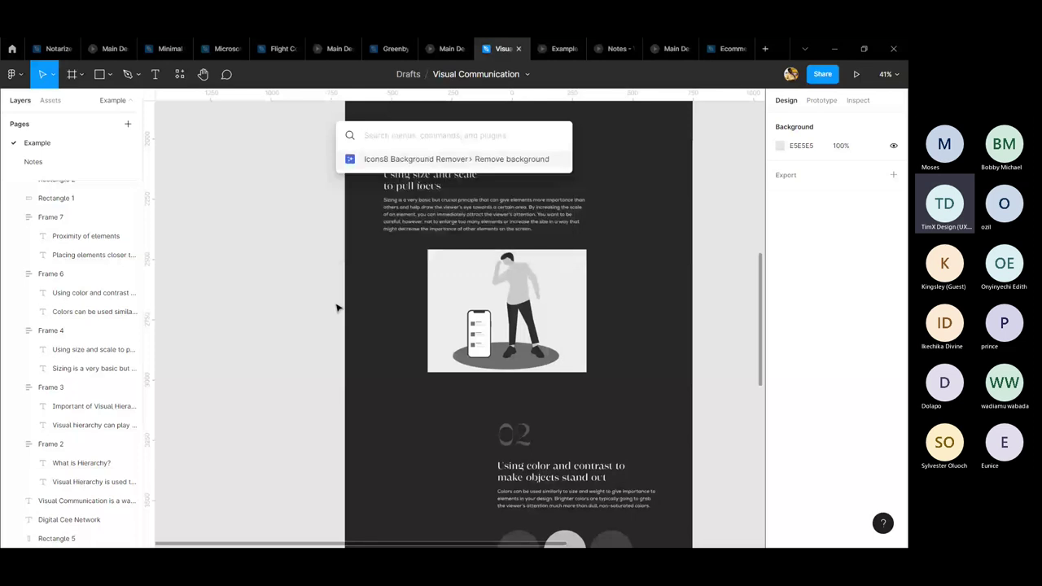
pyautogui.write('ic')
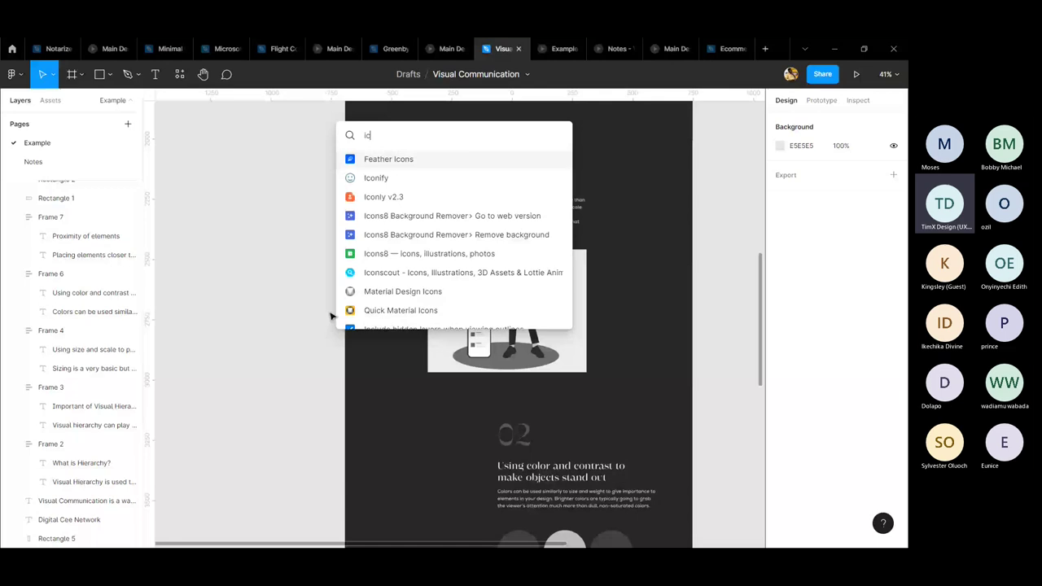
pyautogui.write('only')
pyautogui.press('Return')
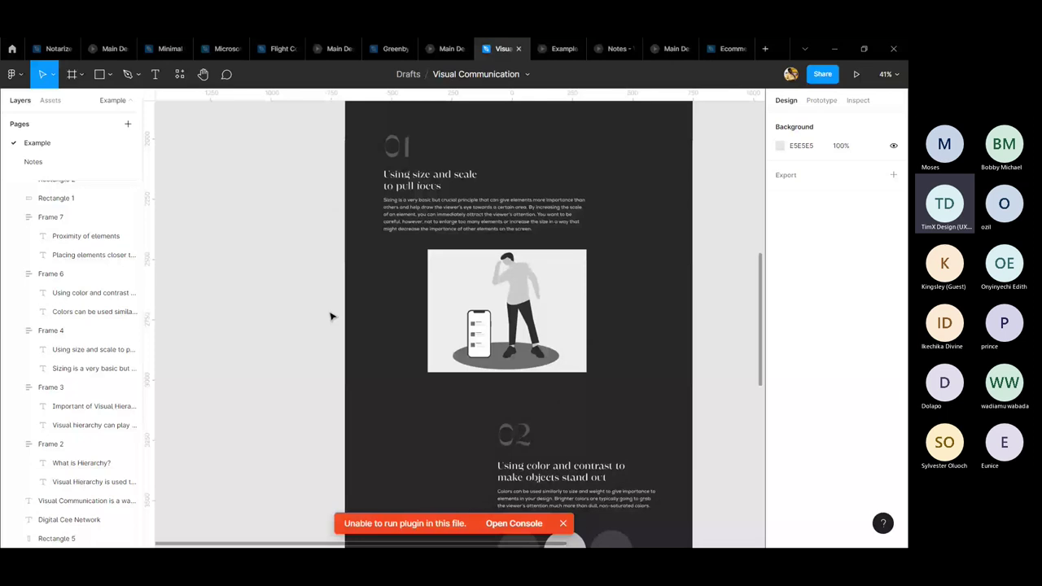
pyautogui.click(563, 523)
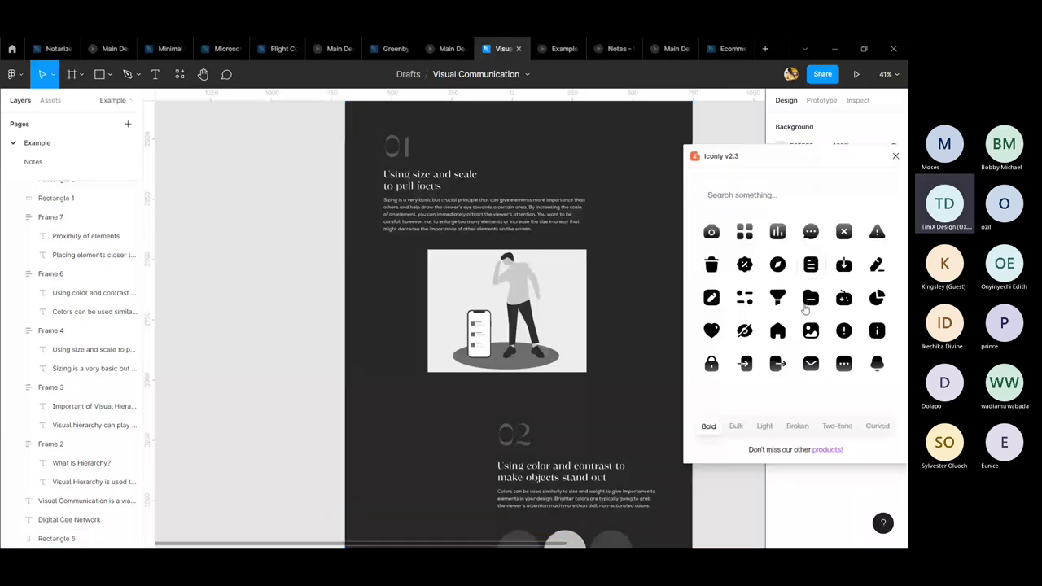
# - Preview Iconly icons in Light, Bulk, Broken and Curved styles, then close the plugin
pyautogui.scroll(2, 696, 310)
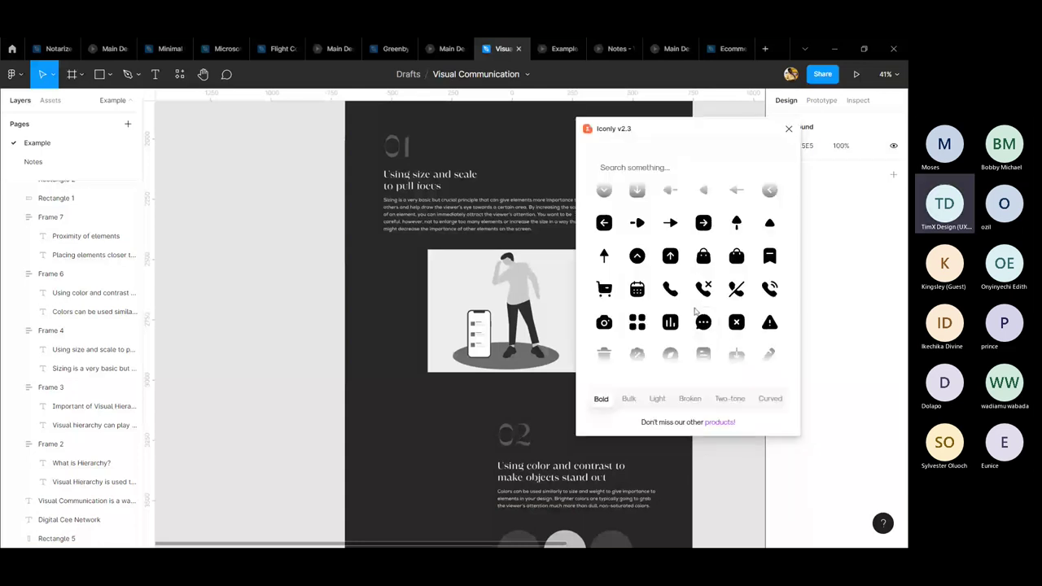
pyautogui.scroll(-5, 695, 310)
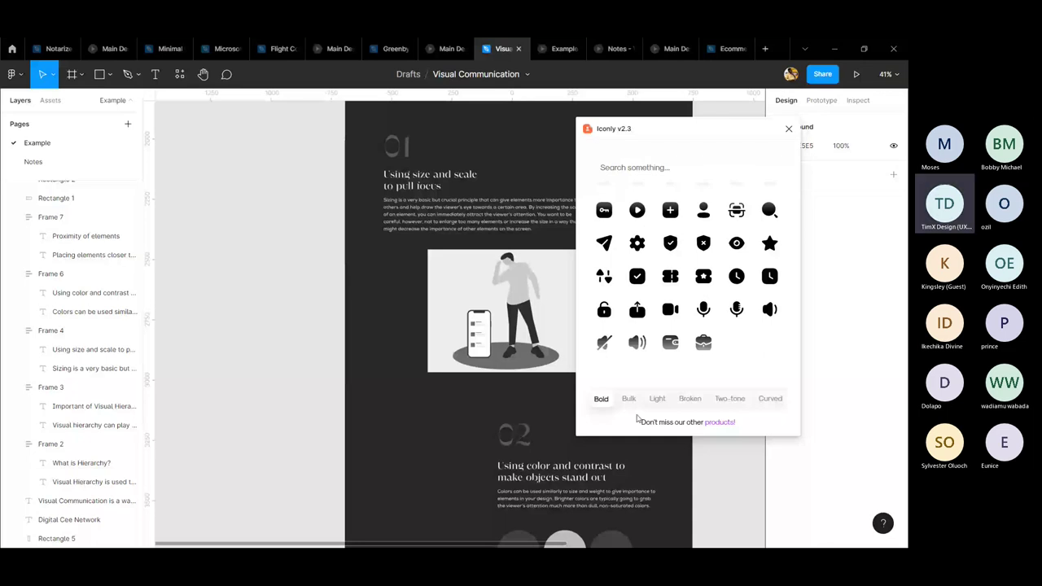
pyautogui.click(657, 399)
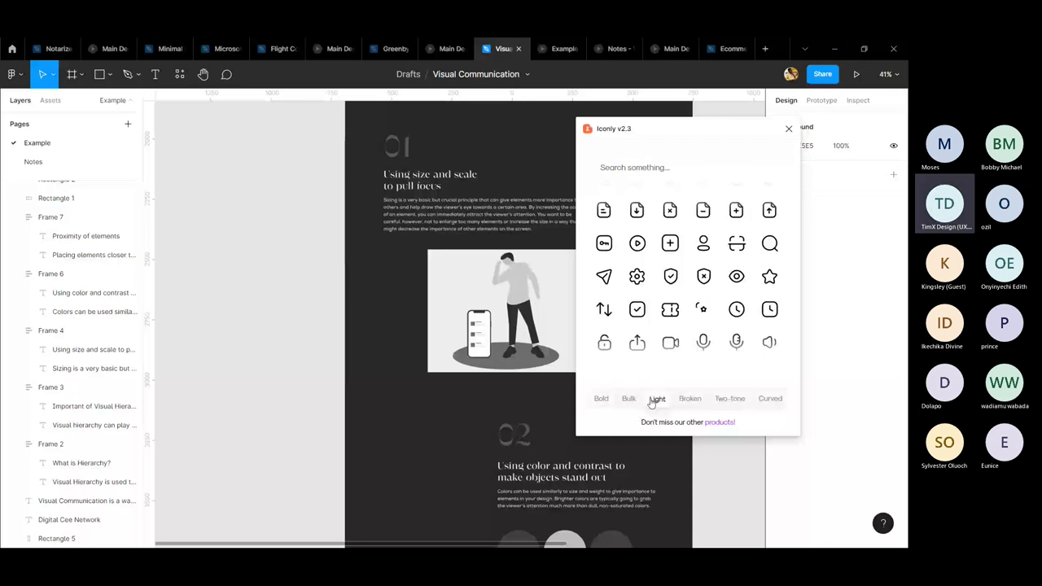
pyautogui.click(630, 399)
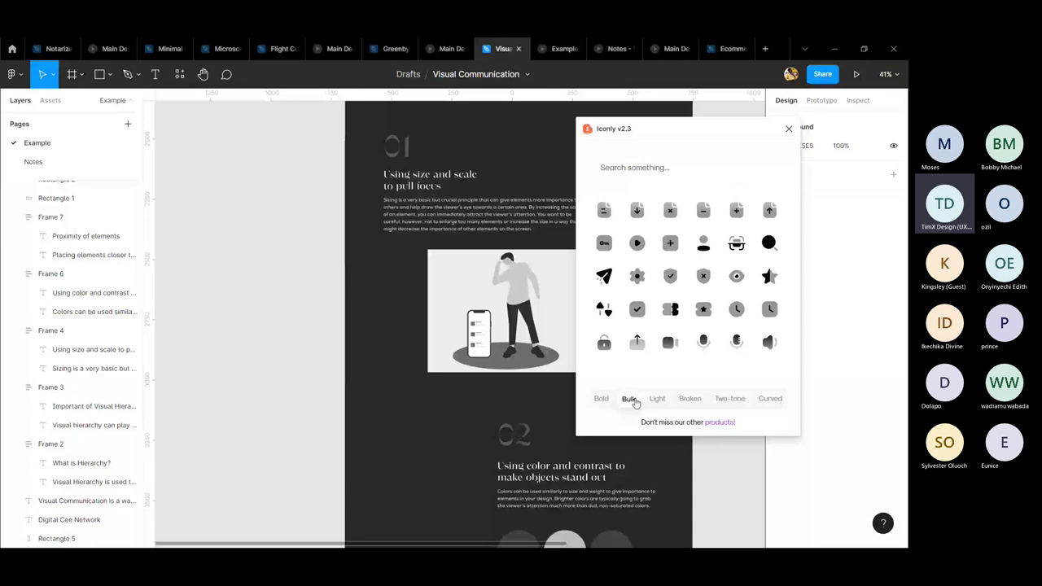
pyautogui.click(691, 399)
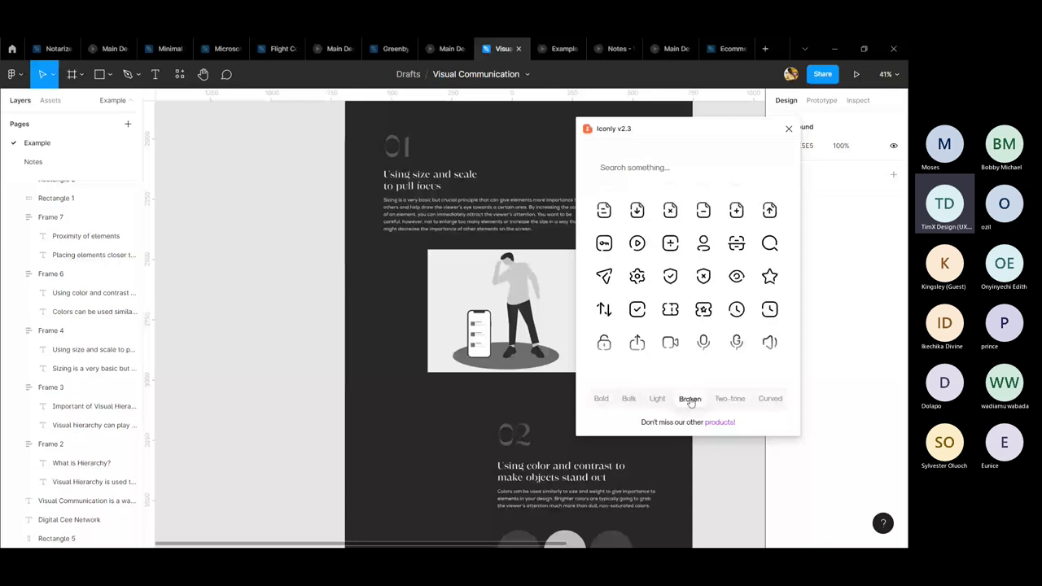
pyautogui.click(769, 399)
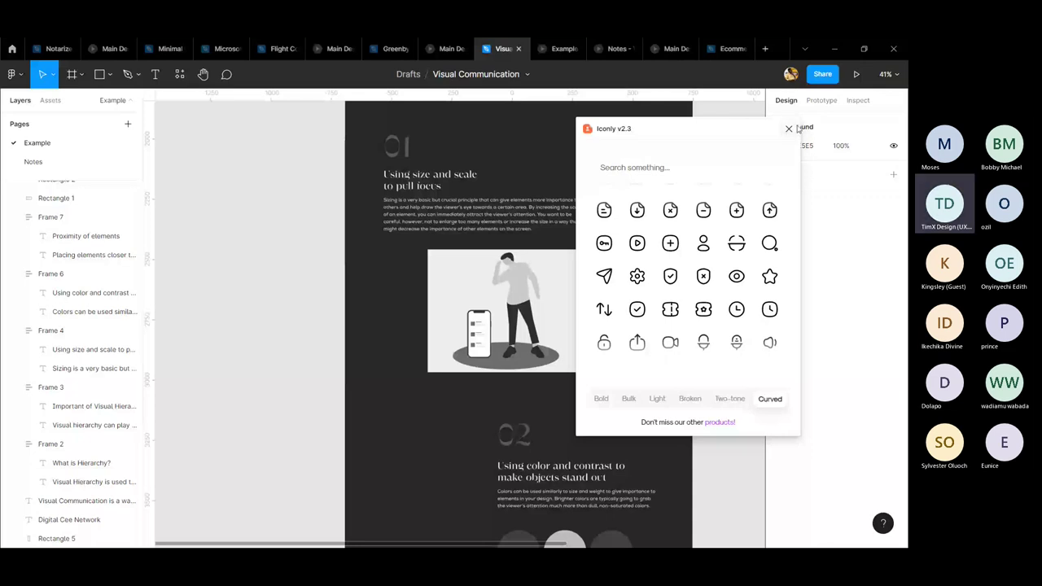
pyautogui.click(789, 129)
pyautogui.hotkey('ctrl', '/')
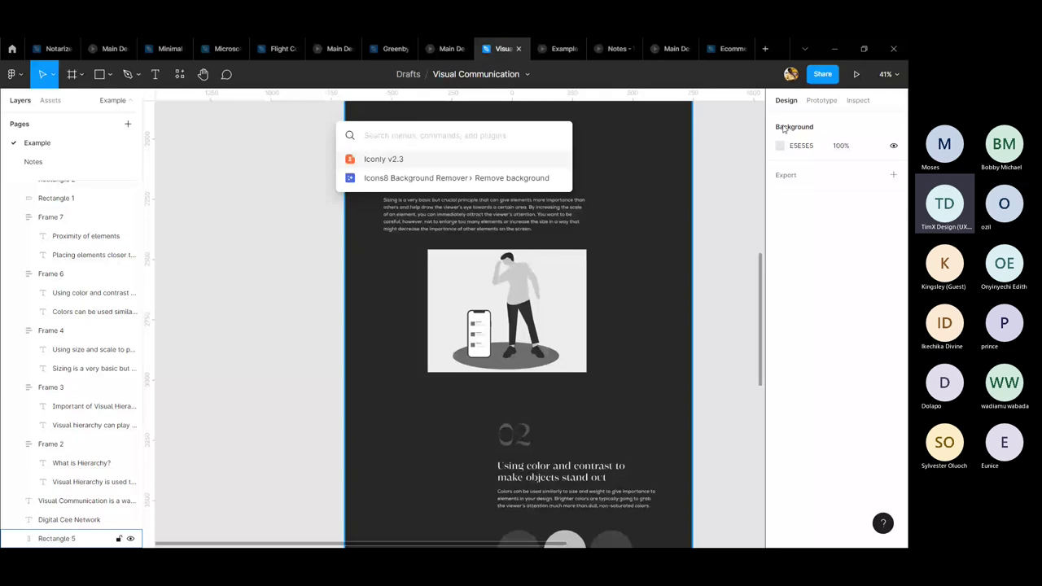
# - Launch Iconify with Ctrl+Alt+P, move its window aside and return to the collections list
pyautogui.press('Escape')
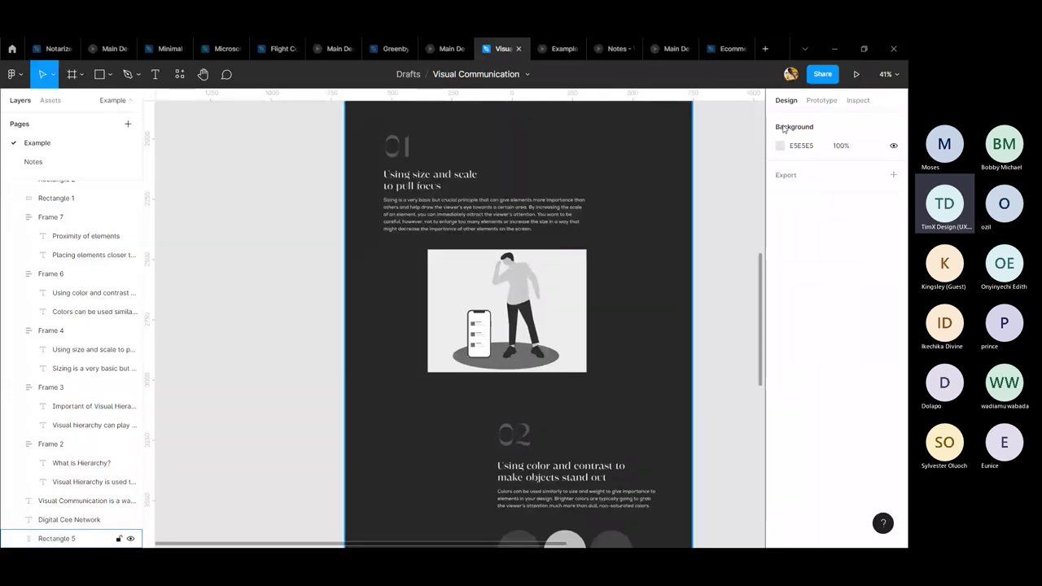
pyautogui.hotkey('ctrl', 'alt', 'p')
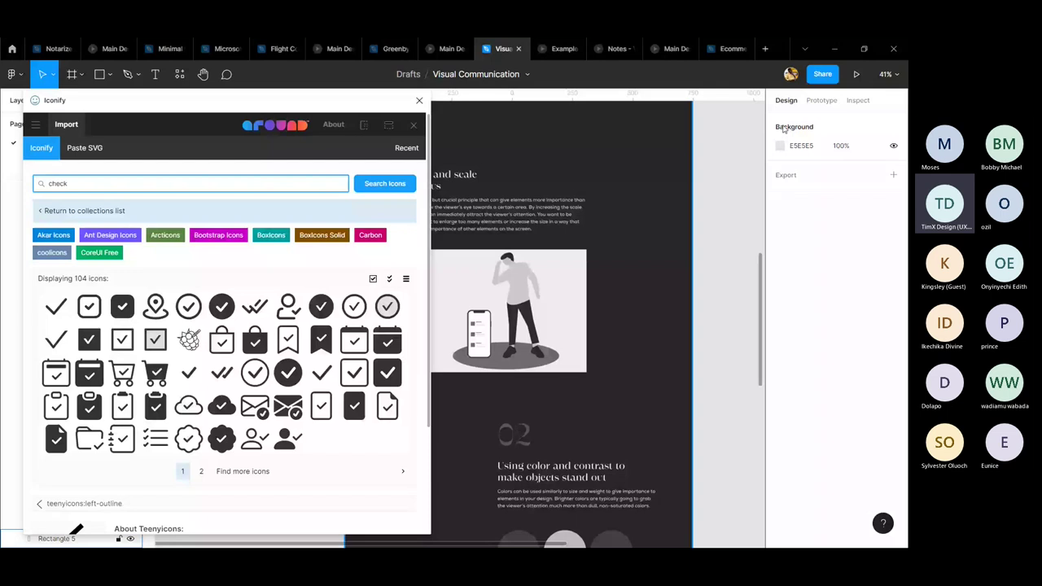
pyautogui.click(137, 104)
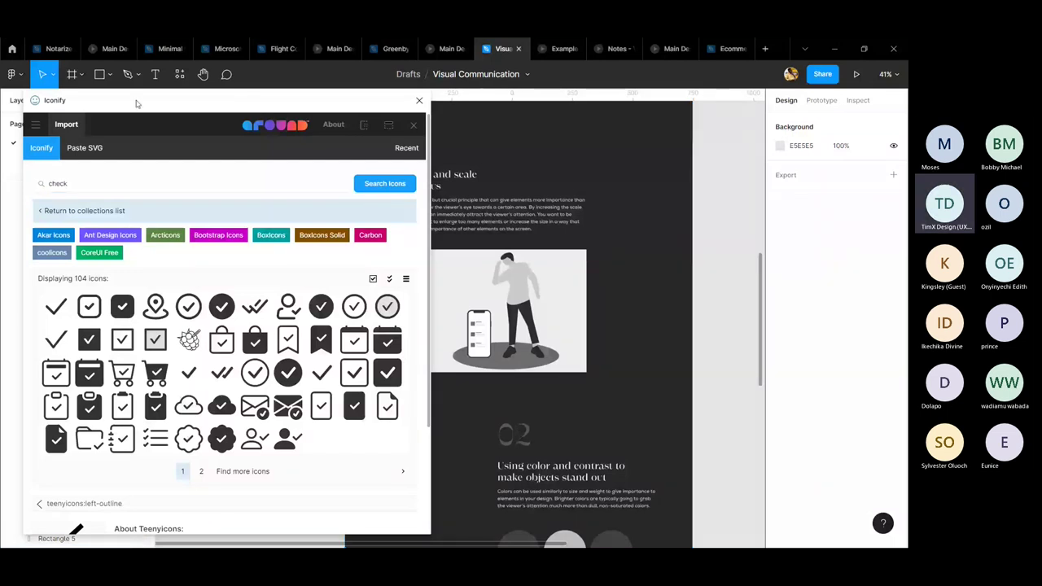
pyautogui.moveTo(188, 105); pyautogui.dragTo(394, 106)
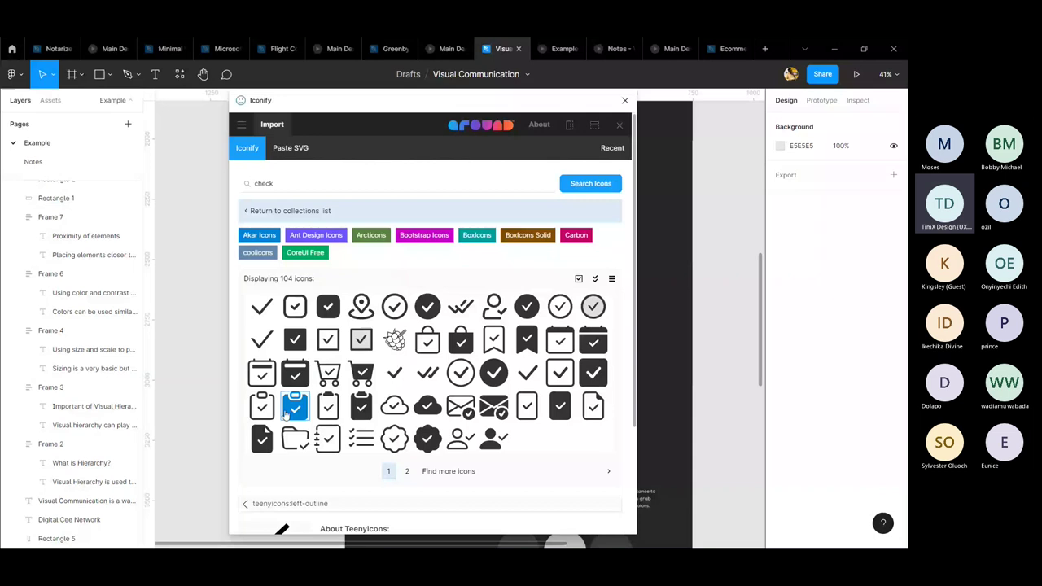
pyautogui.click(256, 213)
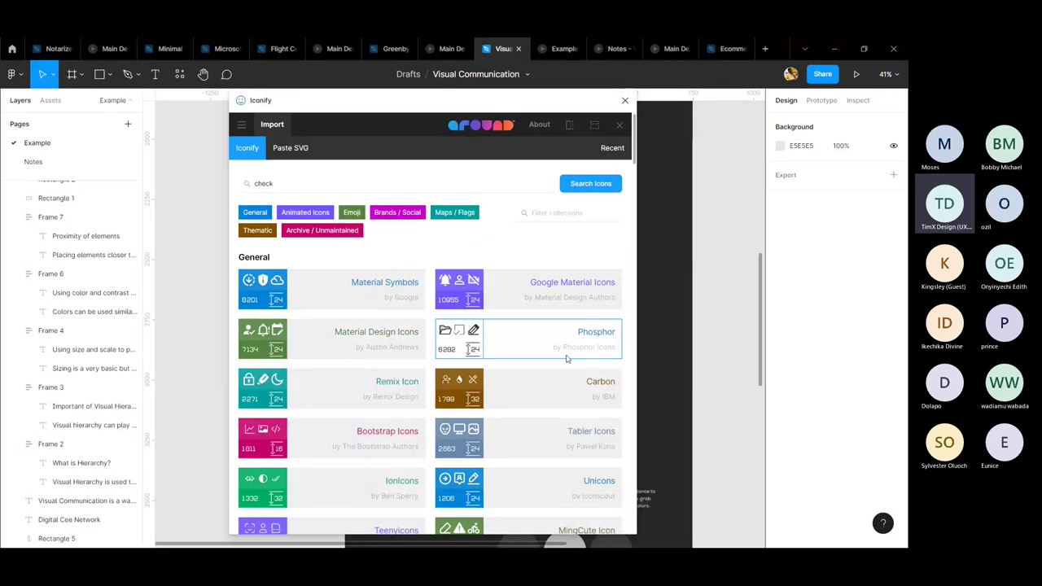
# - Browse through the Iconify icon collections, then close the plugin
pyautogui.scroll(-1, 565, 358)
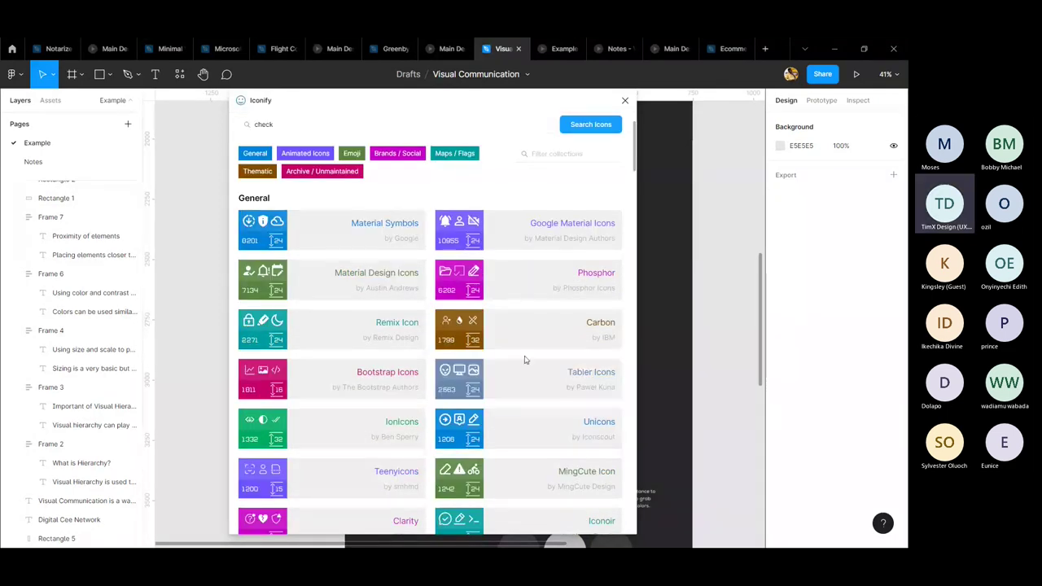
pyautogui.scroll(-1, 525, 359)
pyautogui.scroll(-1, 526, 365)
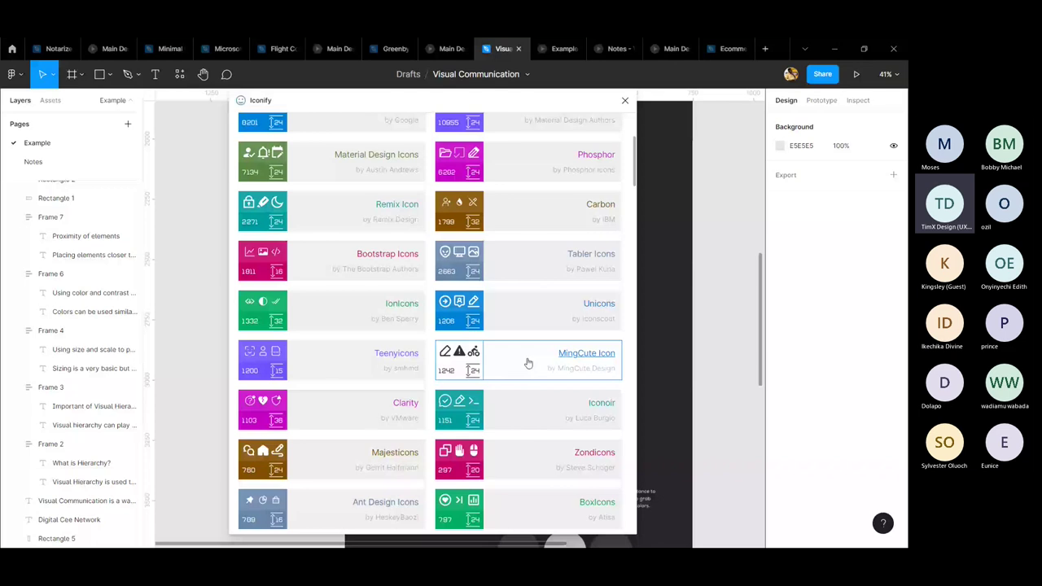
pyautogui.scroll(-1, 528, 363)
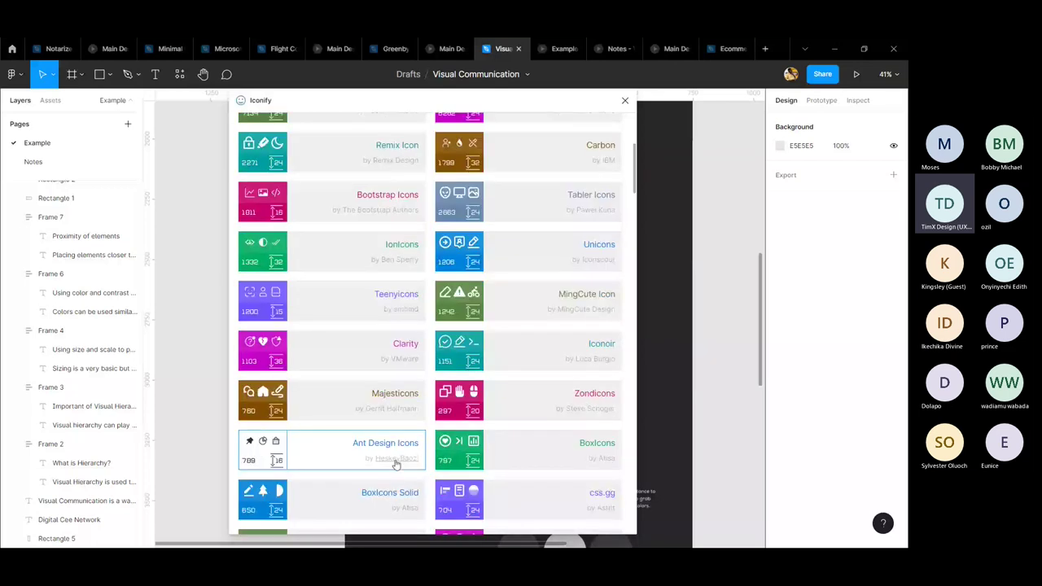
pyautogui.scroll(-10, 446, 352)
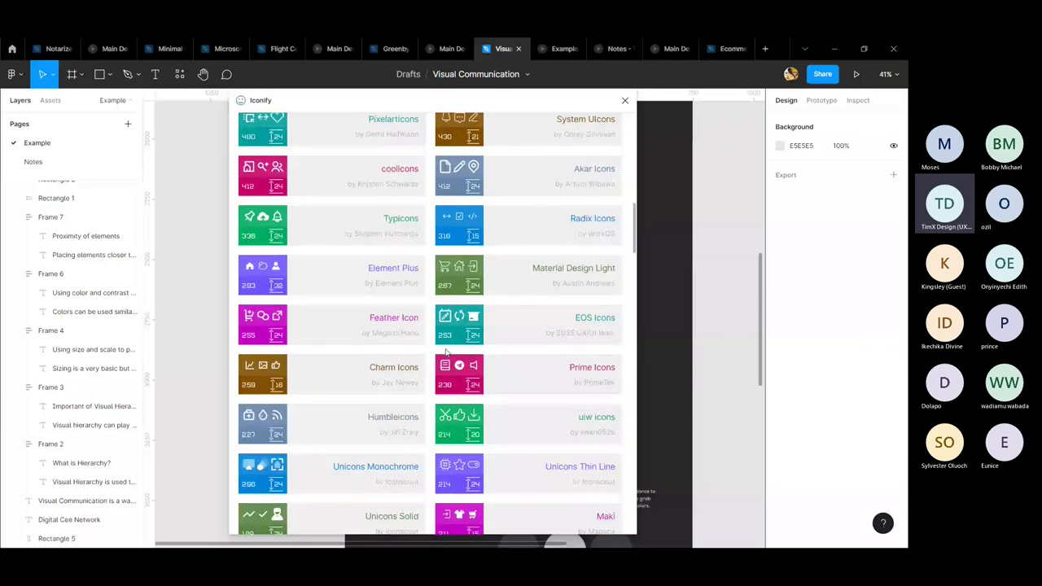
pyautogui.scroll(15, 309, 167)
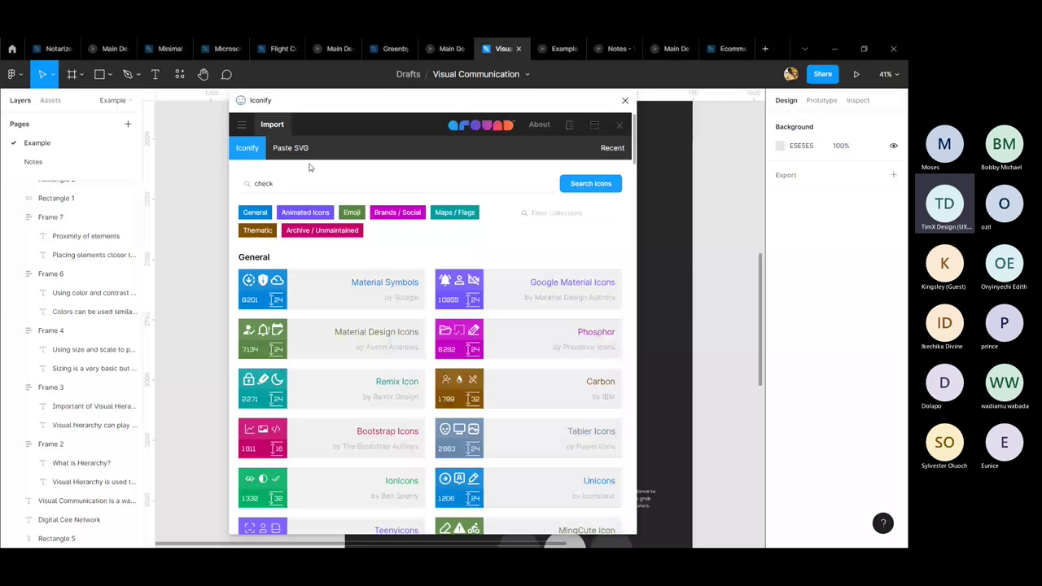
pyautogui.click(625, 101)
pyautogui.hotkey('ctrl', '/')
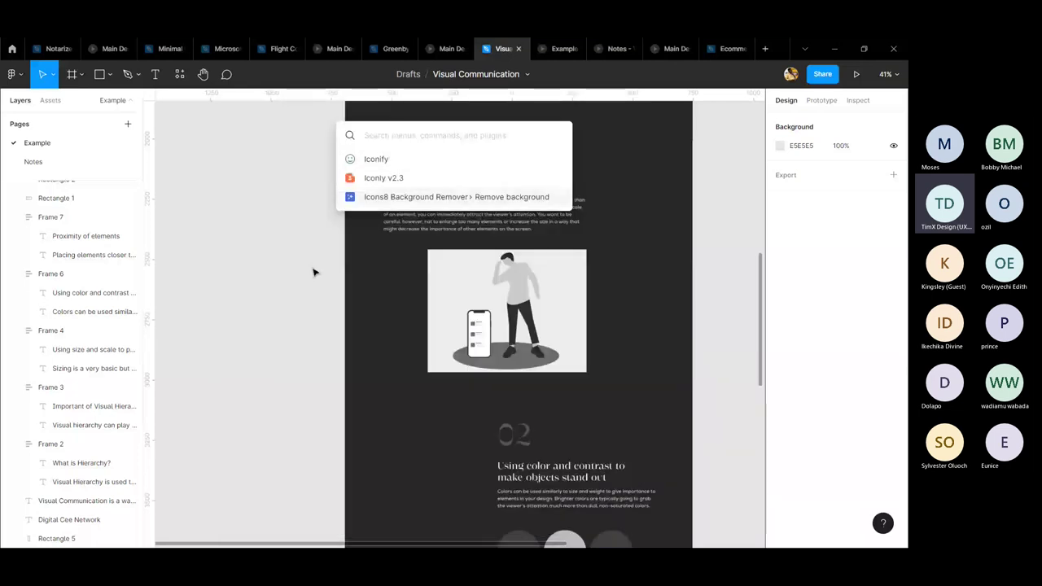
# - Search Quick Actions for 'icon' and look through the matching plugins
pyautogui.click(302, 291)
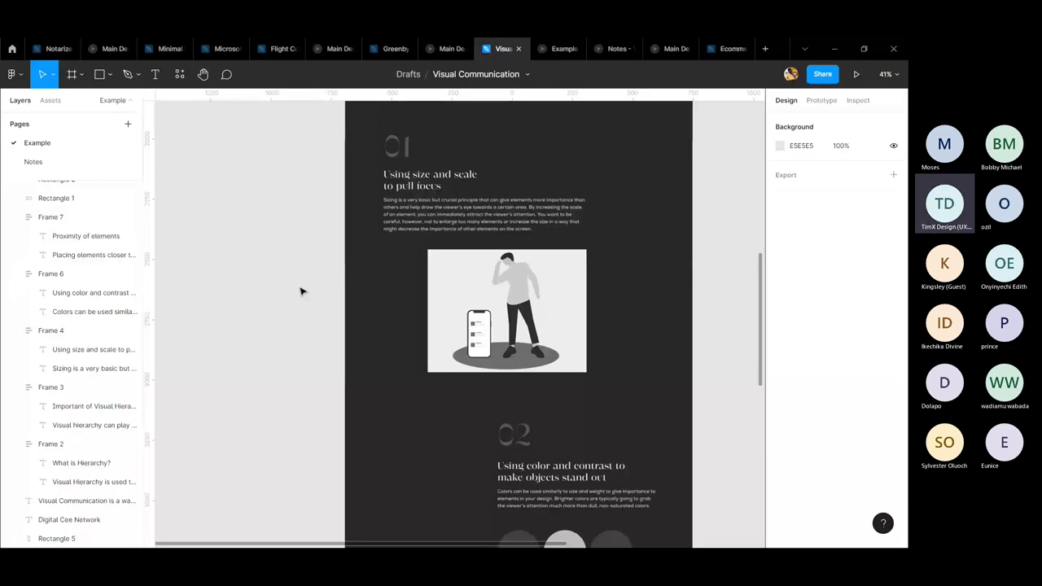
pyautogui.hotkey('ctrl', '/')
pyautogui.write('icon')
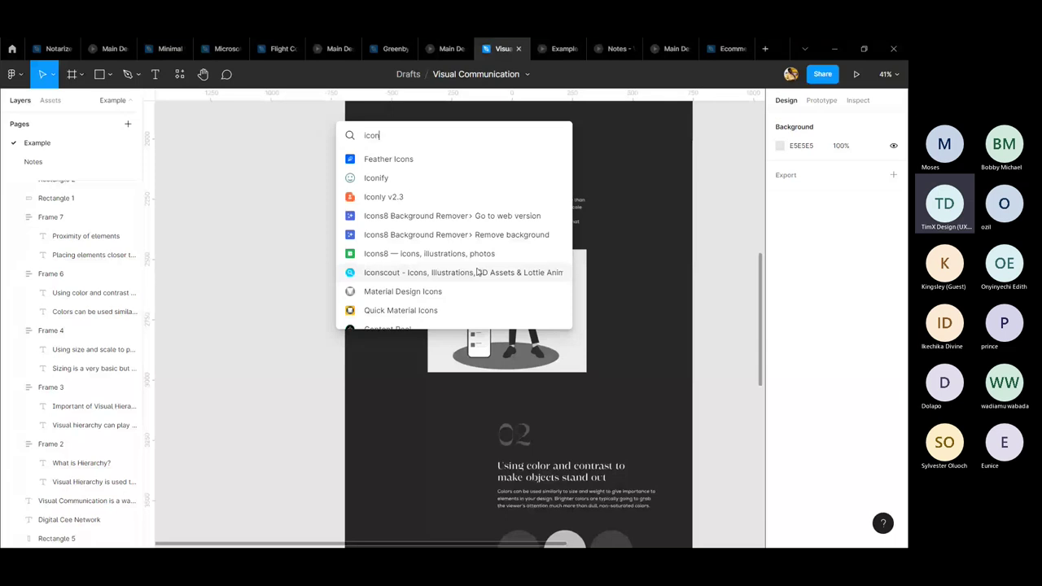
pyautogui.scroll(-2, 479, 273)
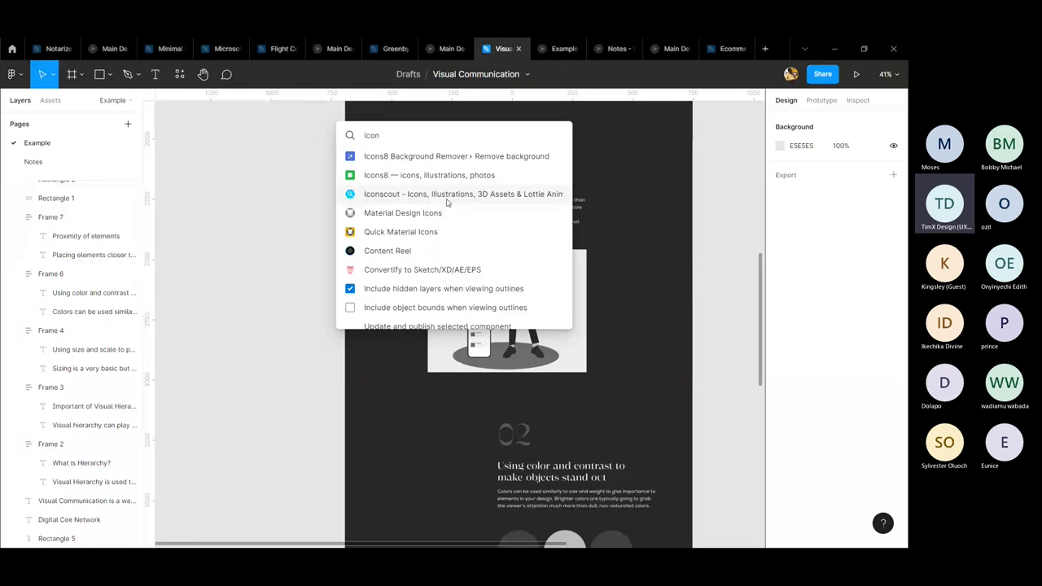
pyautogui.scroll(2, 446, 202)
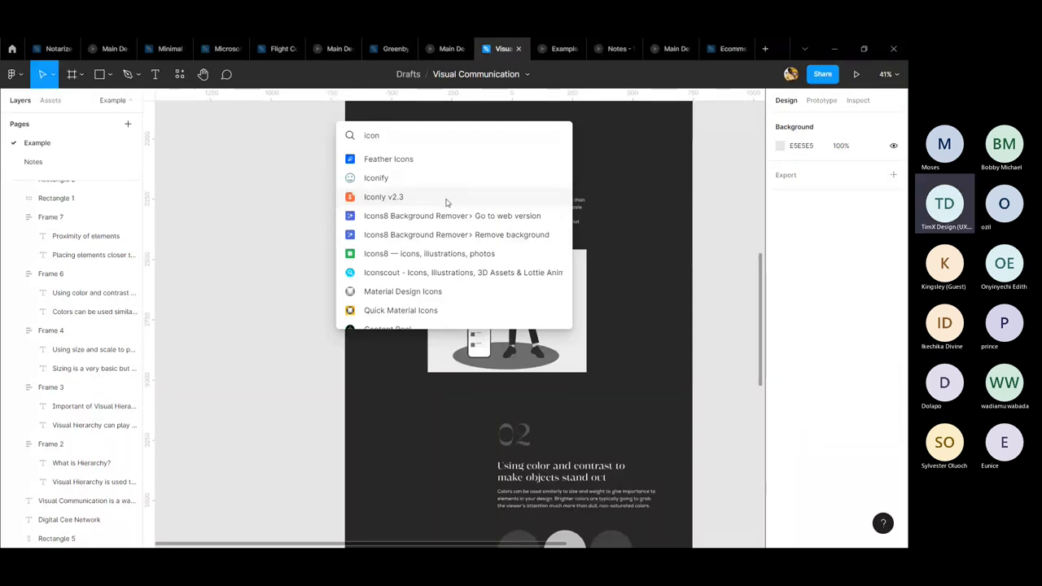
# - Close the search without running a plugin and zoom to the man-with-phone illustration
pyautogui.press('Escape')
pyautogui.click(487, 357)
pyautogui.hotkey('shift', '2')
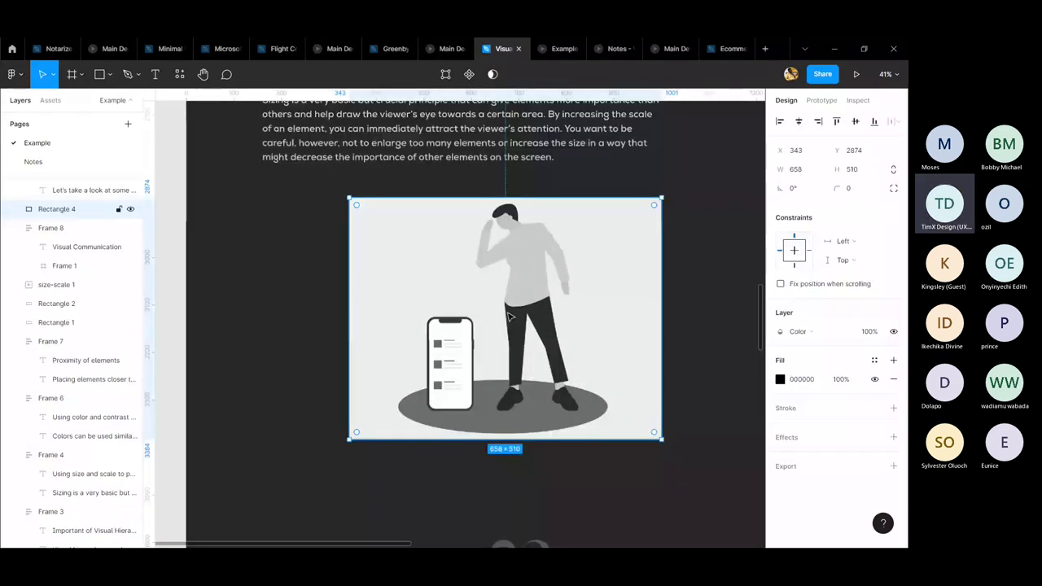
# - Pan to the space above 'Using size and scale' and choose the Star shape tool
pyautogui.scroll(-5, 492, 351)
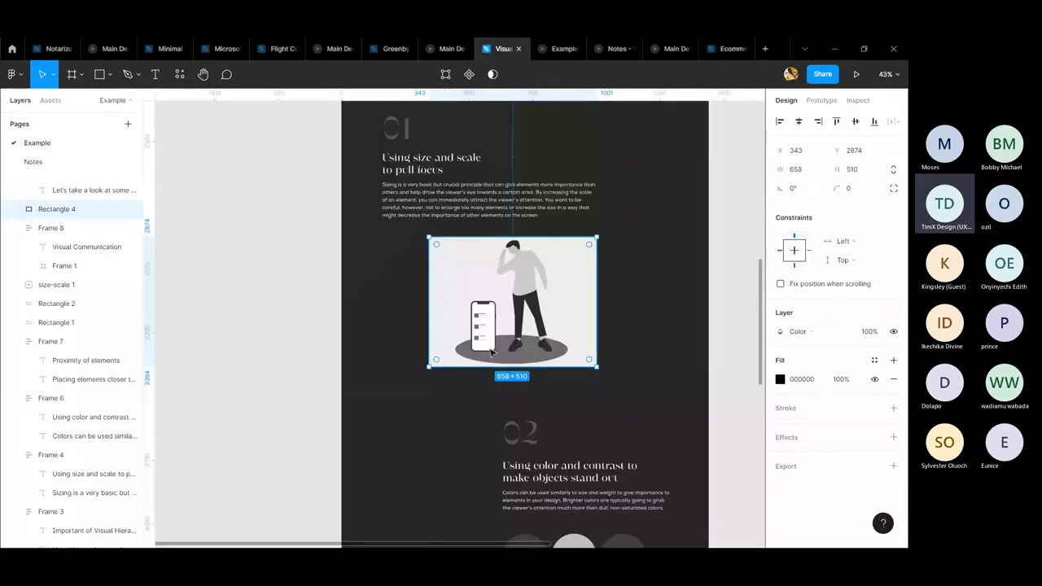
pyautogui.hscroll(1, 488, 354)
pyautogui.scroll(-1, 489, 354)
pyautogui.scroll(3, 465, 360)
pyautogui.hscroll(1, 465, 360)
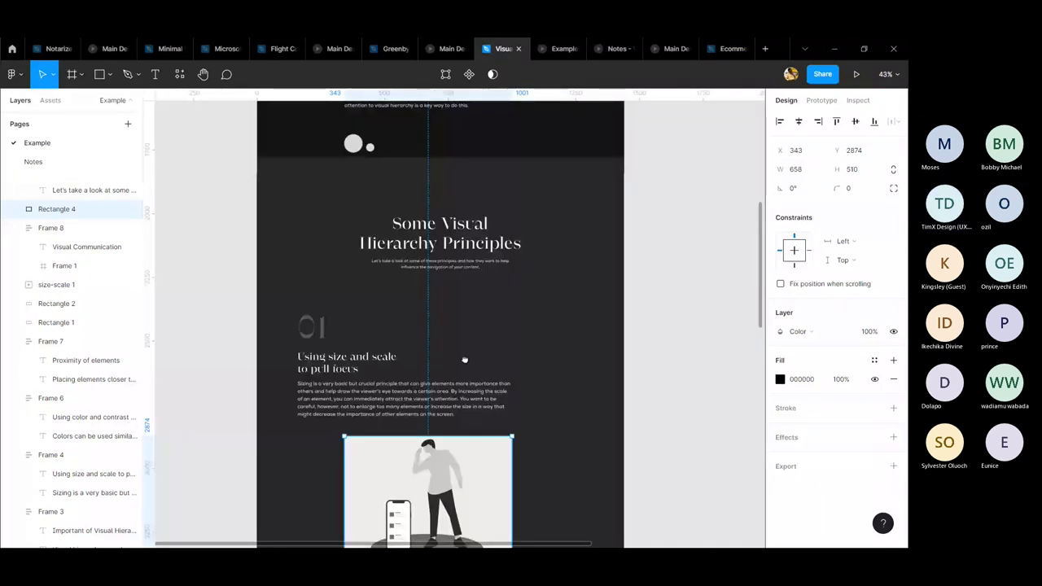
pyautogui.scroll(5, 464, 360)
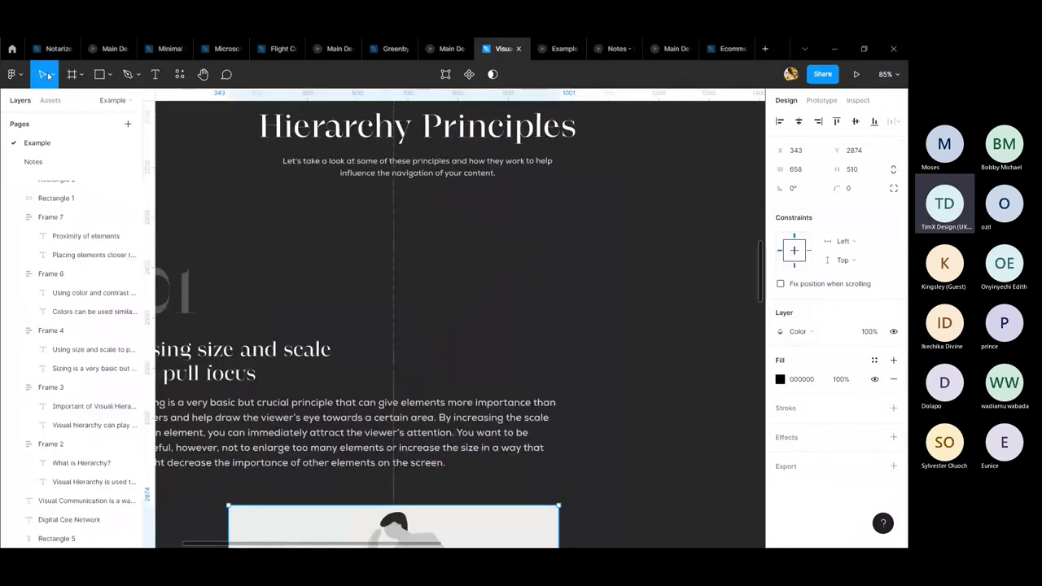
pyautogui.click(127, 75)
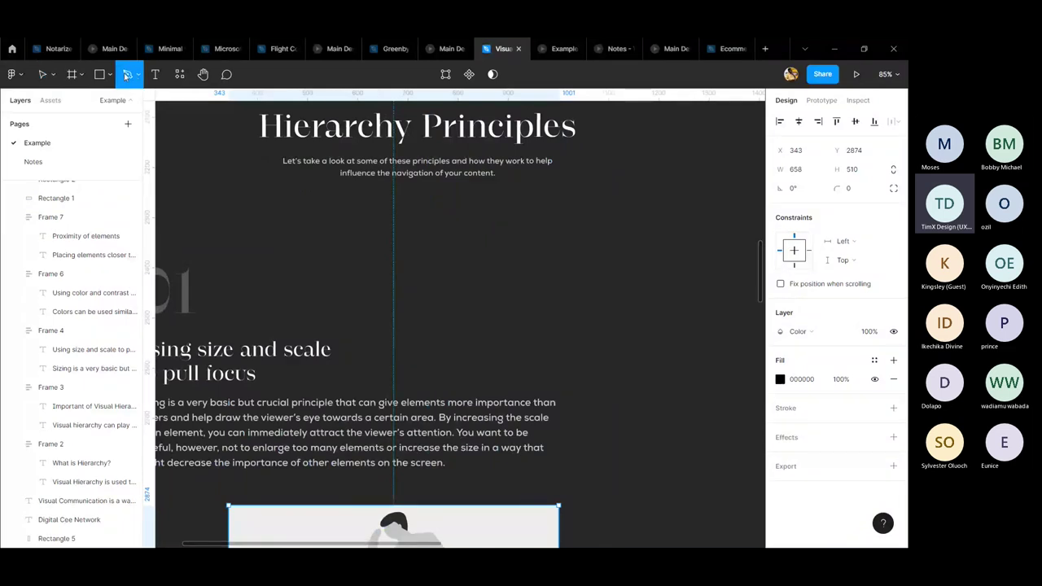
pyautogui.click(110, 74)
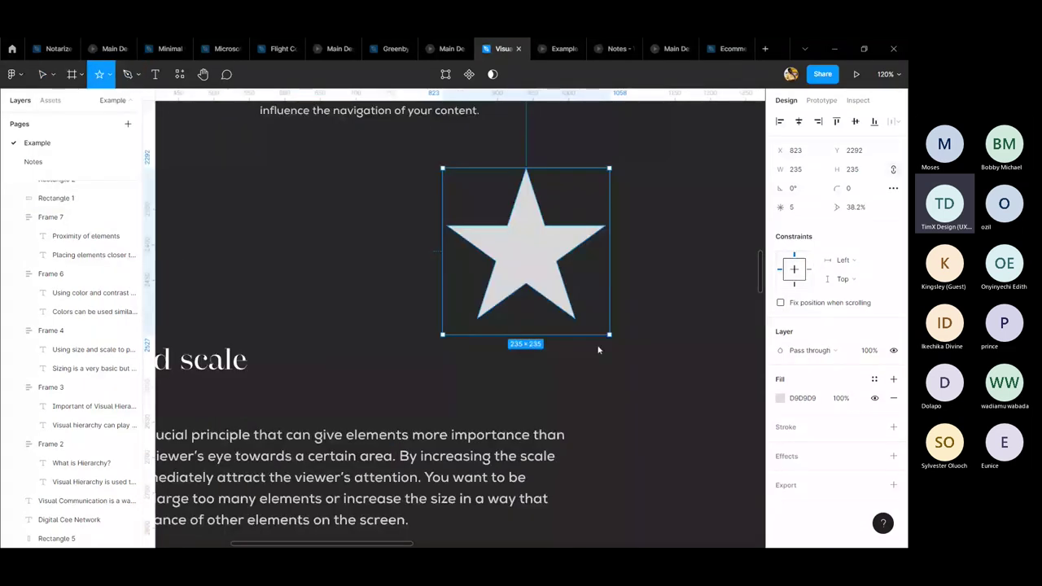
# - Resize the star to 262×262 and give it 10 points at a 60% ratio
pyautogui.click(524, 198)
pyautogui.moveTo(523, 198); pyautogui.dragTo(619, 227)
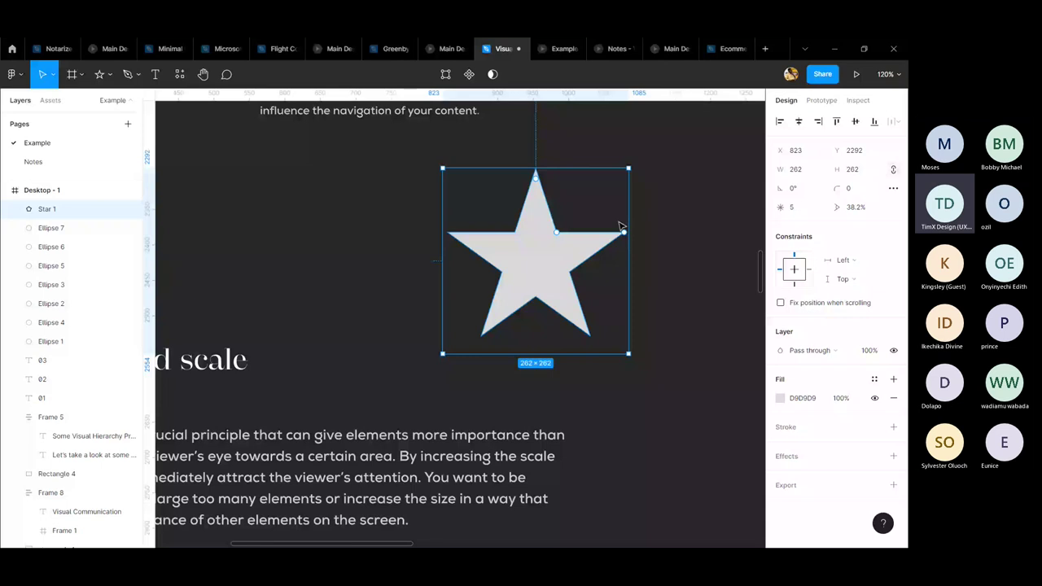
pyautogui.moveTo(619, 226); pyautogui.dragTo(489, 263)
pyautogui.scroll(2, 477, 274)
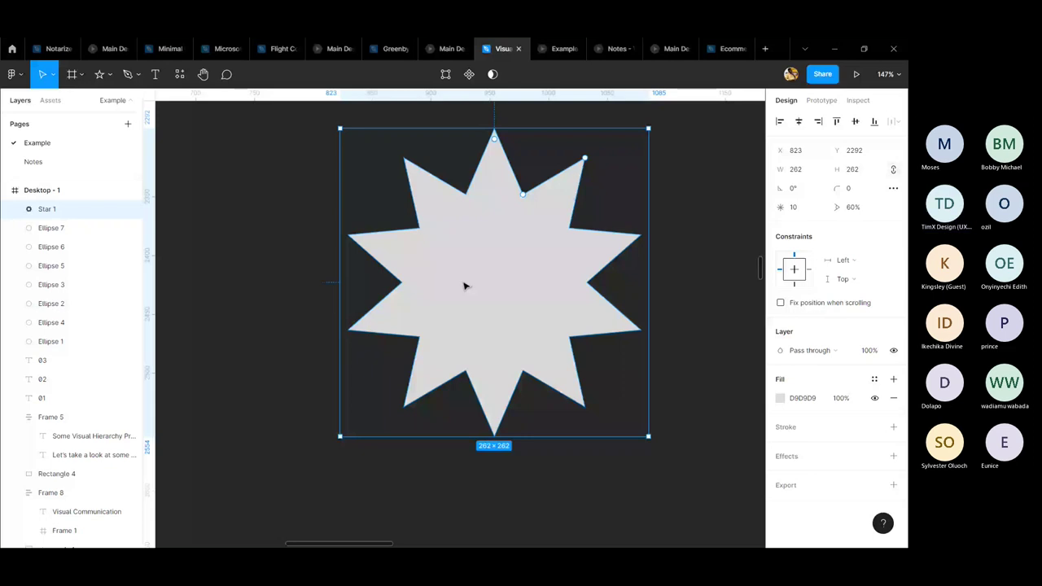
pyautogui.click(363, 318)
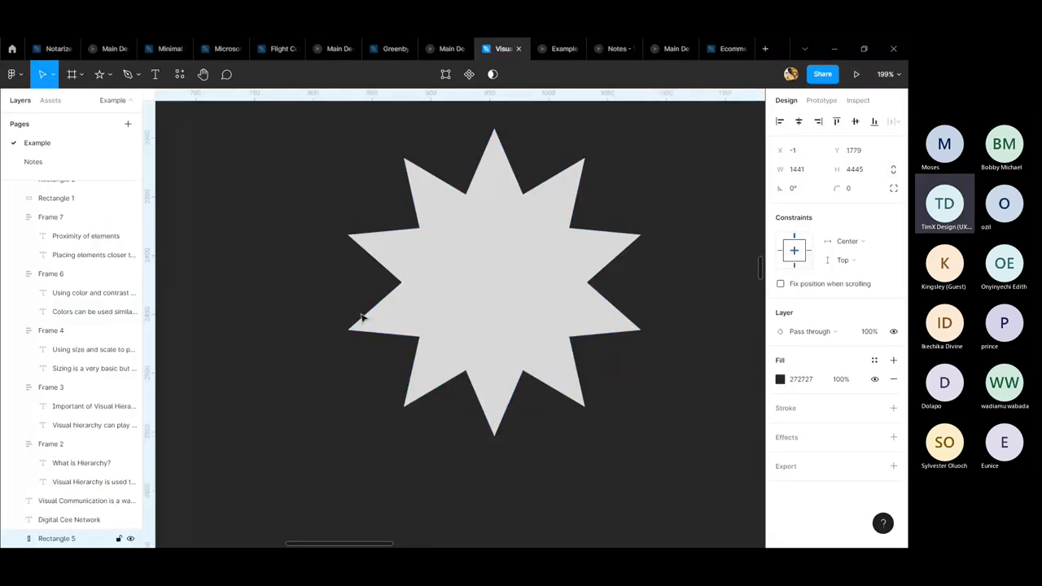
pyautogui.hotkey('ctrl', 'alt', 'p')
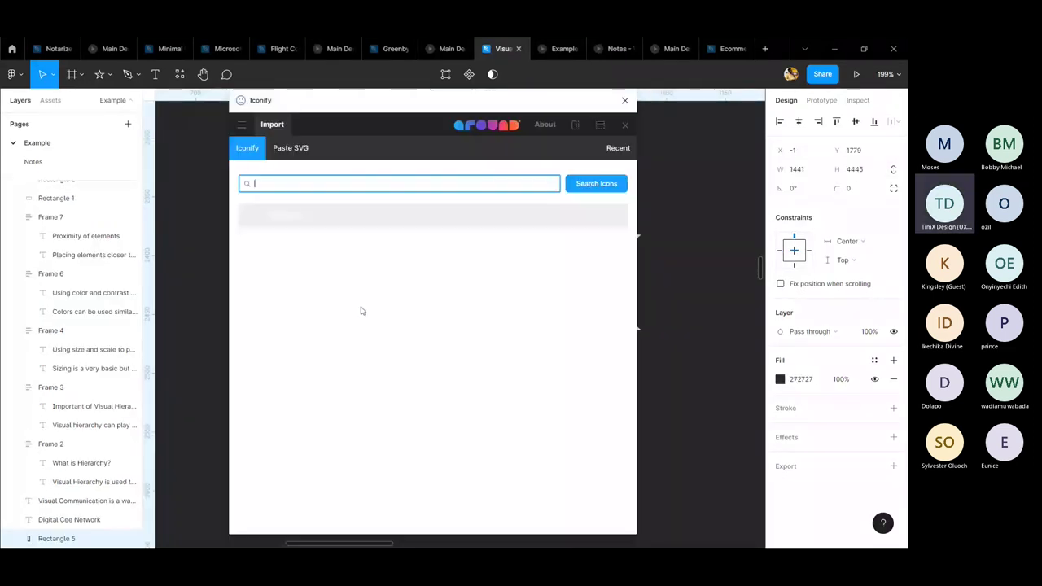
# - Search Iconify for 'check' and place the first check icon on the canvas
pyautogui.write('check')
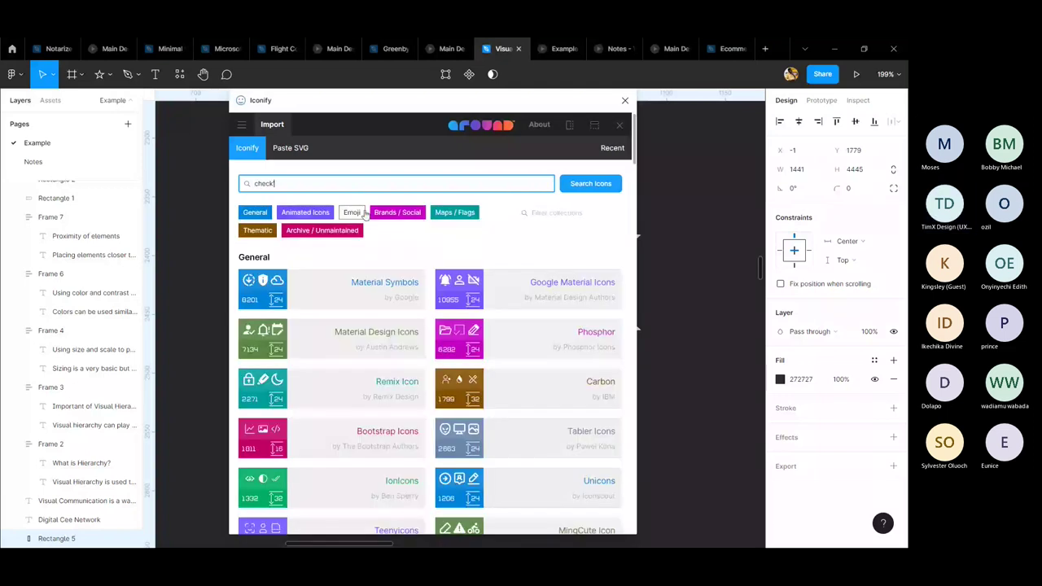
pyautogui.press('Return')
pyautogui.moveTo(262, 306); pyautogui.dragTo(193, 277)
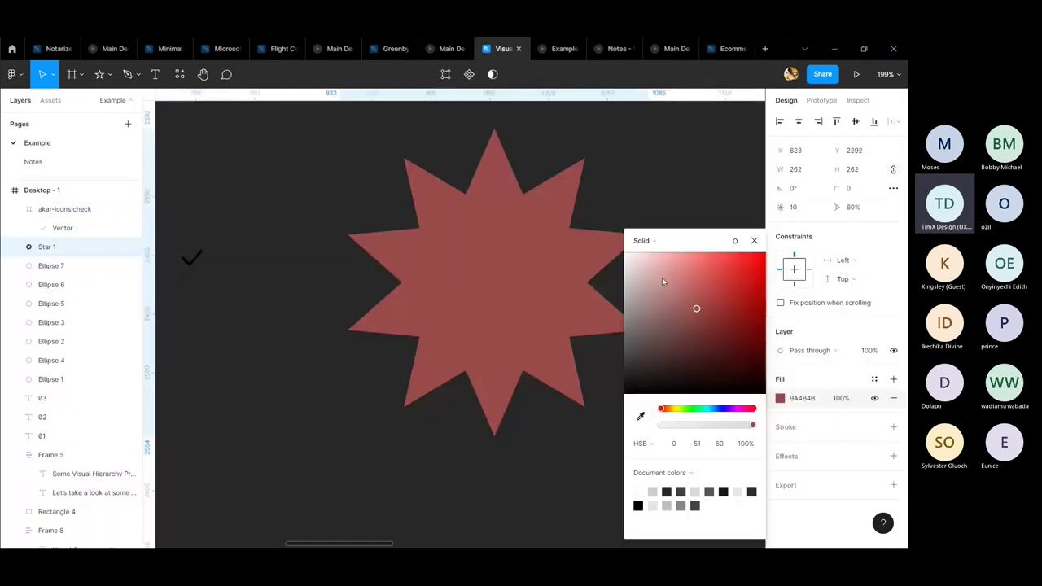
pyautogui.moveTo(663, 281); pyautogui.dragTo(187, 228)
pyautogui.click(193, 259)
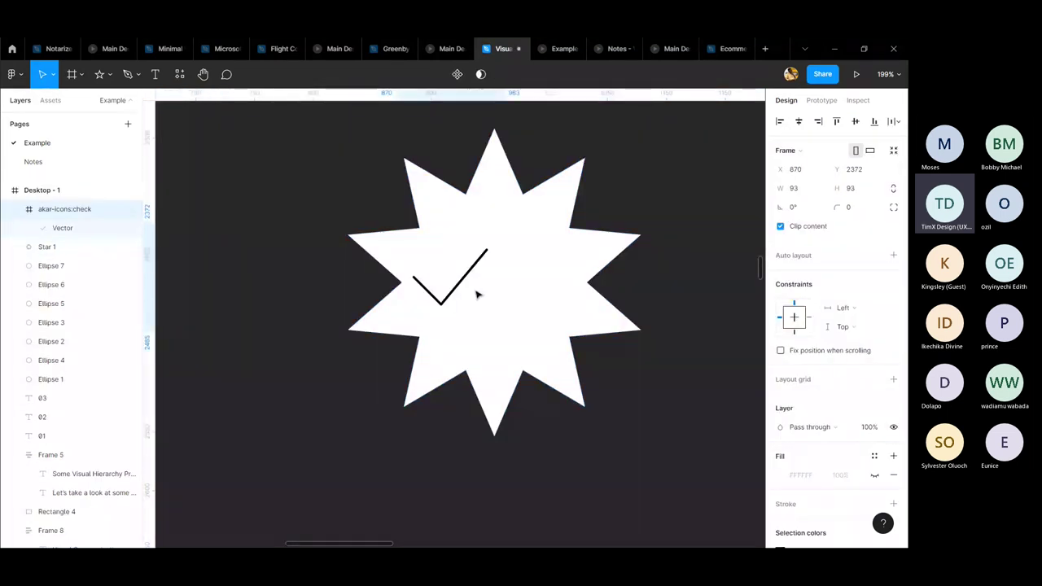
# - Enlarge the check icon to 93×93 in the star's centre with stroke weight 8
pyautogui.moveTo(477, 293); pyautogui.dragTo(509, 279)
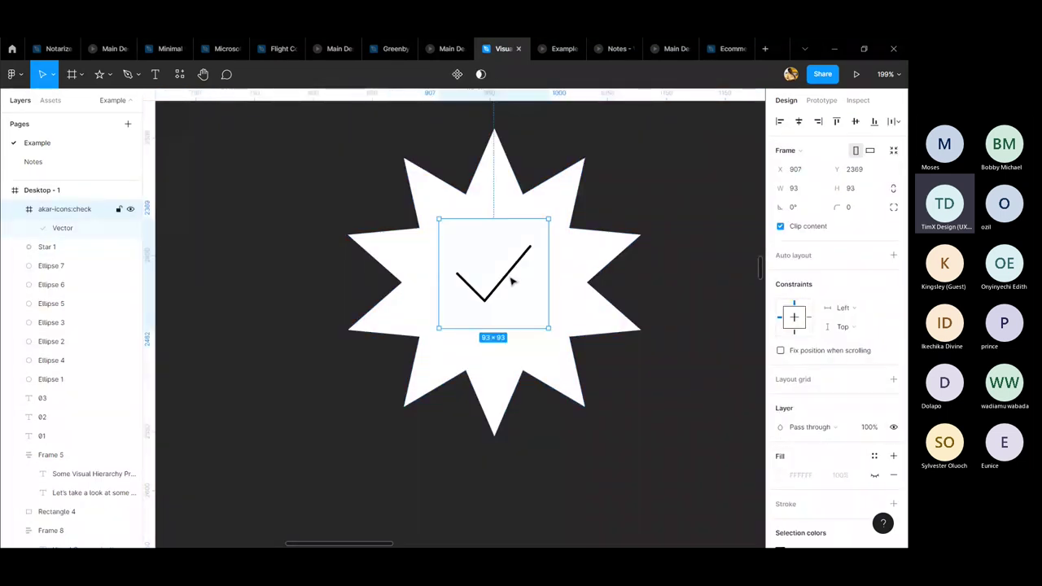
pyautogui.doubleClick(509, 280)
pyautogui.click(847, 408)
pyautogui.write('8')
pyautogui.press('Return')
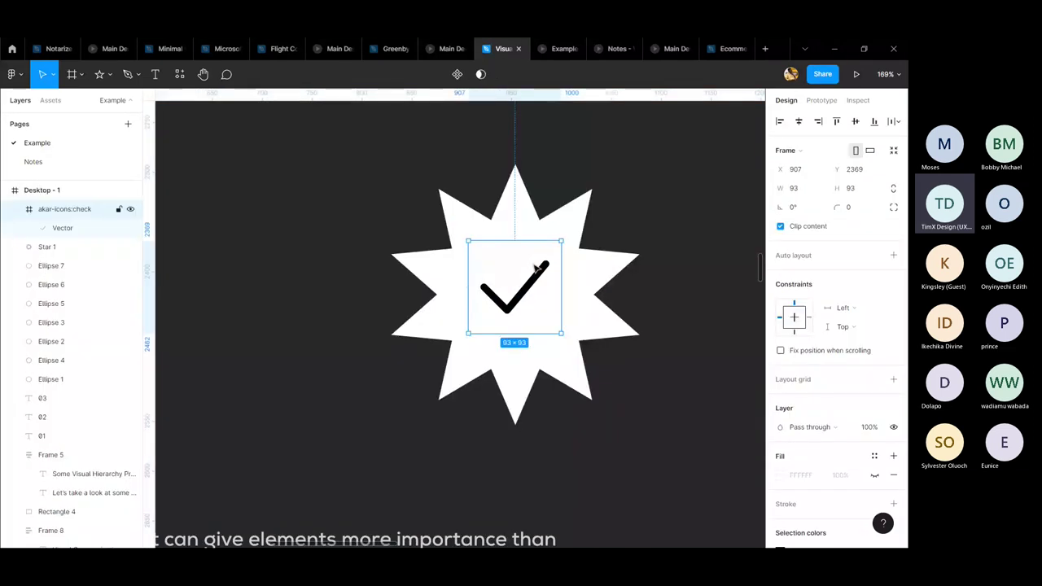
pyautogui.scroll(-2, 568, 282)
pyautogui.click(568, 281)
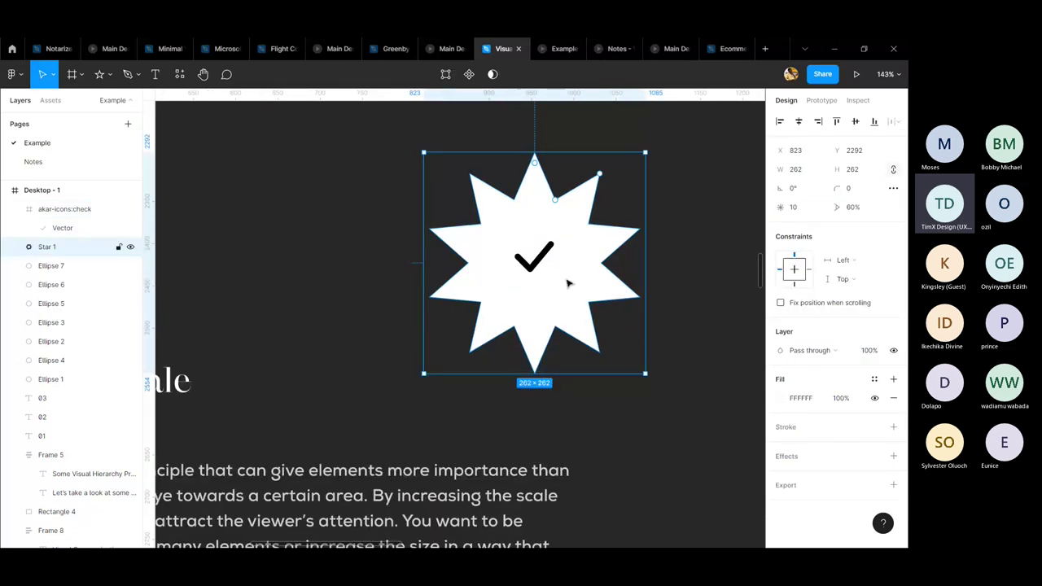
pyautogui.scroll(2, 568, 282)
pyautogui.click(581, 372)
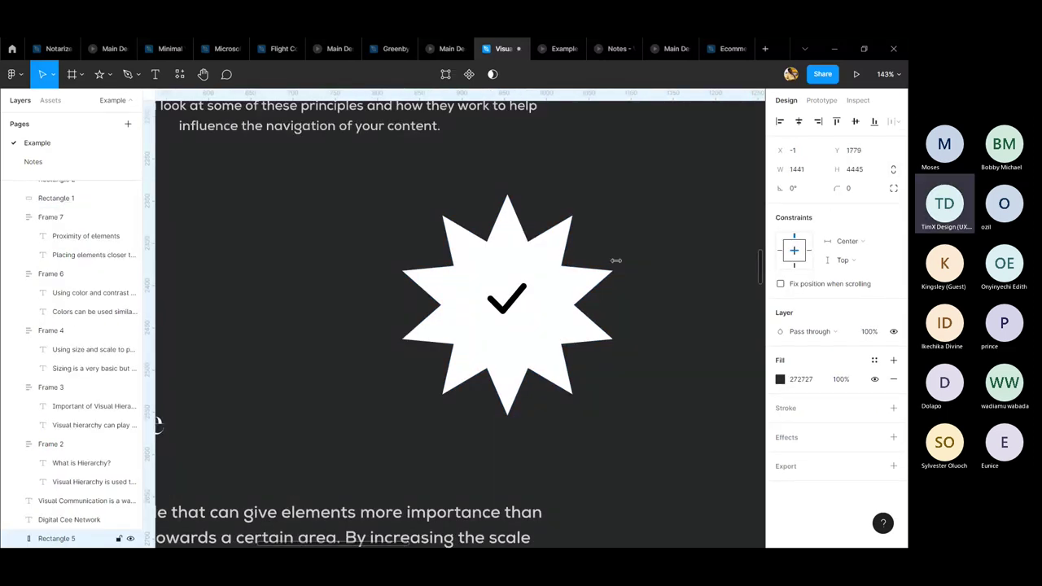
# - Add an inner shadow with X offset 3 to the star and nudge it down one pixel
pyautogui.click(570, 269)
pyautogui.click(893, 456)
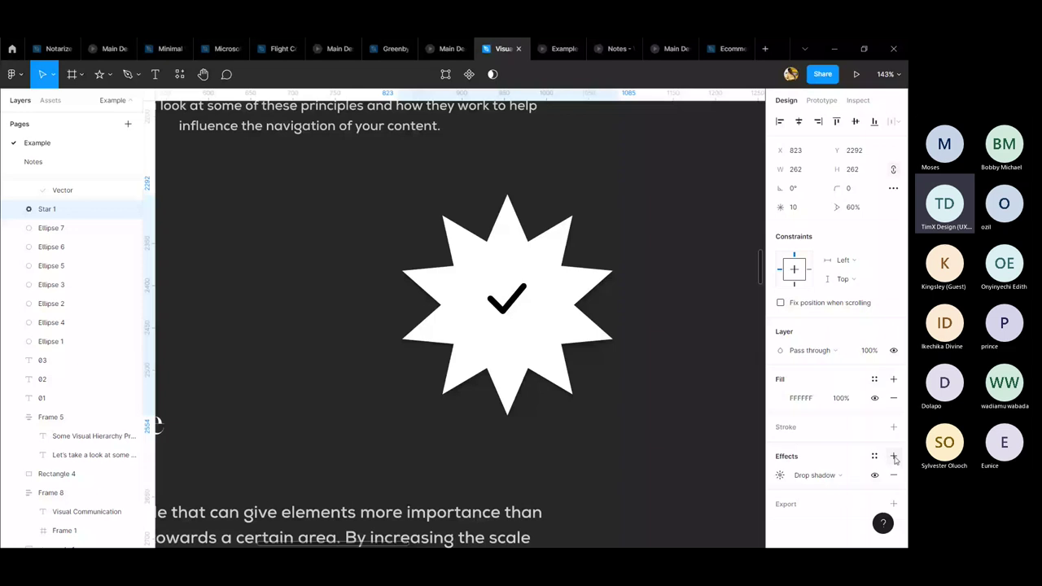
pyautogui.click(781, 475)
pyautogui.click(652, 487)
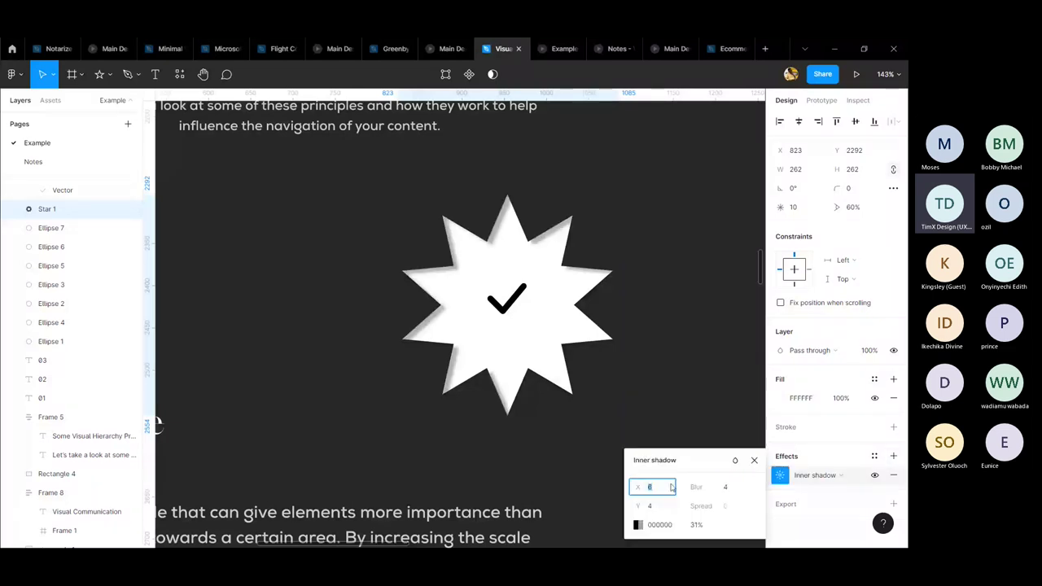
pyautogui.write('3')
pyautogui.press('Return')
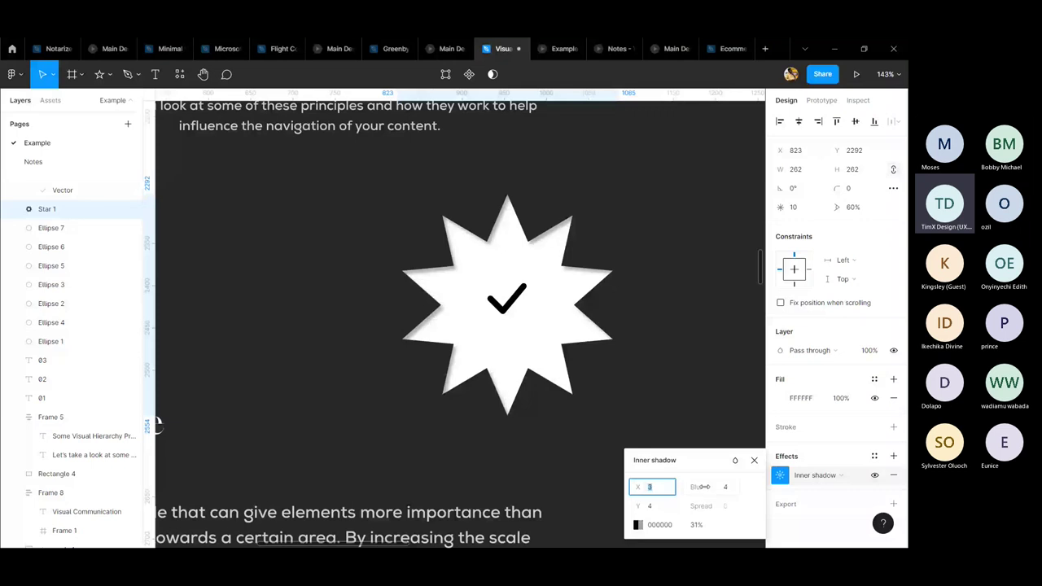
pyautogui.press('Escape')
pyautogui.press('Down')
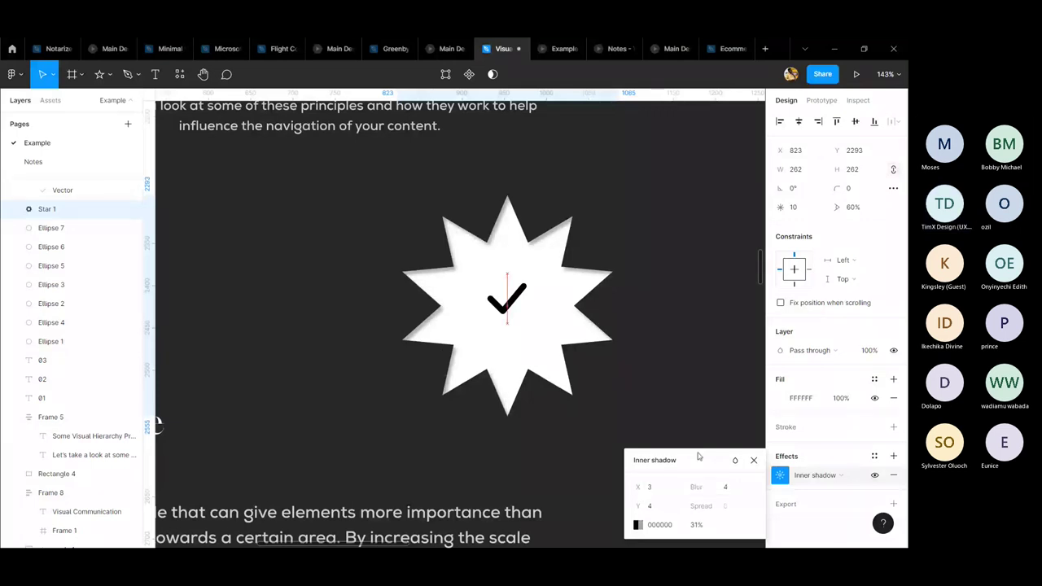
pyautogui.click(550, 262)
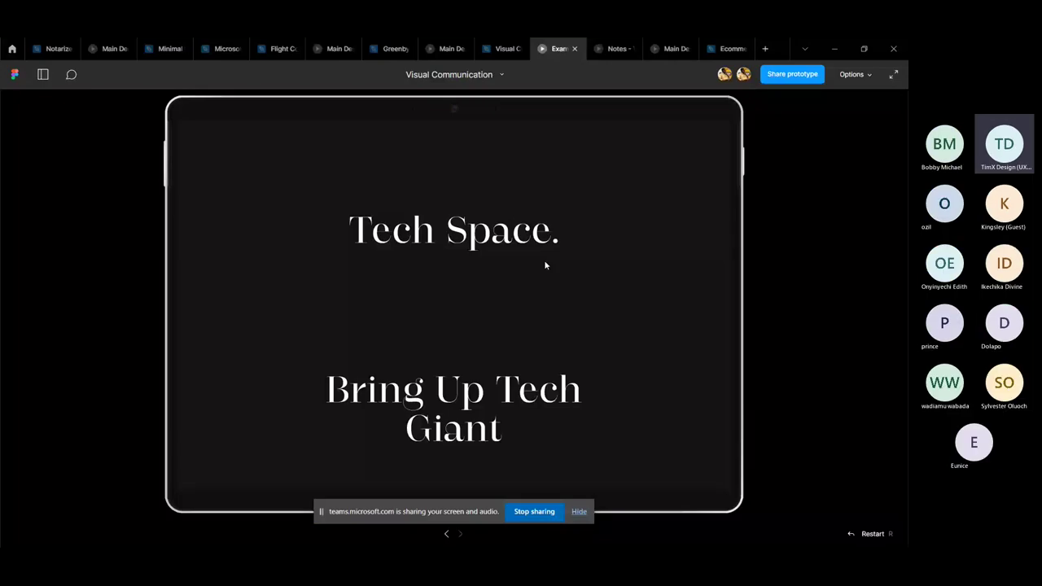
# - End the Teams screen share and return to the Visual Communication file in Figma
pyautogui.click(553, 514)
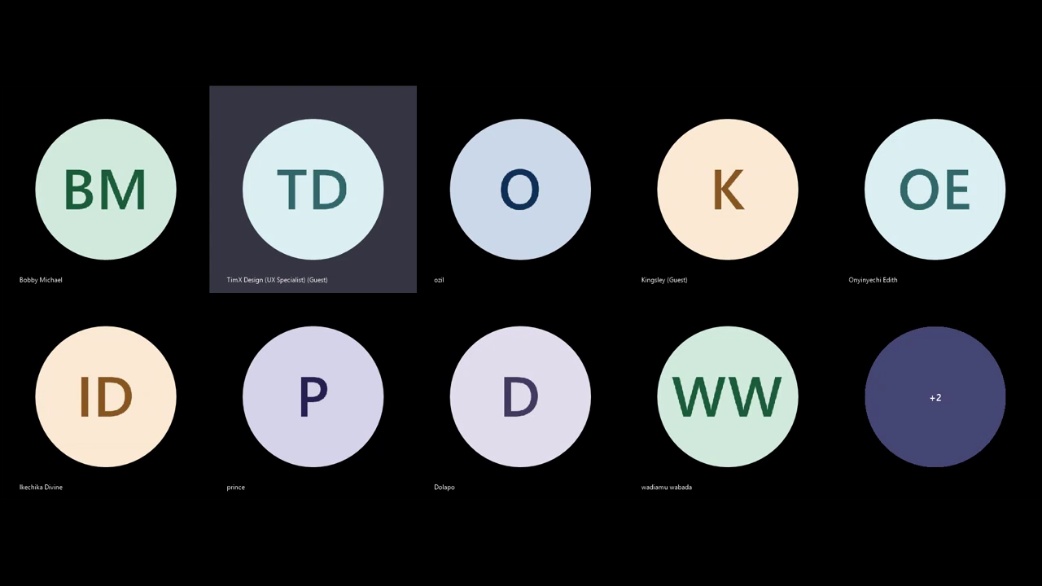
pyautogui.hotkey('alt', 'Tab')
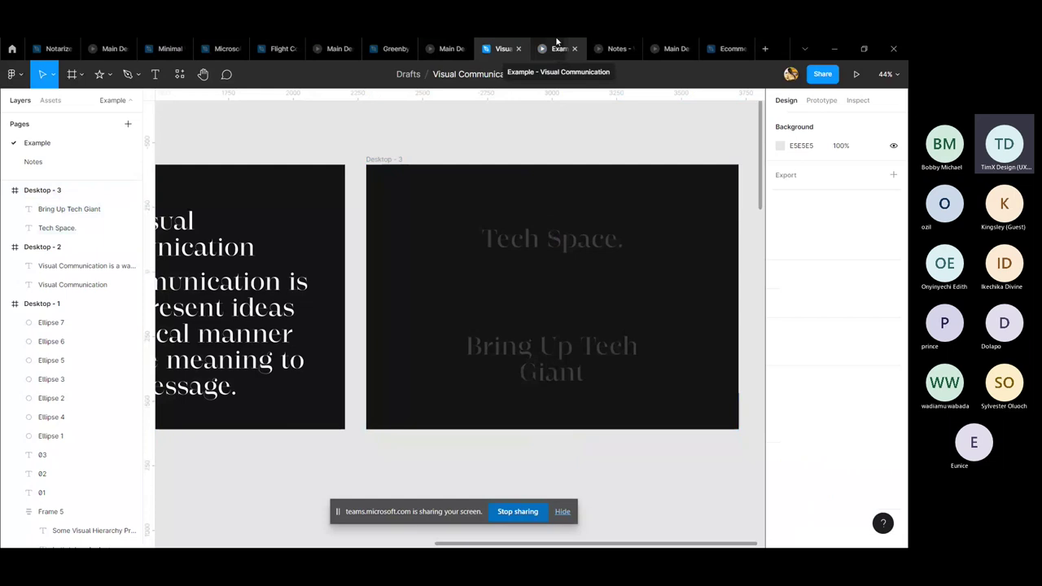
# - Present the Desktop - 3 frame as a prototype and hide the sharing notice
pyautogui.click(585, 205)
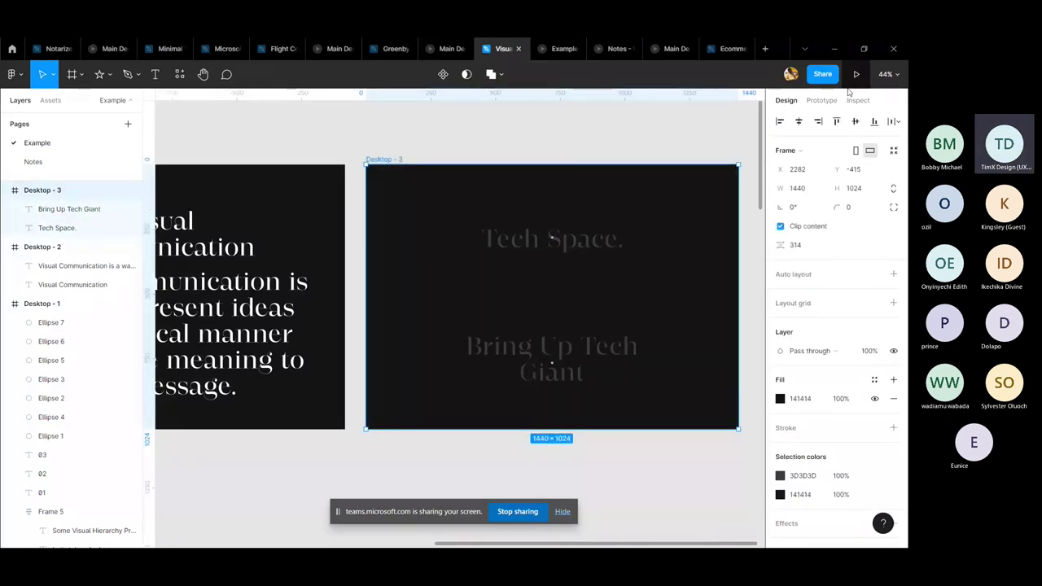
pyautogui.click(856, 74)
pyautogui.click(563, 511)
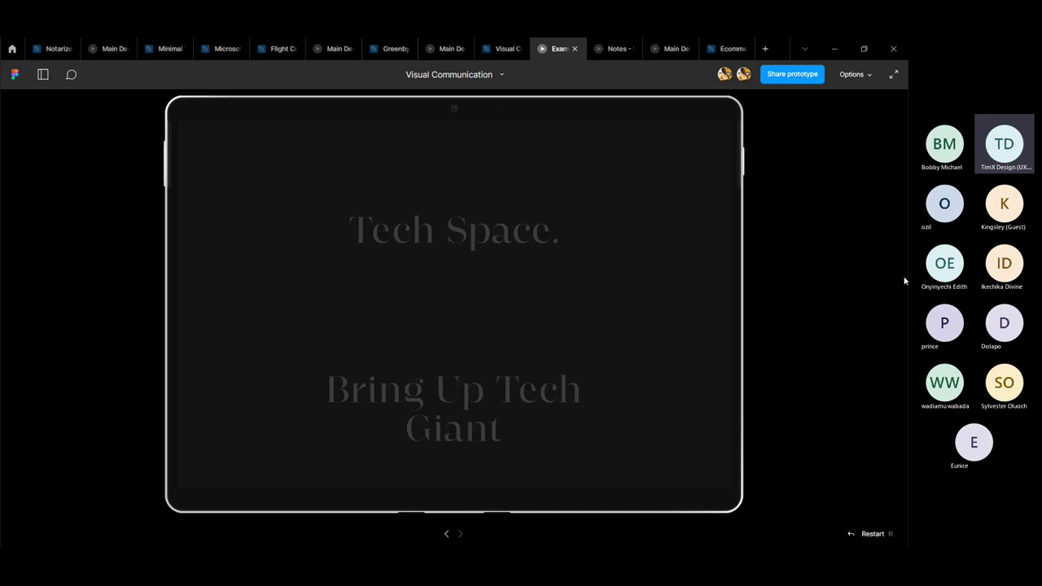
# - Switch between the meeting and the Tech Space. prototype, then stop sharing the screen
pyautogui.hotkey('alt', 'Tab')
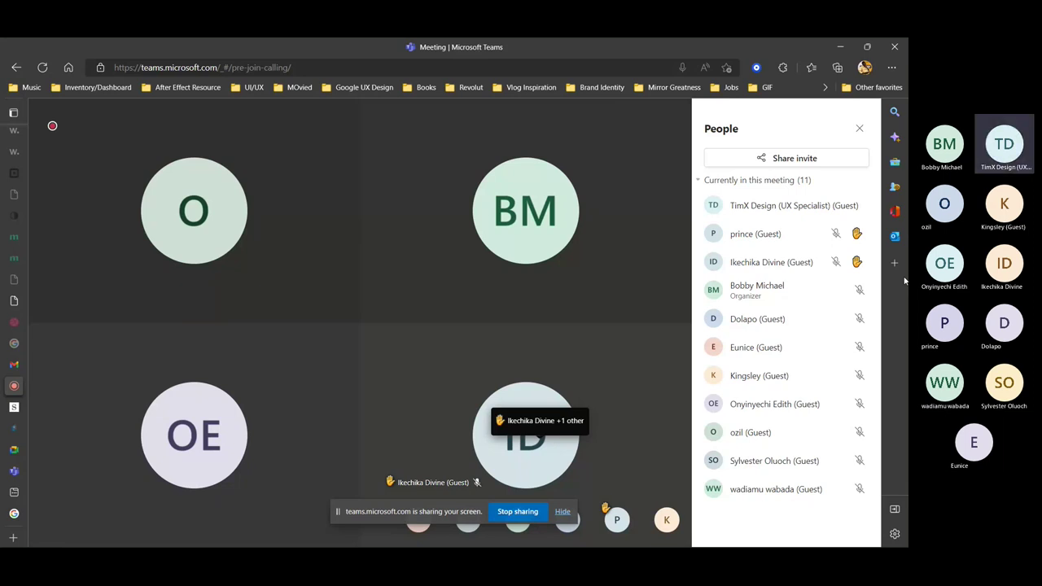
pyautogui.hotkey('alt', 'Tab')
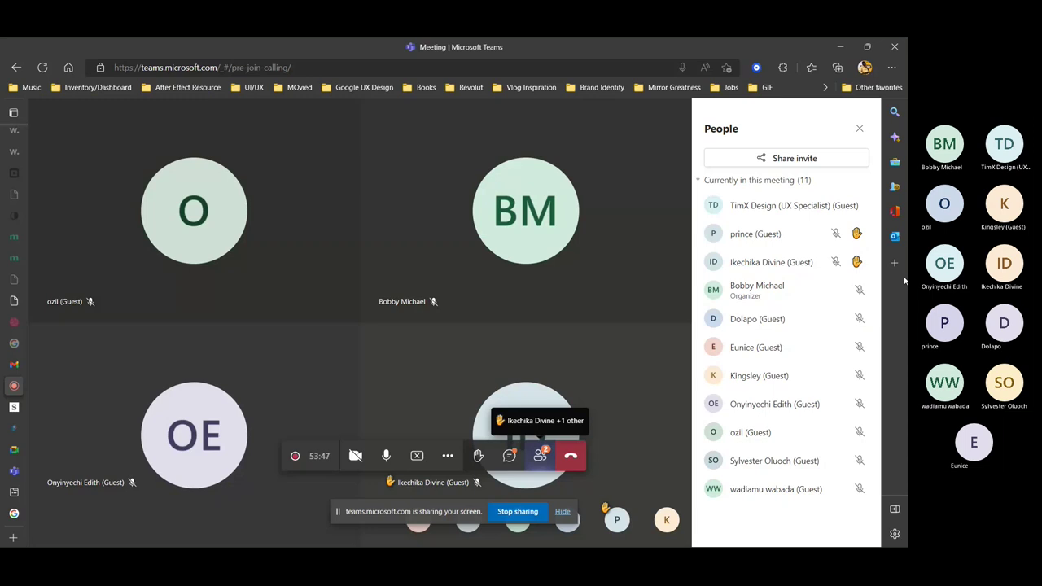
pyautogui.hotkey('alt', 'Tab')
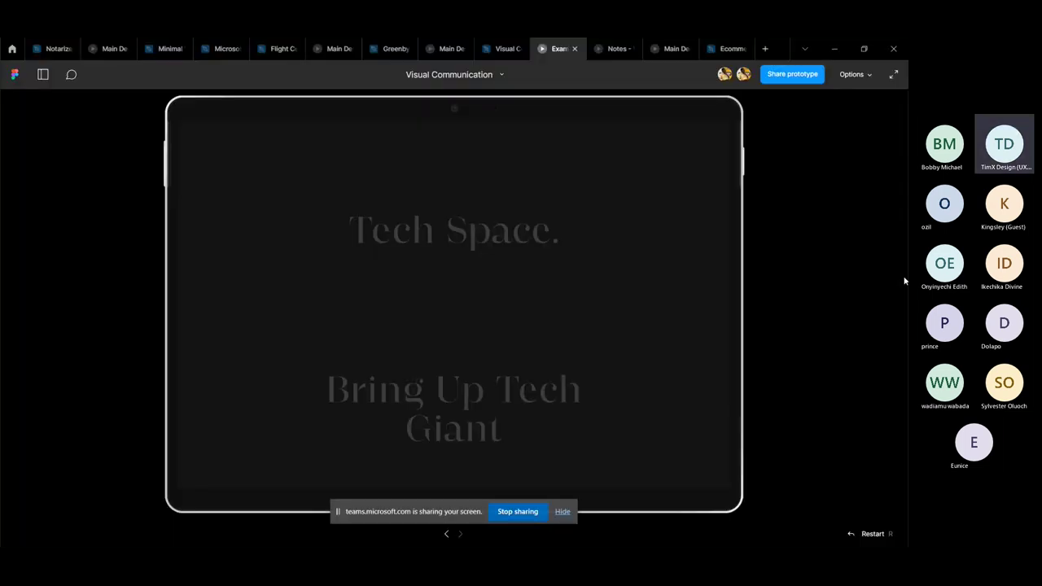
pyautogui.hotkey('alt', 'Tab')
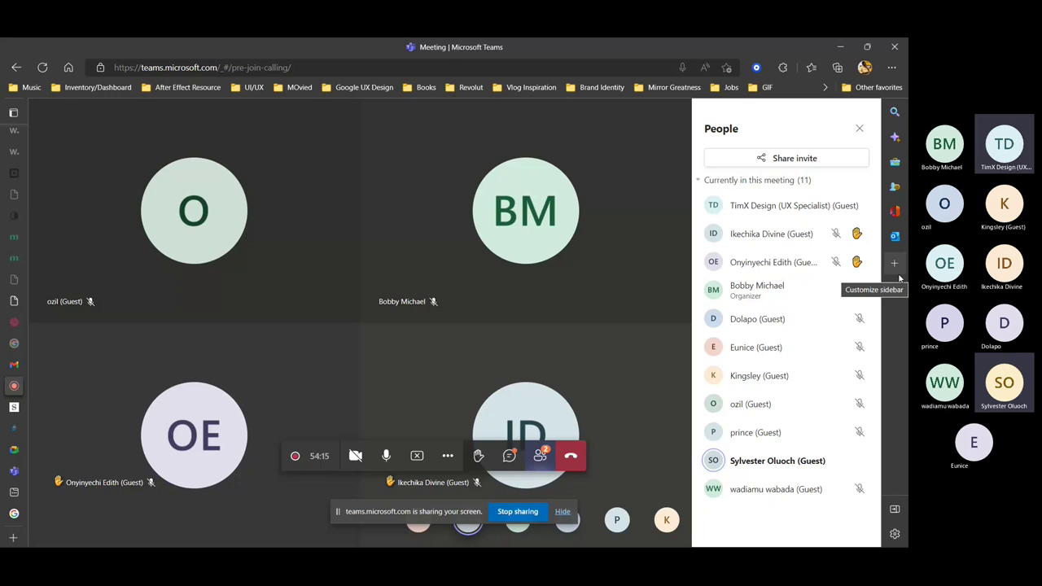
pyautogui.hotkey('alt', 'Tab')
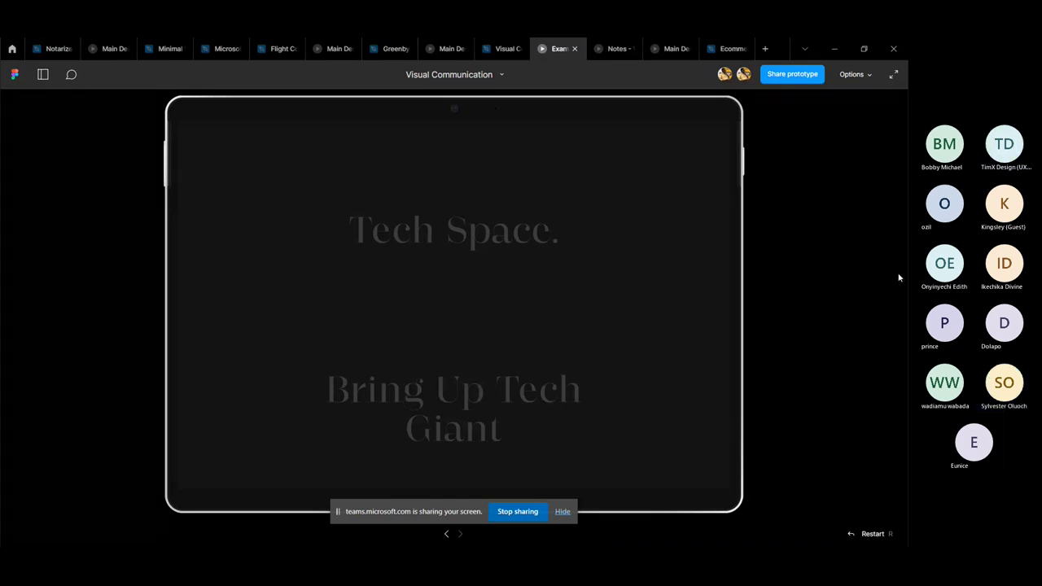
pyautogui.click(529, 512)
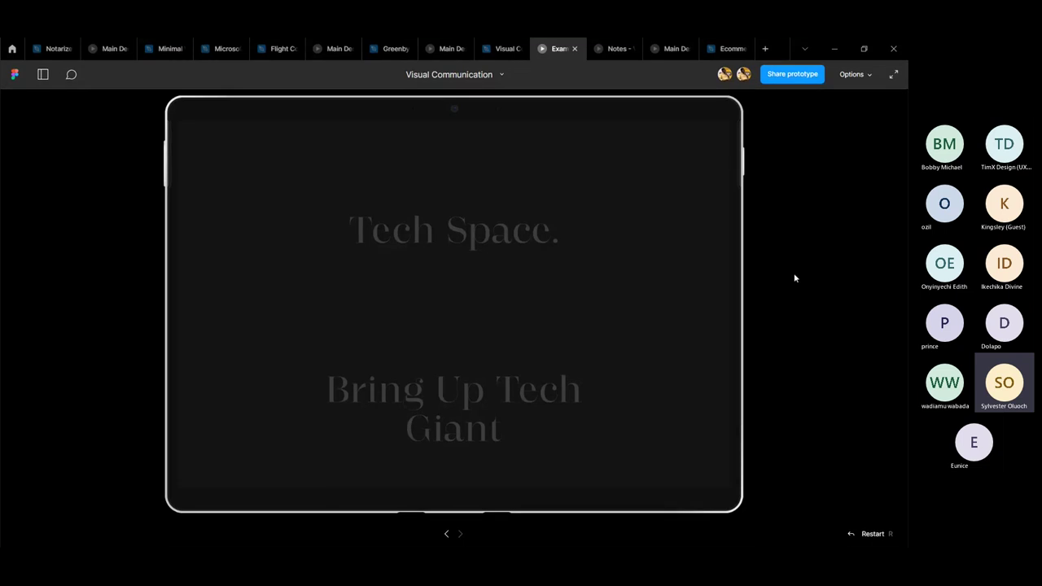
# - Return to the Visual Communication editor showing Desktop - 3's 'Bring Up Tech Giant' headline
pyautogui.click(522, 46)
# - Change the headline to 'Bringing Up Tech Giant' and view the updated slide in the prototype
pyautogui.doubleClick(518, 356)
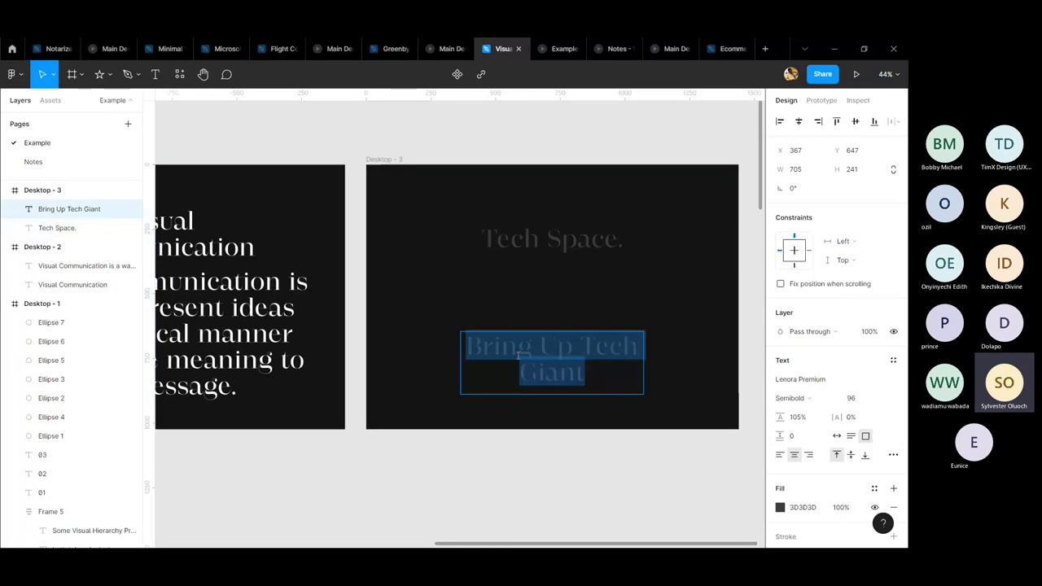
pyautogui.press('Escape')
pyautogui.write('ing')
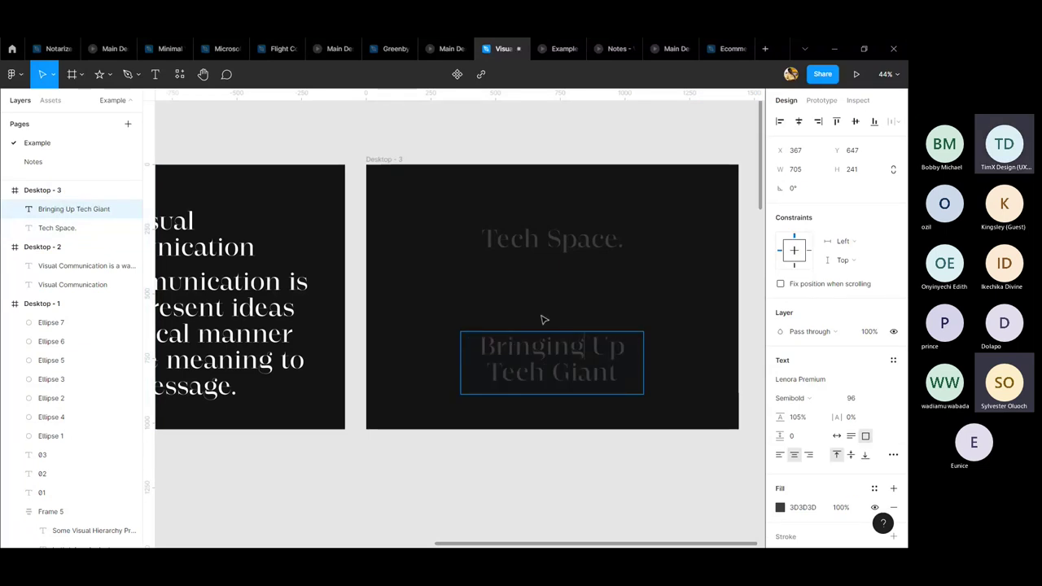
pyautogui.press('Escape')
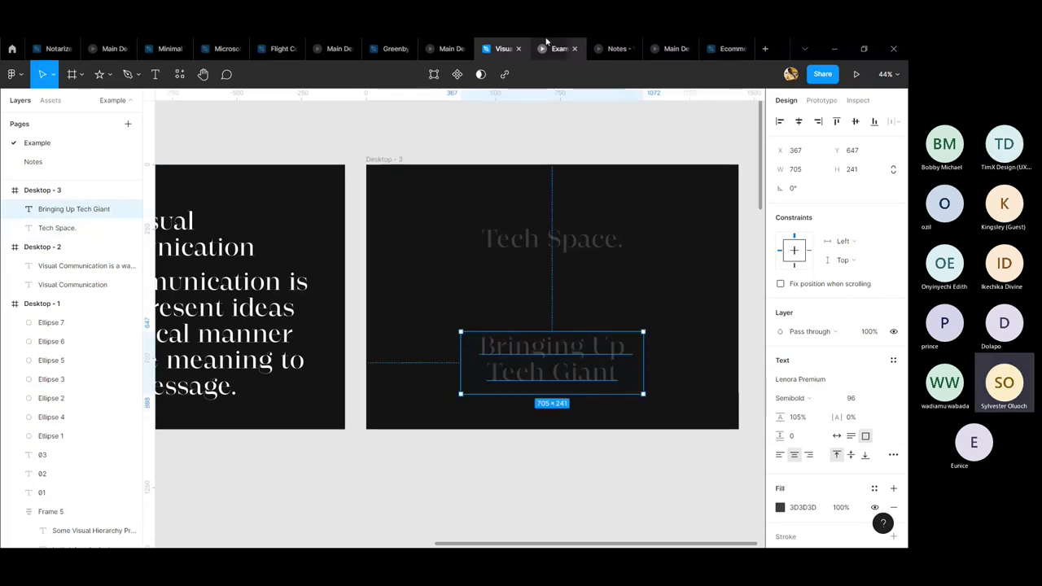
pyautogui.click(562, 48)
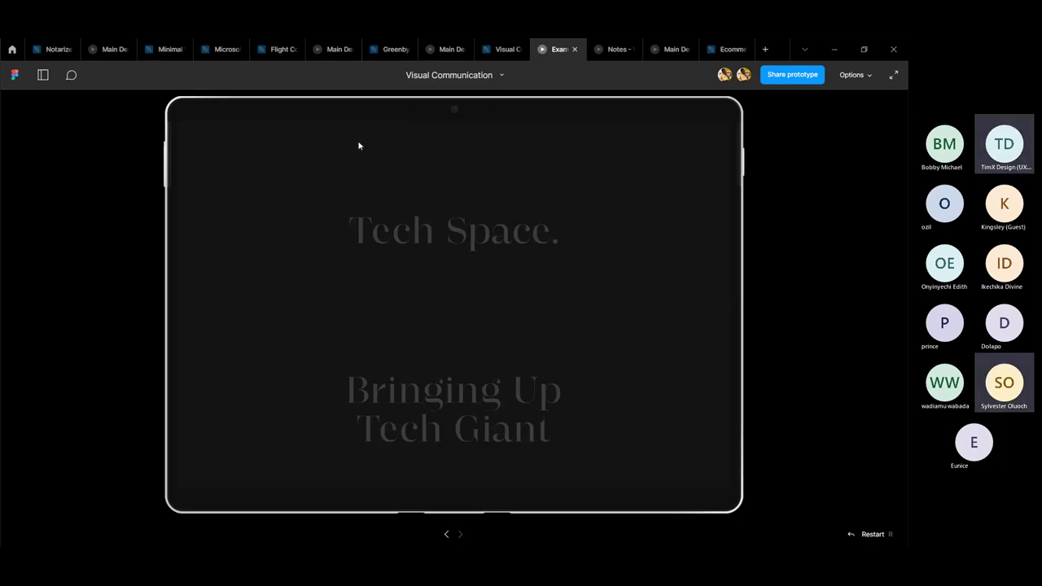
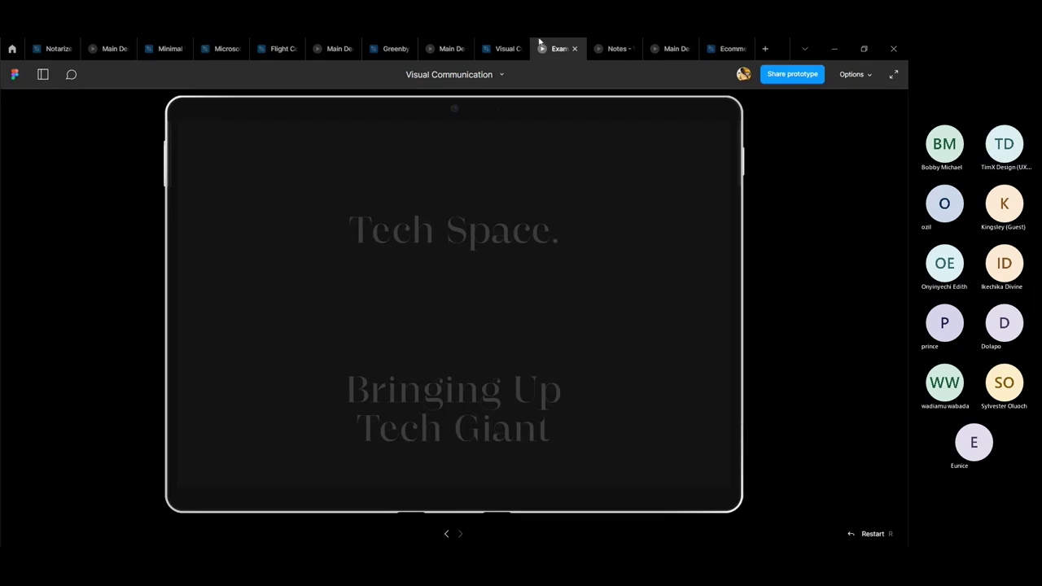
# - Back in the design editor, change the Tech Space. heading's fill to white FFFFFF
pyautogui.click(505, 48)
pyautogui.scroll(-2, 814, 391)
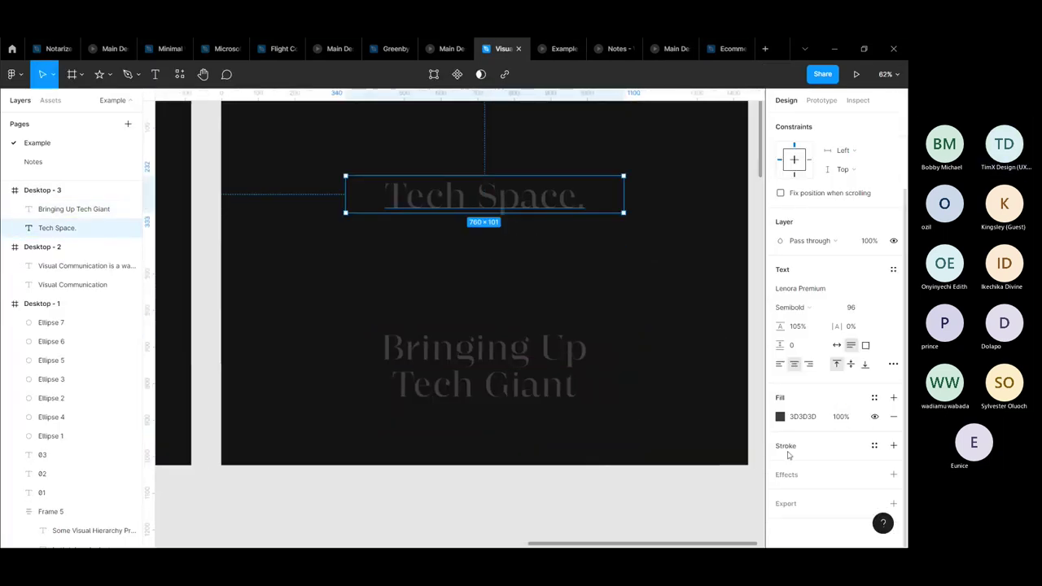
pyautogui.click(780, 416)
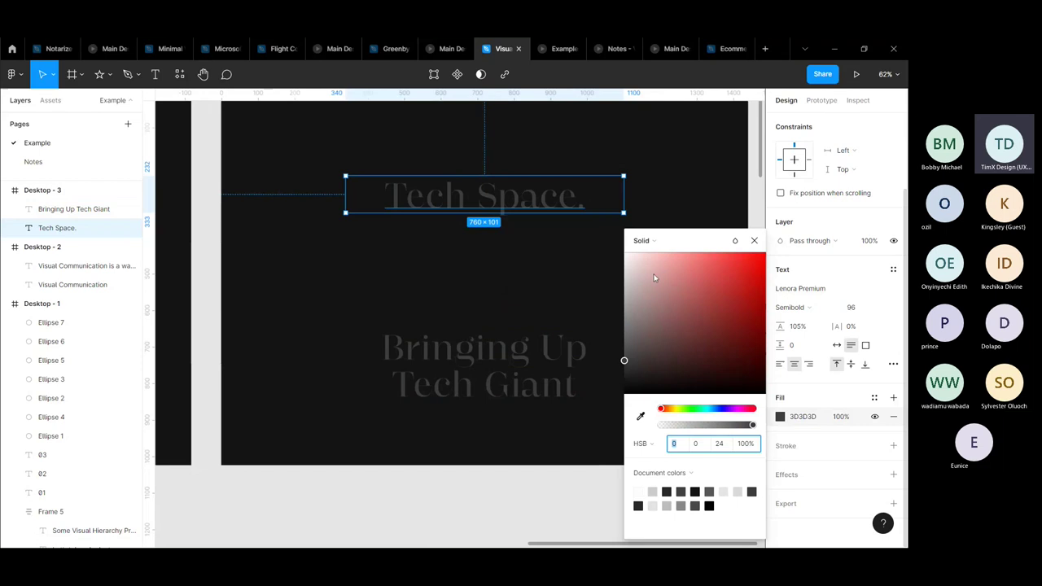
pyautogui.click(627, 254)
pyautogui.click(524, 138)
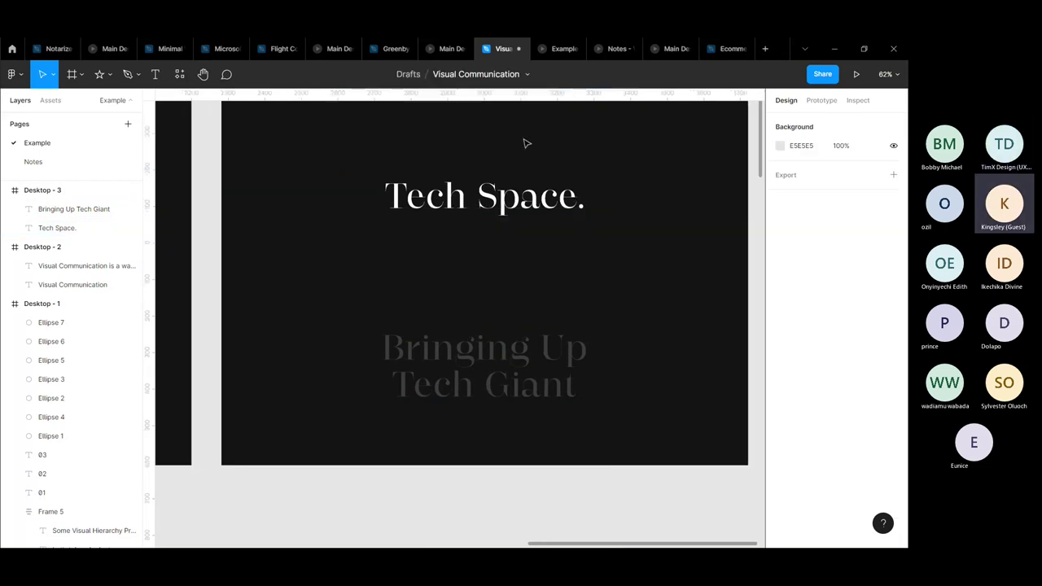
pyautogui.click(528, 187)
# - Compare the heading in the prototype preview, undoing and redoing the white fill, then select the subtitle
pyautogui.click(563, 49)
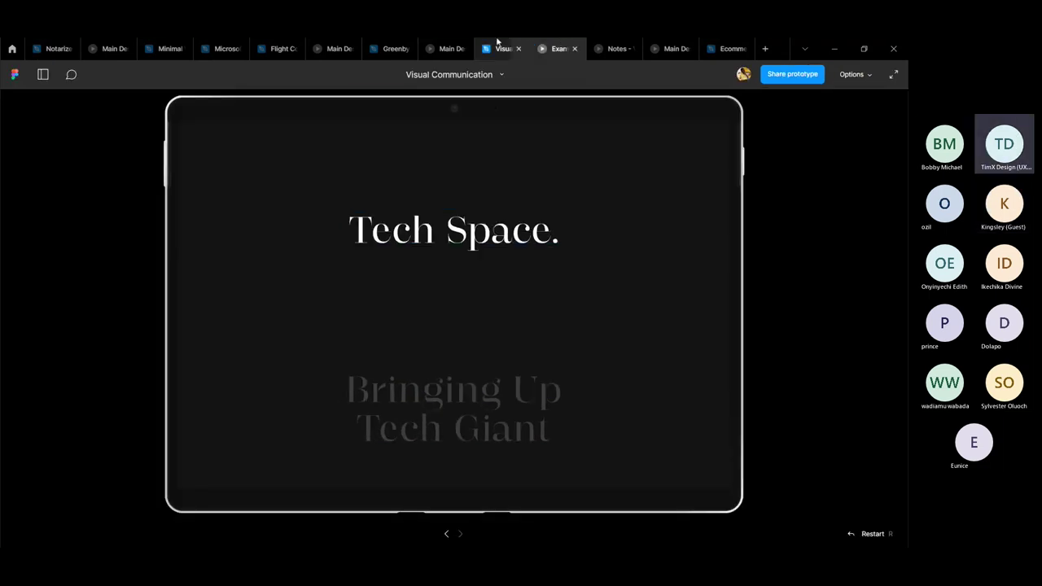
pyautogui.click(501, 48)
pyautogui.hotkey('ctrl', 'z')
pyautogui.click(549, 48)
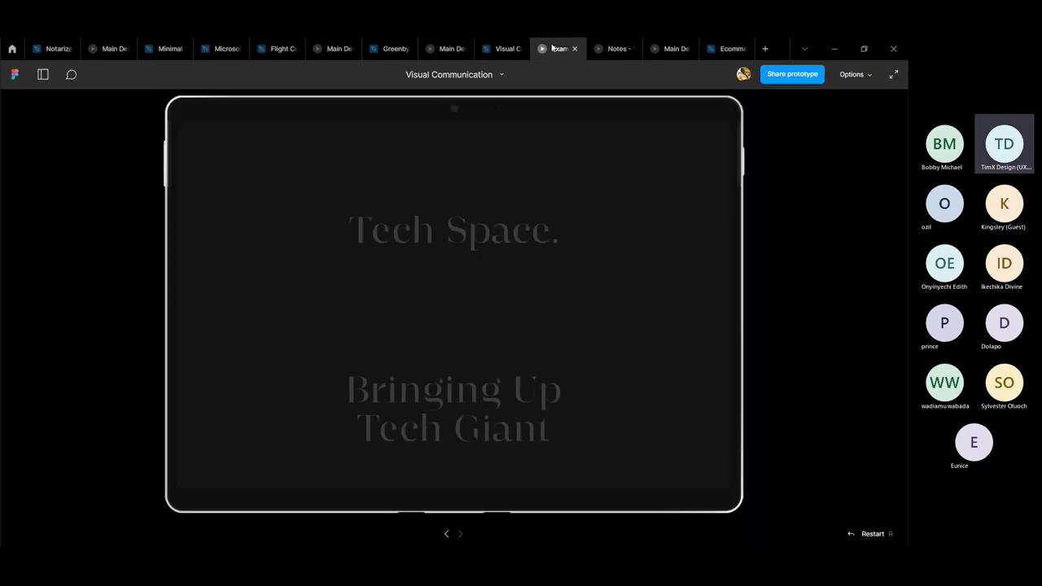
pyautogui.click(505, 48)
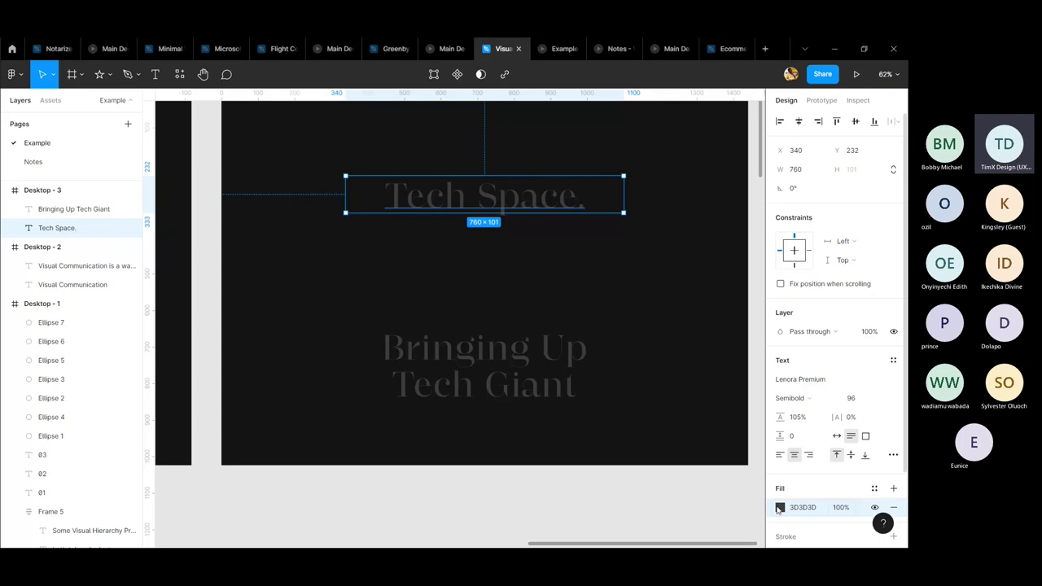
pyautogui.click(780, 508)
pyautogui.hotkey('ctrl', 'shift', 'z')
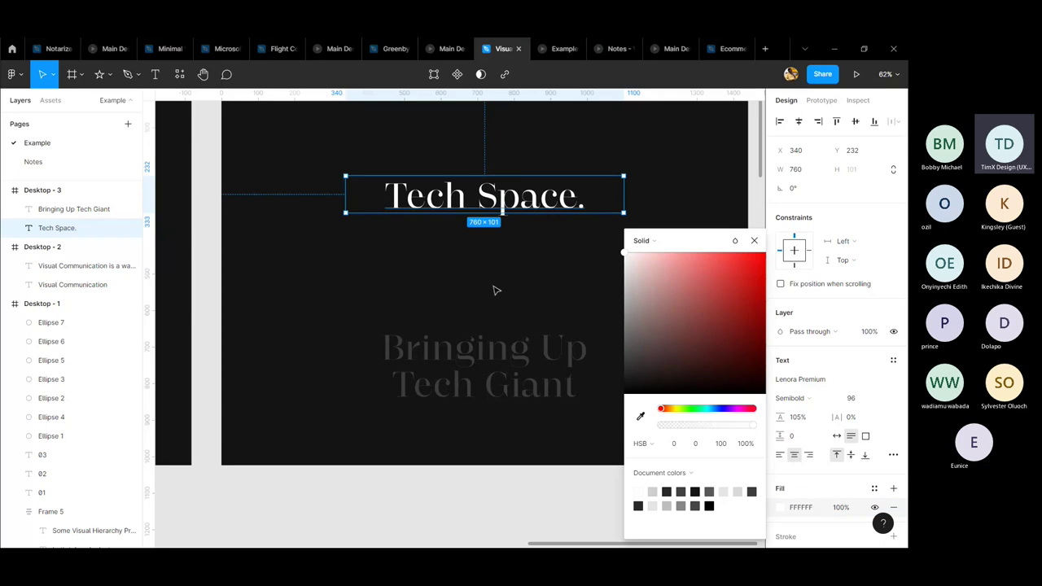
pyautogui.click(485, 358)
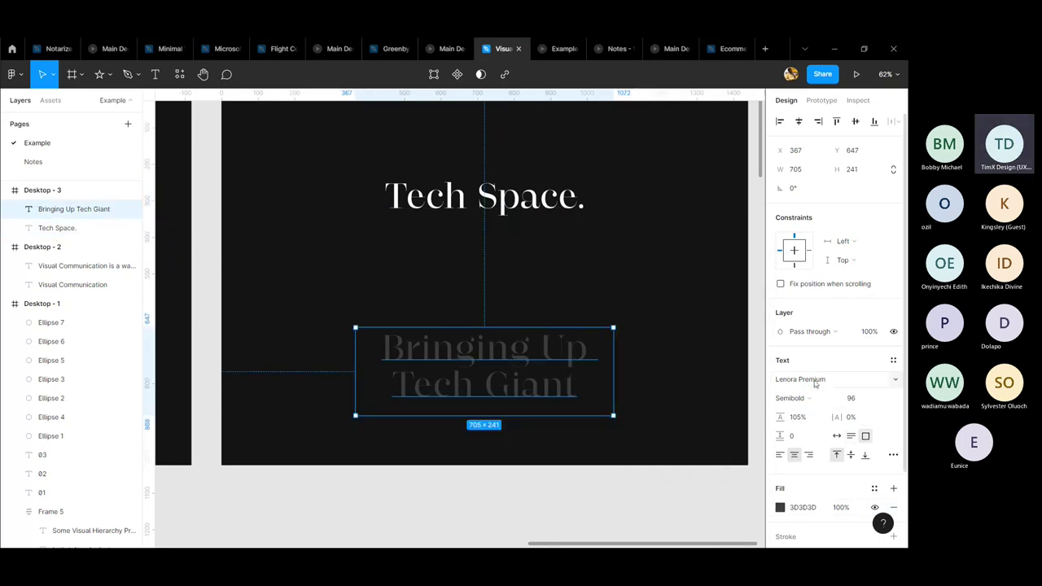
# - Move the Bringing Up Tech Giant subtitle up just beneath the heading, keeping Semibold weight
pyautogui.moveTo(554, 374); pyautogui.dragTo(549, 282)
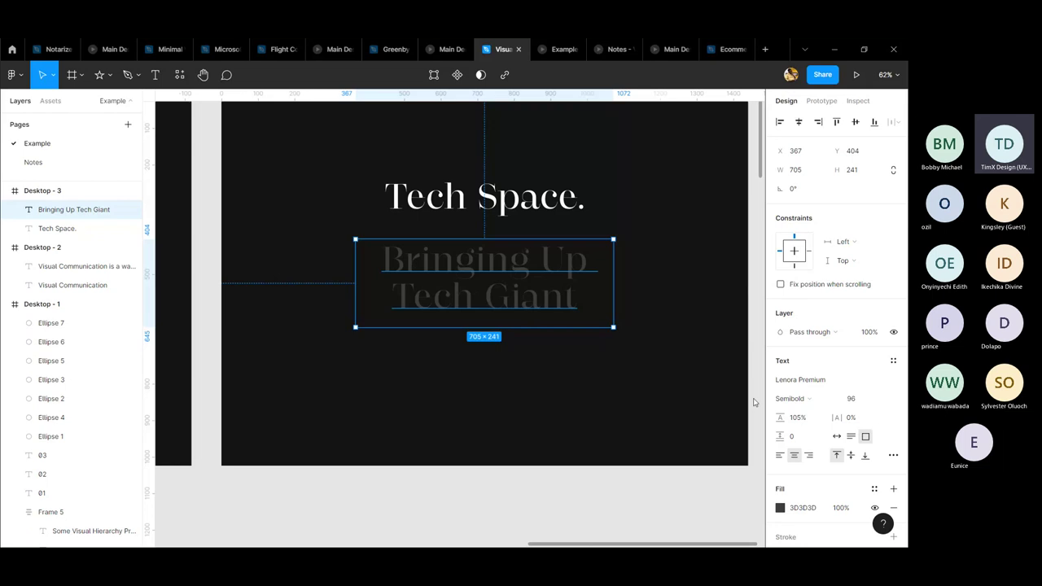
pyautogui.click(820, 399)
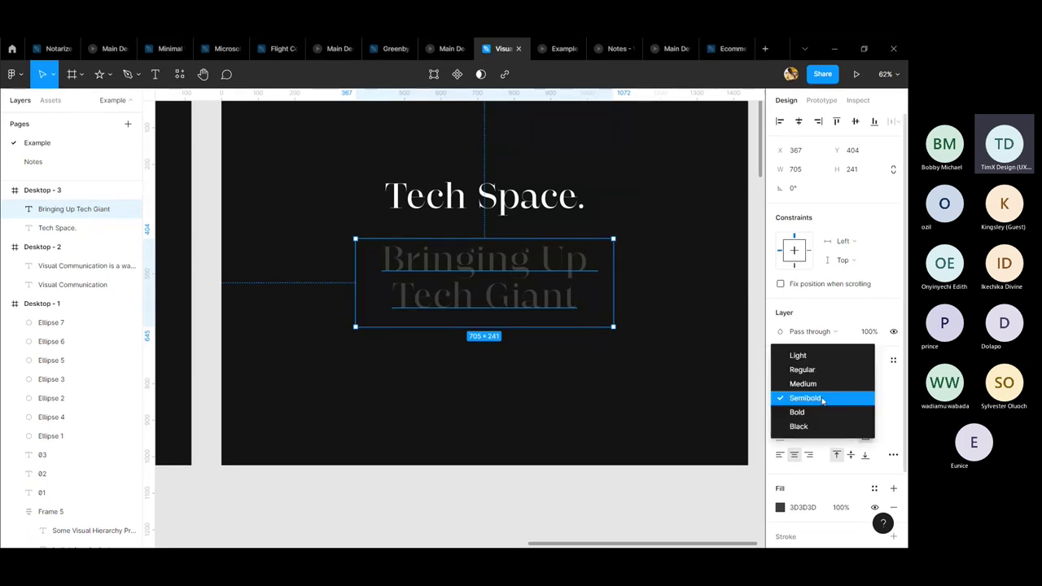
pyautogui.click(821, 399)
pyautogui.moveTo(469, 260)
pyautogui.mouseDown()
pyautogui.moveTo(469, 349)
pyautogui.moveTo(473, 250)
pyautogui.mouseUp()
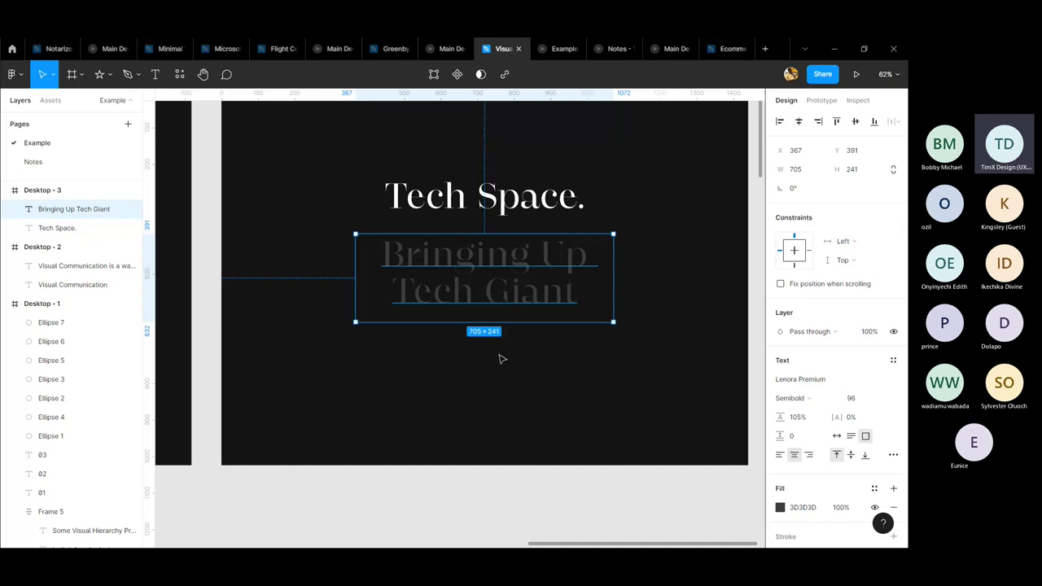
pyautogui.click(514, 377)
pyautogui.hotkey('ctrl', 'z')
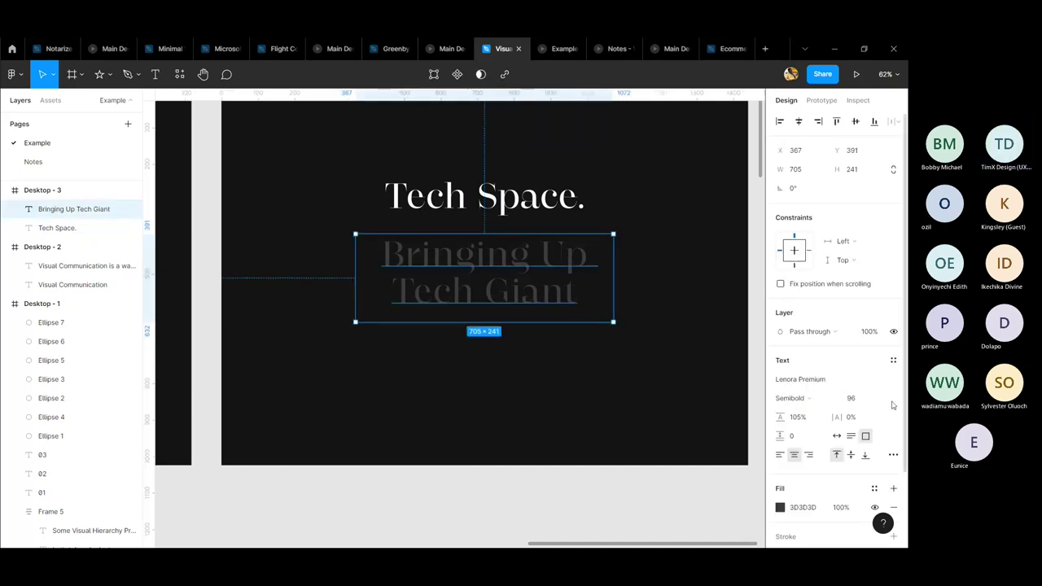
# - Set the subtitle's font size to 24, then to 36, so it fits on one line
pyautogui.click(882, 399)
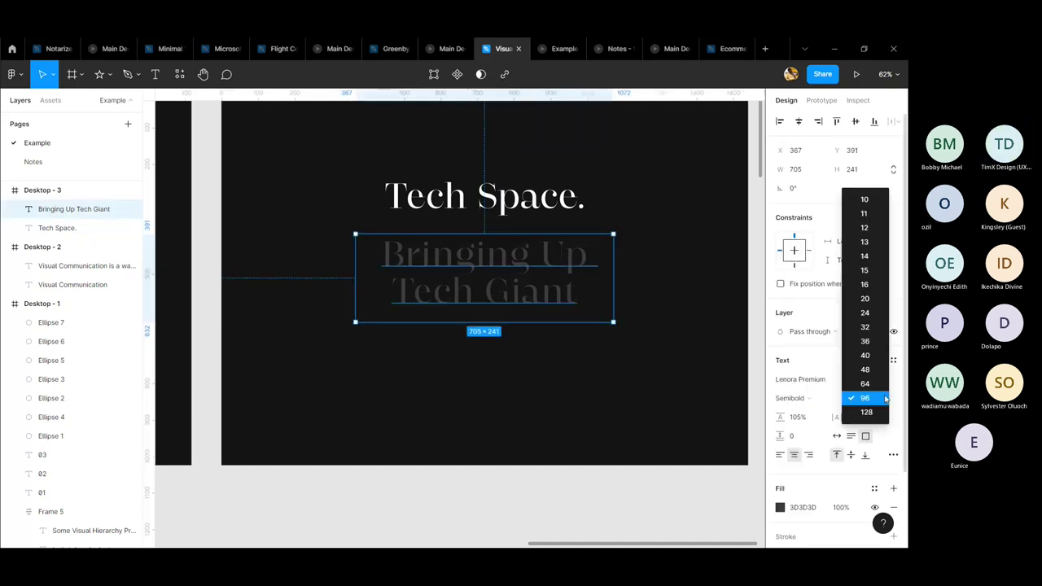
pyautogui.click(864, 313)
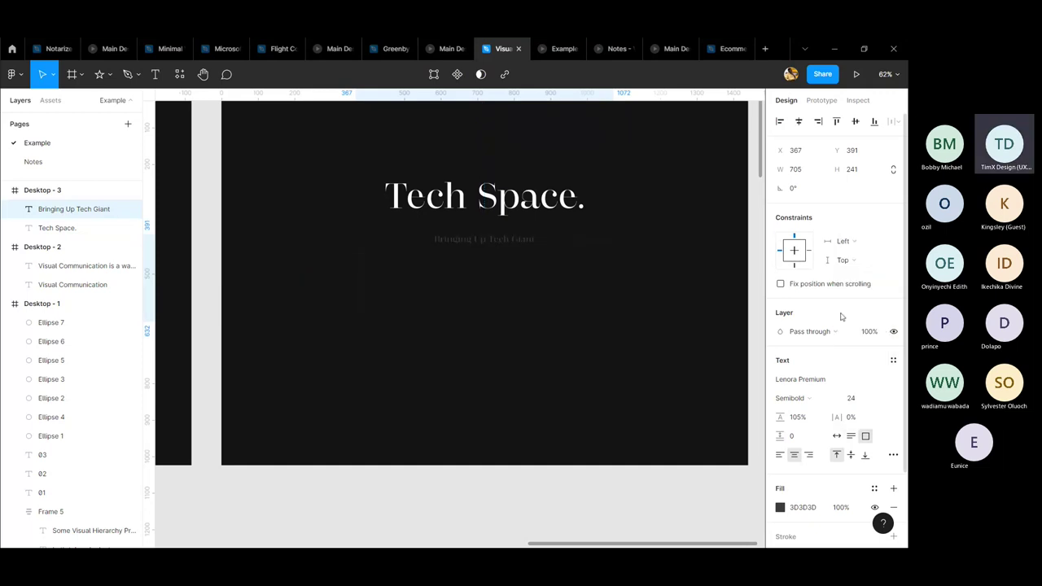
pyautogui.scroll(3, 476, 256)
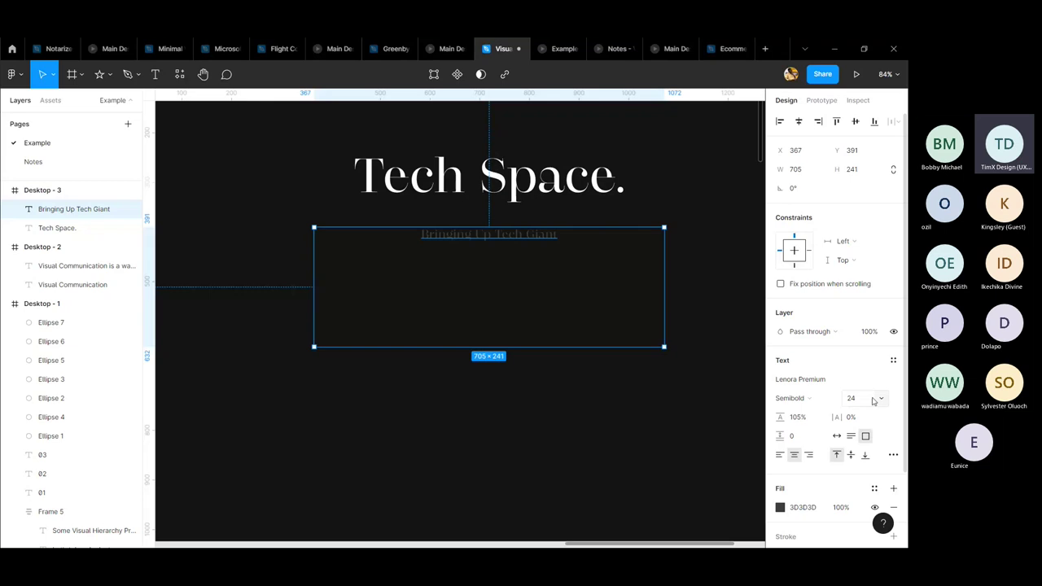
pyautogui.click(864, 398)
pyautogui.click(864, 427)
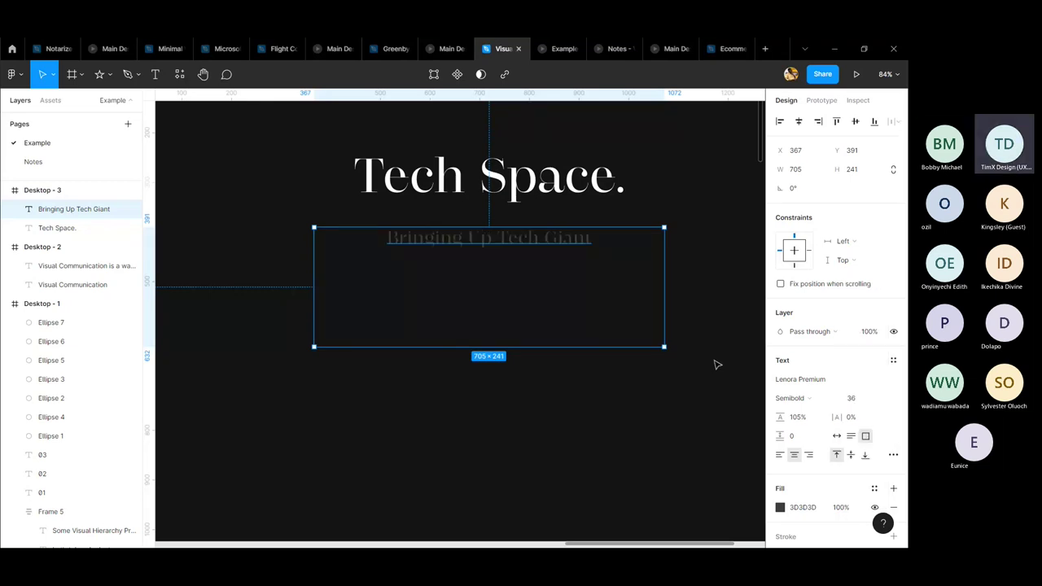
pyautogui.click(592, 367)
pyautogui.scroll(-2, 592, 367)
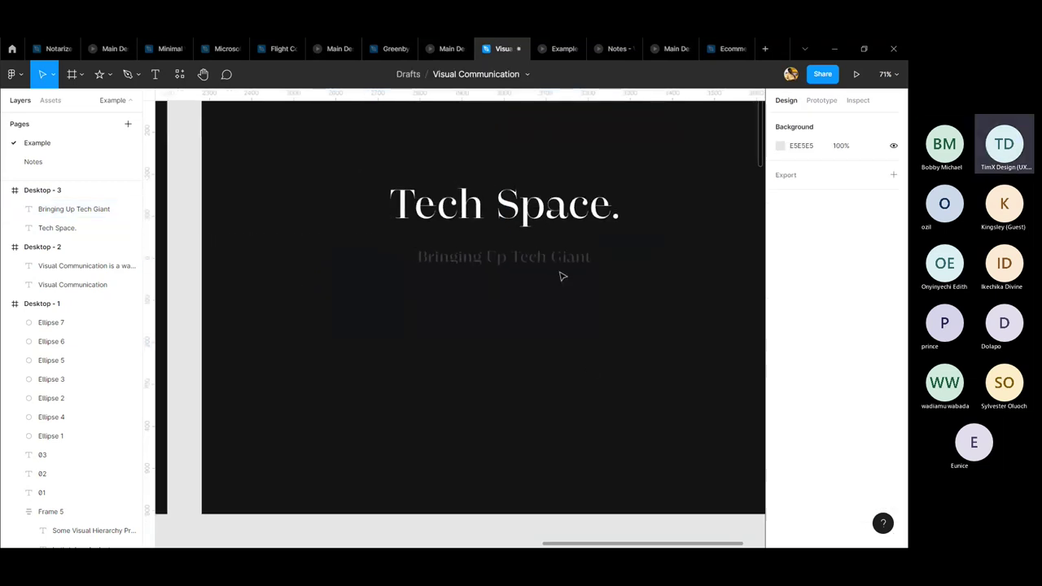
# - Change the subtitle's fill to light grey B6B6B6
pyautogui.click(560, 263)
pyautogui.click(780, 507)
pyautogui.click(618, 295)
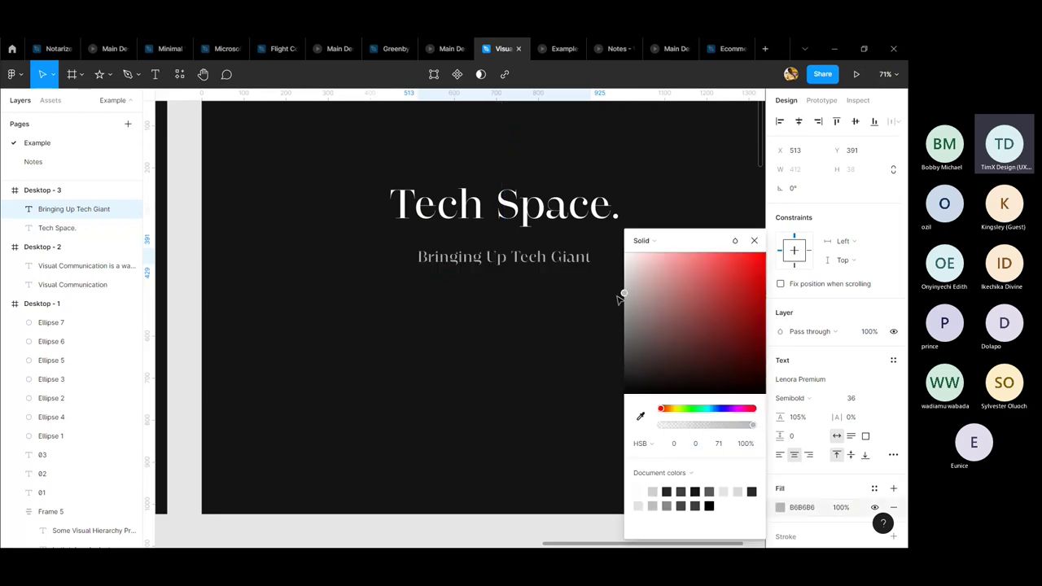
pyautogui.moveTo(617, 295); pyautogui.dragTo(597, 301)
pyautogui.click(598, 301)
pyautogui.click(583, 257)
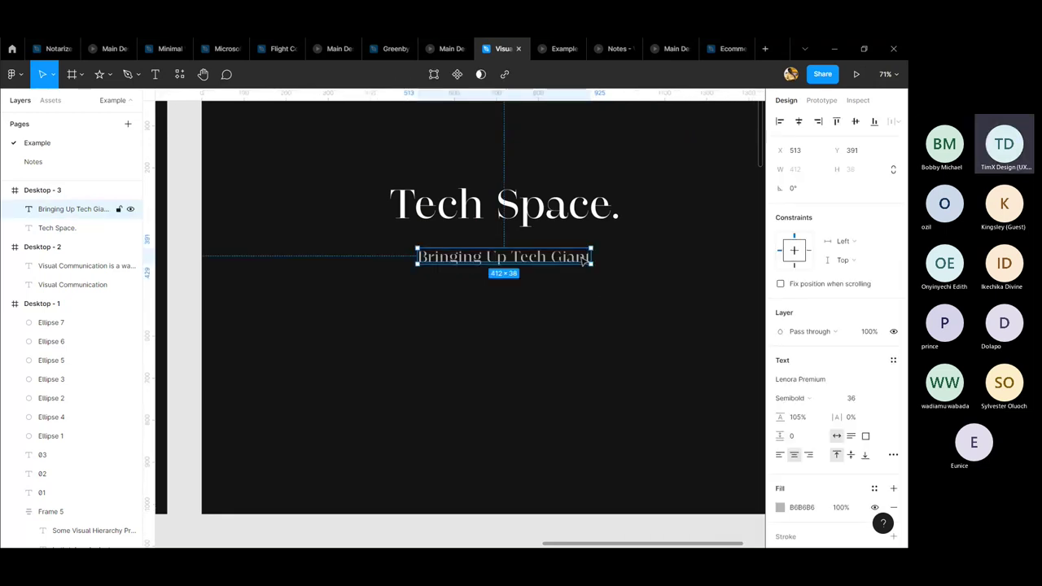
# - Set the subtitle's font to Nexa Book and compare it with the Tech Space. heading
pyautogui.click(799, 381)
pyautogui.write('Nexa')
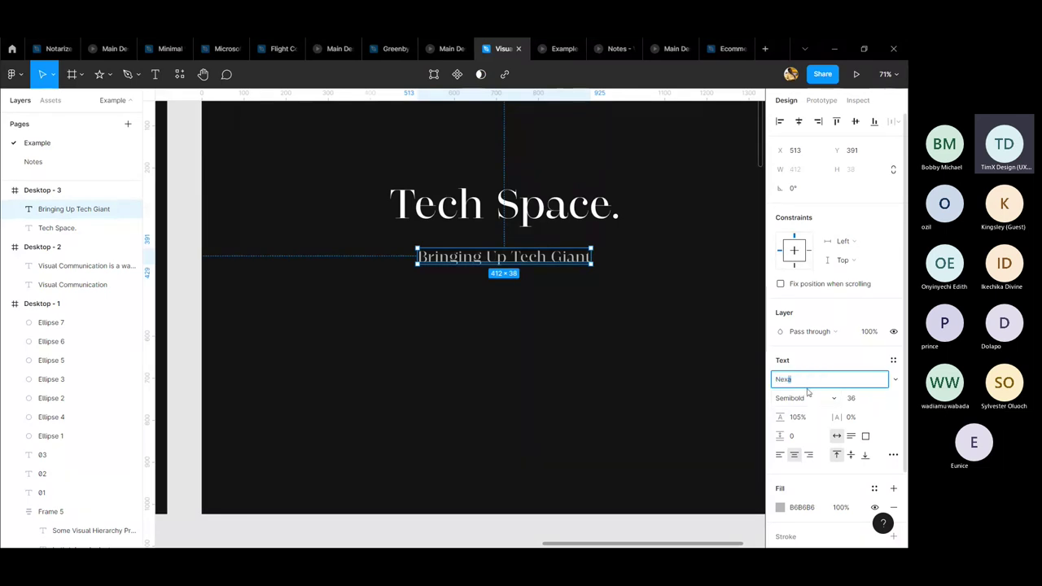
pyautogui.press('Return')
pyautogui.press('Tab')
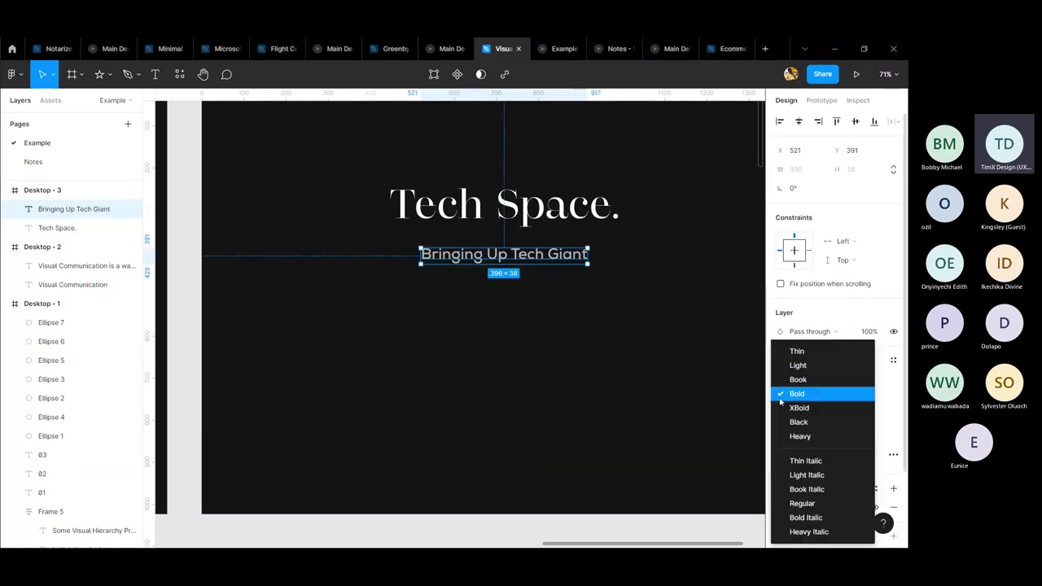
pyautogui.press('Up')
pyautogui.press('Escape')
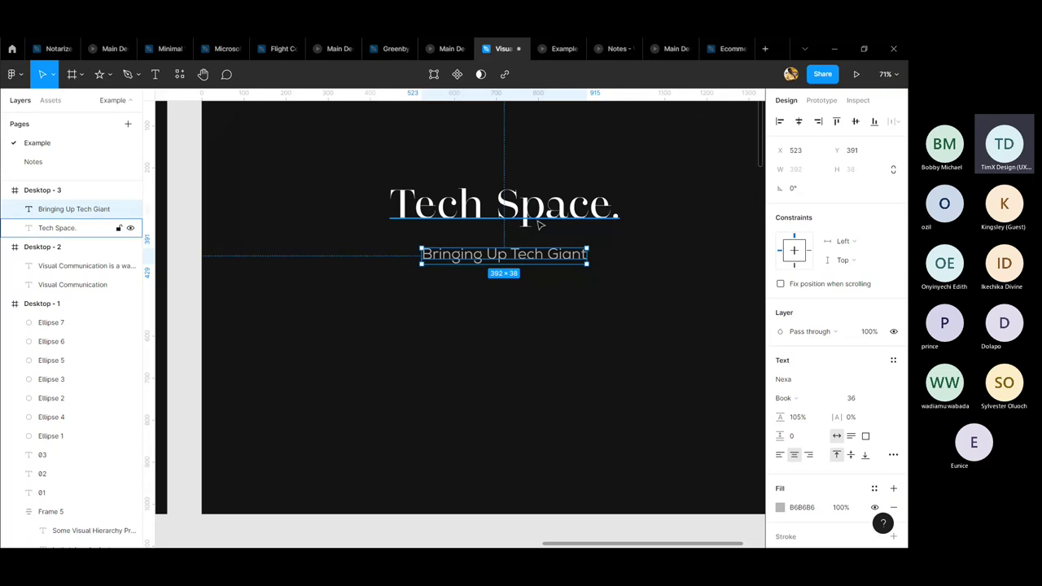
pyautogui.press('Escape')
pyautogui.click(57, 228)
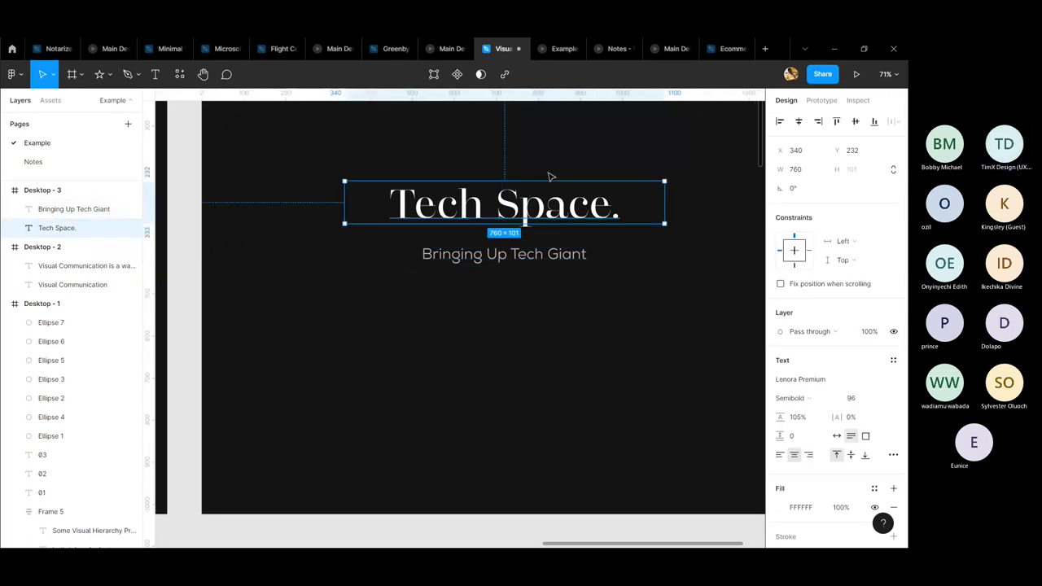
pyautogui.click(492, 161)
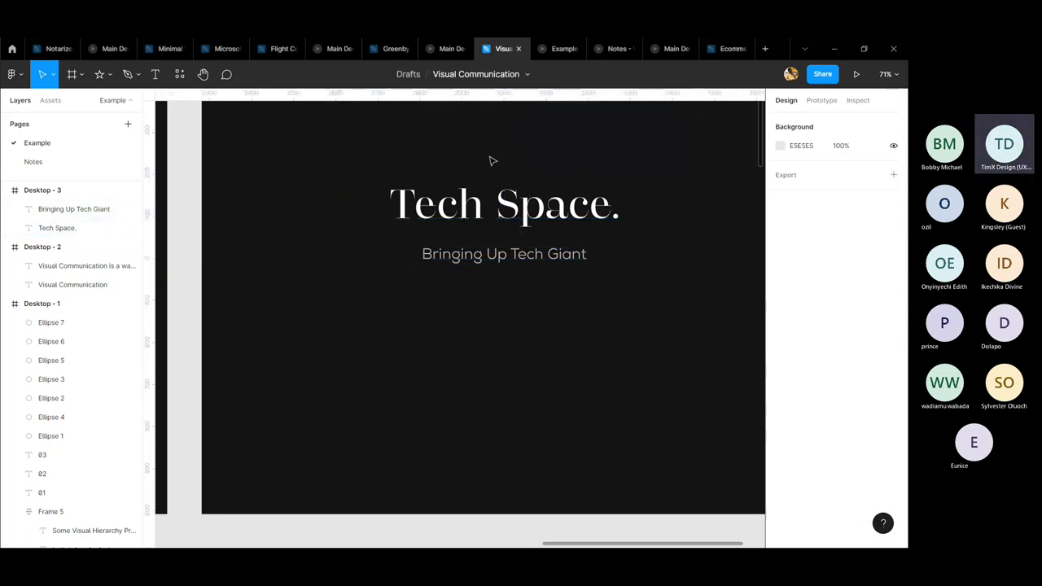
pyautogui.moveTo(489, 157); pyautogui.dragTo(444, 165)
pyautogui.click(591, 342)
pyautogui.click(460, 155)
pyautogui.click(464, 213)
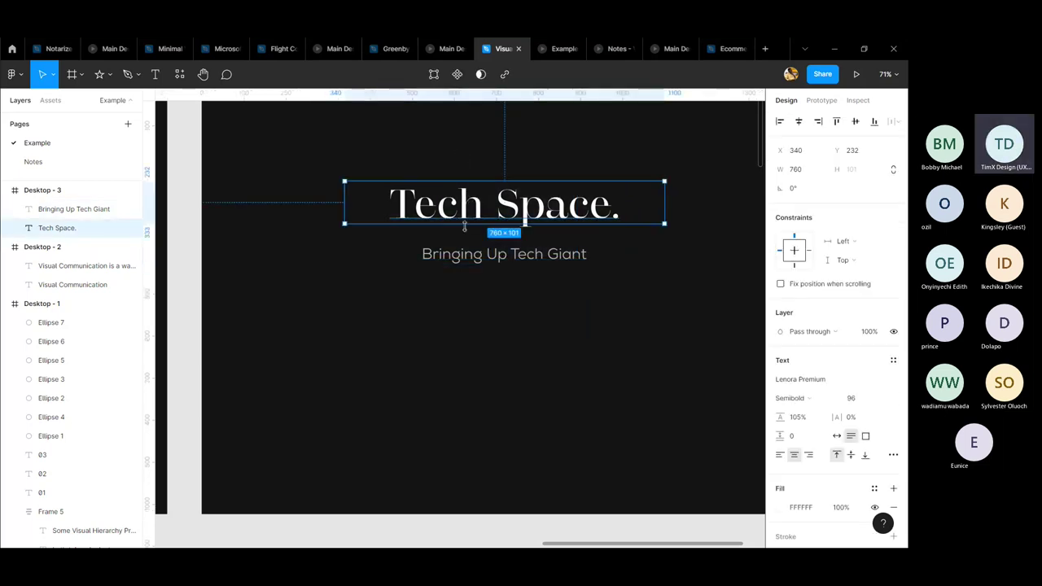
pyautogui.click(487, 284)
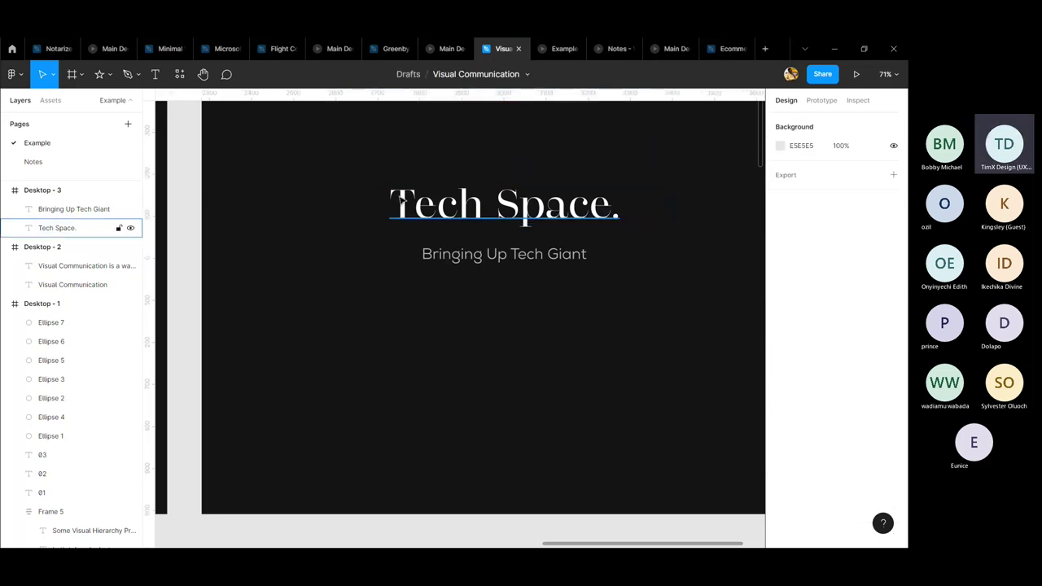
pyautogui.scroll(5, 399, 198)
pyautogui.scroll(5, 383, 291)
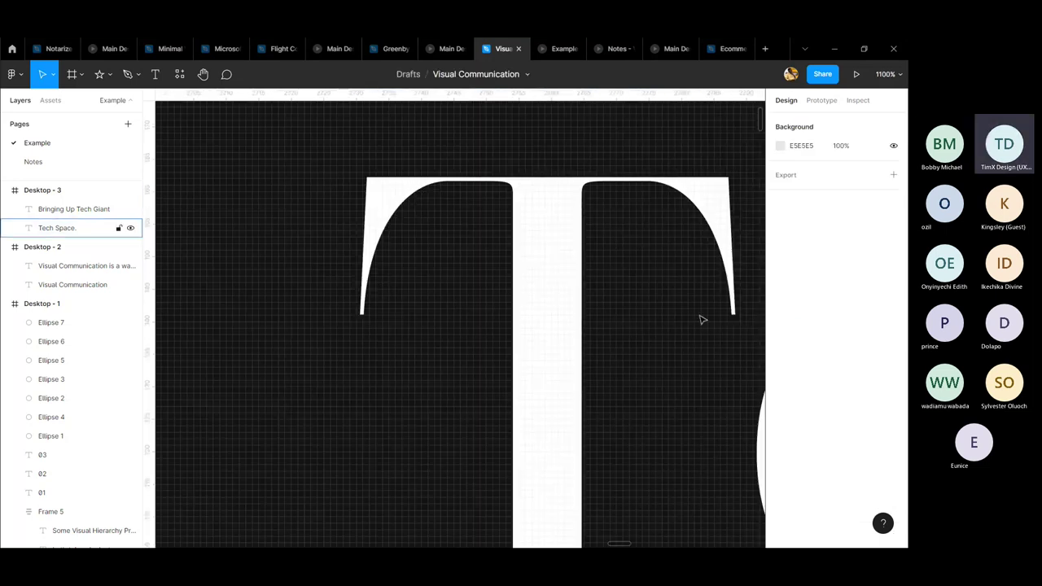
pyautogui.scroll(-2, 588, 302)
pyautogui.scroll(3, 531, 427)
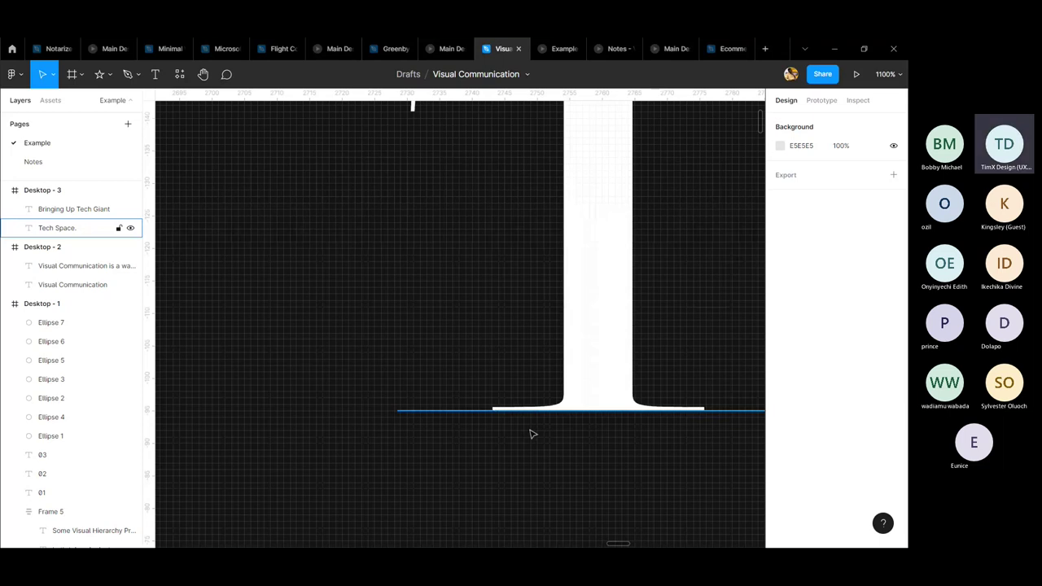
pyautogui.scroll(-3, 550, 405)
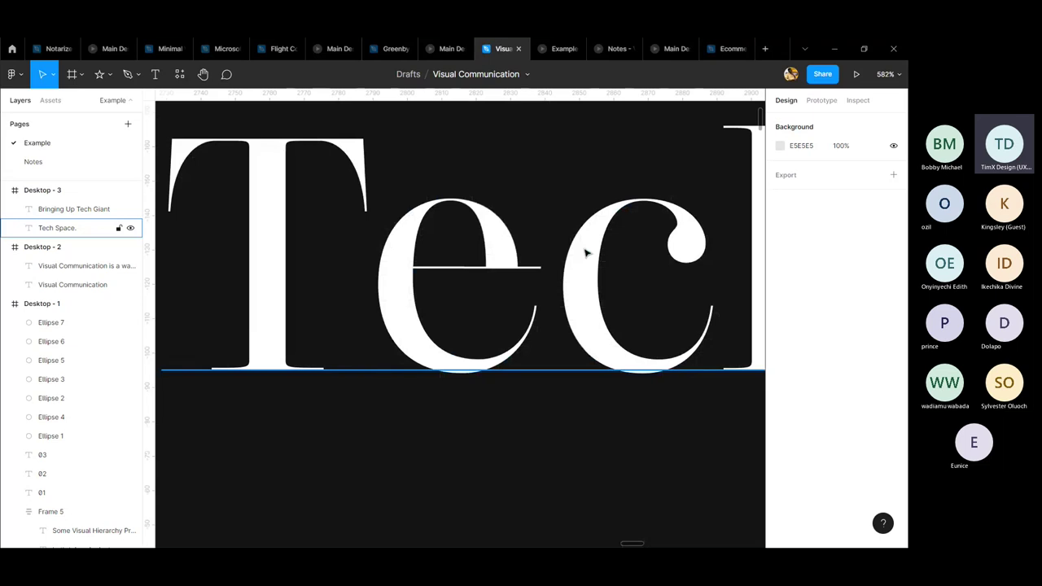
pyautogui.hotkey('shift', 'Tab')
pyautogui.hotkey('shift', '2')
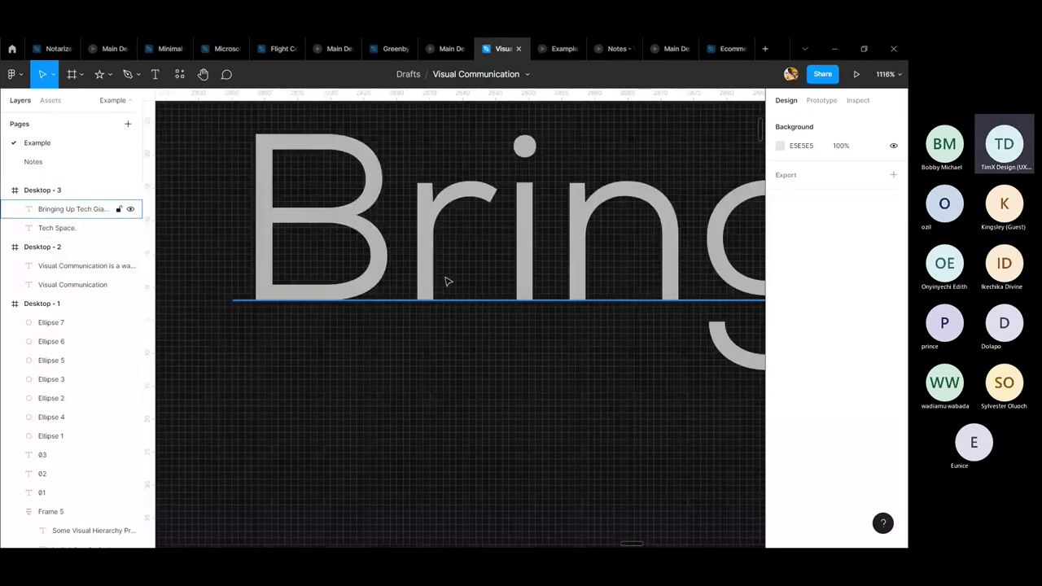
pyautogui.scroll(-10, 445, 281)
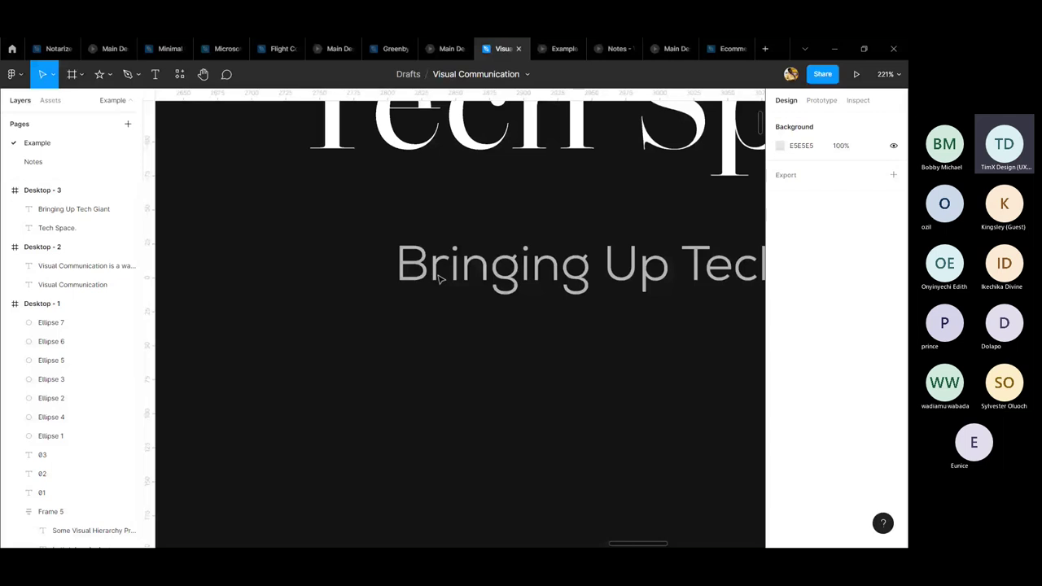
pyautogui.scroll(5, 720, 291)
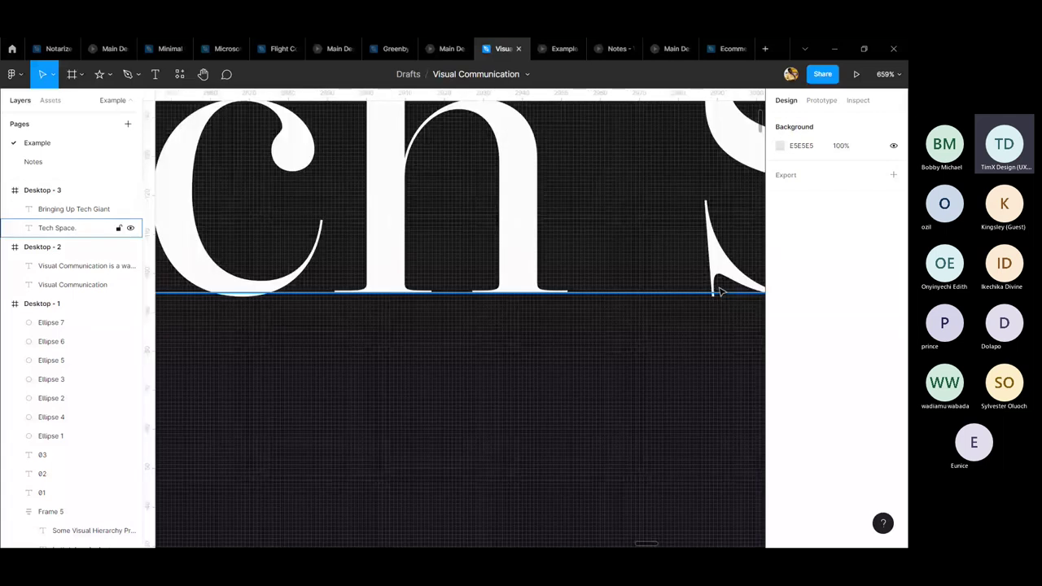
pyautogui.scroll(-7, 600, 308)
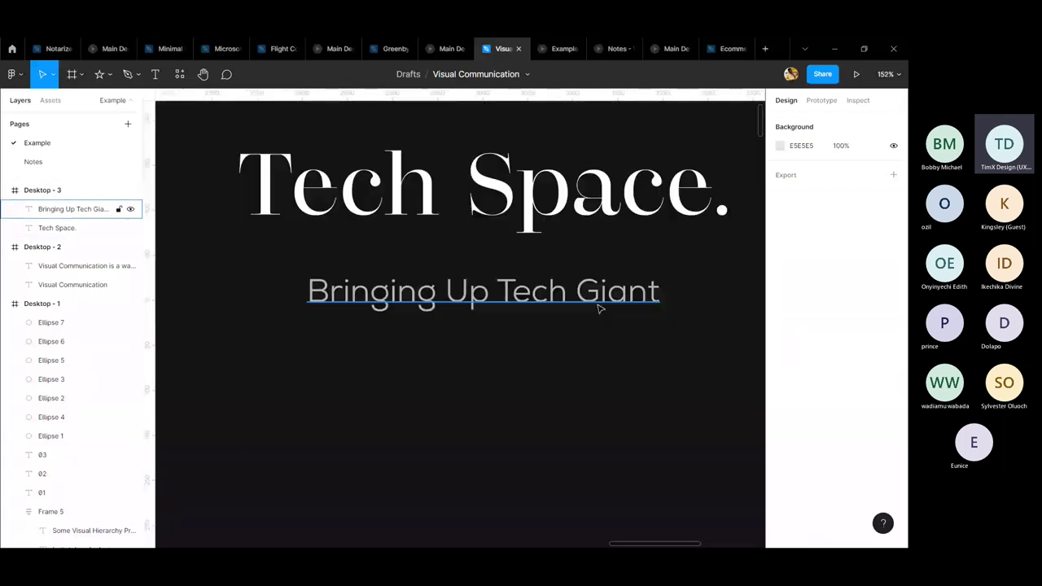
pyautogui.click(600, 308)
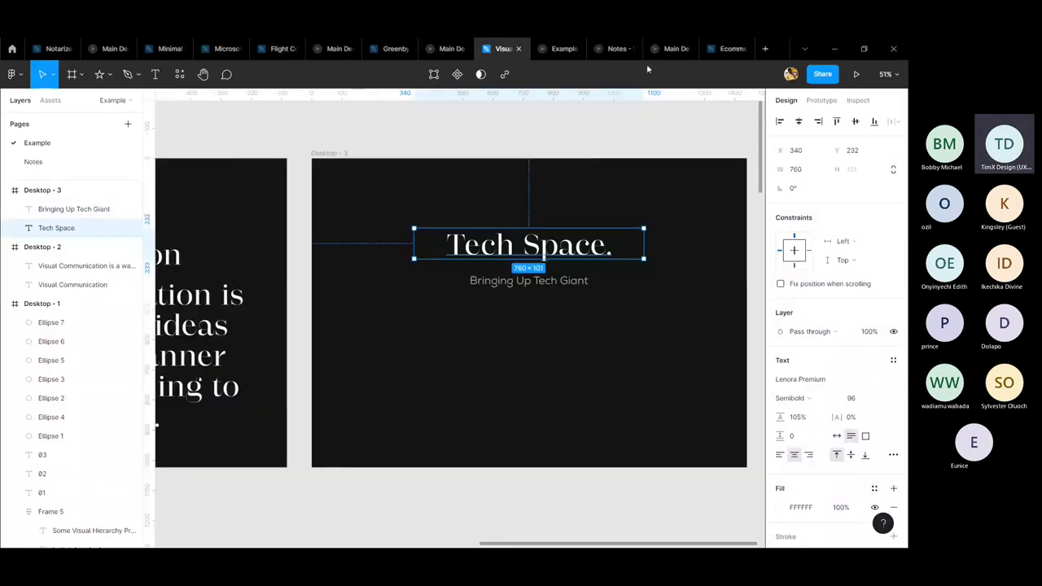
# - Preview the slide, then move the subtitle above the Tech Space. heading
pyautogui.click(559, 48)
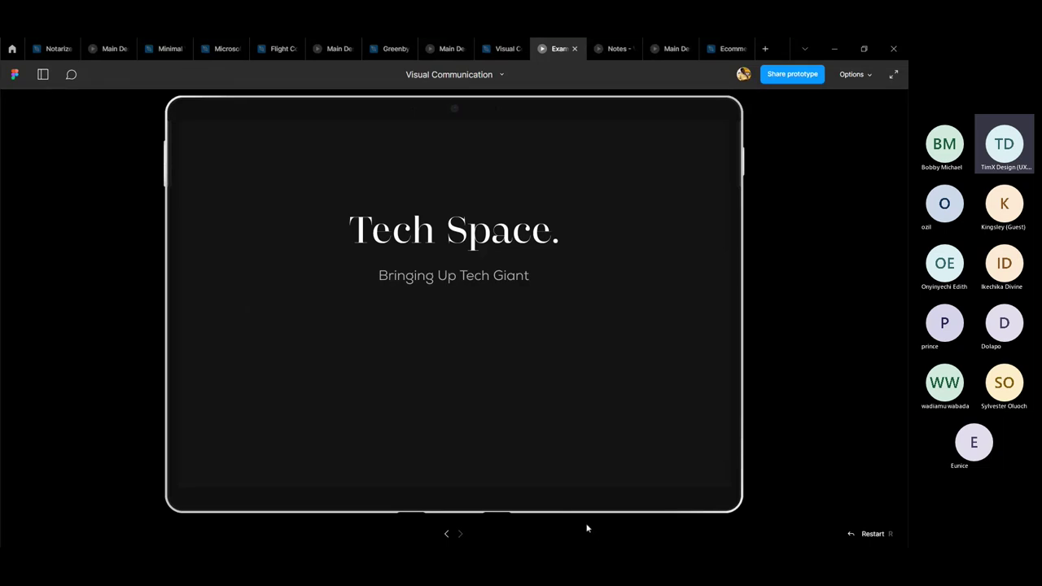
pyautogui.click(505, 48)
pyautogui.moveTo(530, 285); pyautogui.dragTo(535, 220)
# - Shrink the subtitle to size 24, move both texts down toward the frame's centre, and preview
pyautogui.click(859, 398)
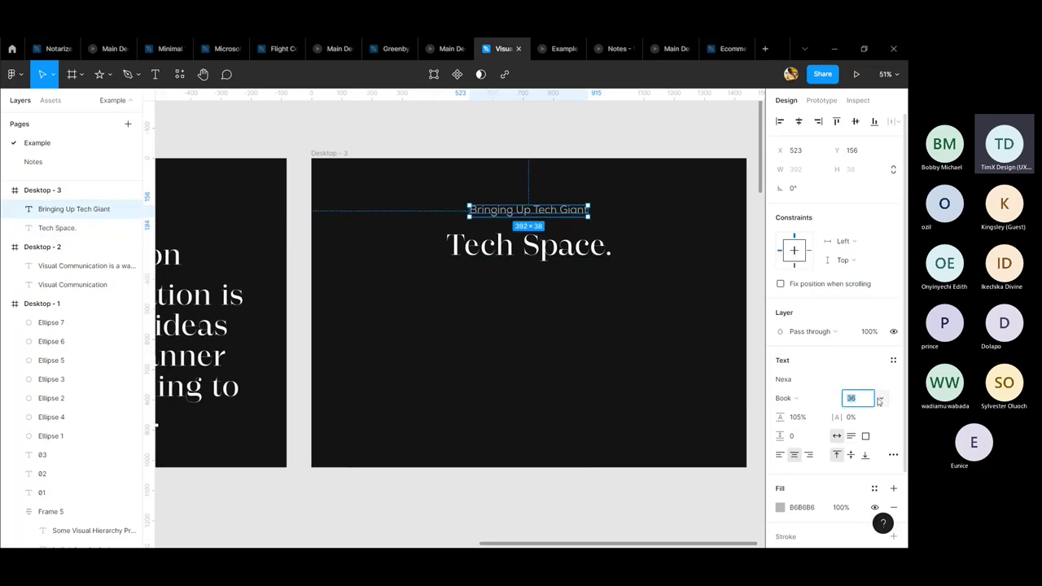
pyautogui.click(880, 400)
pyautogui.click(870, 376)
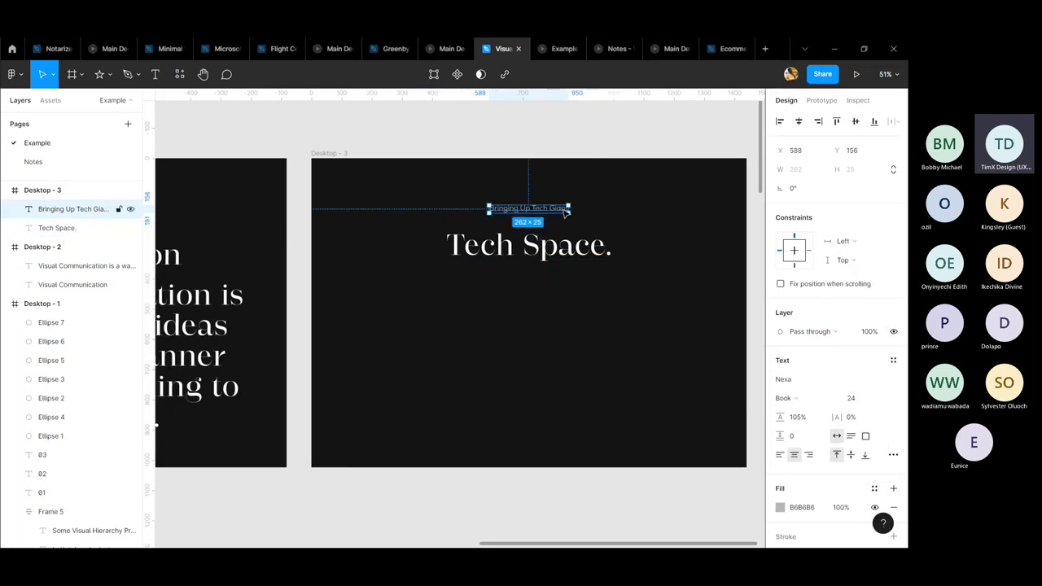
pyautogui.moveTo(547, 219); pyautogui.dragTo(569, 320)
pyautogui.keyDown('shift'); pyautogui.click(579, 256); pyautogui.keyUp('shift')
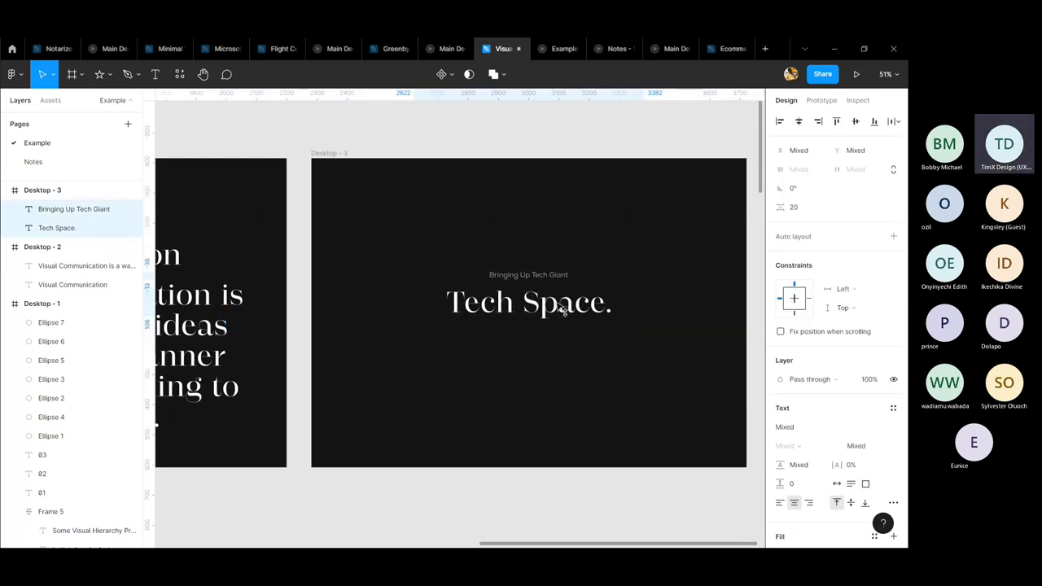
pyautogui.hotkey('ctrl', 'alt', 'Return')
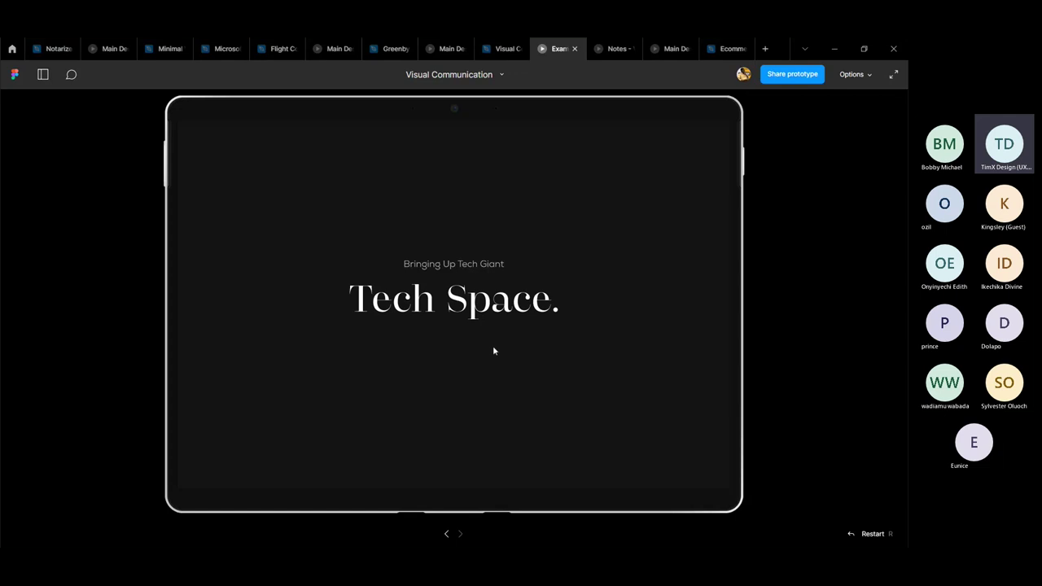
# - Return to the editor and nudge the Desktop - 3 frame slightly left
pyautogui.hotkey('ctrl', 'shift', 'Tab')
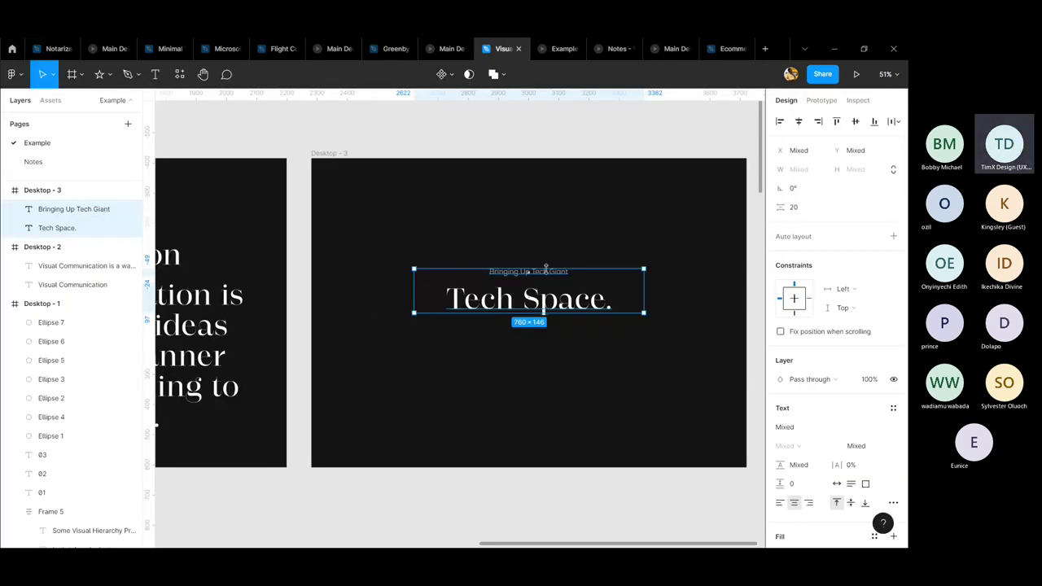
pyautogui.scroll(-2, 546, 269)
pyautogui.press('Escape')
pyautogui.press('Escape')
pyautogui.moveTo(325, 168); pyautogui.dragTo(322, 174)
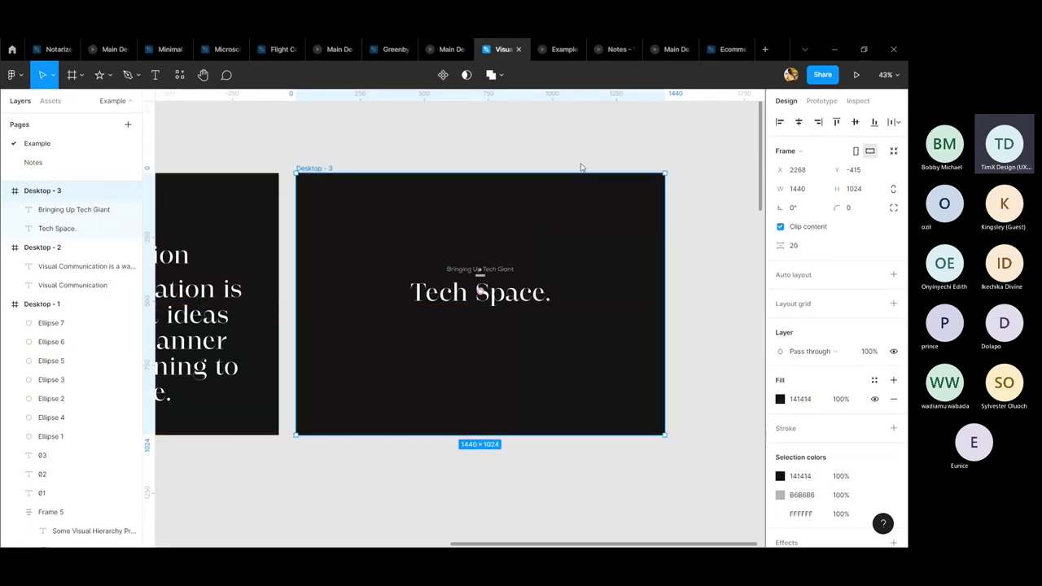